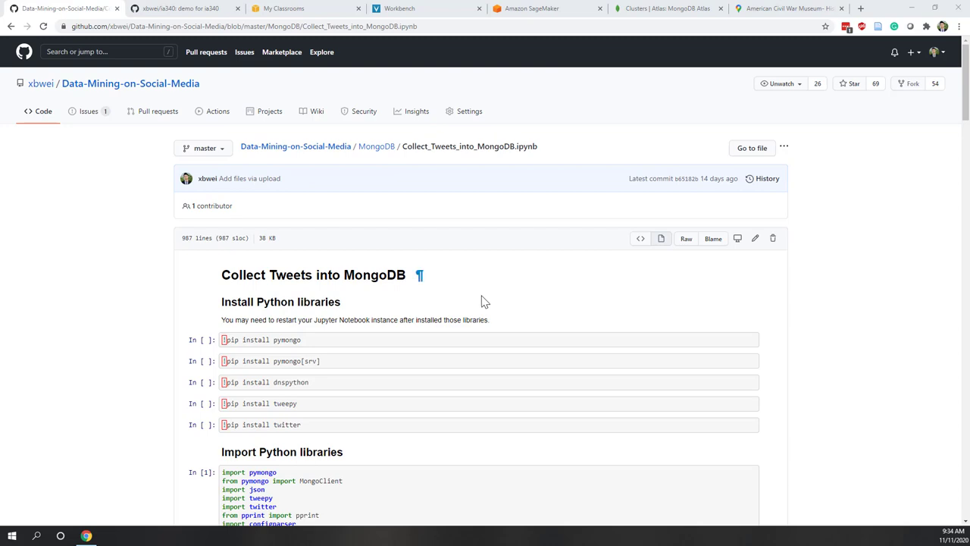
scroll(564, 297, down, 3)
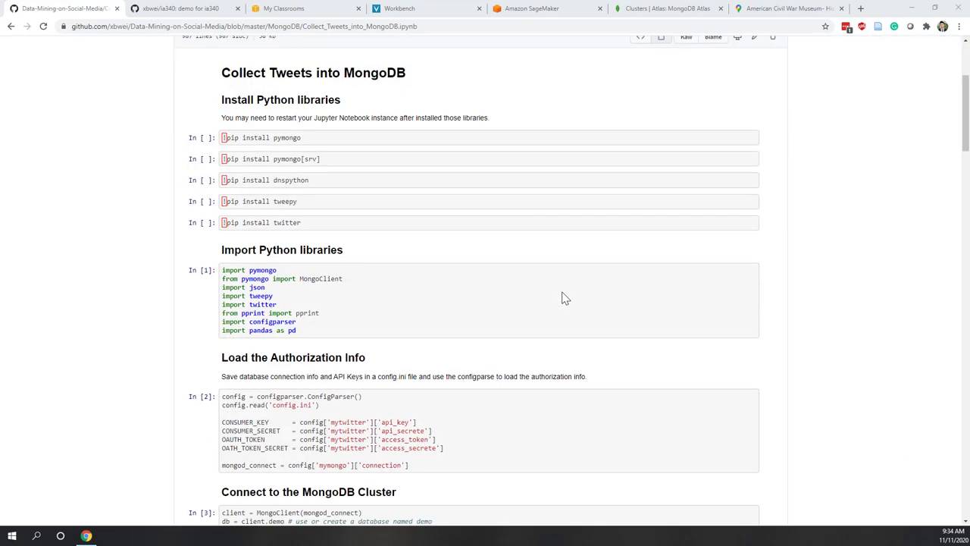
scroll(565, 298, up, 2)
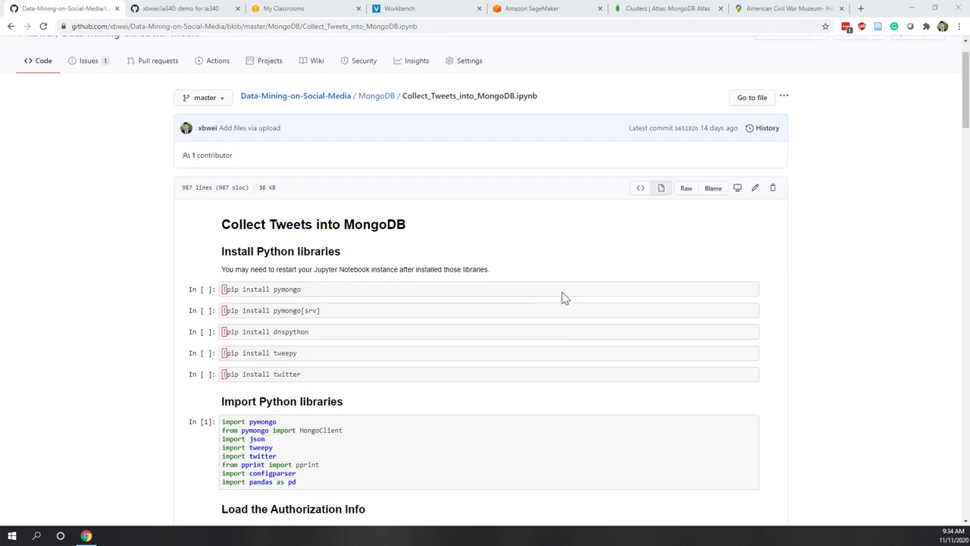
right_click(689, 194)
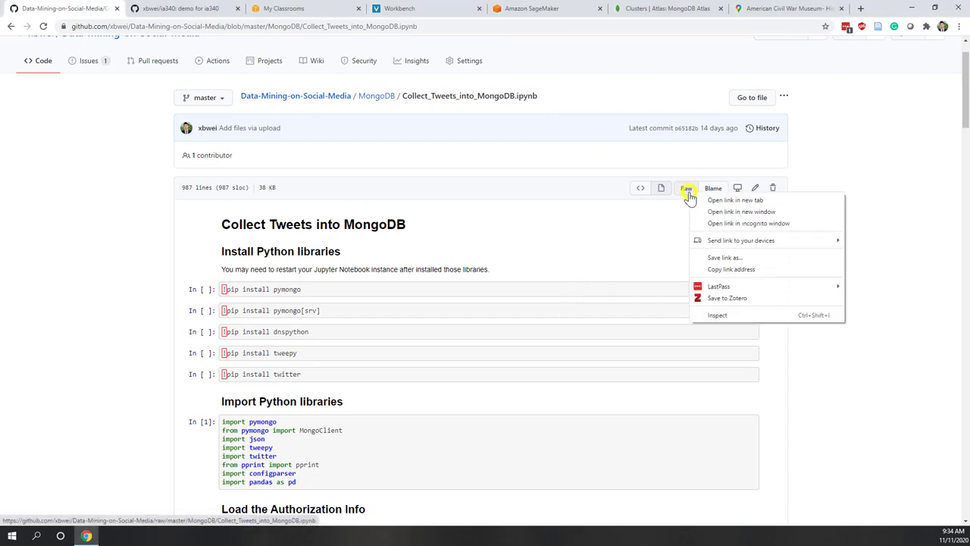
click(725, 259)
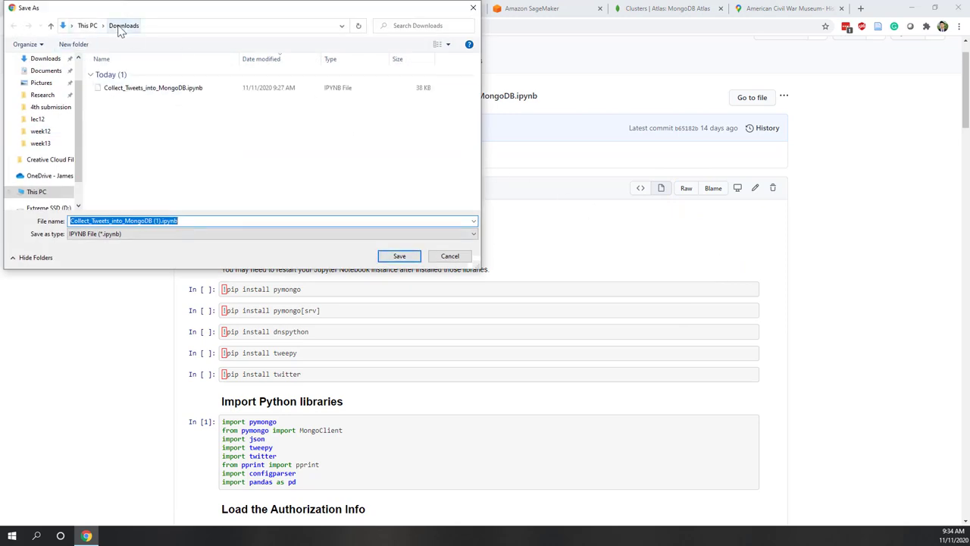
click(187, 88)
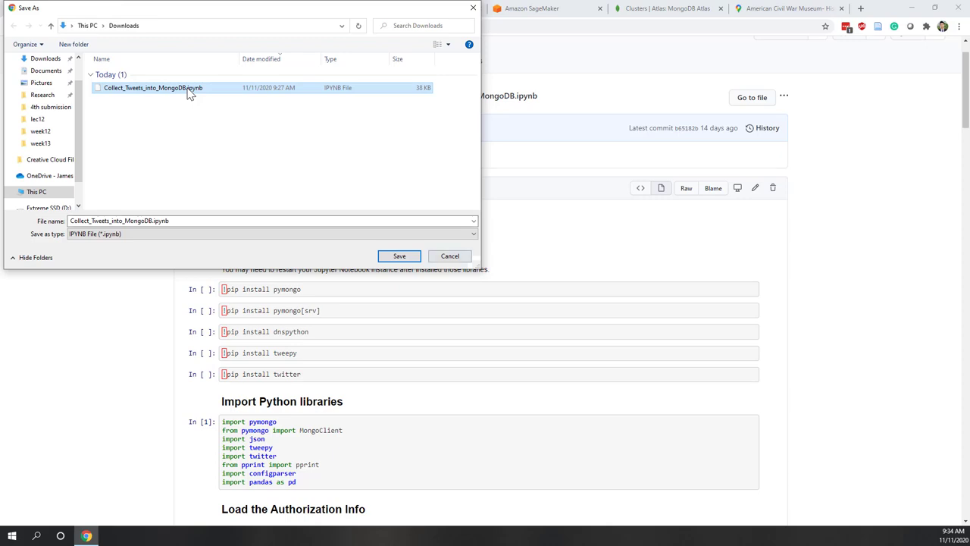
click(448, 258)
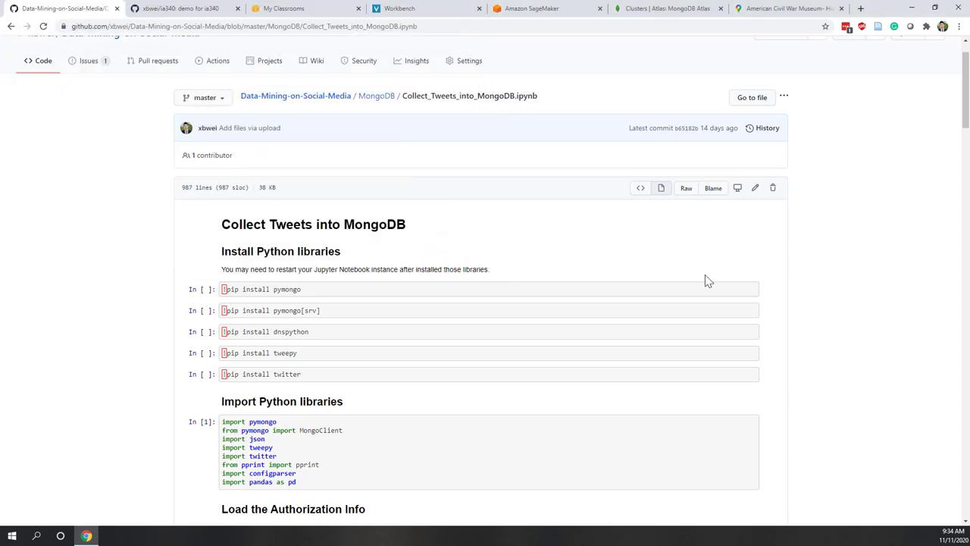
- Open the ia340 notebook instance in JupyterLab from Amazon SageMaker and pull the latest changes of its Git repository
click(521, 10)
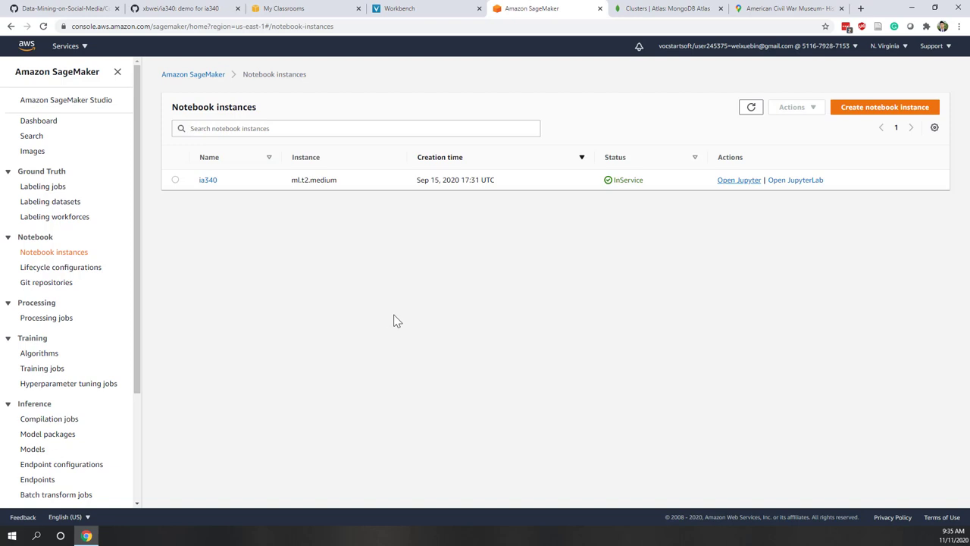
click(787, 182)
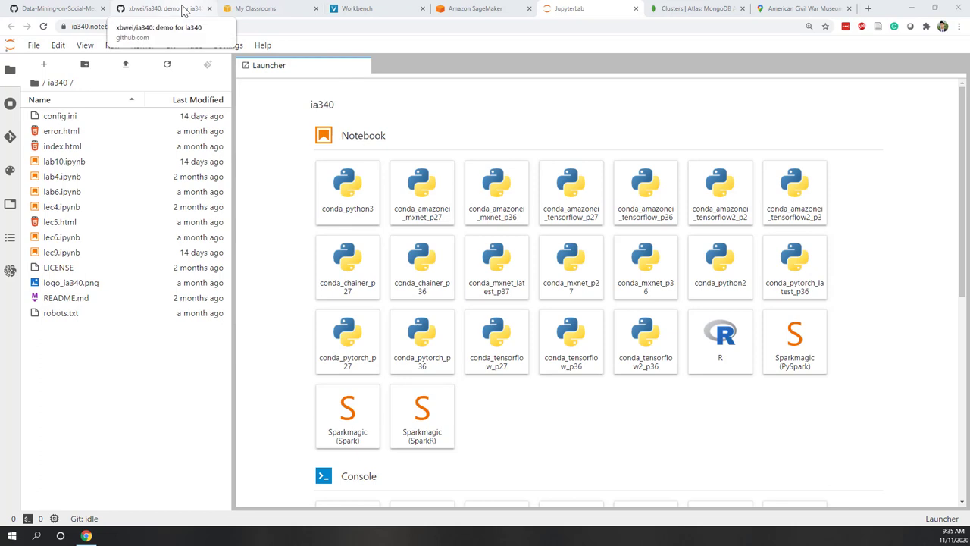
click(10, 137)
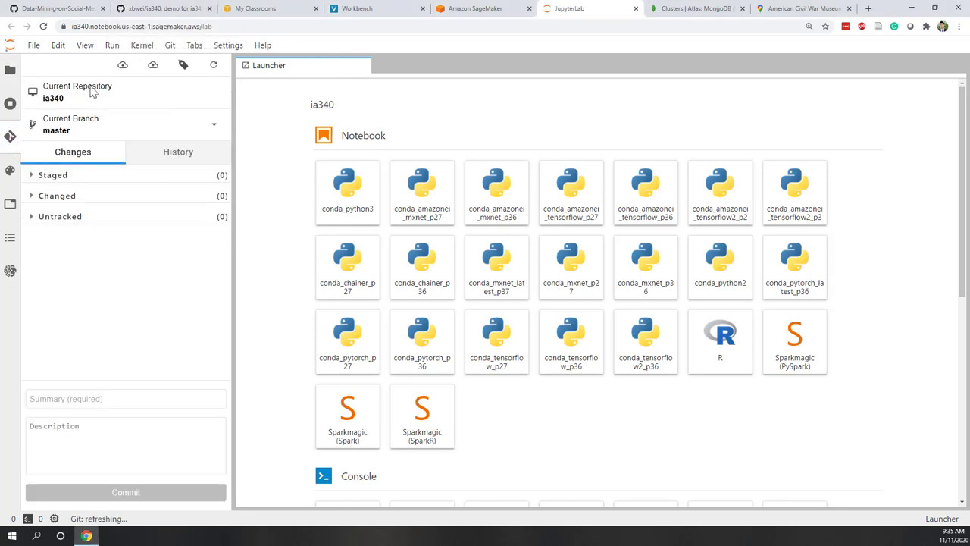
click(122, 66)
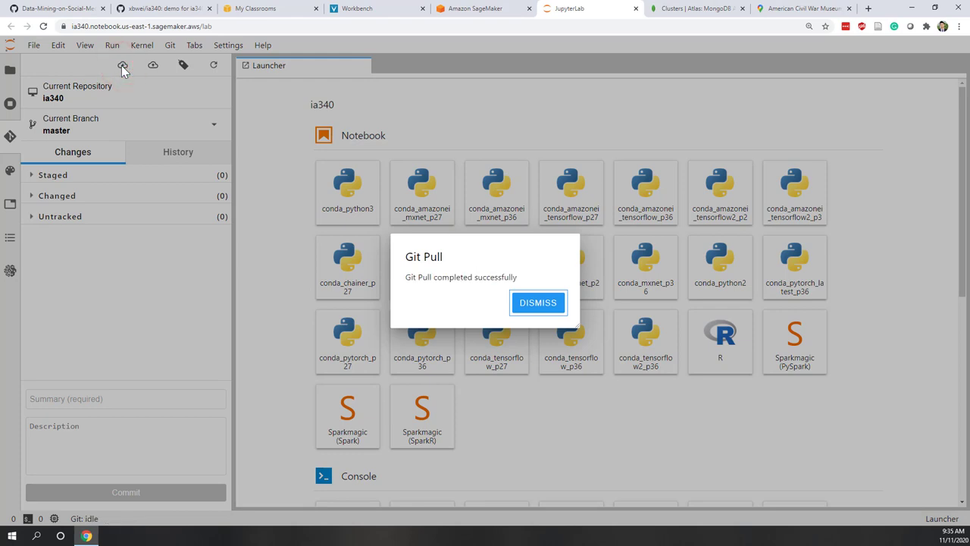
click(543, 308)
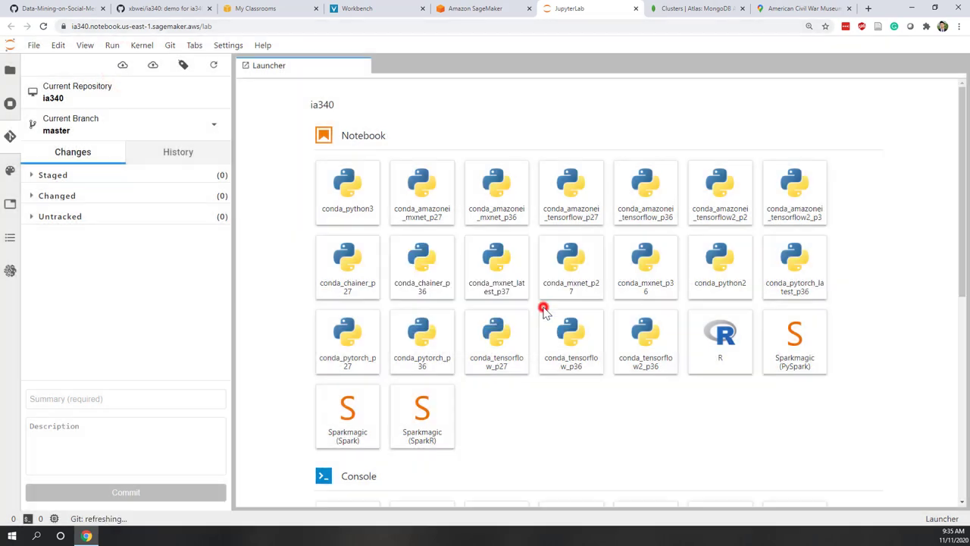
- Open the ia340 instance in classic Jupyter from Amazon SageMaker and choose Collect_Tweets_into_MongoDB.ipynb from Downloads for upload
click(460, 9)
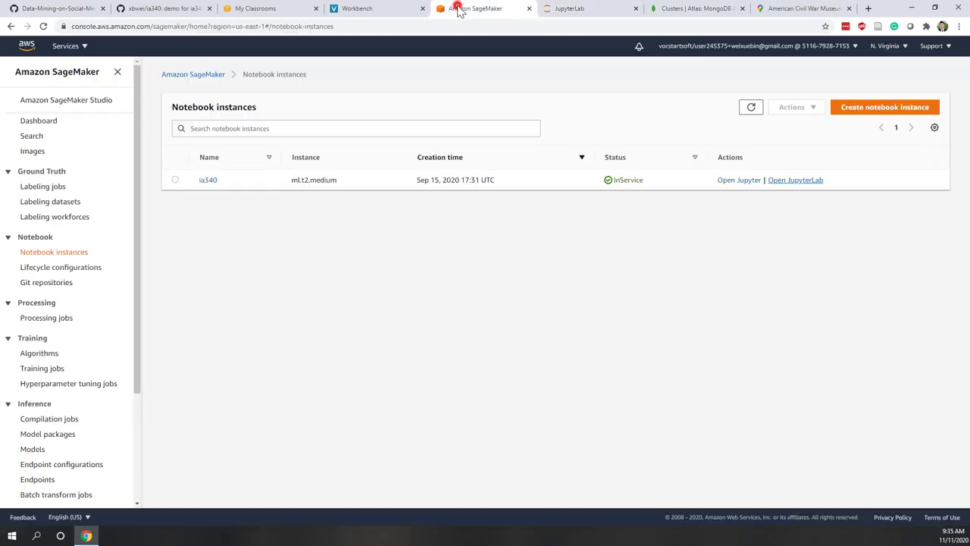
click(726, 185)
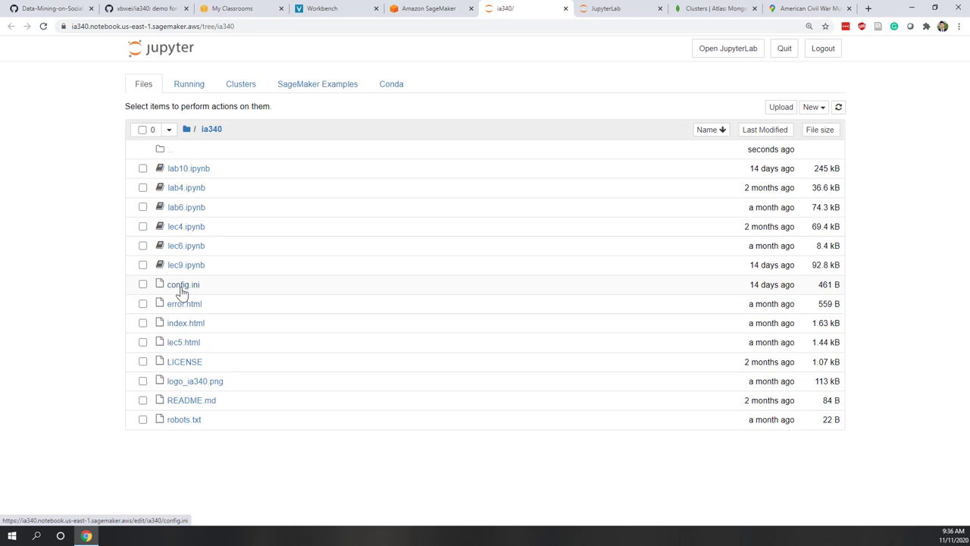
click(781, 109)
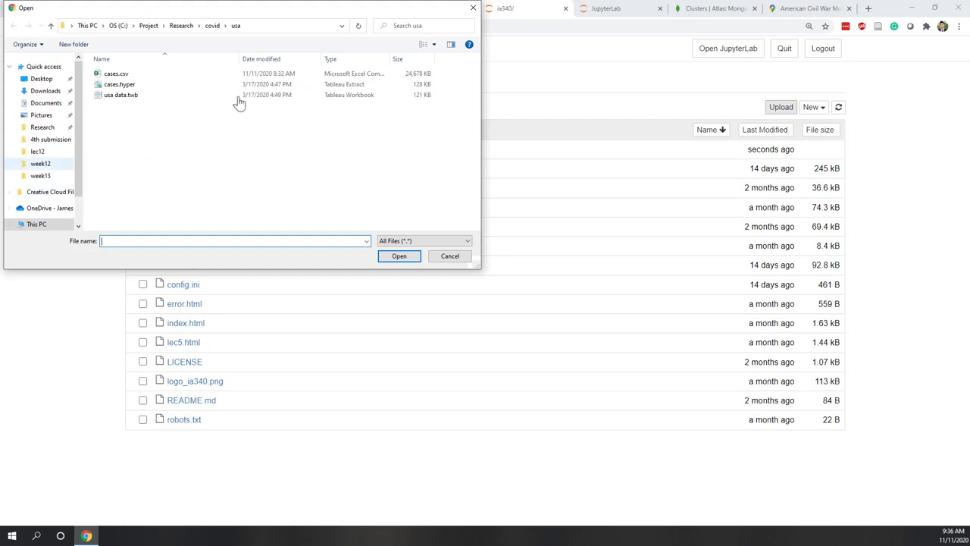
click(42, 90)
click(177, 88)
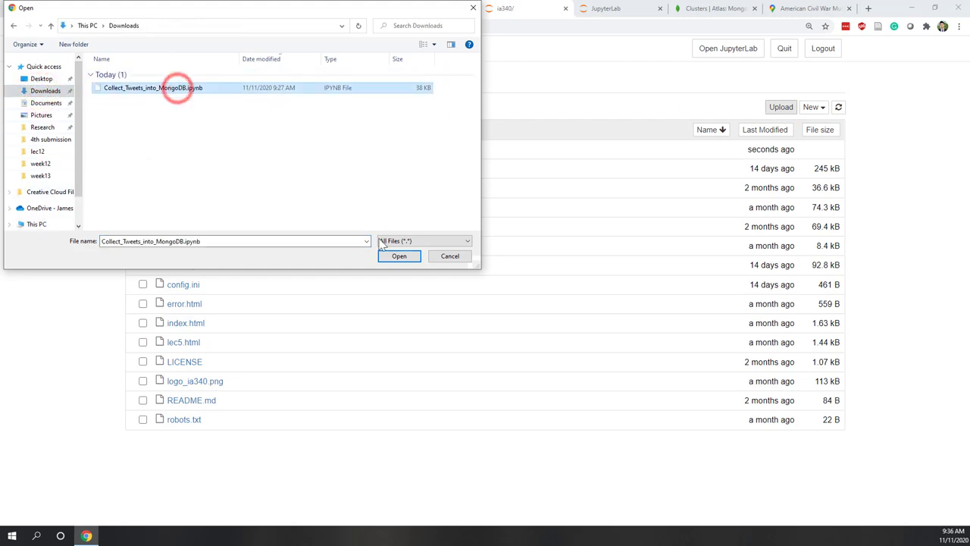
click(399, 256)
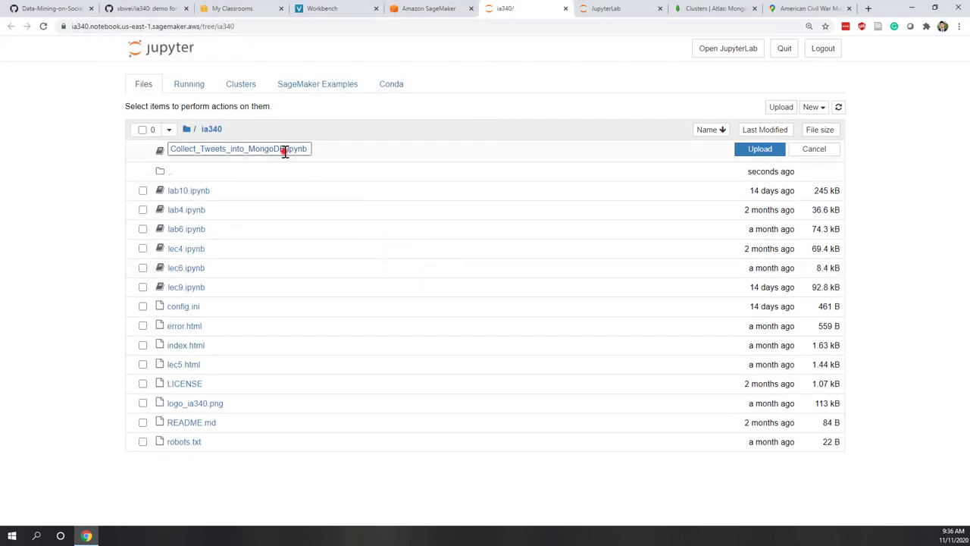
- Rename the pending notebook as lab11.ipynb and upload it into the ia340 folder
double_click(281, 149)
text(lab11)
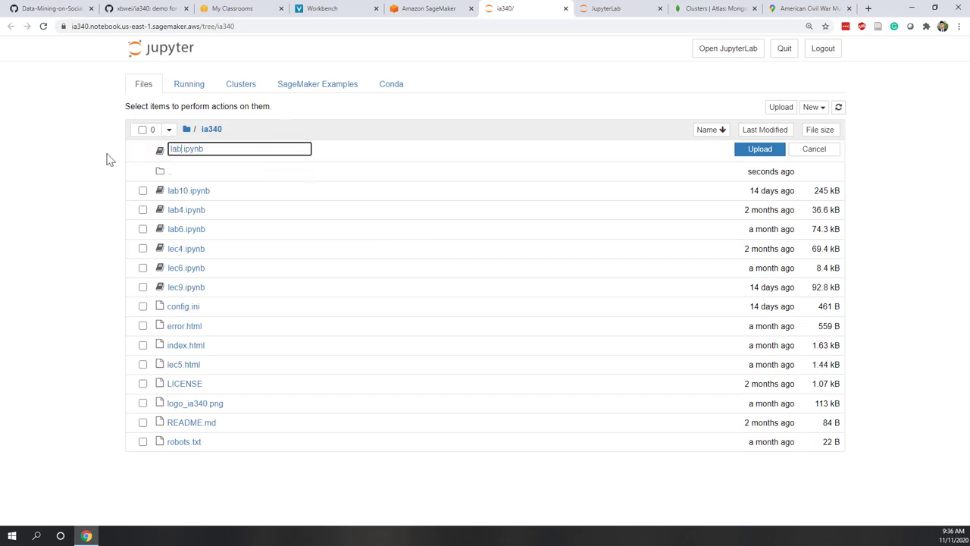
click(604, 154)
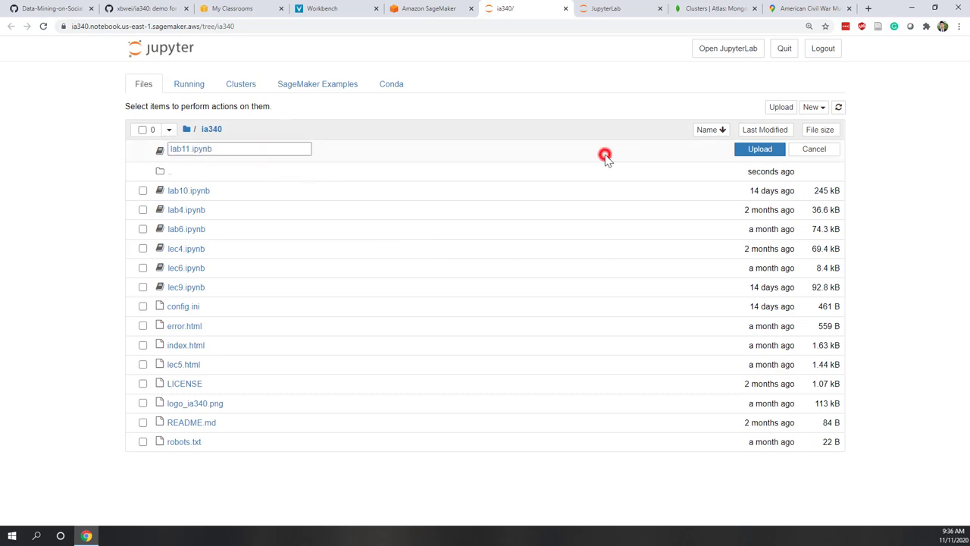
click(741, 149)
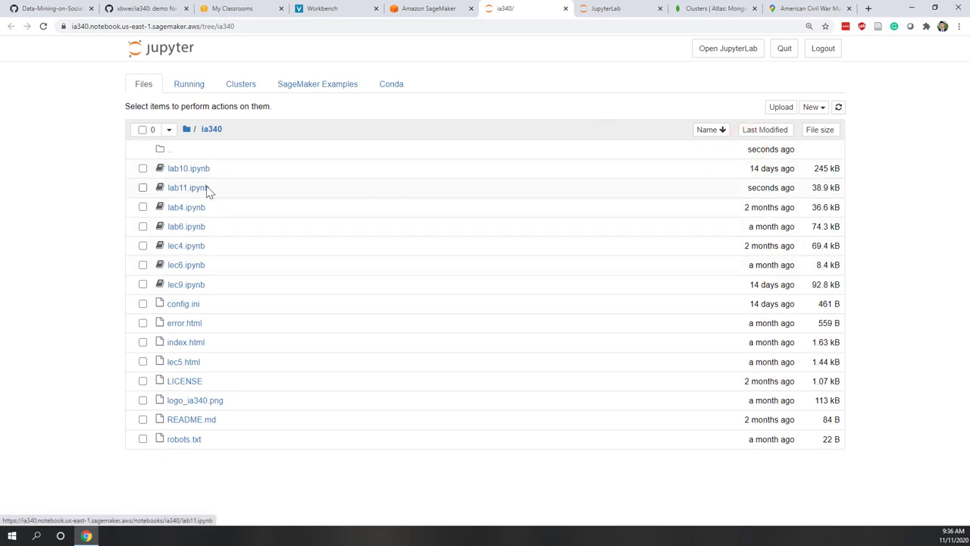
- Open the lab11 notebook and run the cells that install pymongo and pymongo[srv]
click(187, 191)
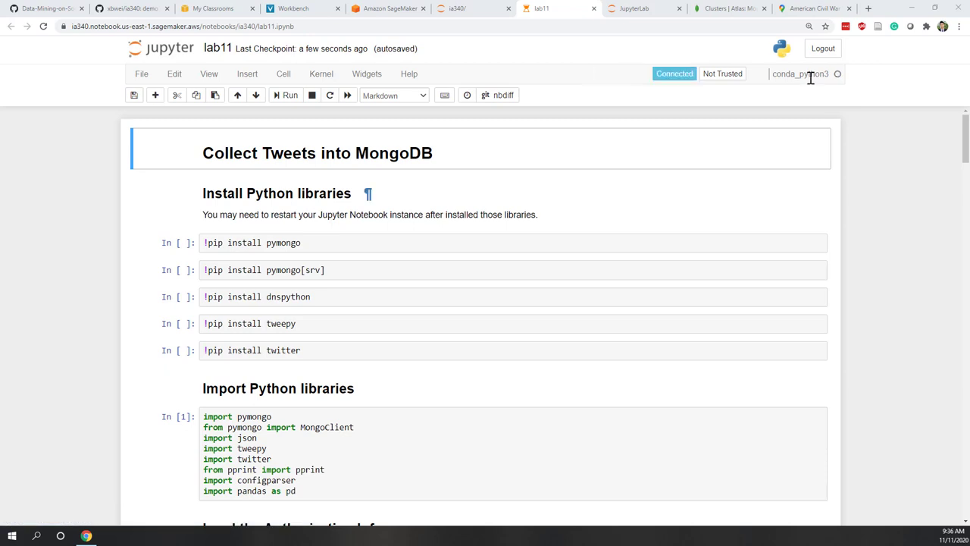
click(270, 243)
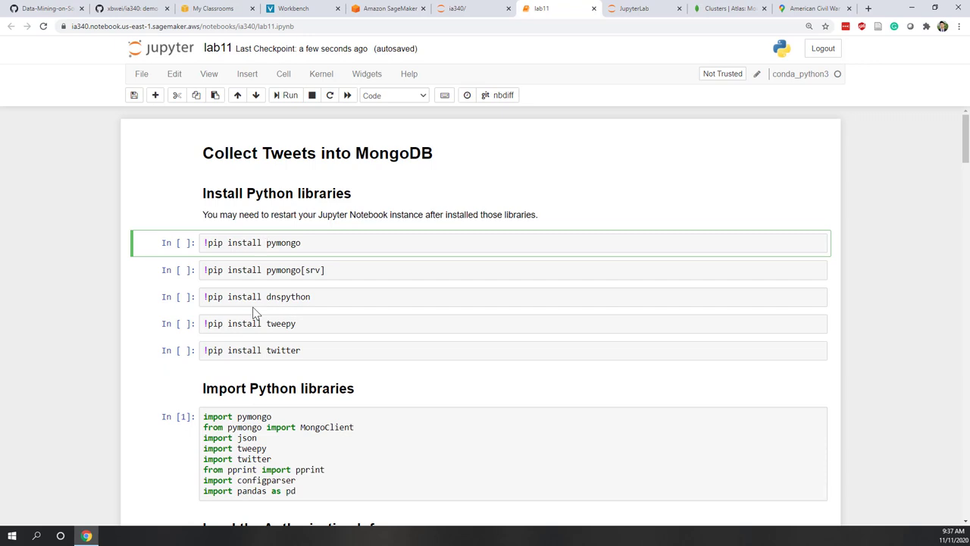
click(305, 243)
click(289, 96)
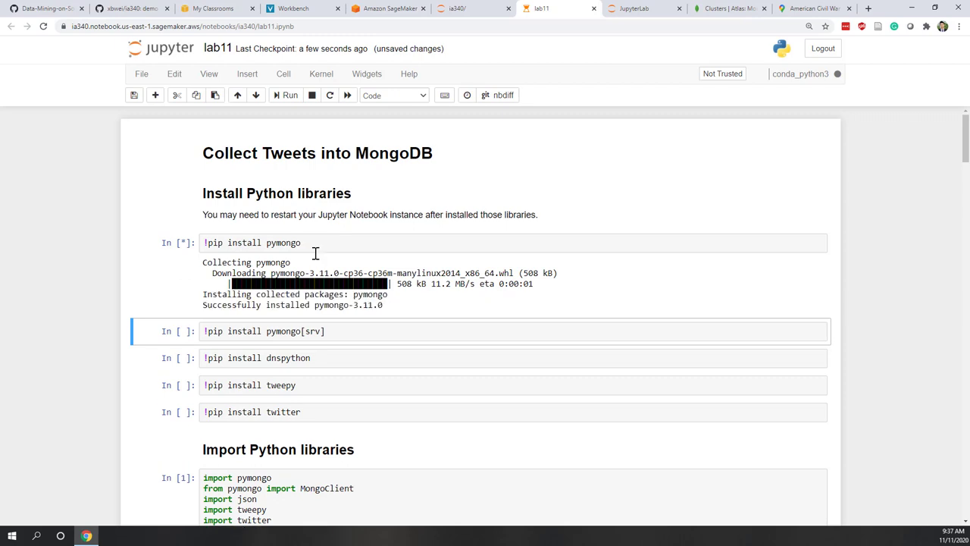
click(289, 95)
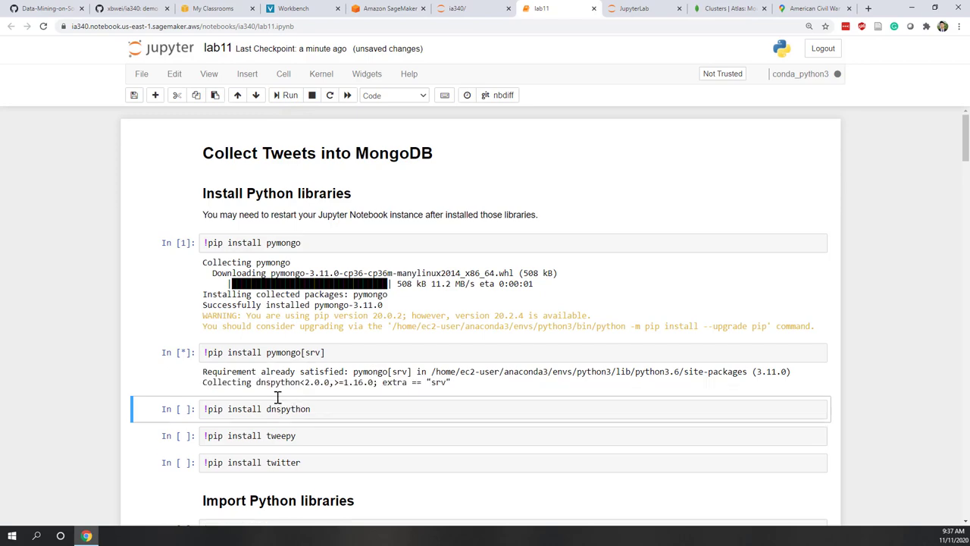
- Run the cells that install the dnspython, tweepy and twitter libraries
click(260, 436)
scroll(258, 297, down, 3)
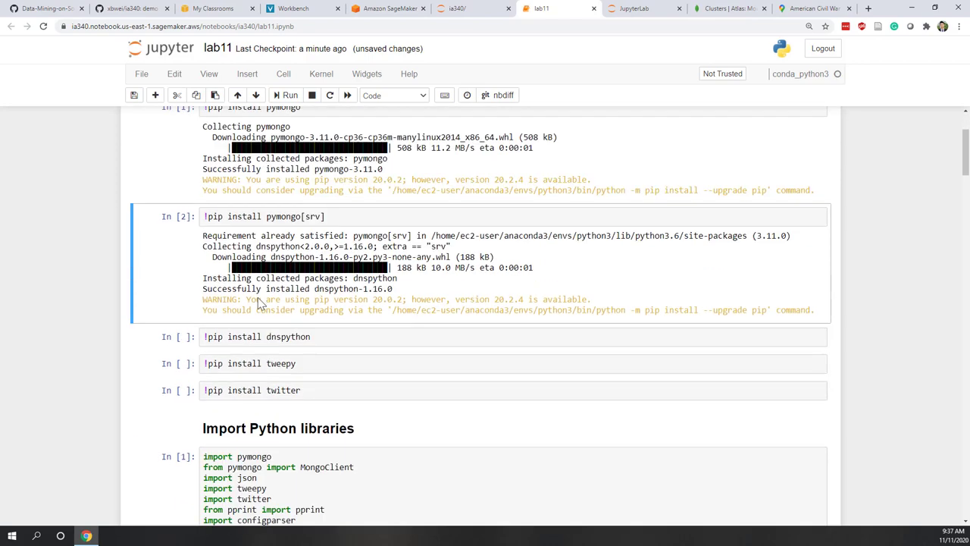
click(258, 267)
click(289, 95)
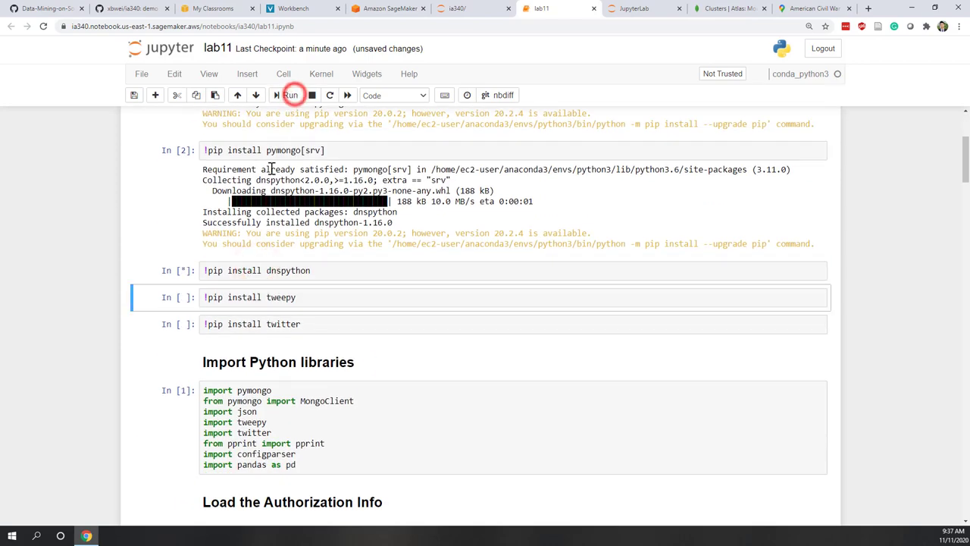
click(227, 300)
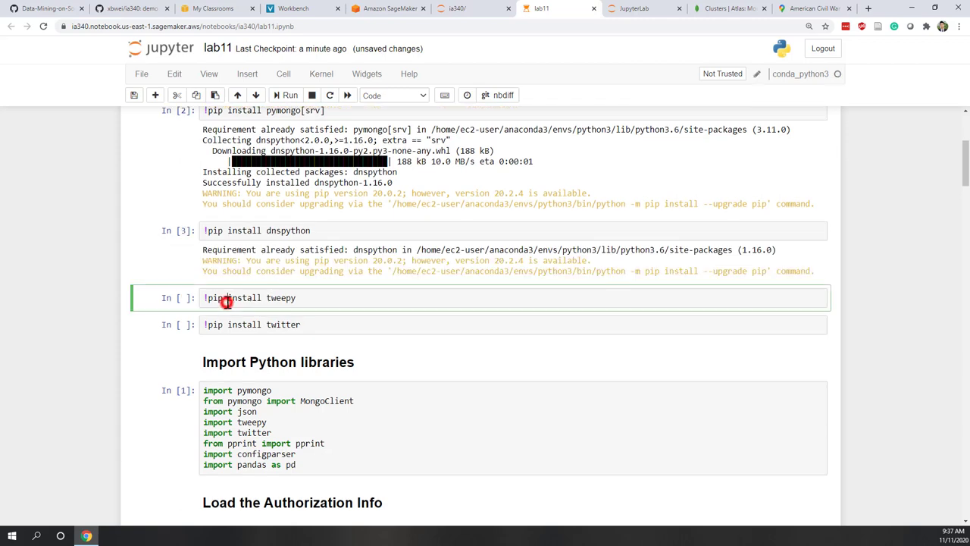
click(285, 99)
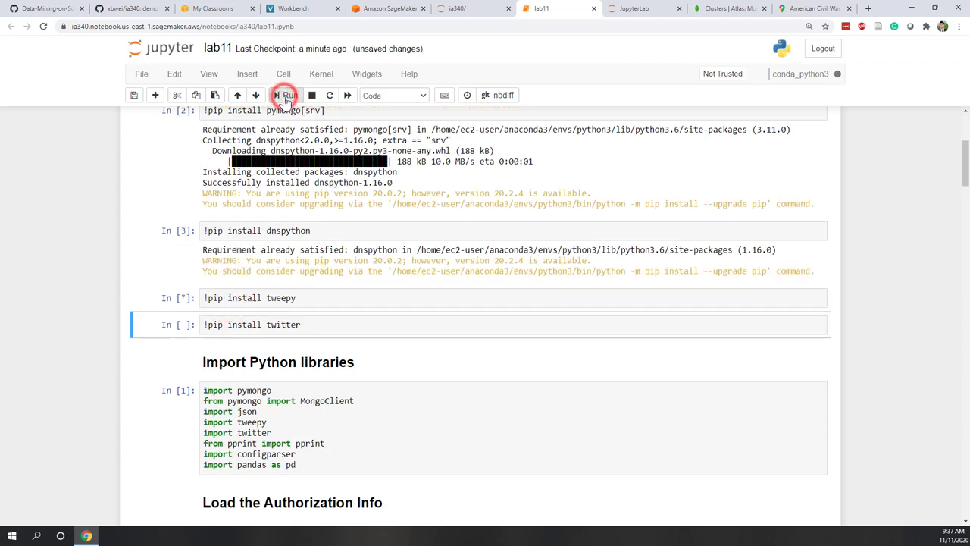
click(271, 329)
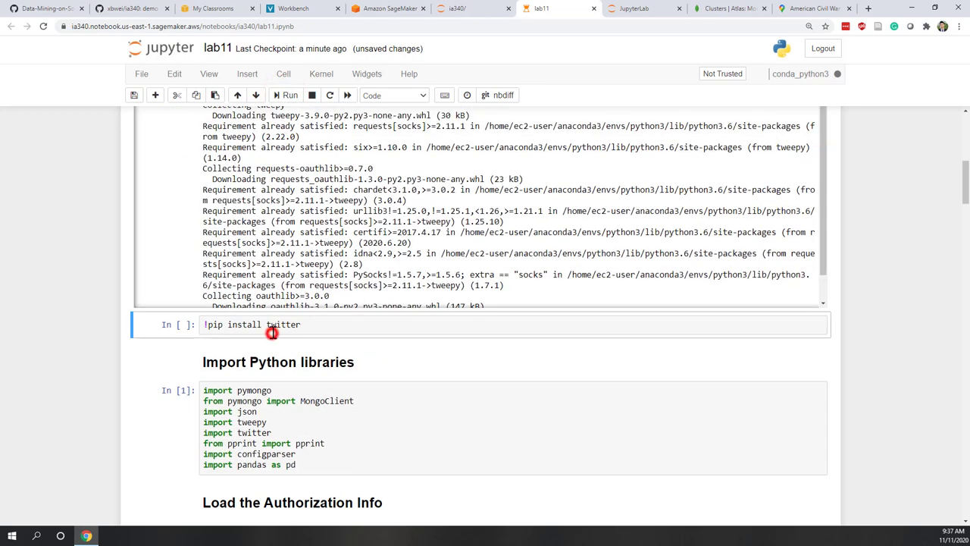
click(286, 96)
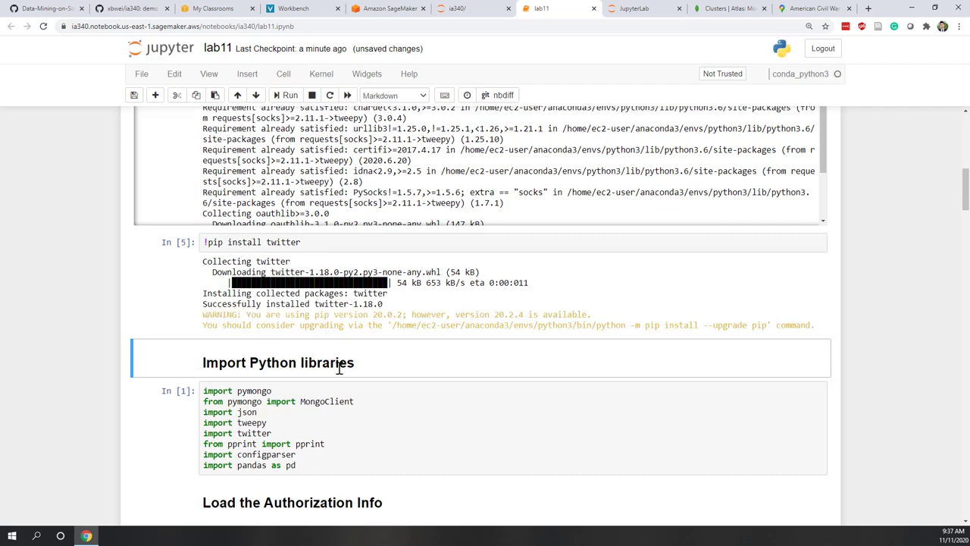
- Run the code cell under Import Python libraries
scroll(339, 368, down, 2)
click(305, 343)
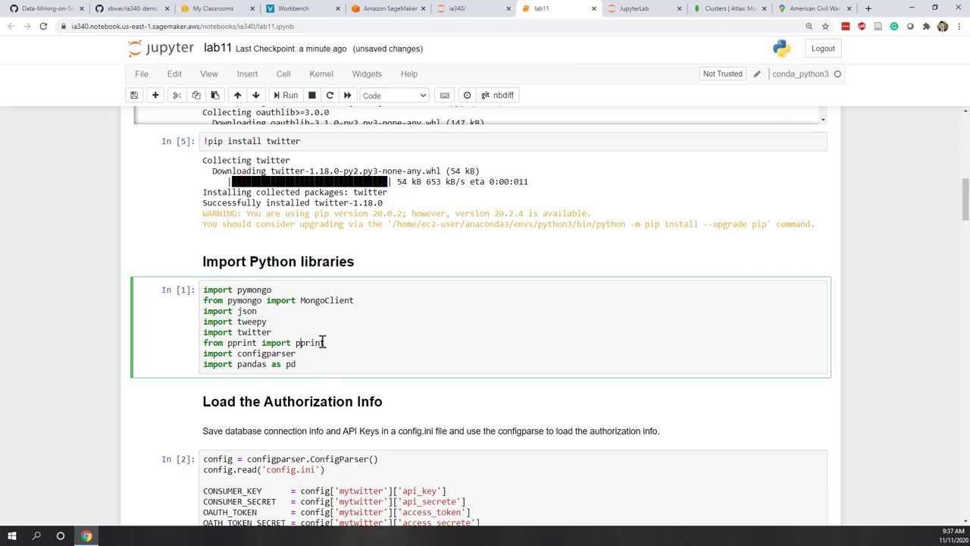
click(285, 96)
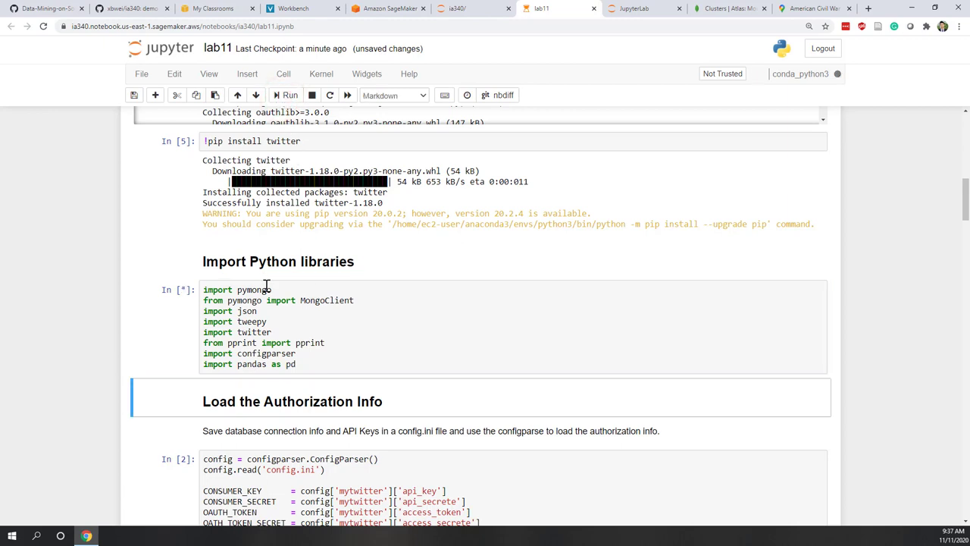
- Examine the Load the Authorization Info cell, noting the config.ini file name and the Twitter and MongoDB entries it reads
scroll(267, 286, down, 2)
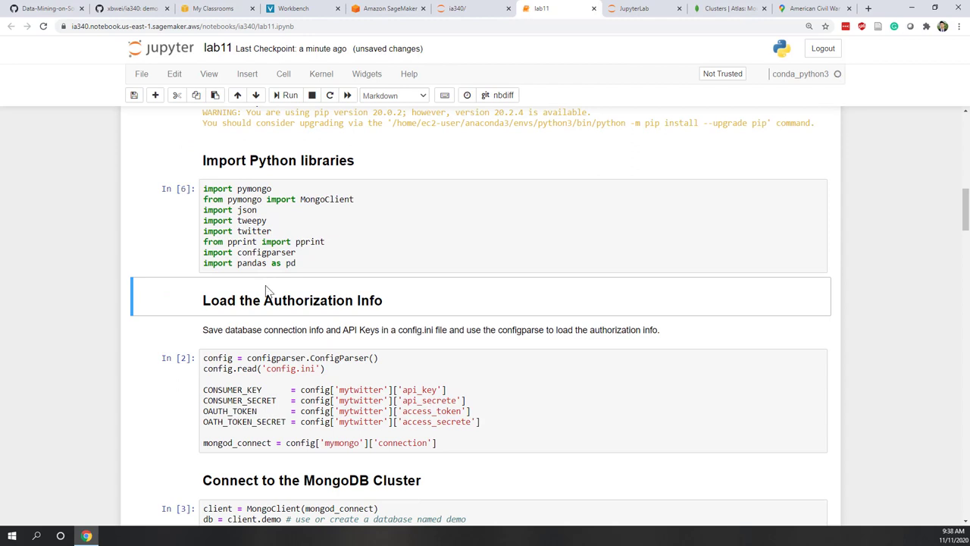
scroll(288, 284, down, 2)
click(311, 282)
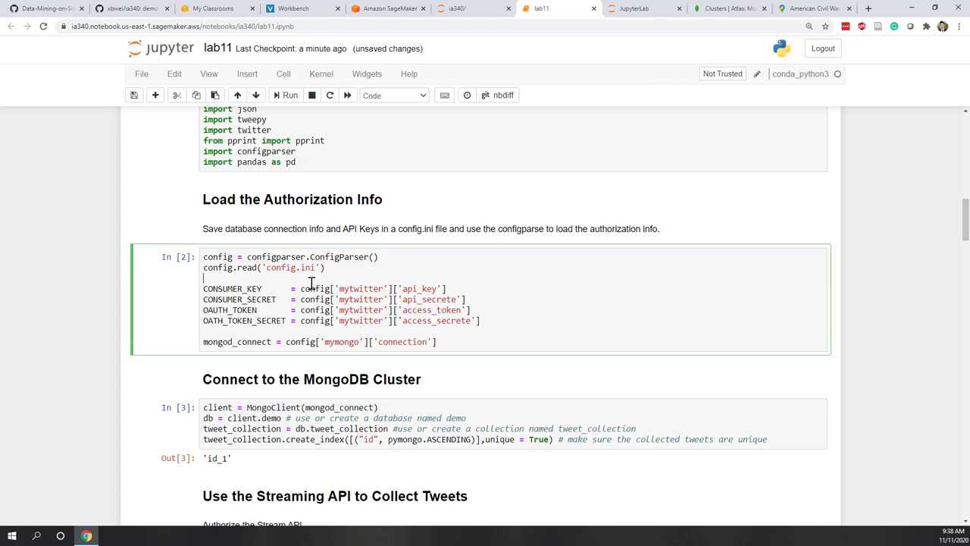
drag(316, 267, 266, 267)
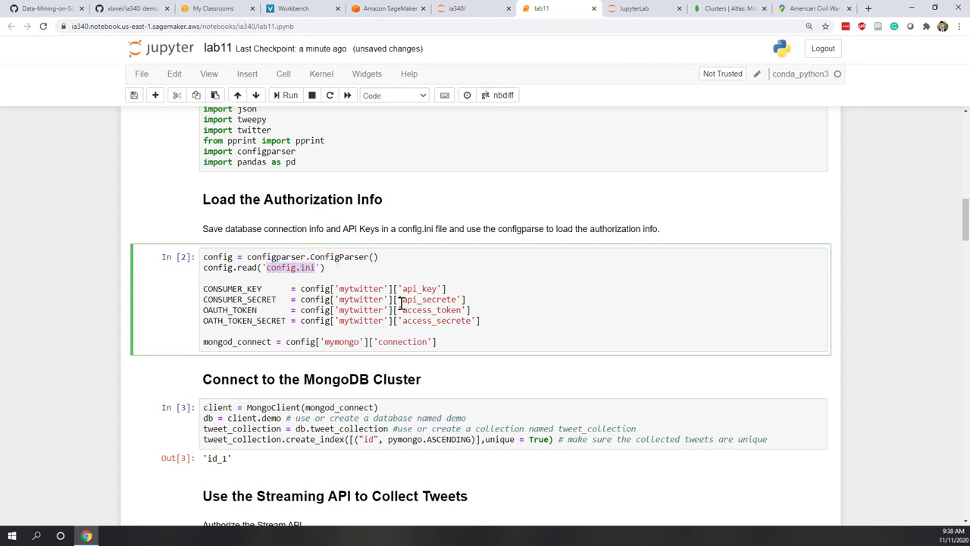
click(271, 289)
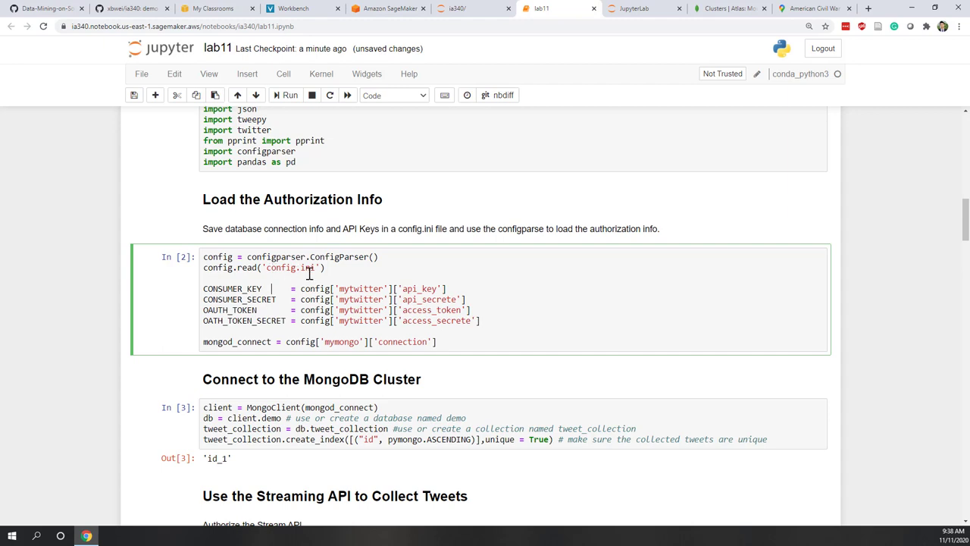
- Run the Load the Authorization Info cell that reads the Twitter keys and MongoDB connection from config.ini
drag(438, 289, 402, 289)
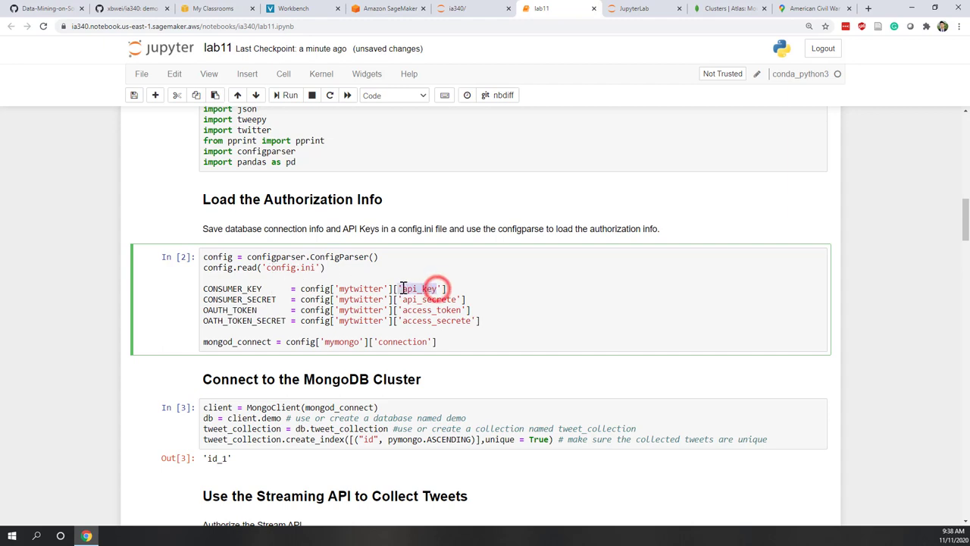
drag(464, 299, 412, 310)
click(459, 310)
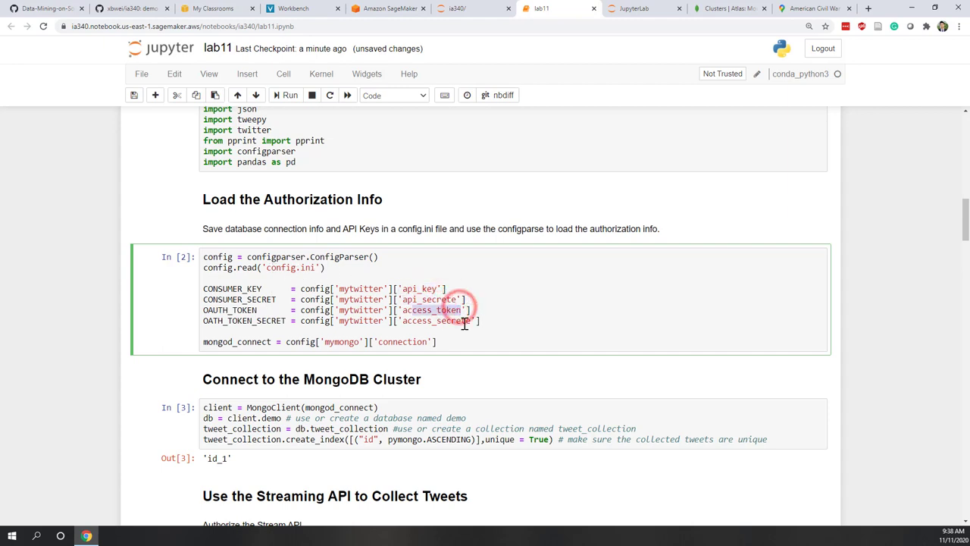
drag(470, 321, 278, 341)
click(228, 299)
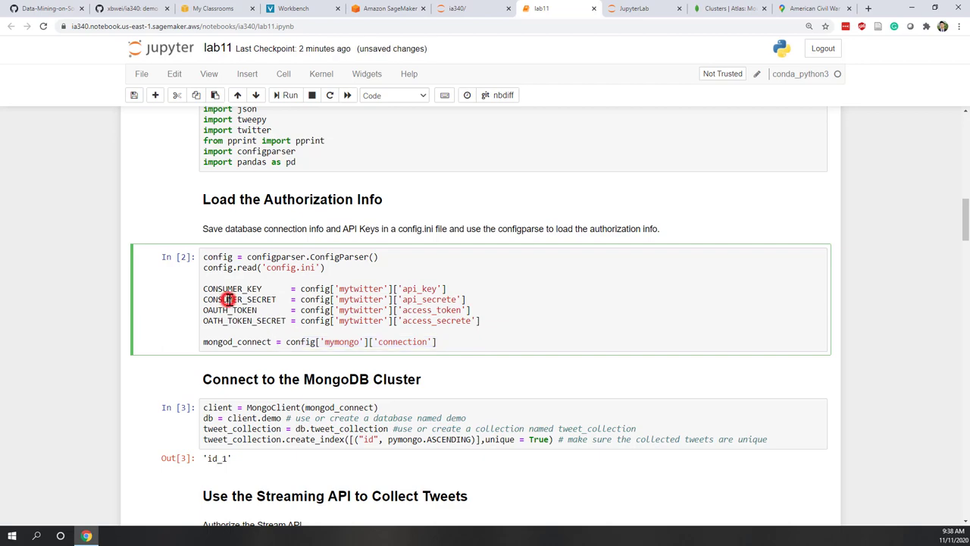
click(285, 96)
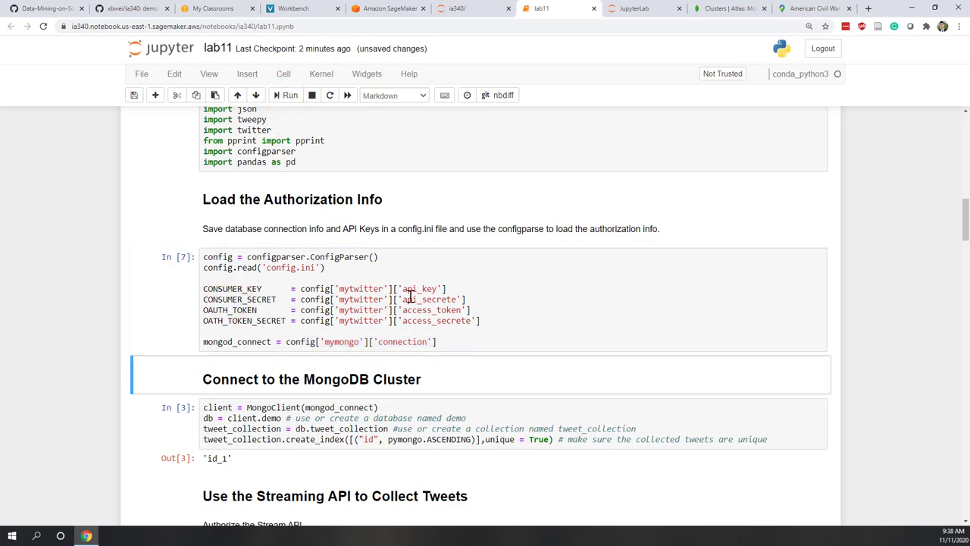
- Set the collection to db.lab11 in the Connect to the MongoDB Cluster cell and run the cell
scroll(410, 295, down, 2)
click(296, 276)
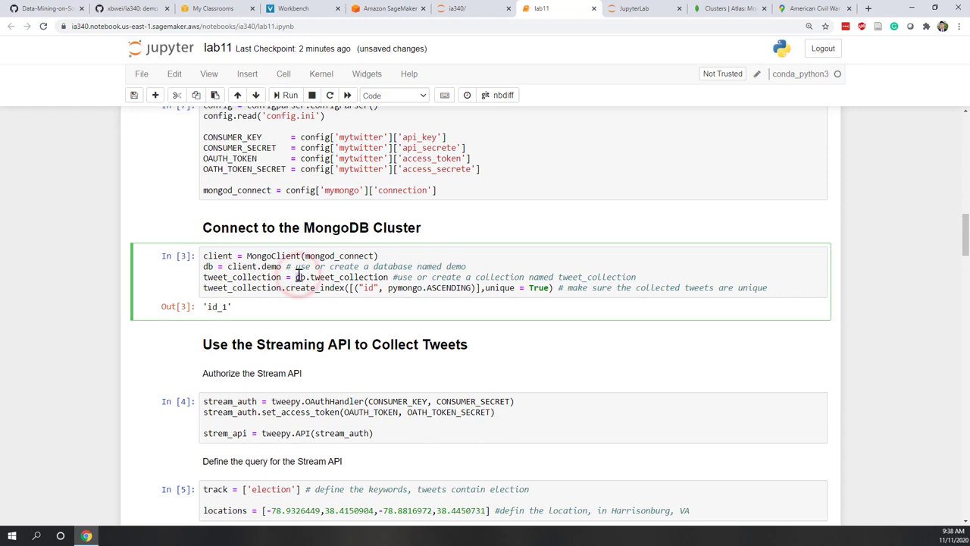
click(278, 277)
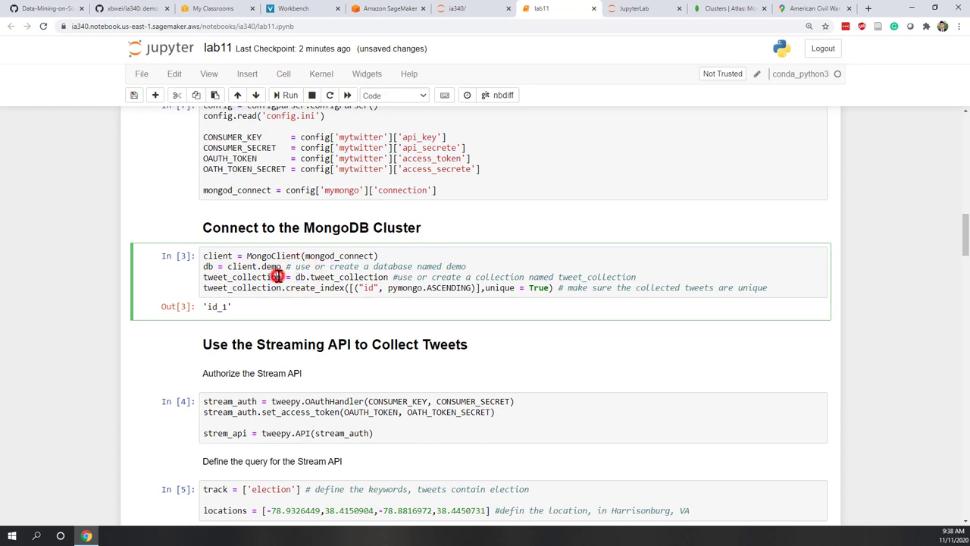
drag(281, 265, 263, 266)
click(287, 267)
drag(286, 267, 263, 268)
click(318, 276)
drag(389, 277, 312, 276)
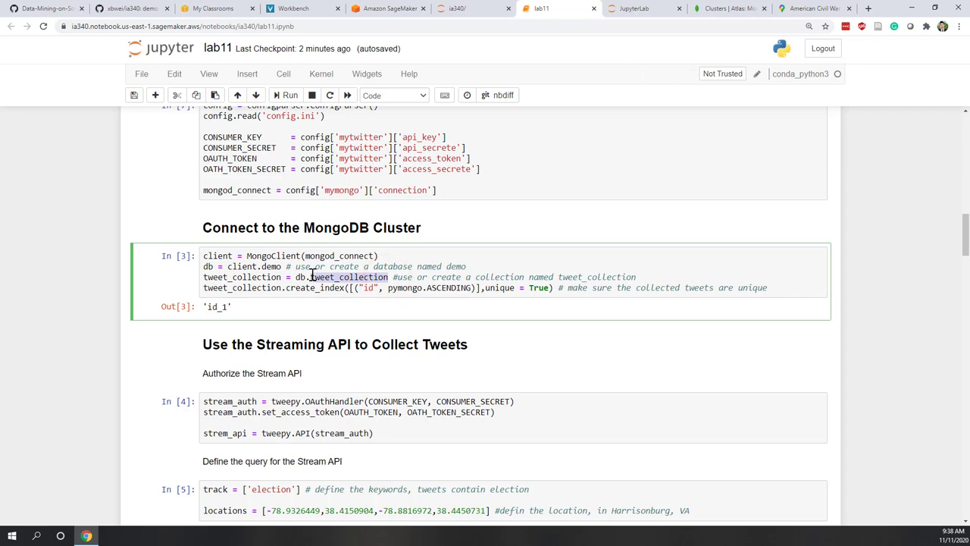
text(lab11)
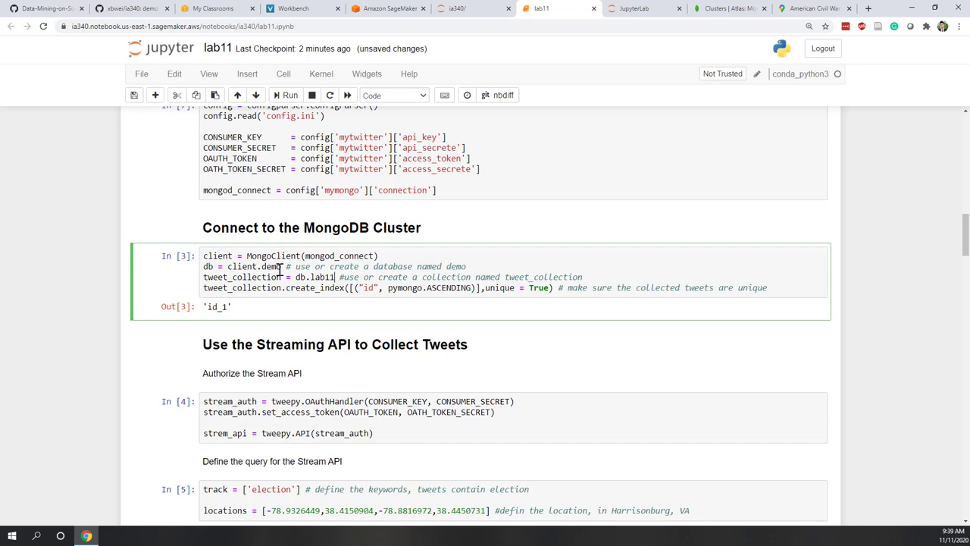
click(288, 96)
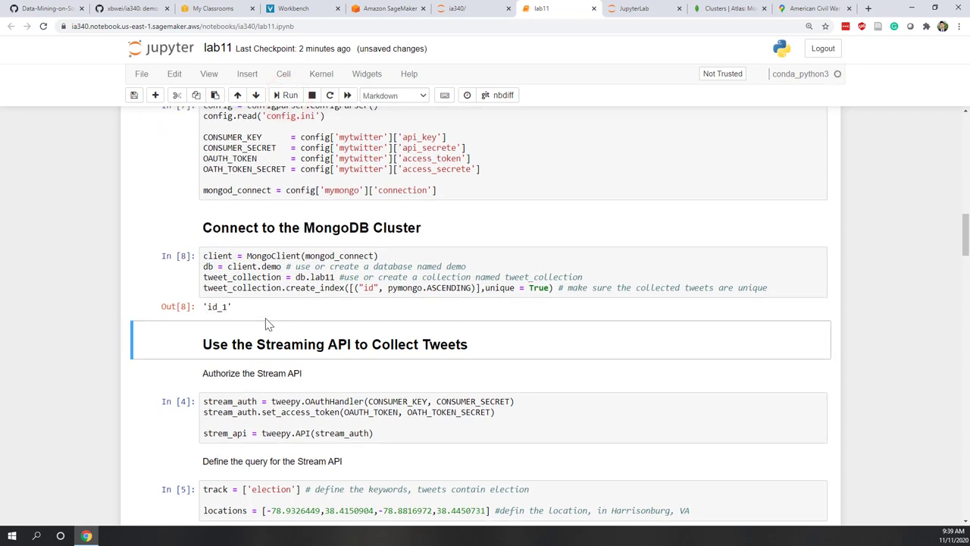
- Run the Authorize the Stream API cell under Use the Streaming API to Collect Tweets
scroll(267, 324, down, 2)
click(269, 271)
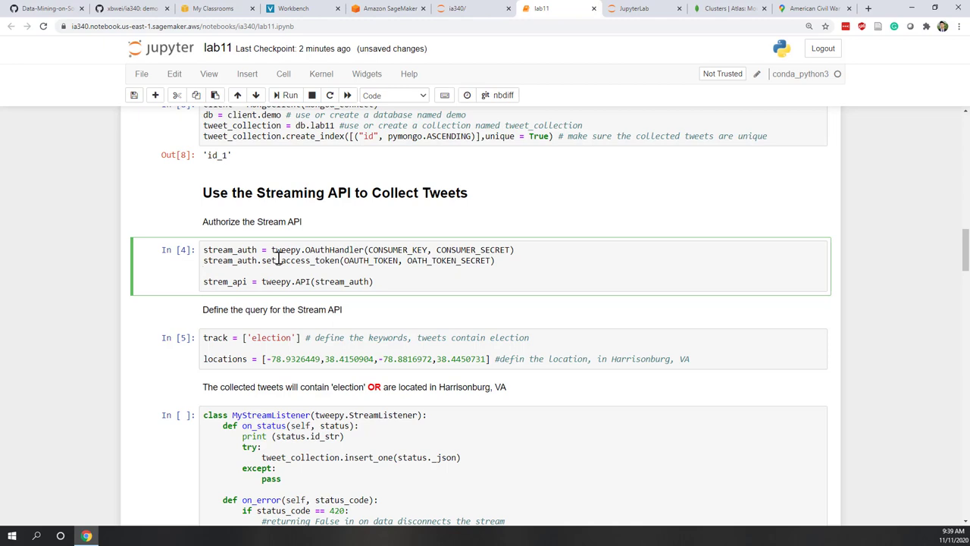
click(283, 96)
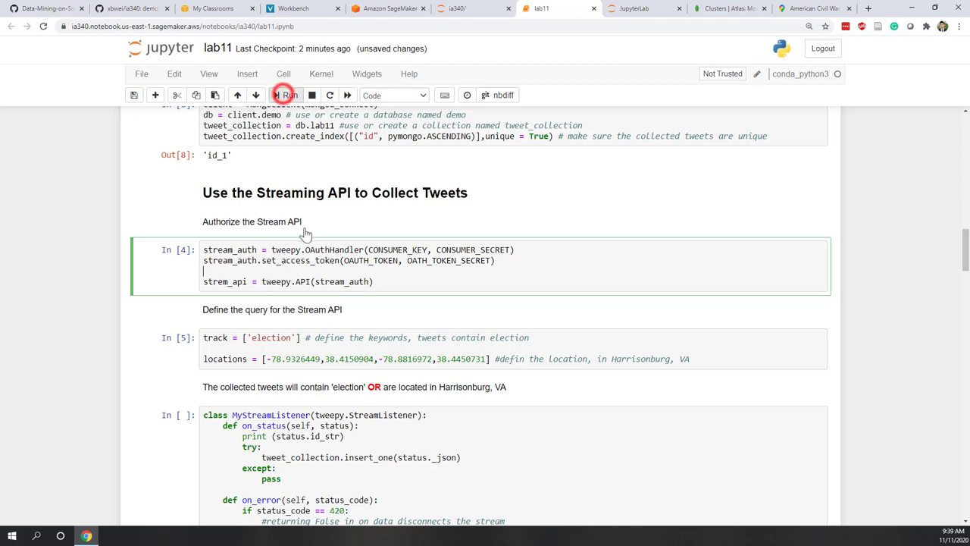
scroll(310, 258, down, 1)
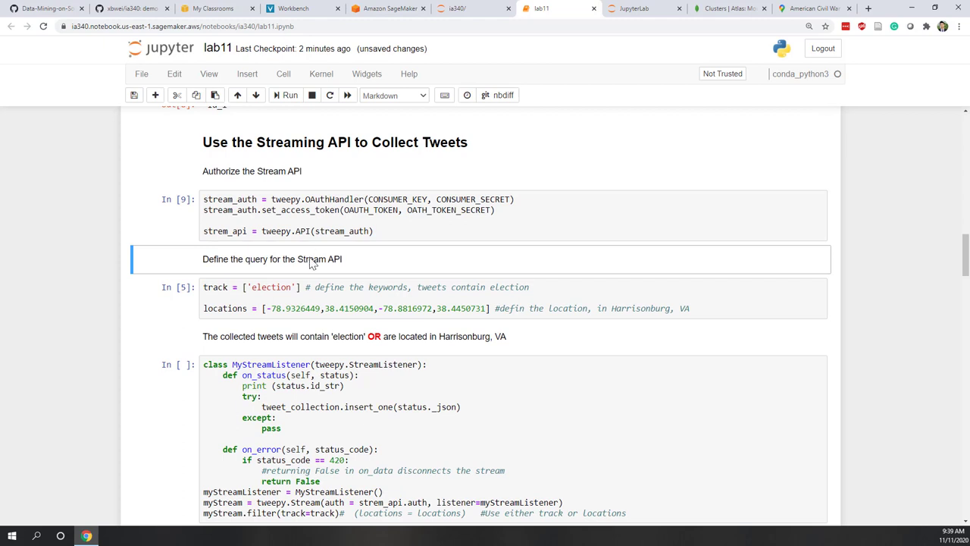
click(284, 232)
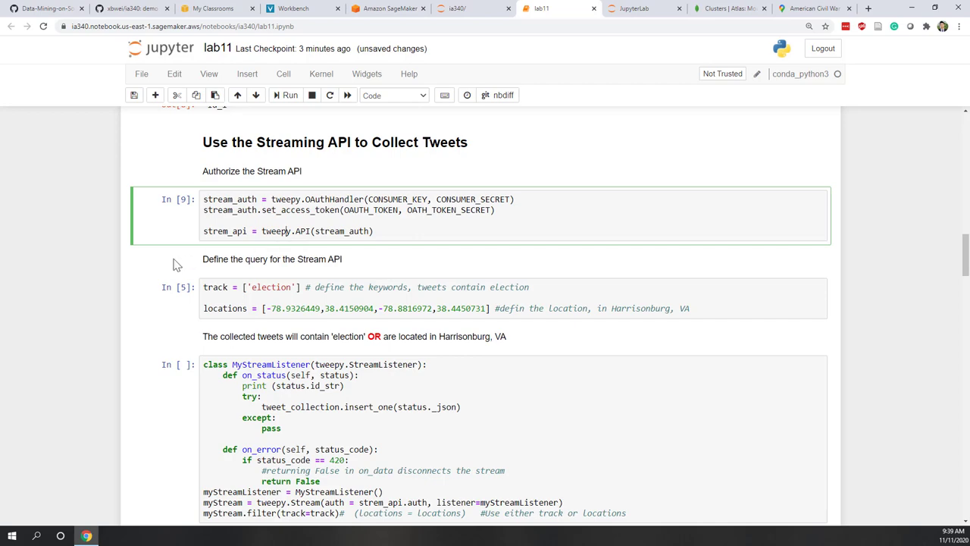
- Run the Authorize the REST API cell under Use the REST API to Collect Tweets
scroll(173, 261, down, 5)
click(220, 265)
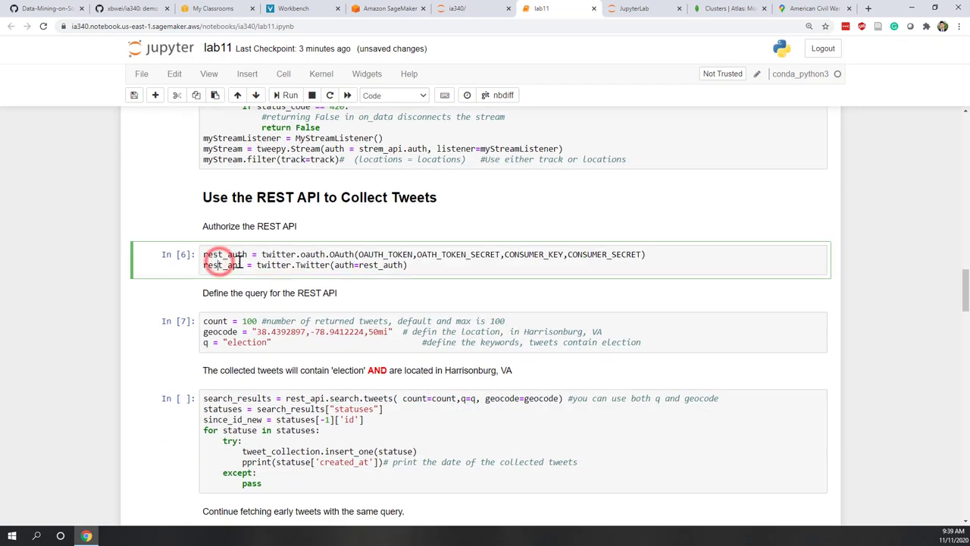
click(331, 256)
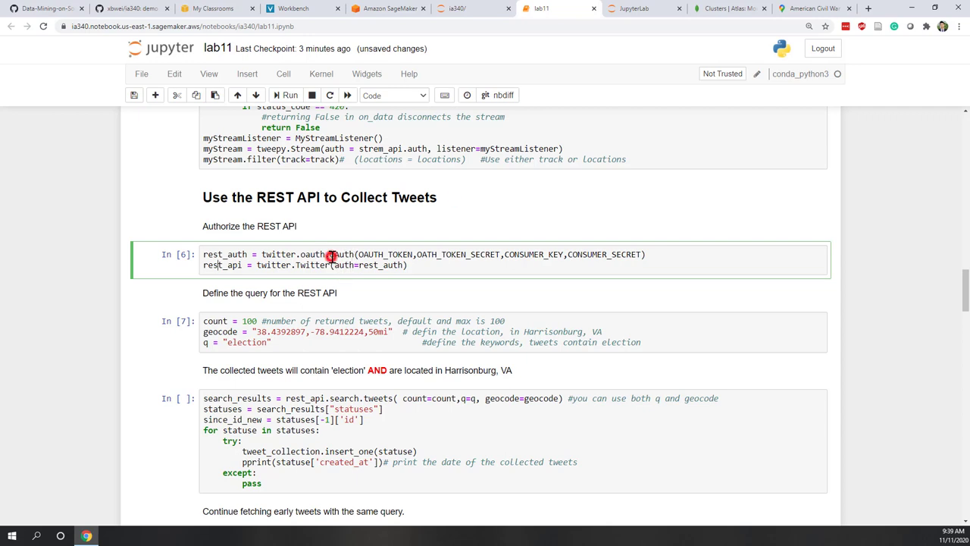
click(289, 96)
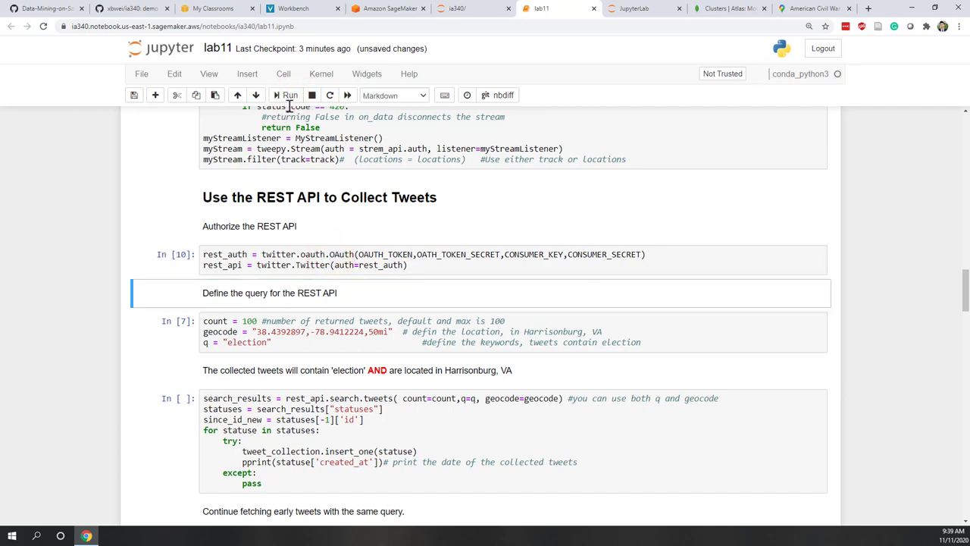
- Set the keyword q to "covid19" in the cell that defines the REST API query
click(252, 334)
scroll(296, 333, down, 1)
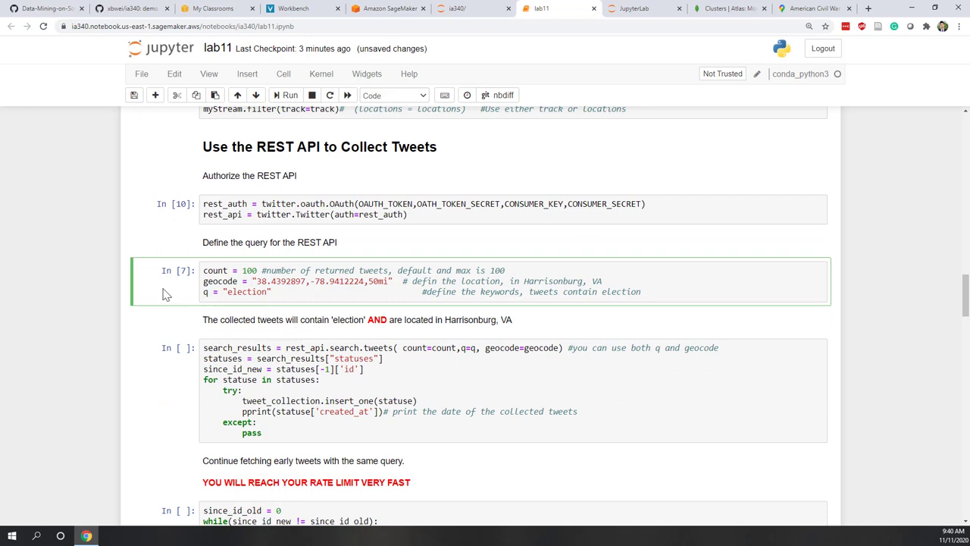
double_click(245, 291)
text(va)
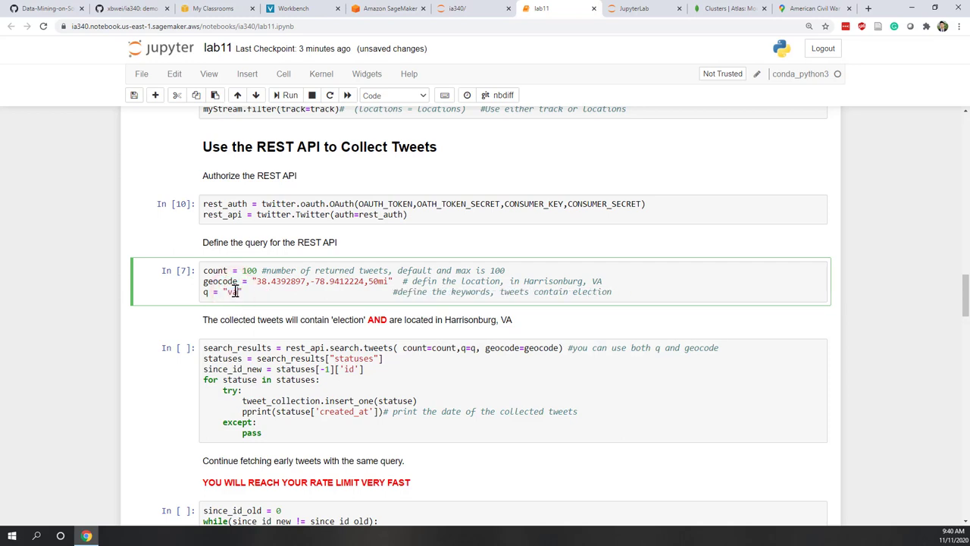
key(BackSpace)
key(BackSpace)
text(c)
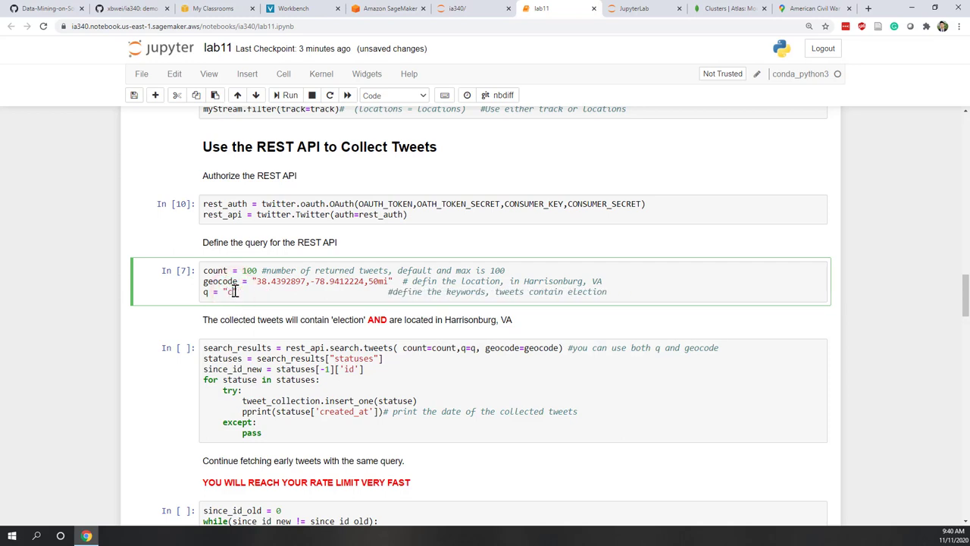
text(ovid)
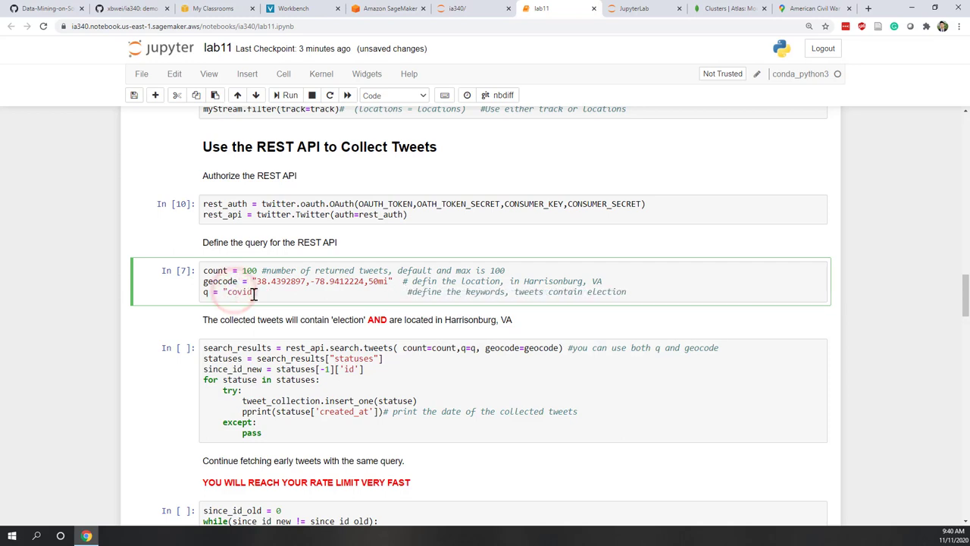
text(19)
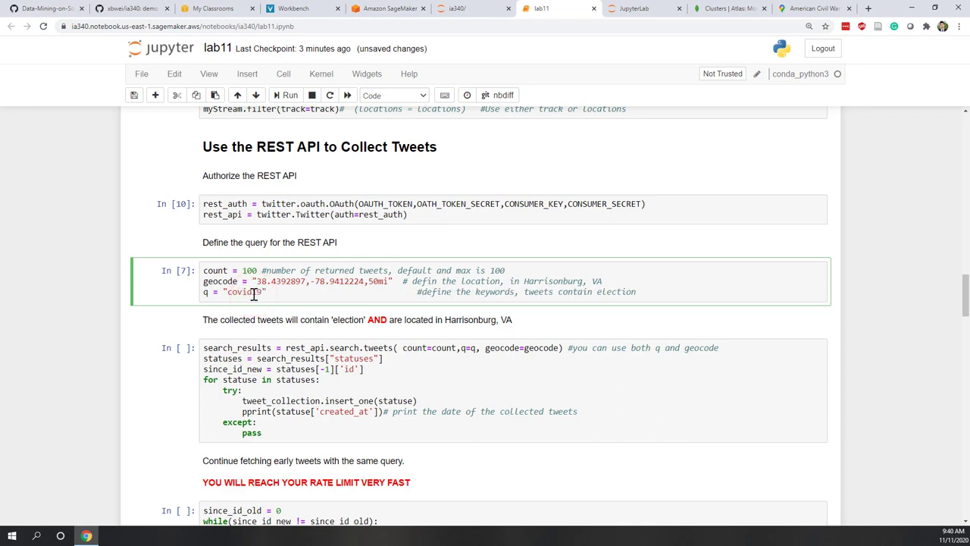
drag(256, 280, 384, 283)
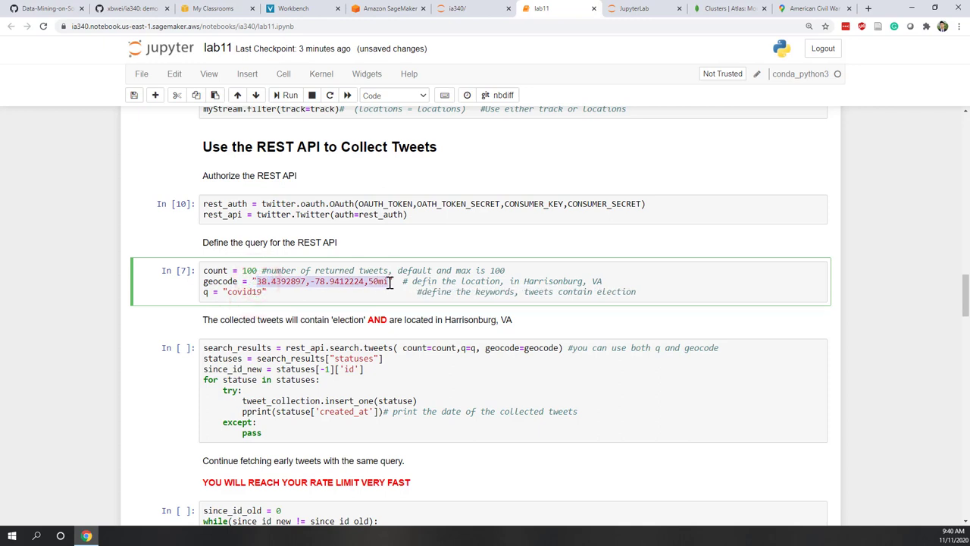
click(317, 295)
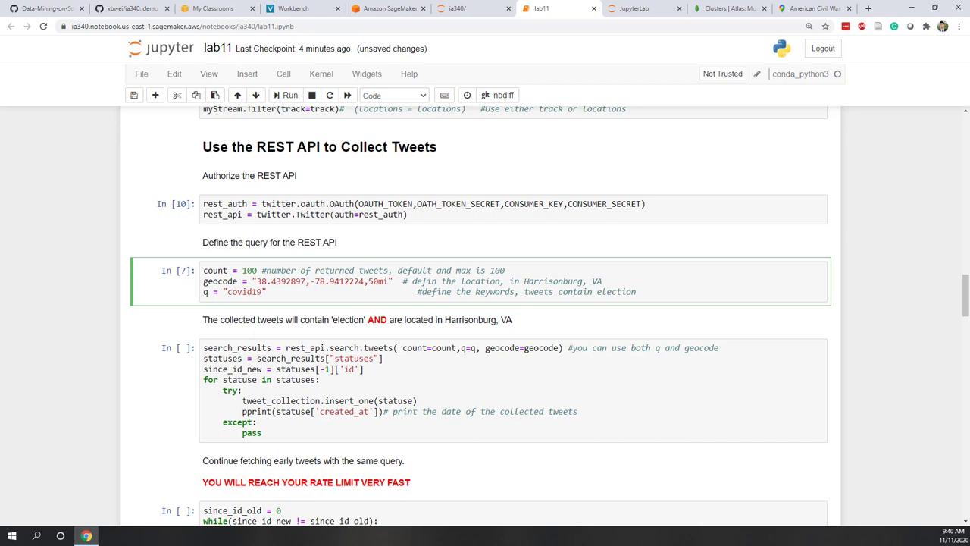
- Switch to Google Maps and open the place page for Richmond, Virginia
key(ctrl+9)
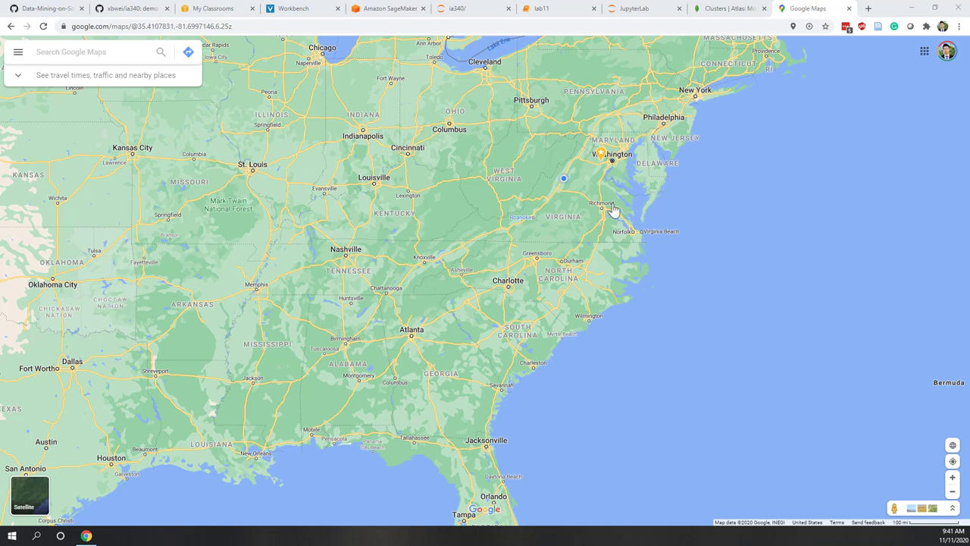
scroll(618, 206, up, 1)
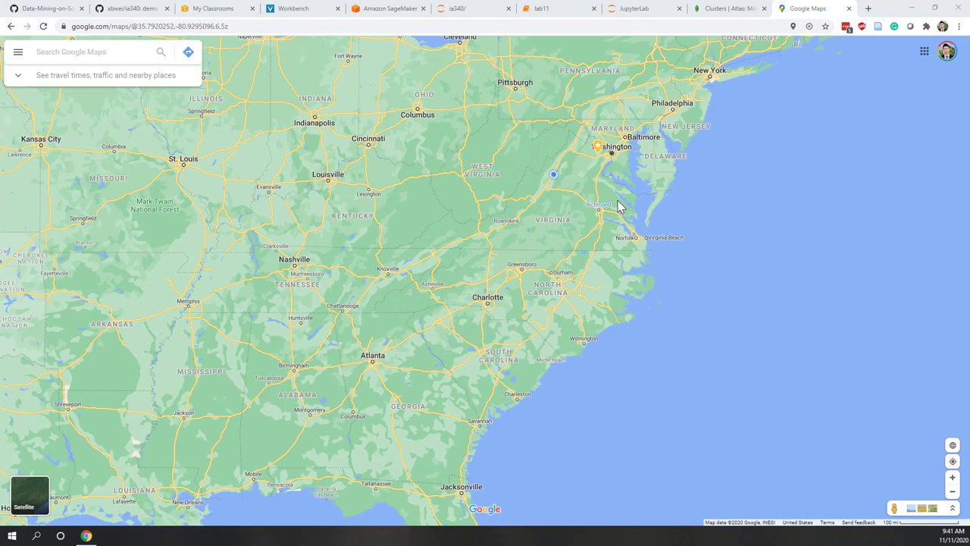
scroll(618, 206, up, 3)
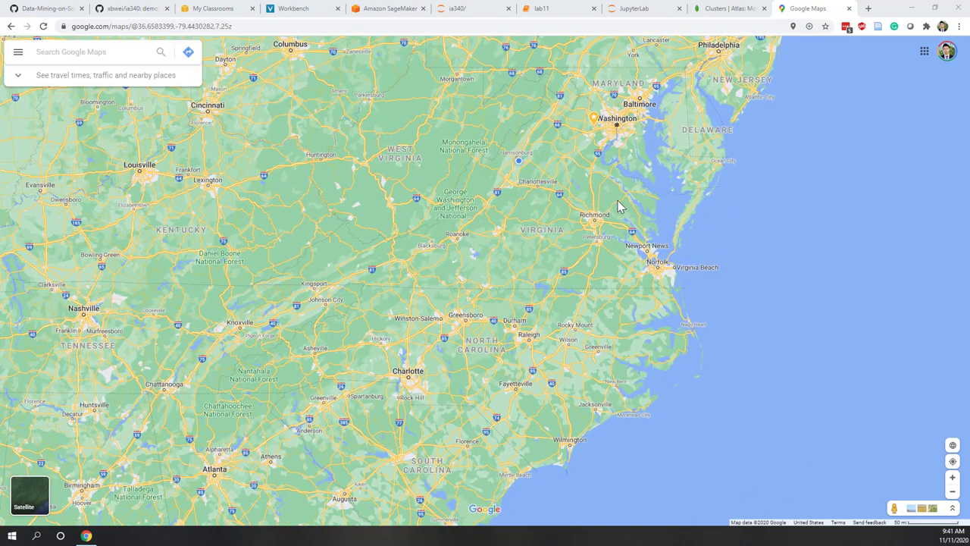
click(595, 223)
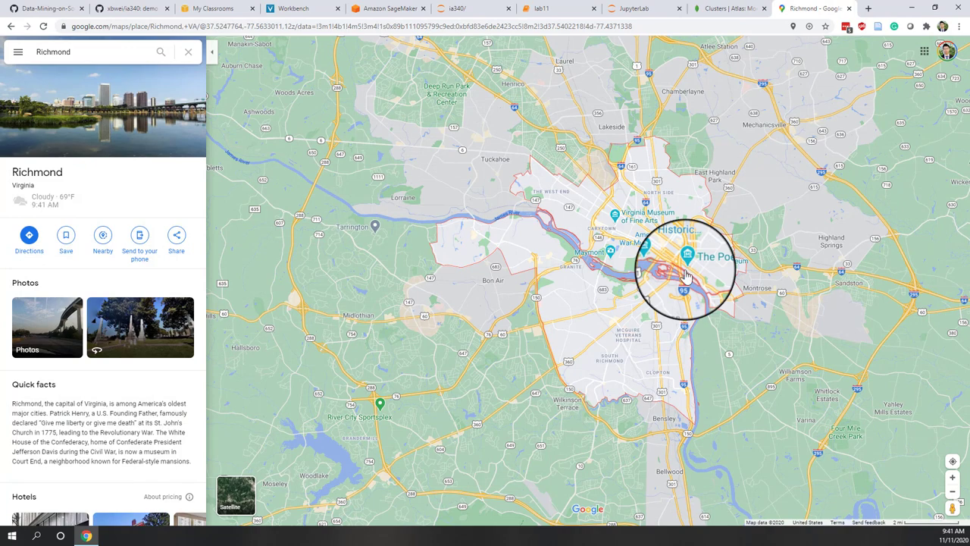
- Copy the coordinates 37.5247764,-77.5633011 from the web address of the Richmond map
click(222, 27)
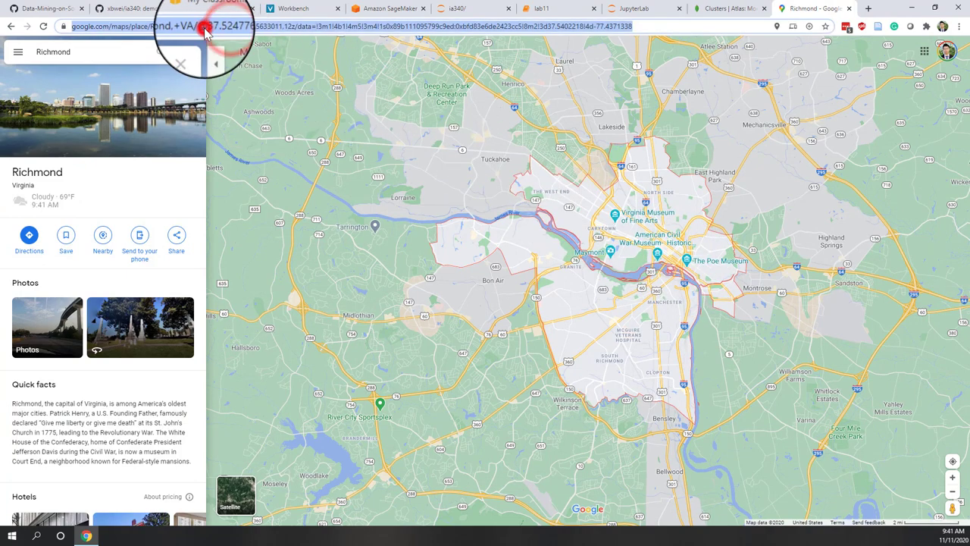
click(245, 26)
drag(247, 26, 282, 27)
right_click(282, 27)
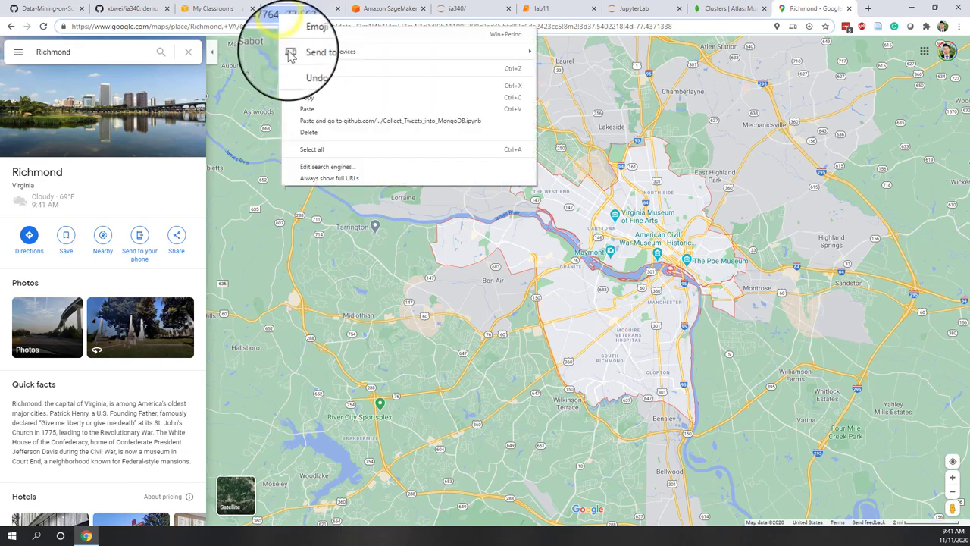
click(301, 99)
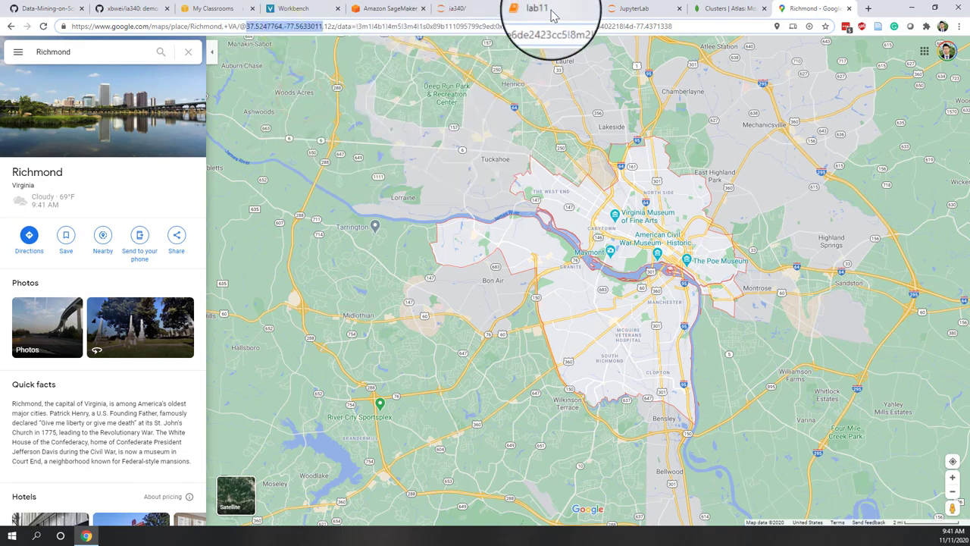
- Return to the lab11 notebook and replace the geocode coordinates with 37.5247764,-77.5633011, keeping the 50mi radius
click(551, 9)
click(315, 291)
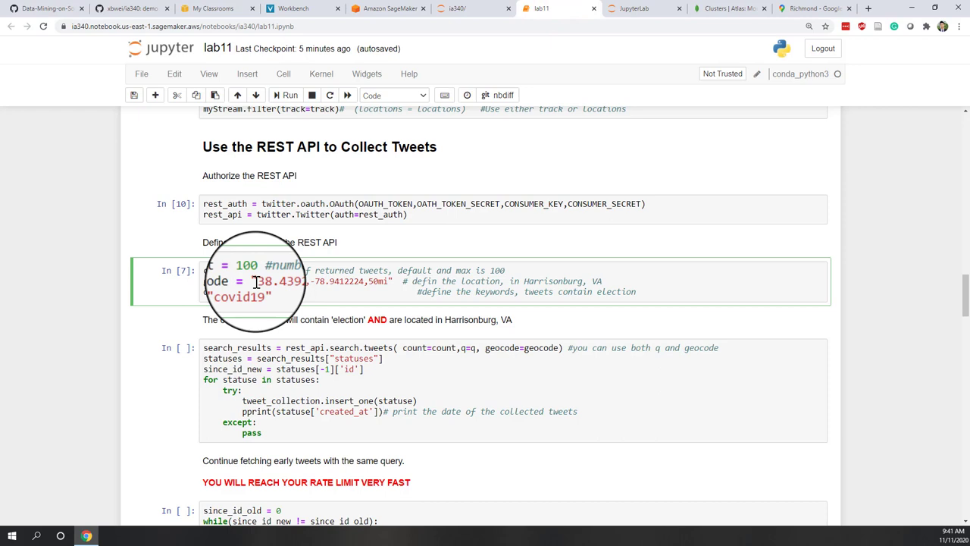
drag(257, 281, 353, 282)
right_click(354, 282)
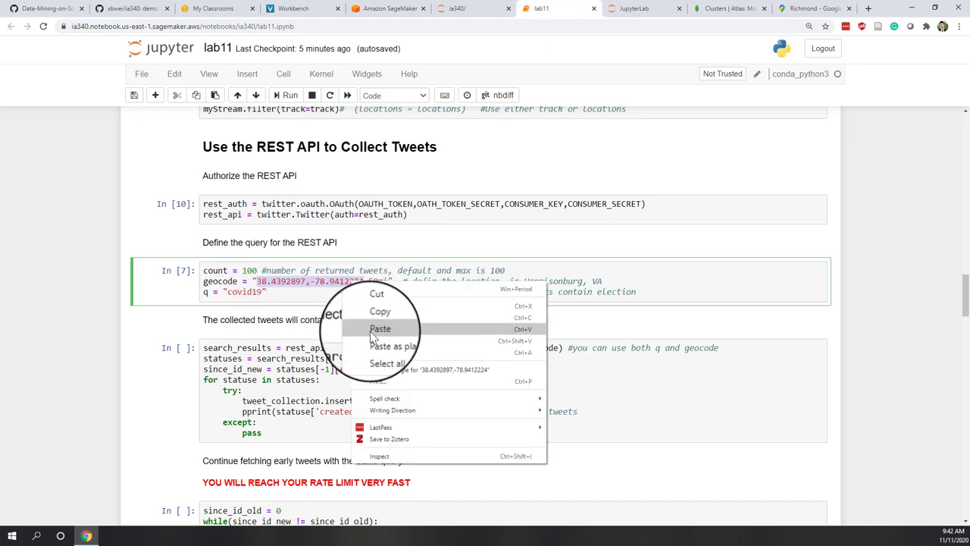
click(370, 334)
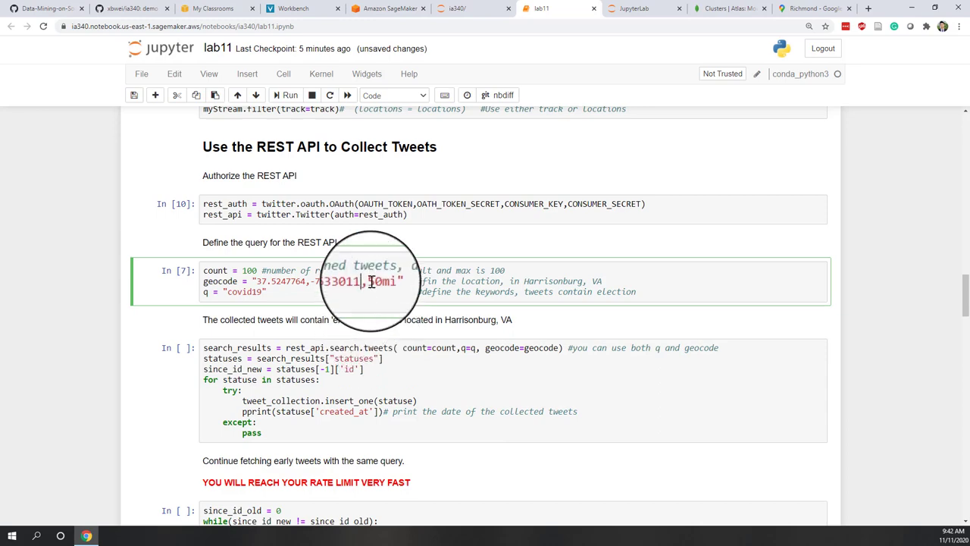
- Check the area surrounding Richmond in Google Maps, and set the geocode radius to 150mi in the lab11 notebook's query cell
click(807, 8)
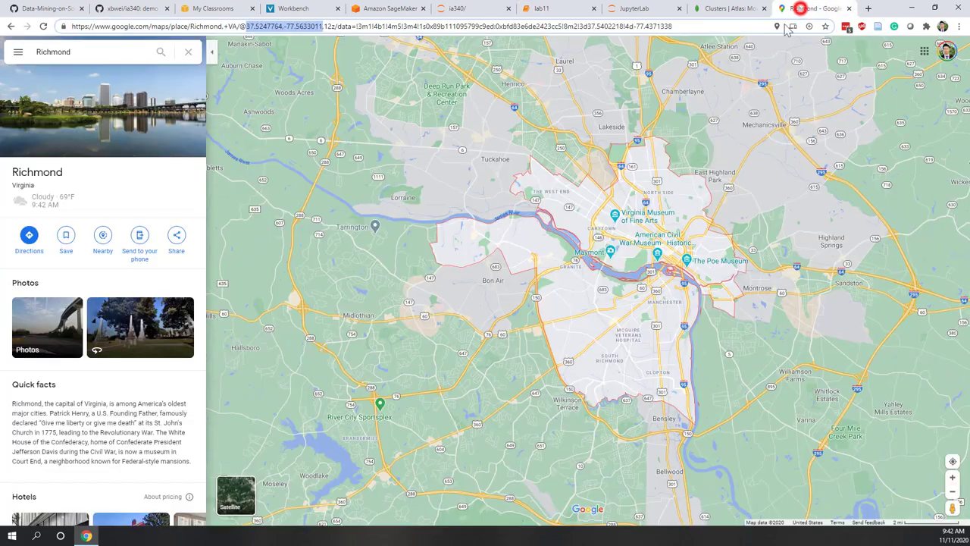
scroll(511, 294, down, 5)
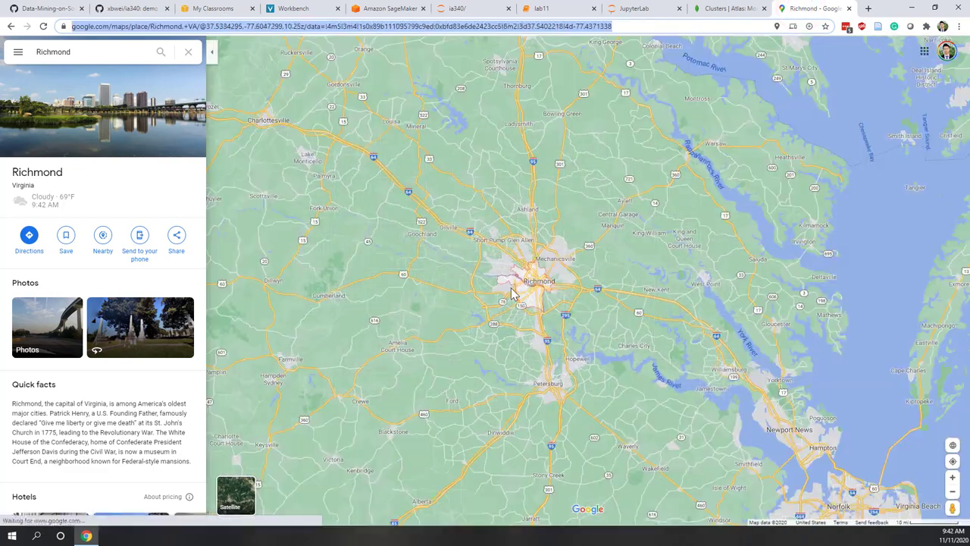
scroll(512, 294, down, 3)
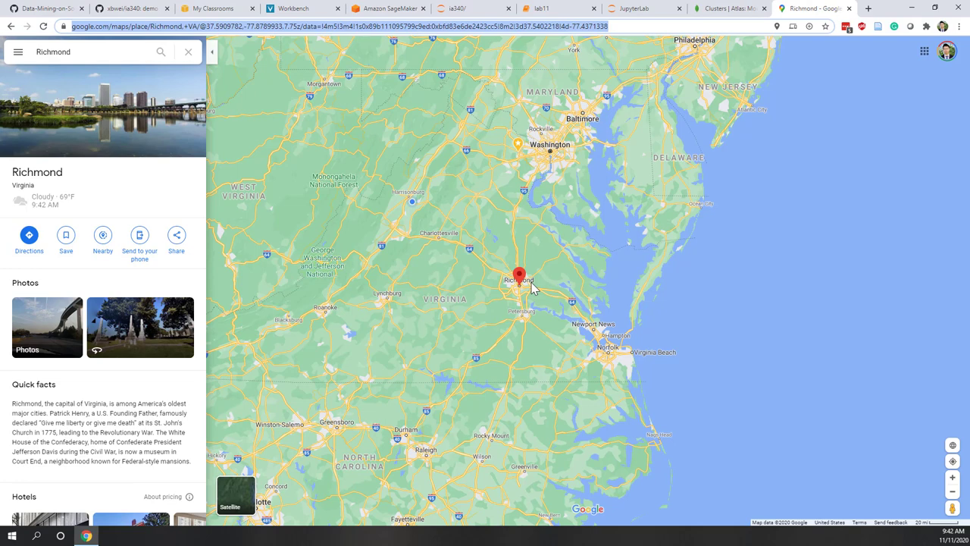
click(540, 9)
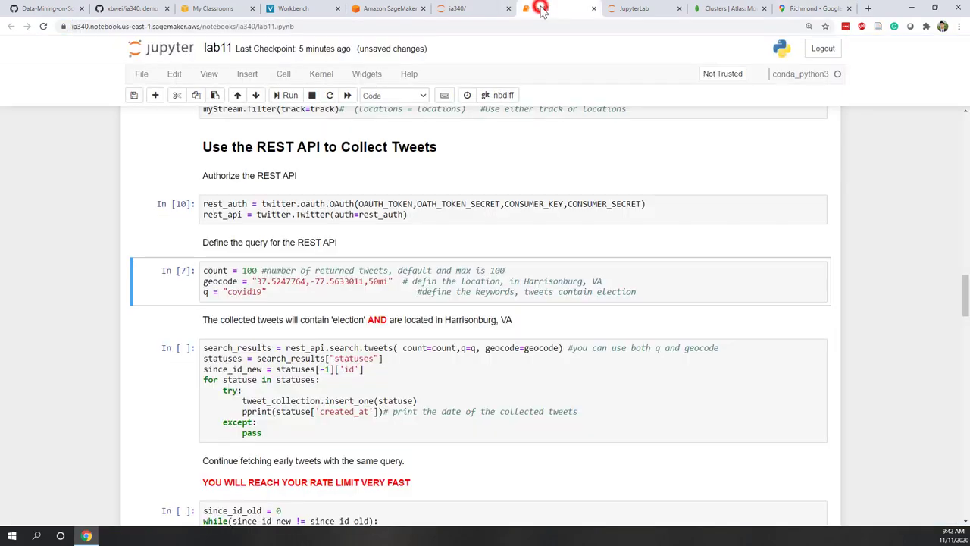
click(370, 280)
click(369, 281)
text(1)
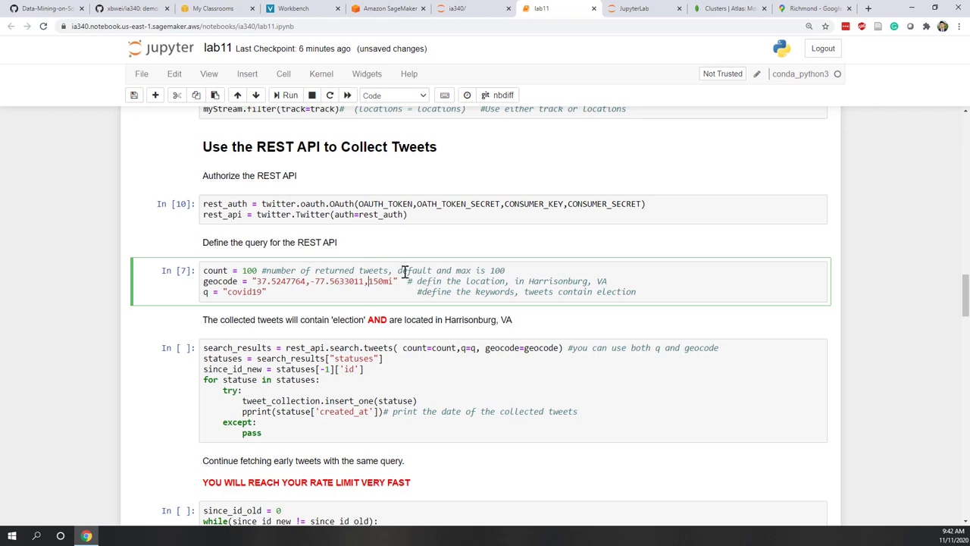
- Review the count, geocode and q values and run the cell that defines the REST API query
click(400, 270)
click(268, 293)
click(205, 293)
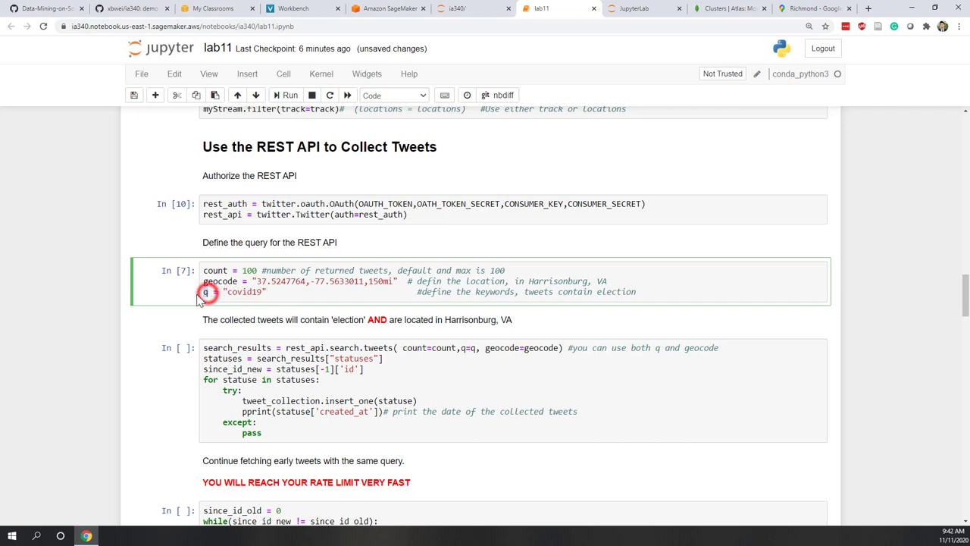
double_click(225, 279)
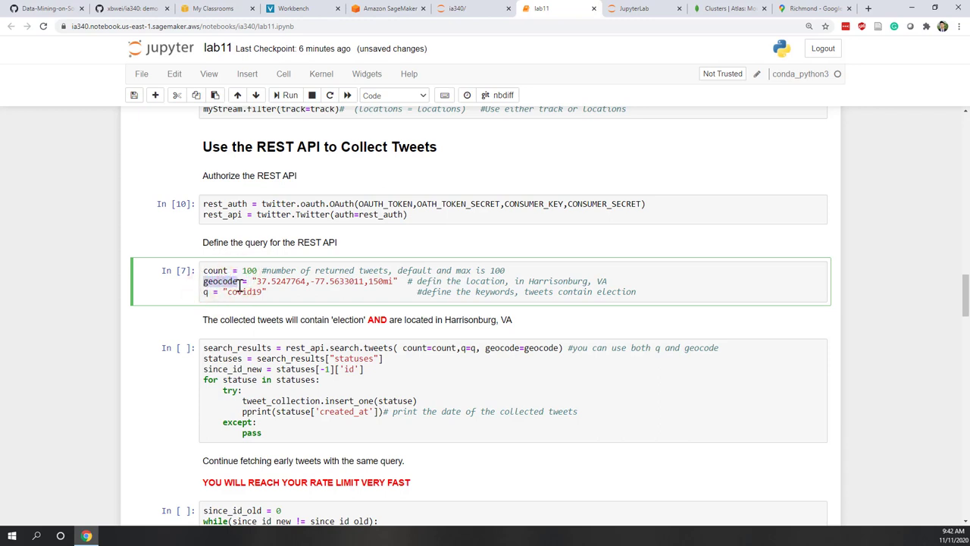
click(351, 296)
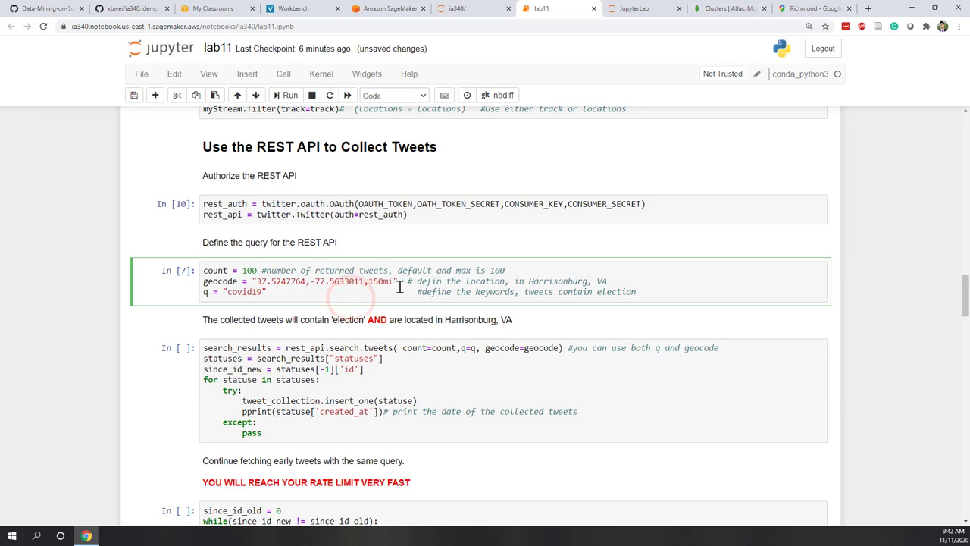
key(End)
click(279, 96)
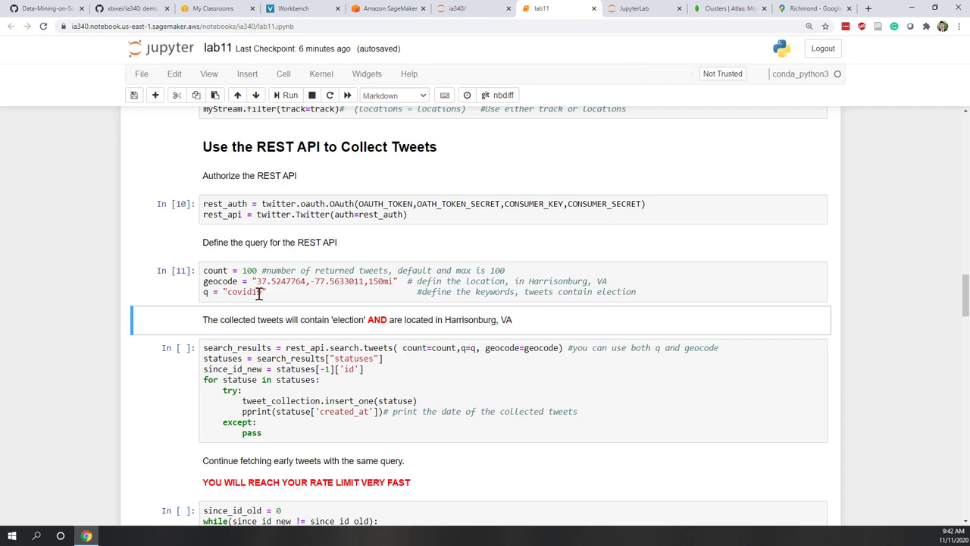
- Run the REST API search cell that uses count, q and geocode and inserts the returned tweets into the collection
scroll(393, 278, down, 1)
click(393, 278)
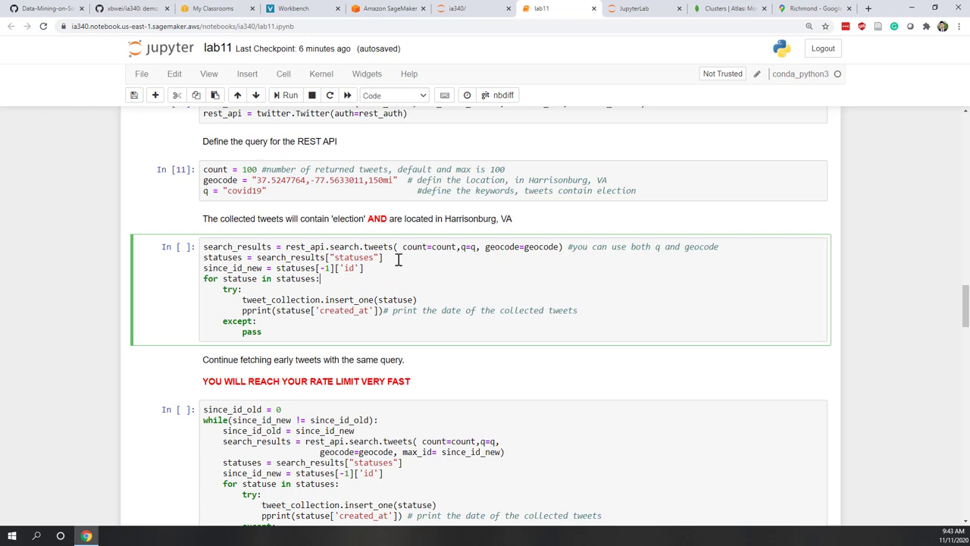
drag(403, 246, 559, 247)
click(451, 275)
click(292, 96)
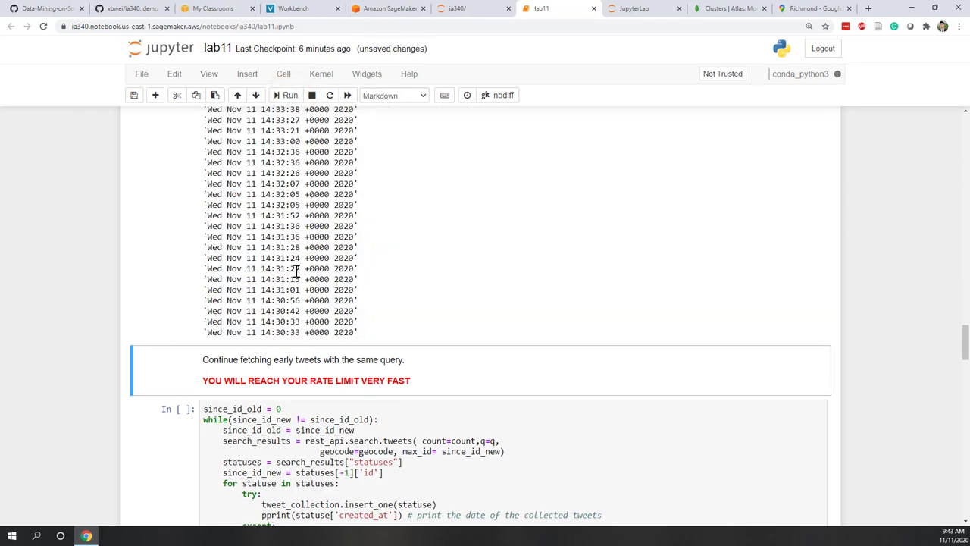
- Examine the creation dates printed for the tweets collected by the first REST API search
scroll(304, 284, up, 10)
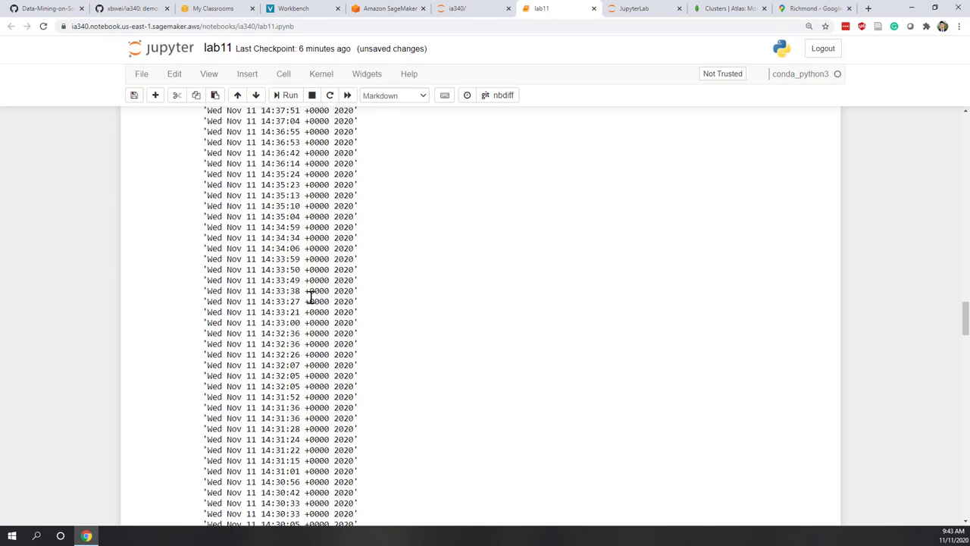
scroll(310, 297, up, 3)
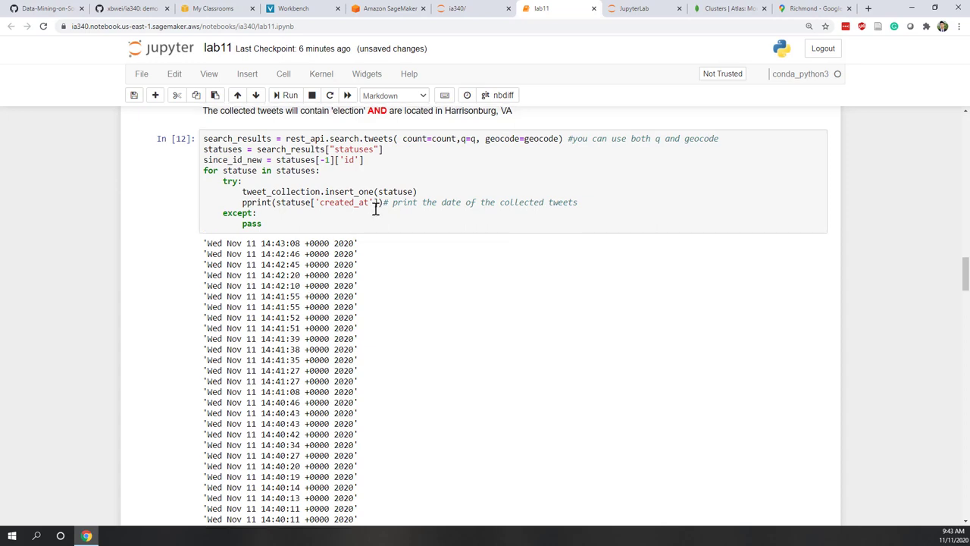
scroll(375, 209, up, 1)
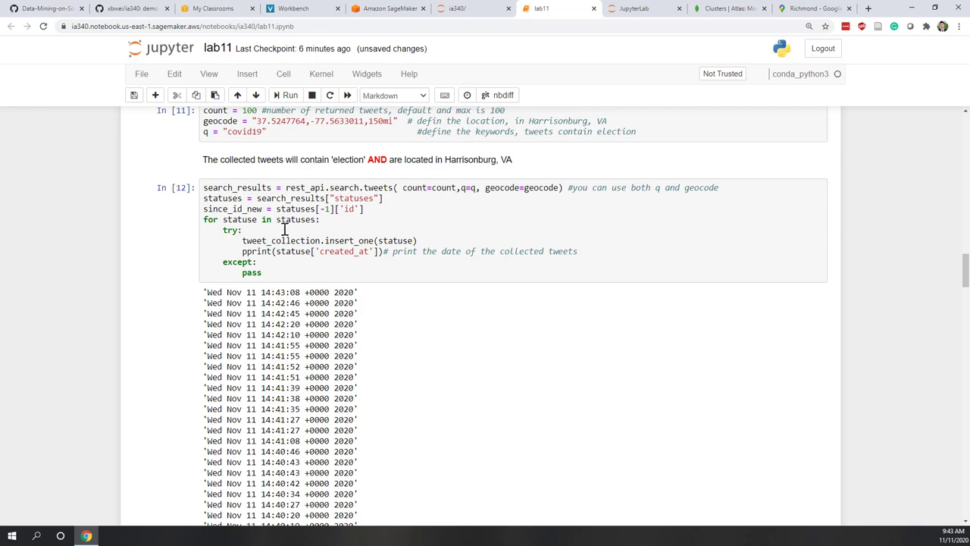
scroll(284, 229, down, 15)
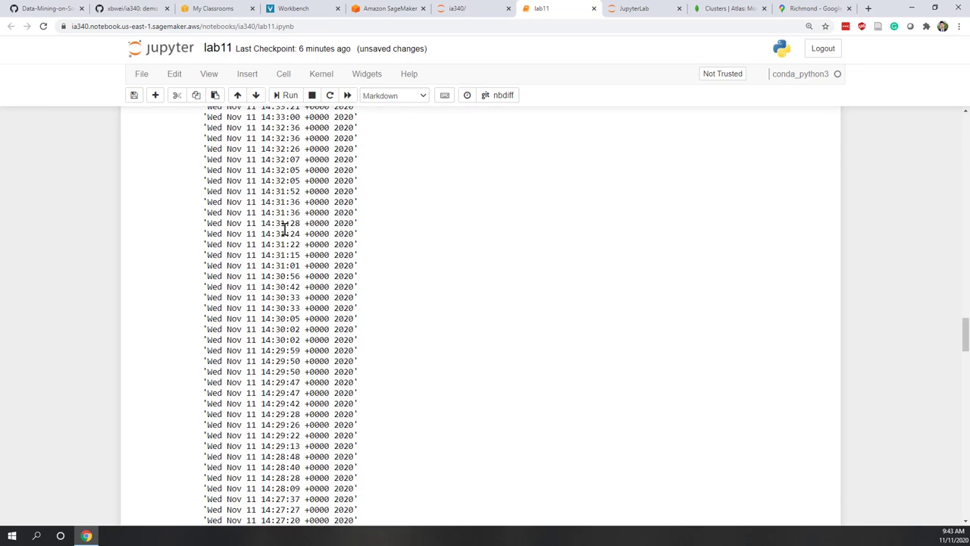
scroll(284, 229, up, 15)
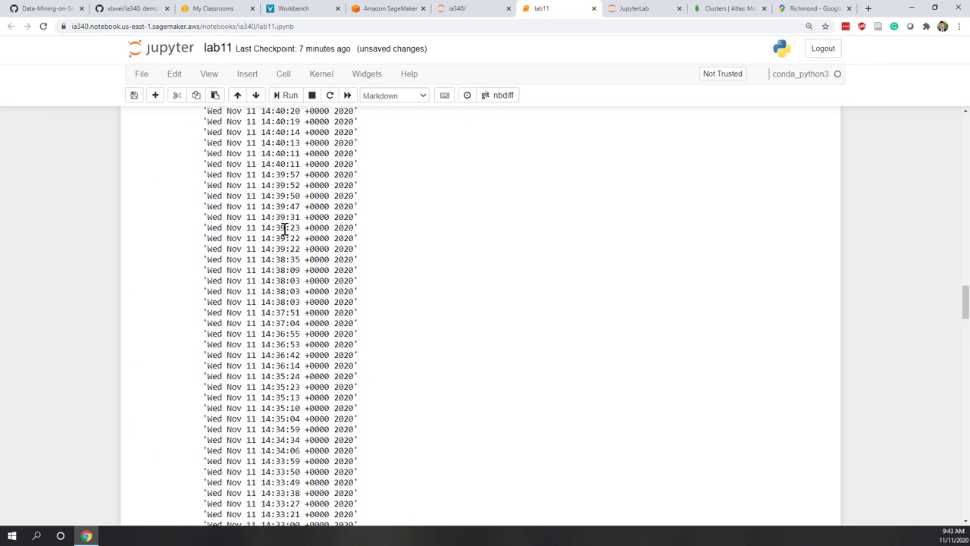
scroll(285, 229, up, 3)
scroll(282, 229, down, 2)
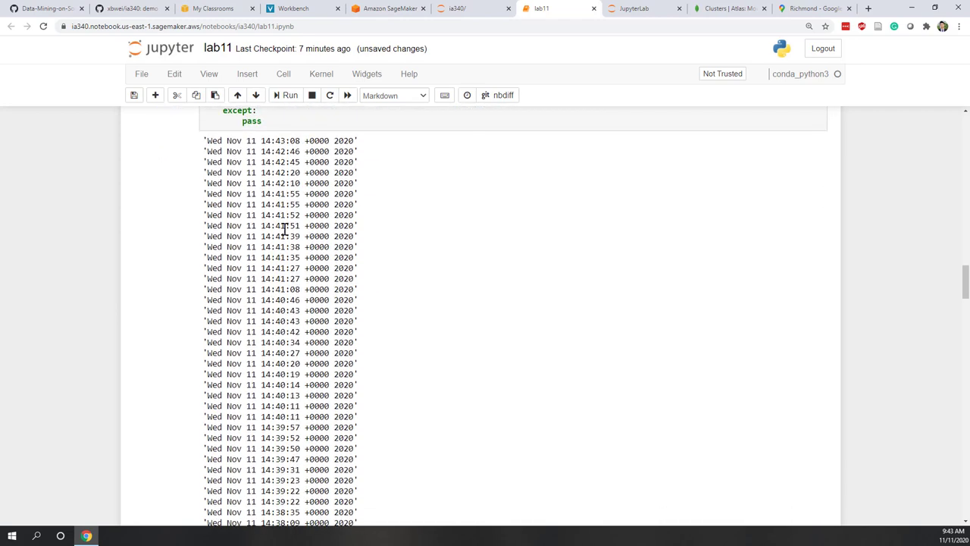
drag(206, 247, 356, 249)
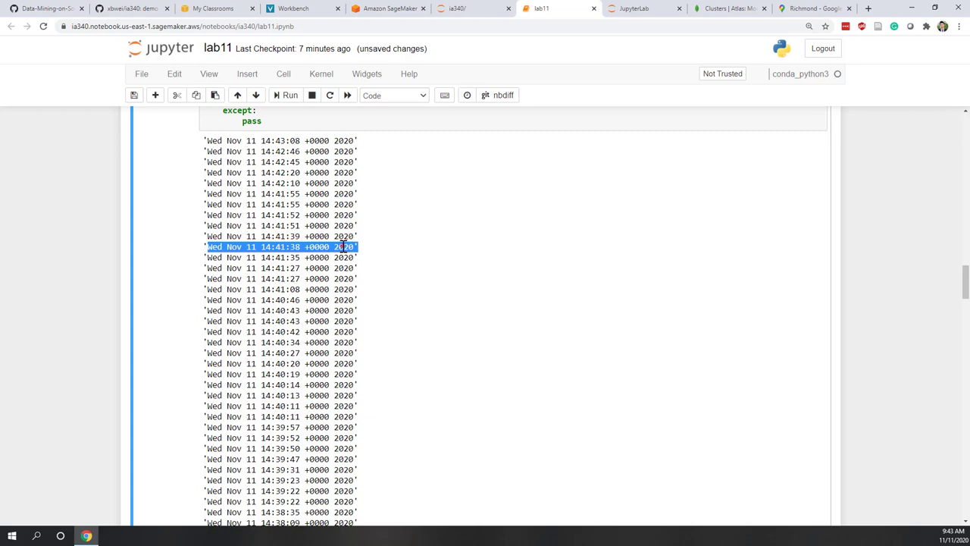
click(343, 247)
scroll(326, 279, down, 10)
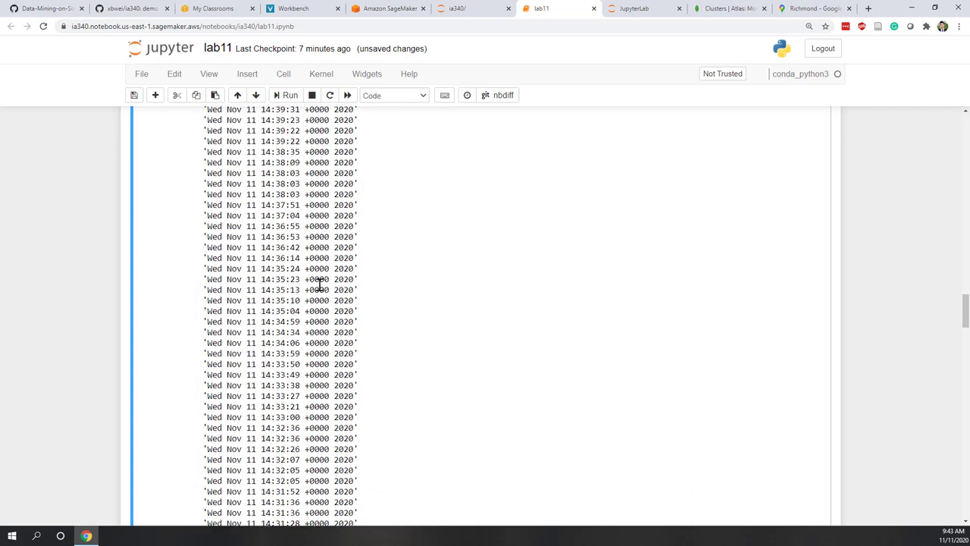
- Run the while-loop cell that continues fetching earlier tweets with the same query
scroll(319, 284, down, 3)
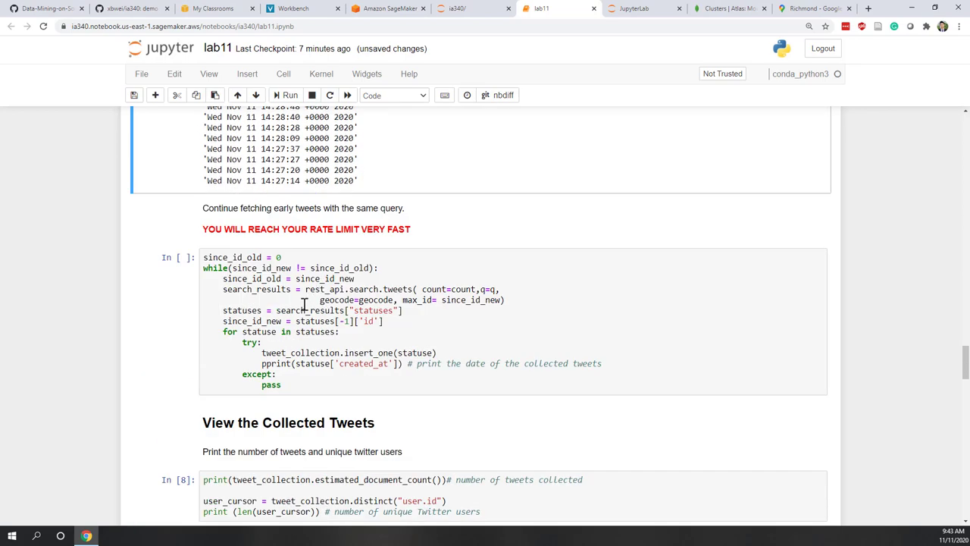
click(295, 306)
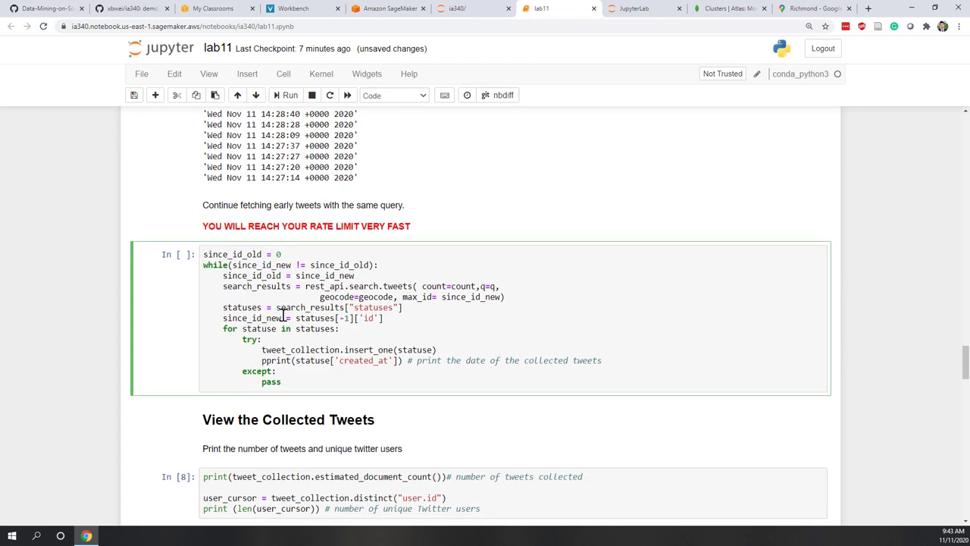
scroll(281, 316, down, 2)
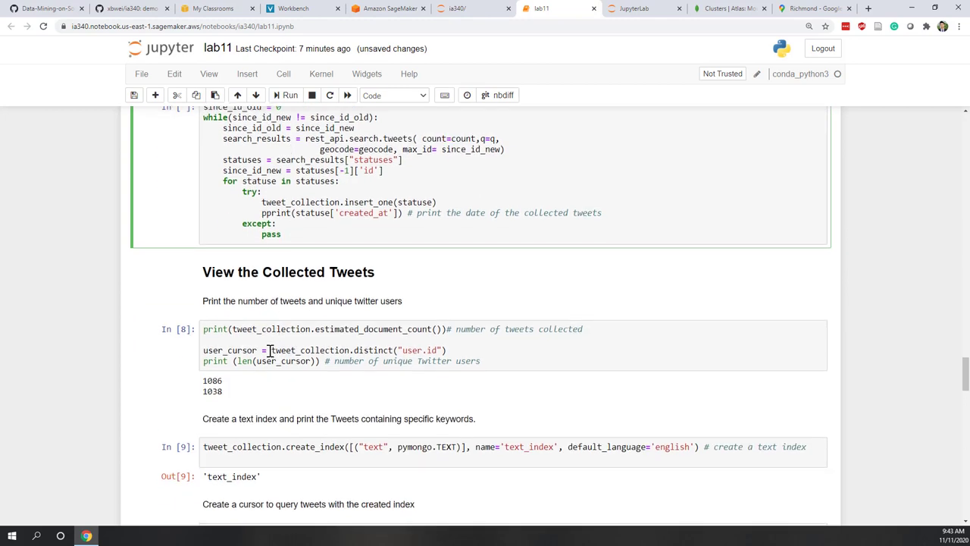
scroll(269, 350, up, 1)
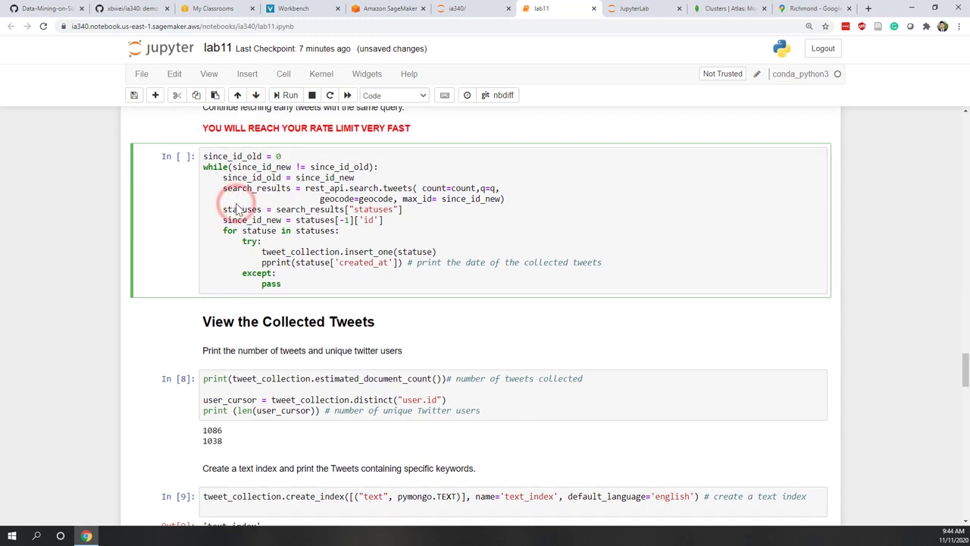
click(289, 97)
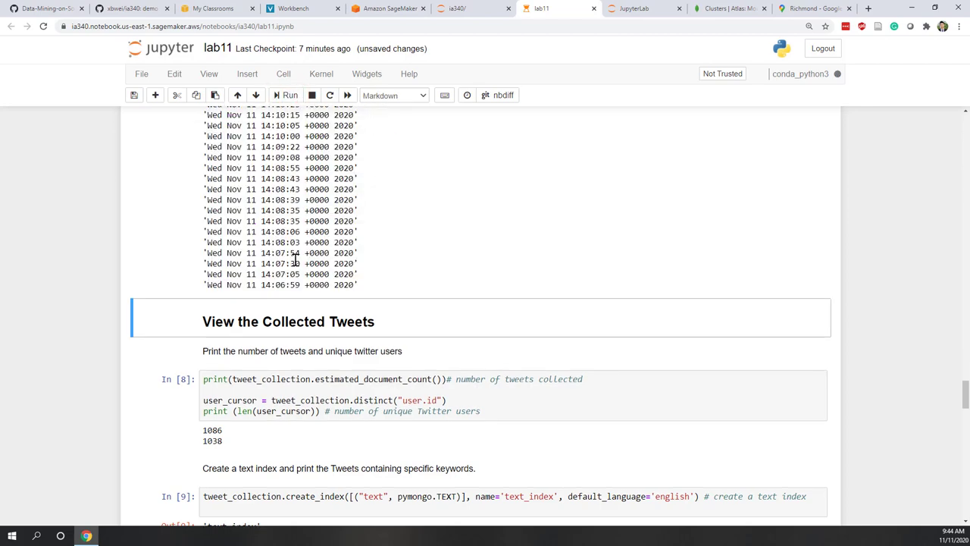
- Examine the tweet creation dates printed by the running loop that fetches earlier tweets
scroll(296, 262, up, 3)
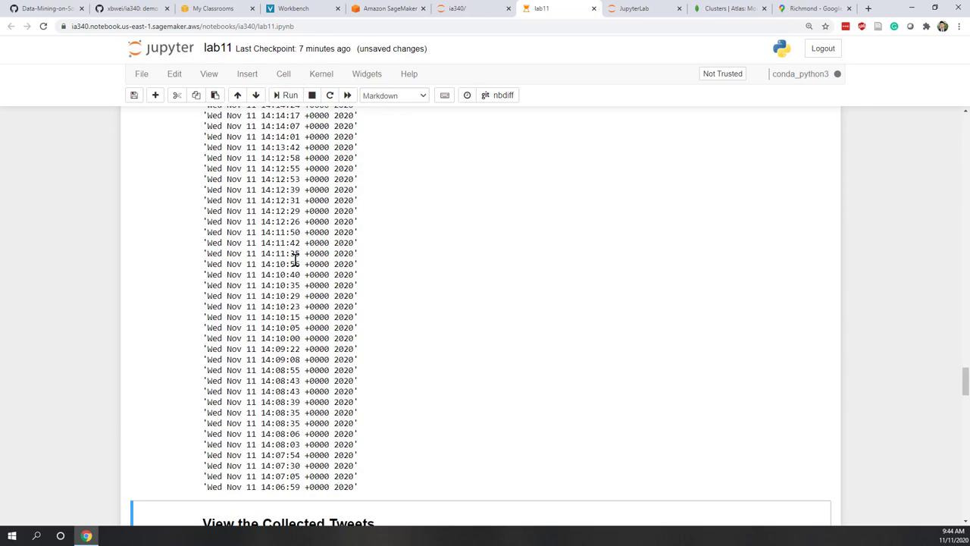
scroll(169, 319, up, 6)
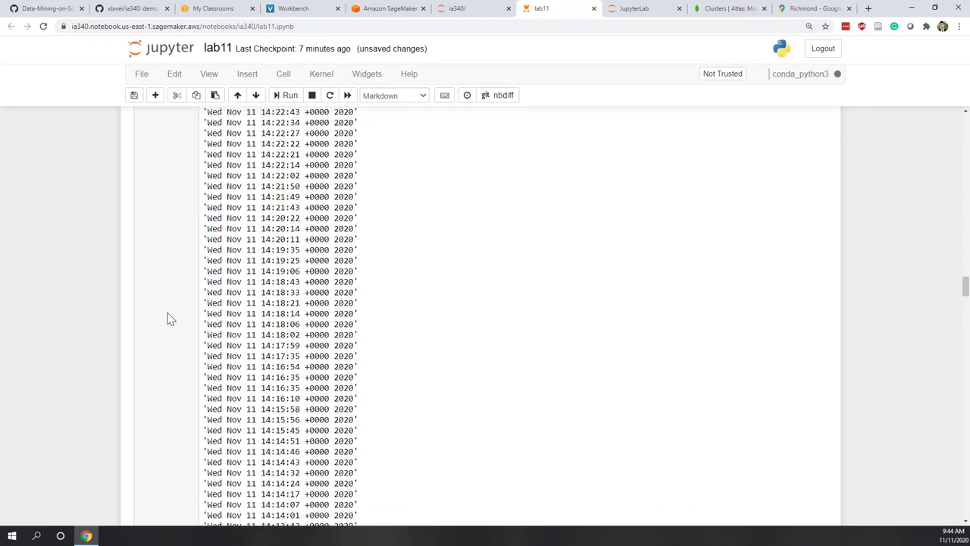
scroll(169, 318, up, 8)
scroll(171, 314, down, 3)
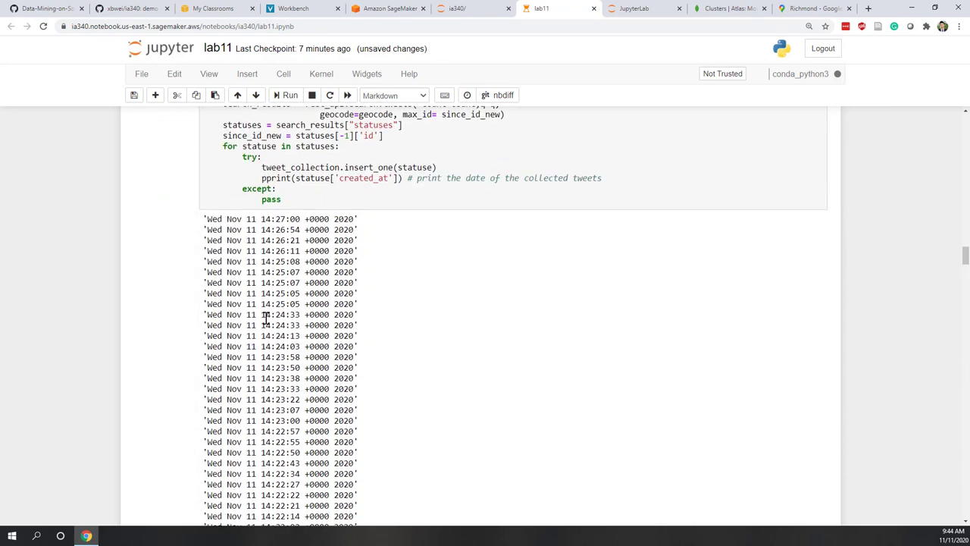
scroll(266, 318, down, 15)
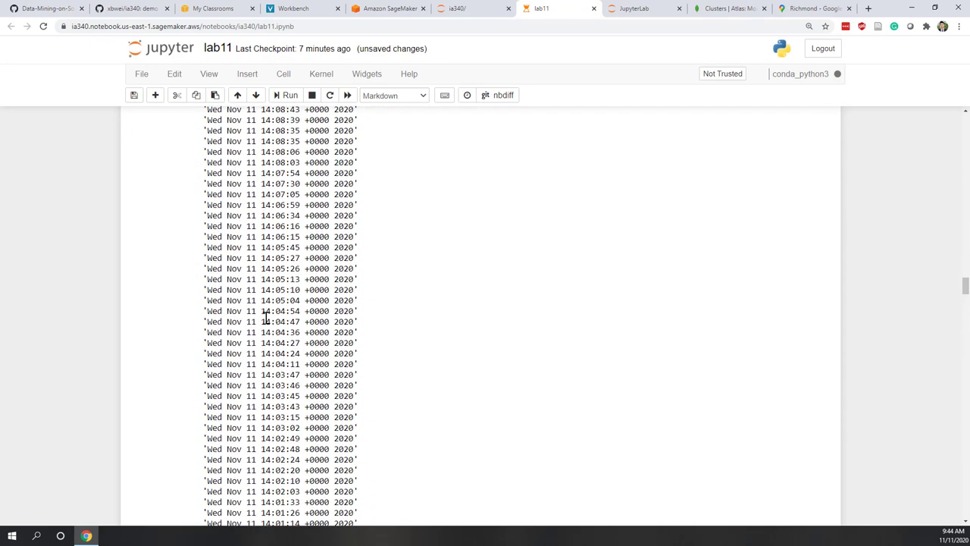
scroll(266, 318, down, 5)
scroll(266, 318, up, 5)
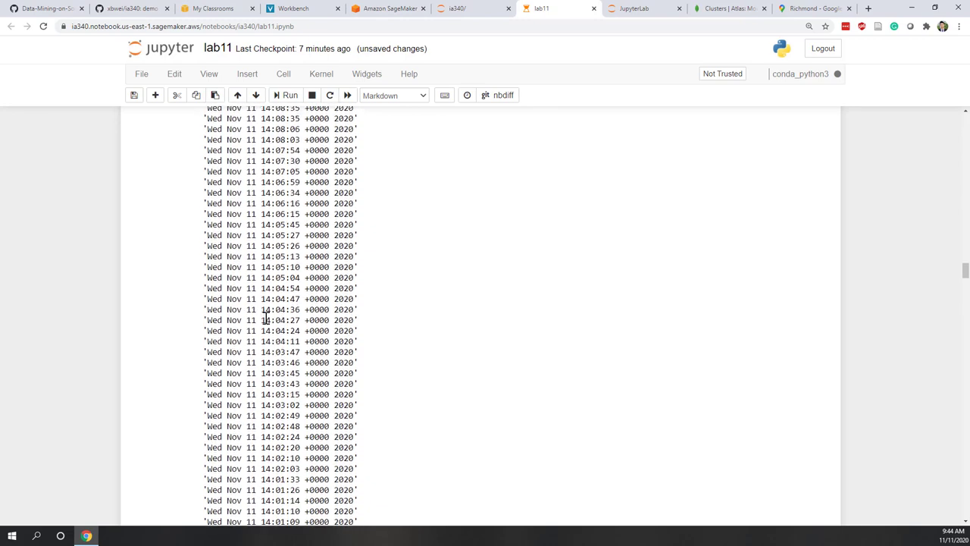
scroll(266, 318, up, 18)
- Interrupt the running loop that fetches earlier tweets and collapse its long output into a scrollable area
click(251, 254)
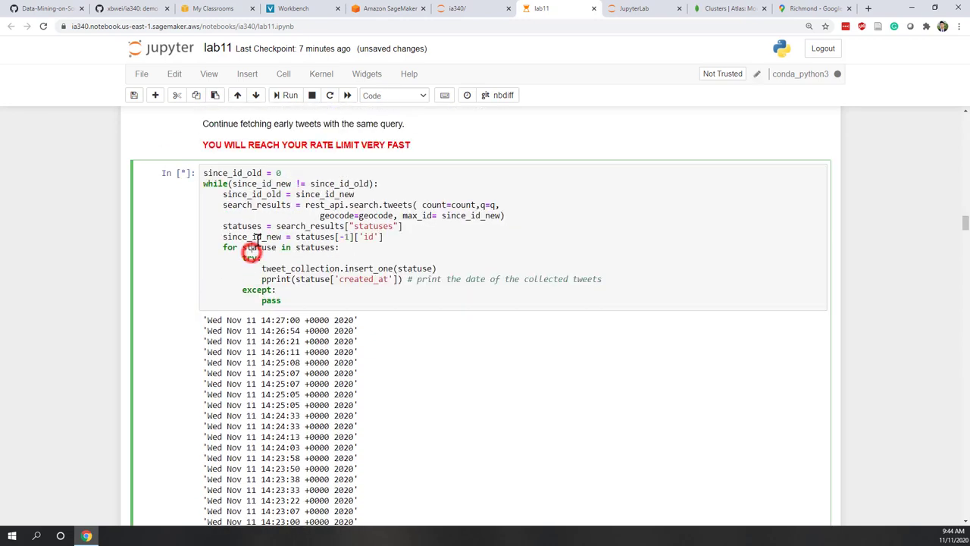
click(312, 94)
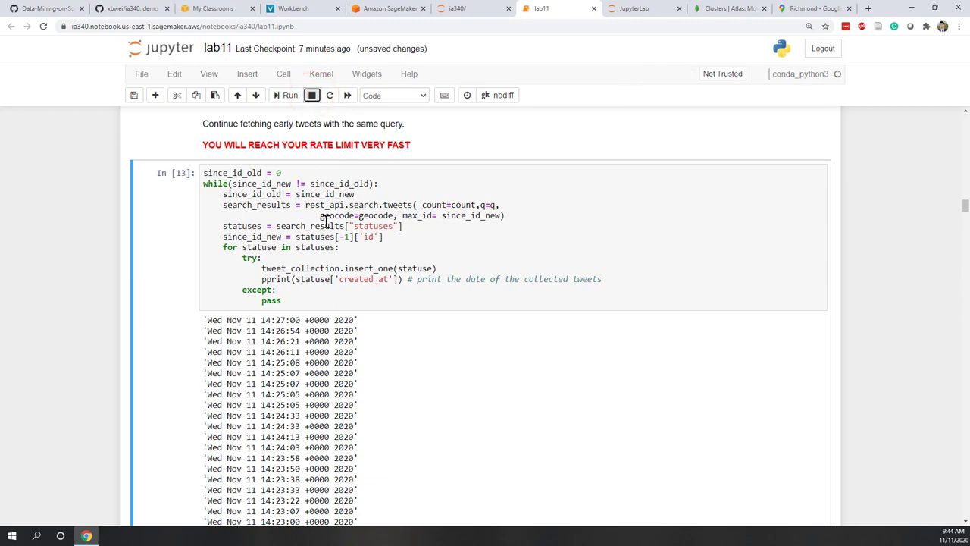
scroll(287, 269, down, 20)
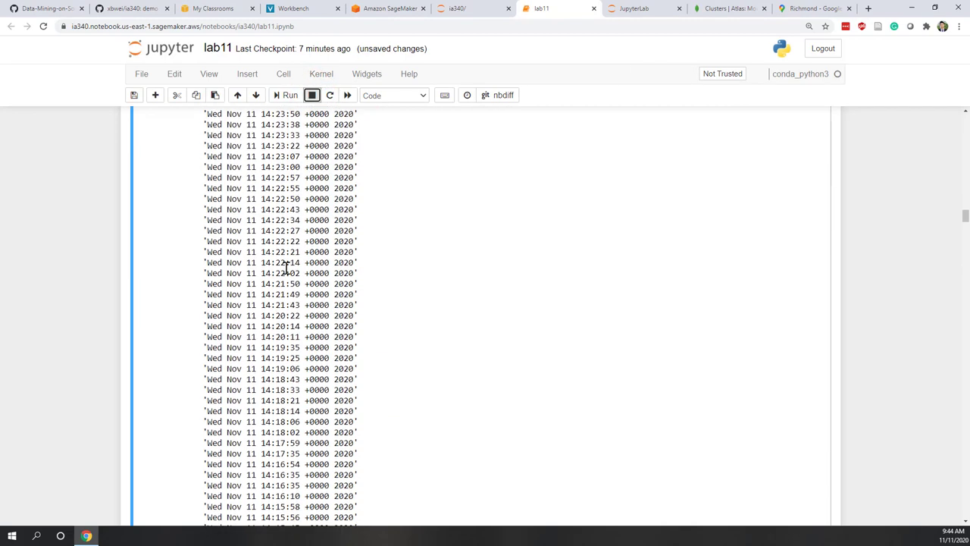
scroll(287, 273, down, 10)
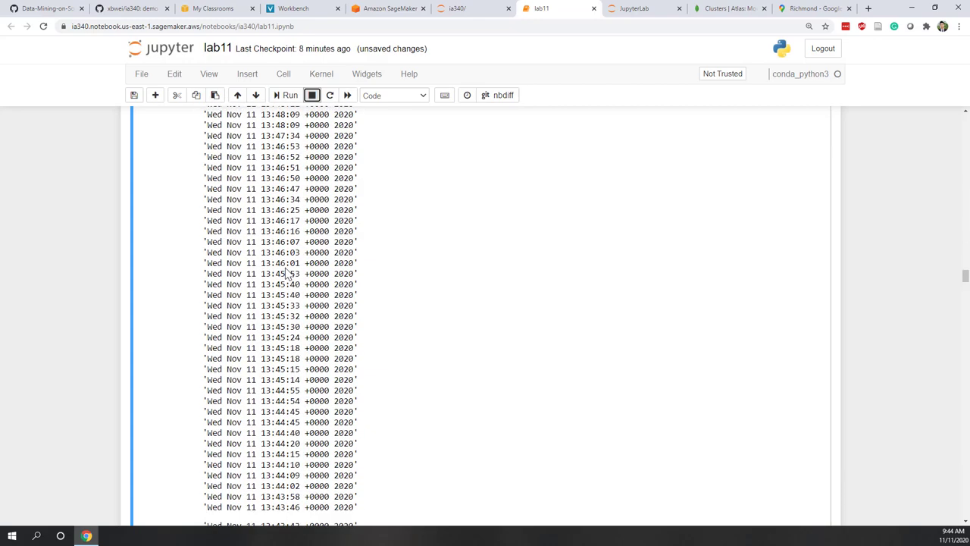
click(172, 343)
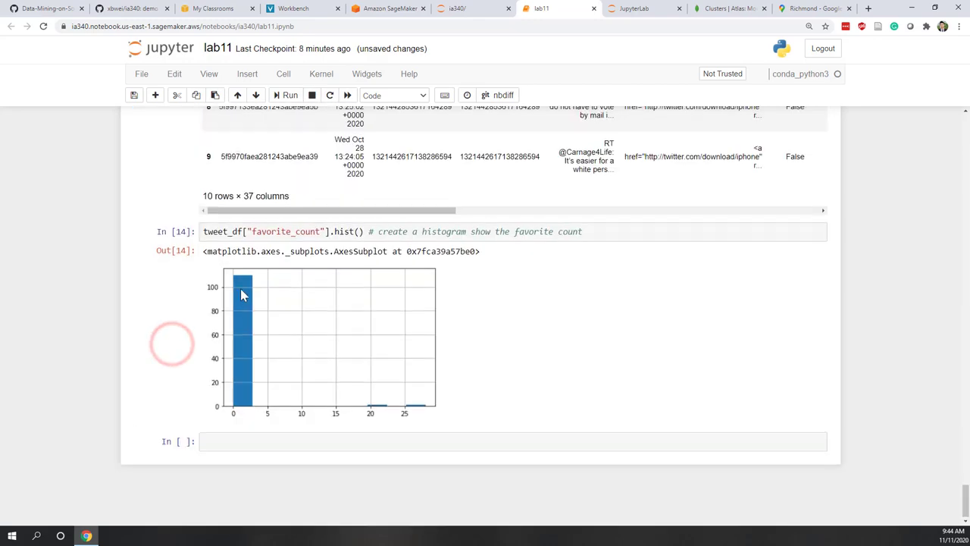
scroll(241, 288, up, 15)
scroll(240, 288, up, 5)
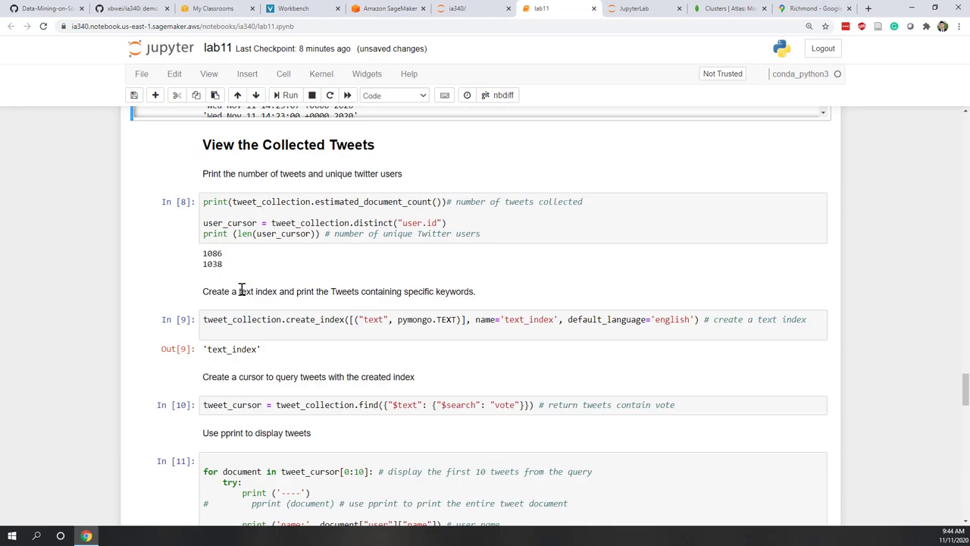
- Run the cell that prints the number of collected tweets and unique Twitter users
scroll(241, 291, up, 2)
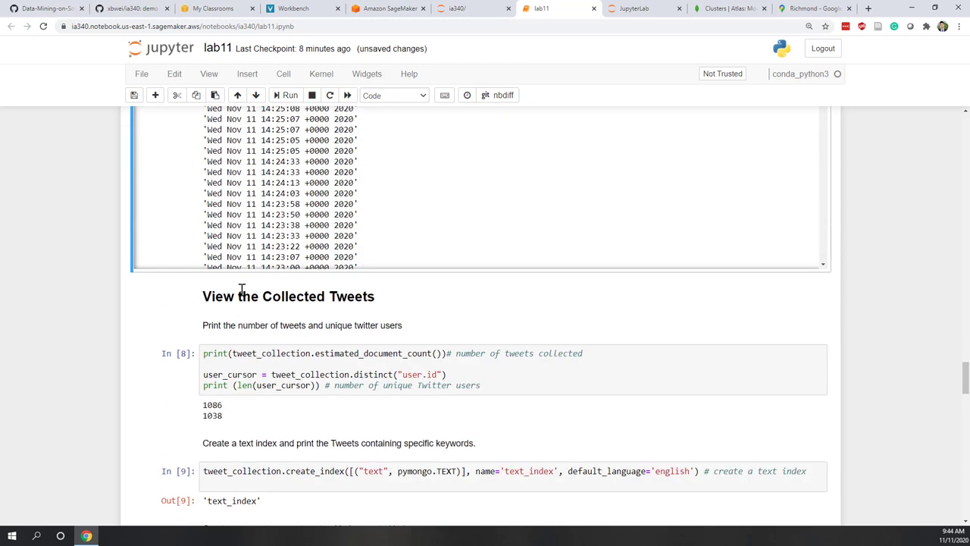
click(251, 364)
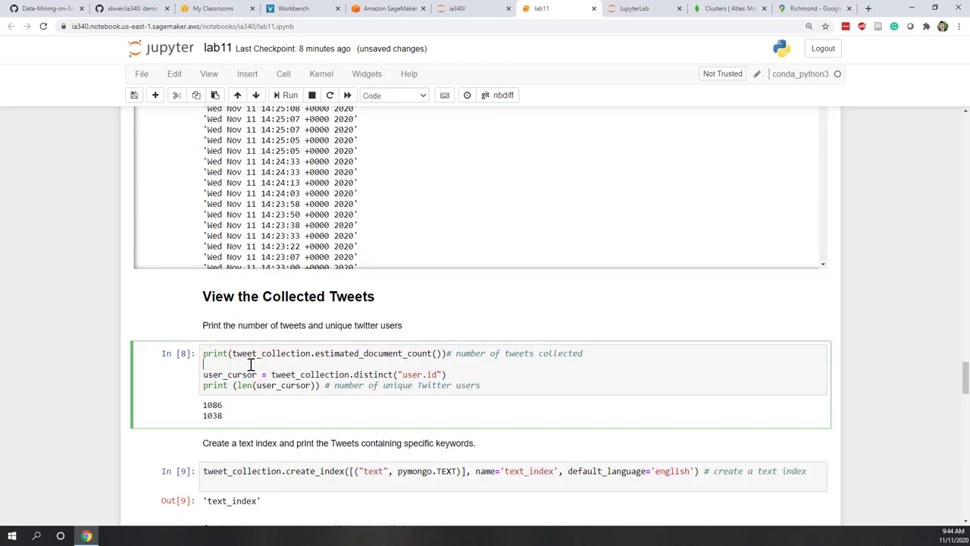
click(286, 95)
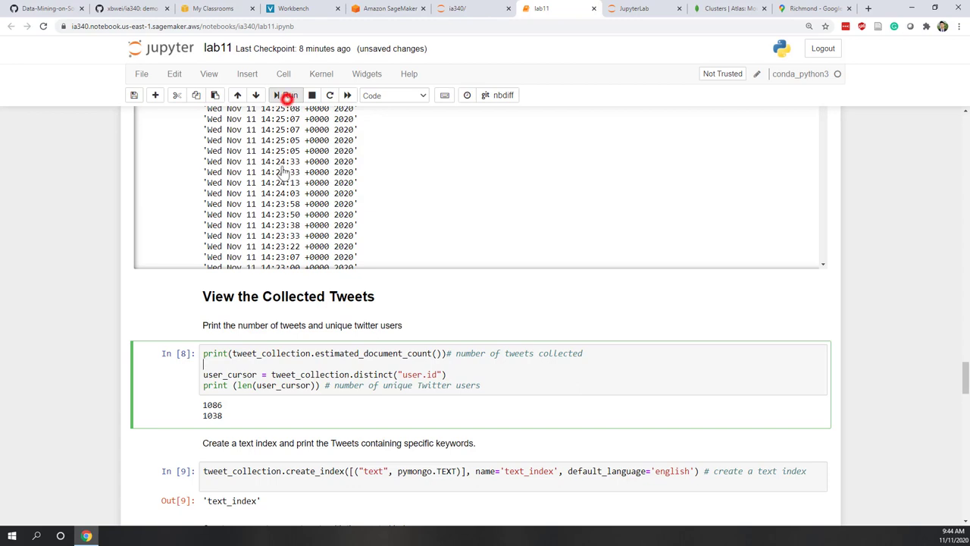
double_click(211, 405)
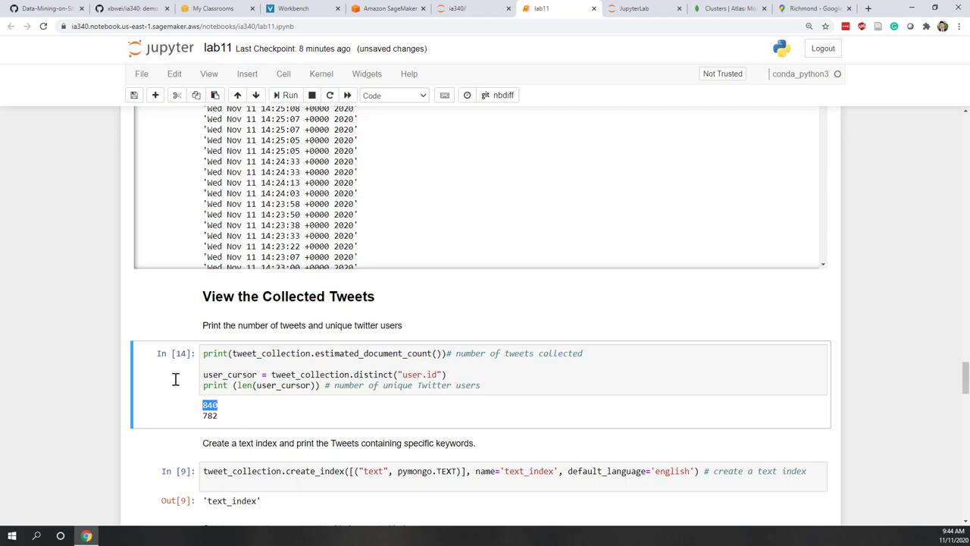
- Run the while-loop cell again to fetch more early tweets and follow the creation dates it prints
scroll(177, 381, up, 5)
click(282, 347)
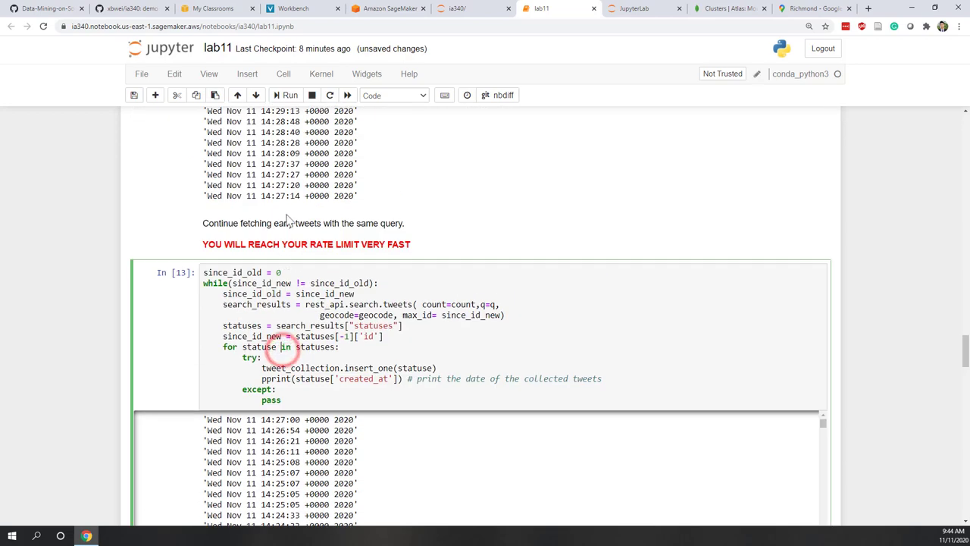
click(288, 94)
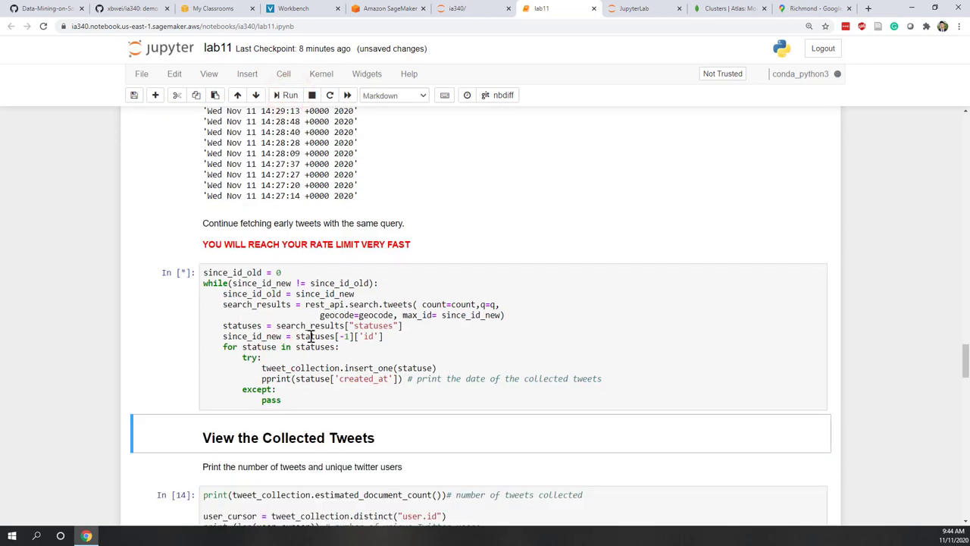
scroll(530, 345, down, 15)
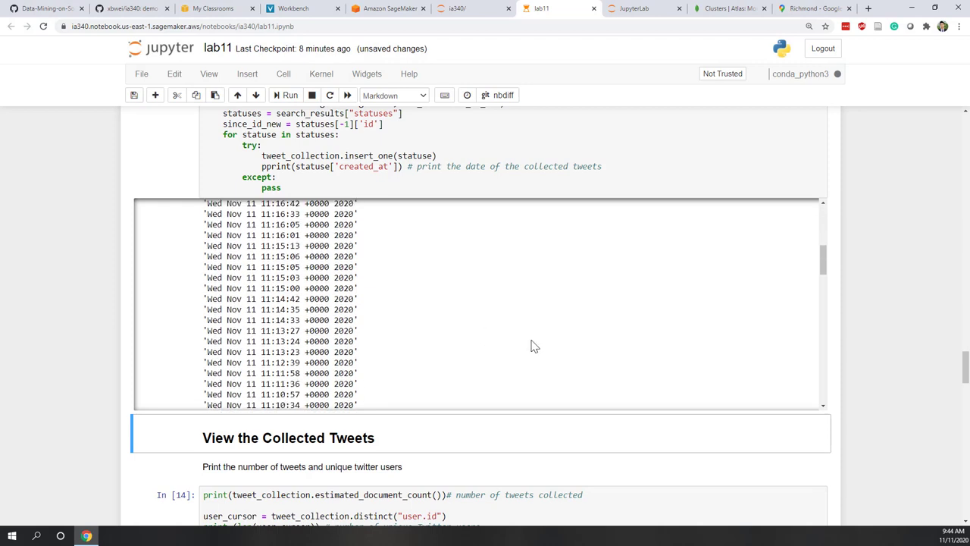
scroll(533, 346, down, 3)
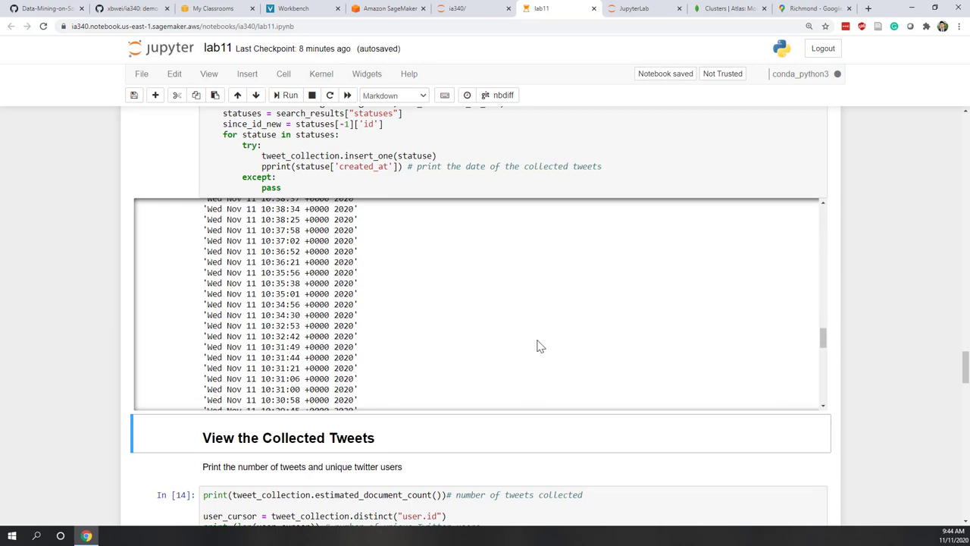
scroll(825, 341, down, 5)
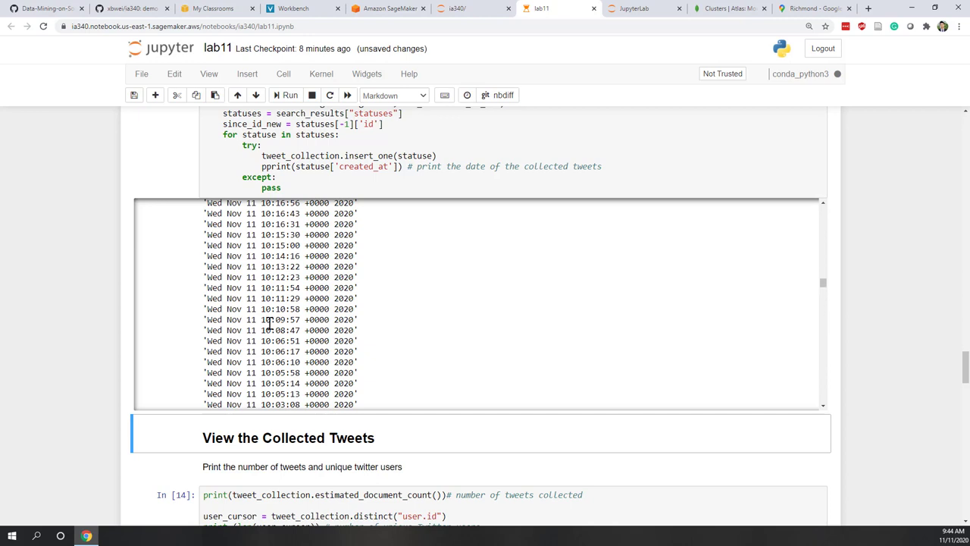
scroll(269, 324, down, 10)
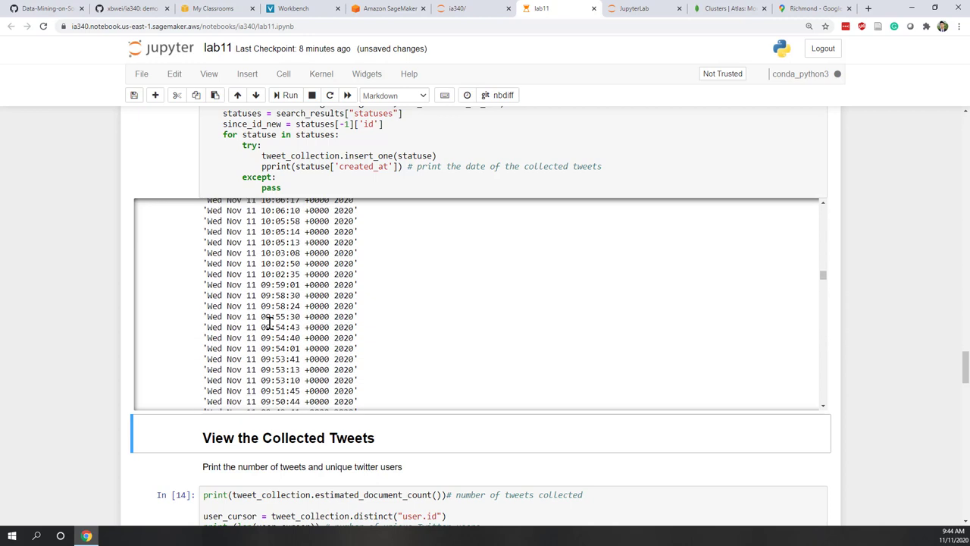
scroll(269, 324, down, 10)
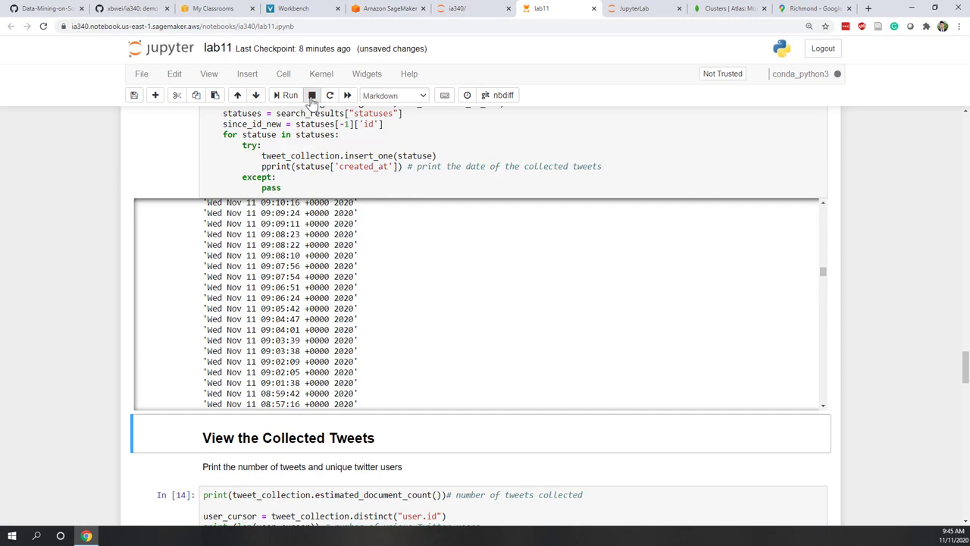
- Interrupt the kernel to stop the second run of the tweet-fetching loop
click(312, 97)
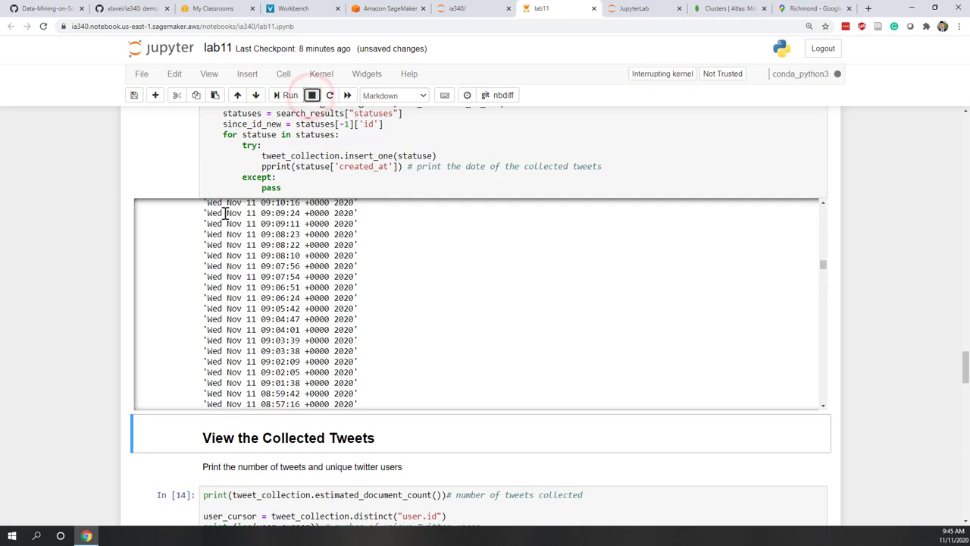
scroll(173, 285, up, 3)
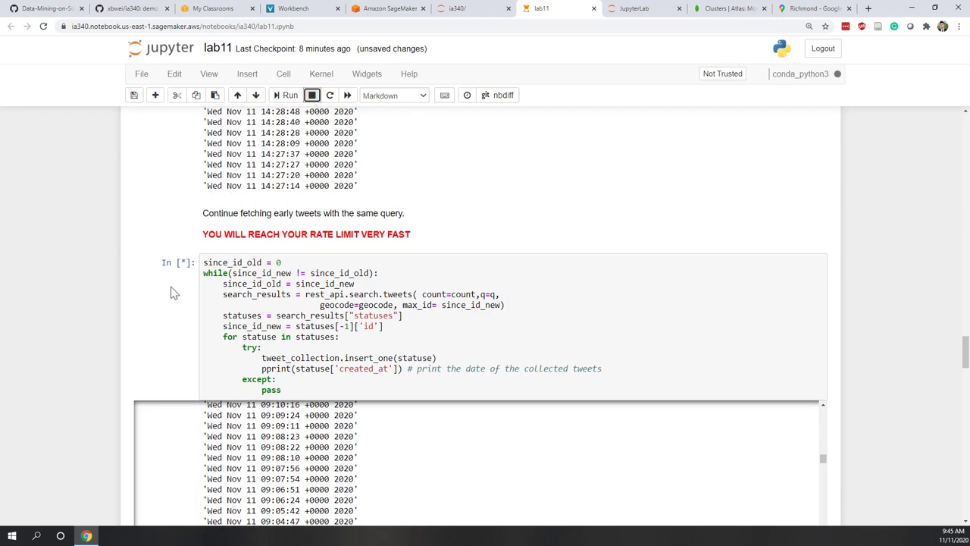
click(164, 310)
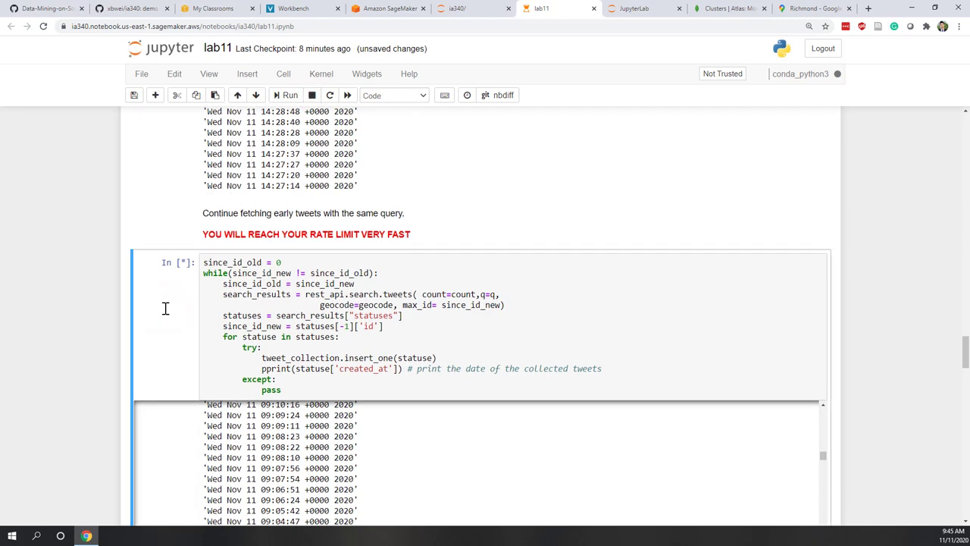
click(312, 102)
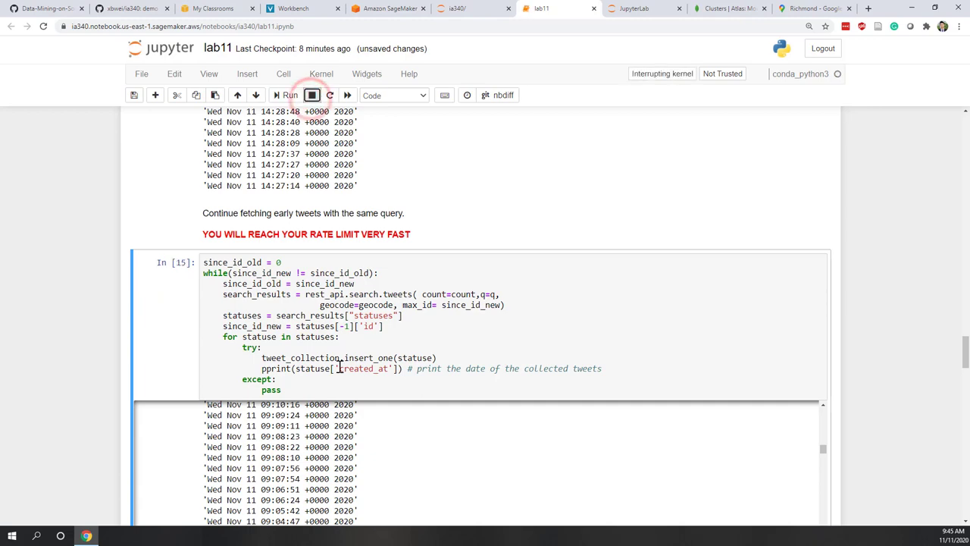
- Rerun the count cell to update the numbers of collected tweets and unique users with the newly fetched tweets
scroll(339, 366, down, 1)
scroll(339, 367, down, 4)
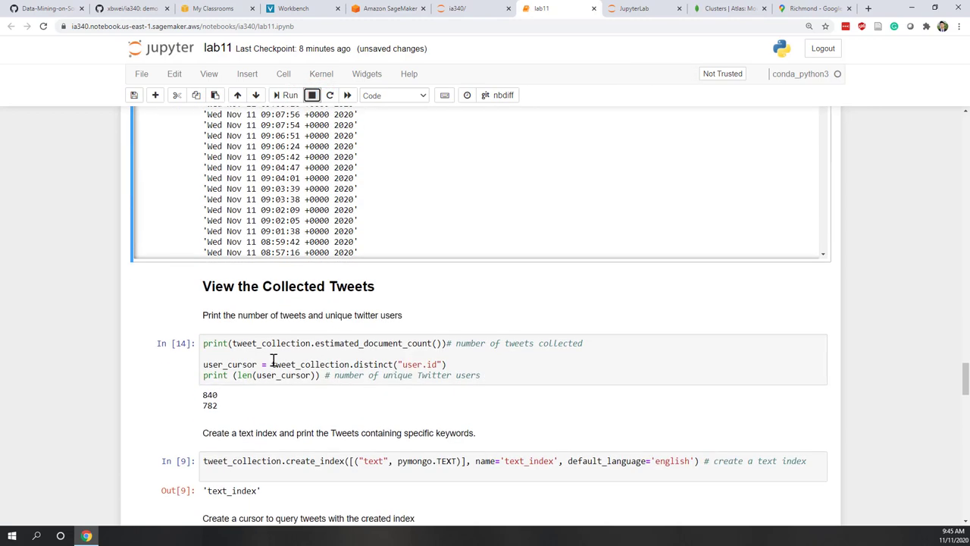
click(233, 355)
click(288, 95)
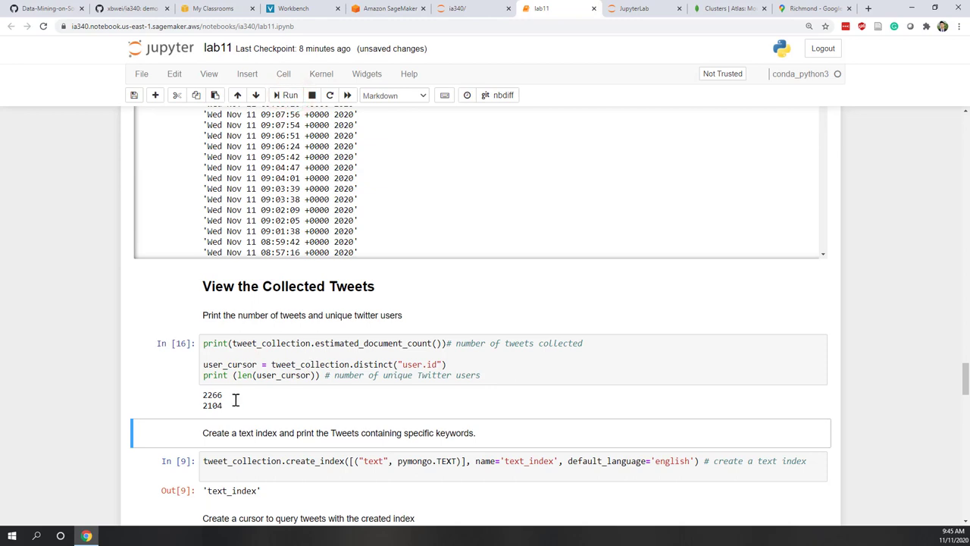
- Run the create_index cell to build the English text index named text_index on the tweets' text field
scroll(235, 400, down, 2)
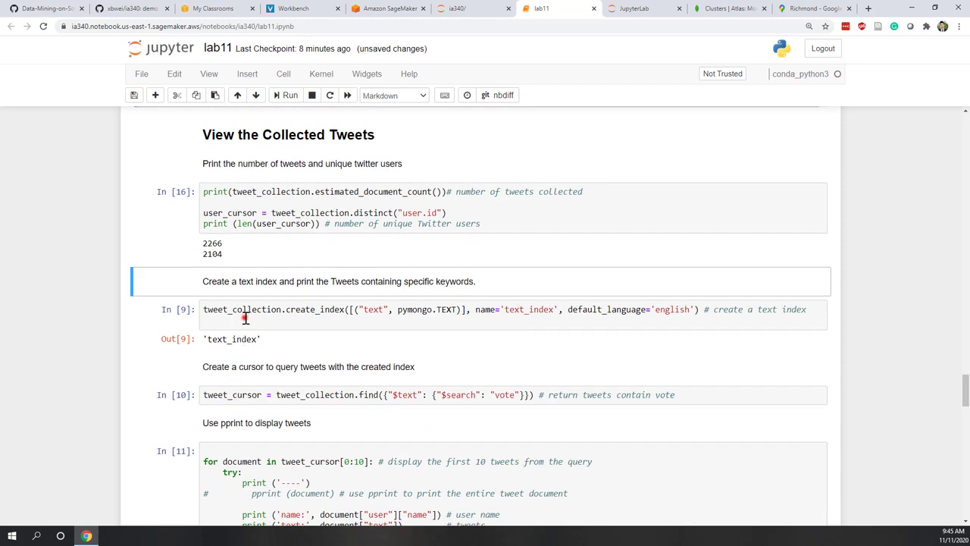
click(245, 317)
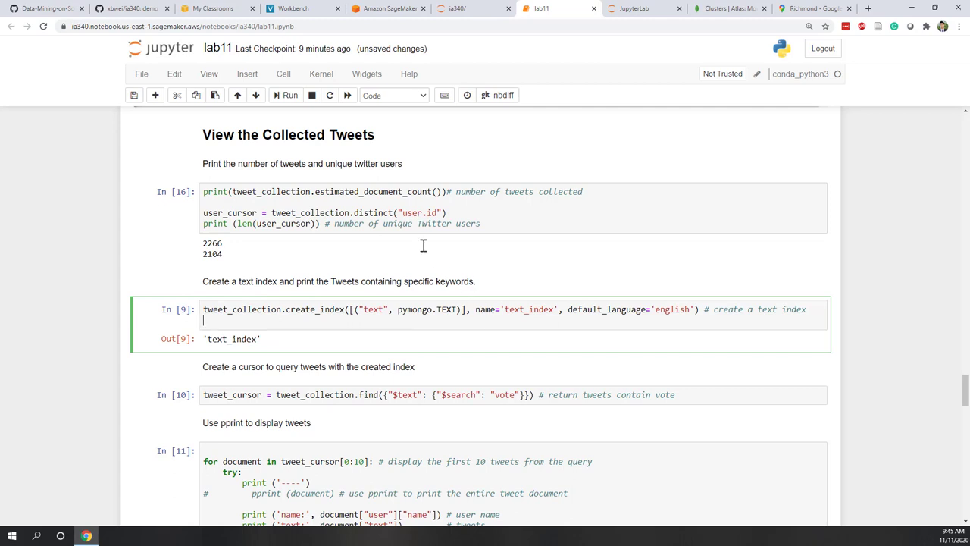
click(288, 95)
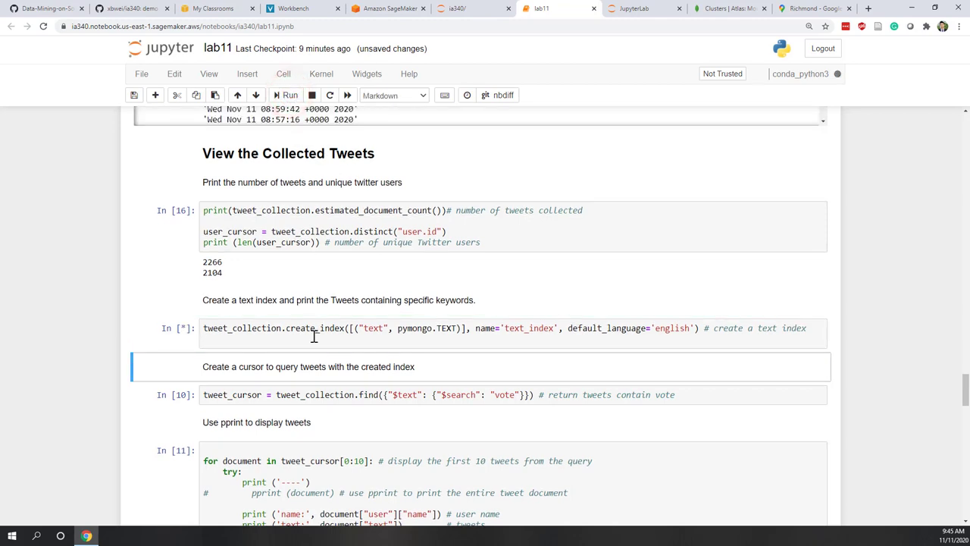
scroll(314, 337, down, 1)
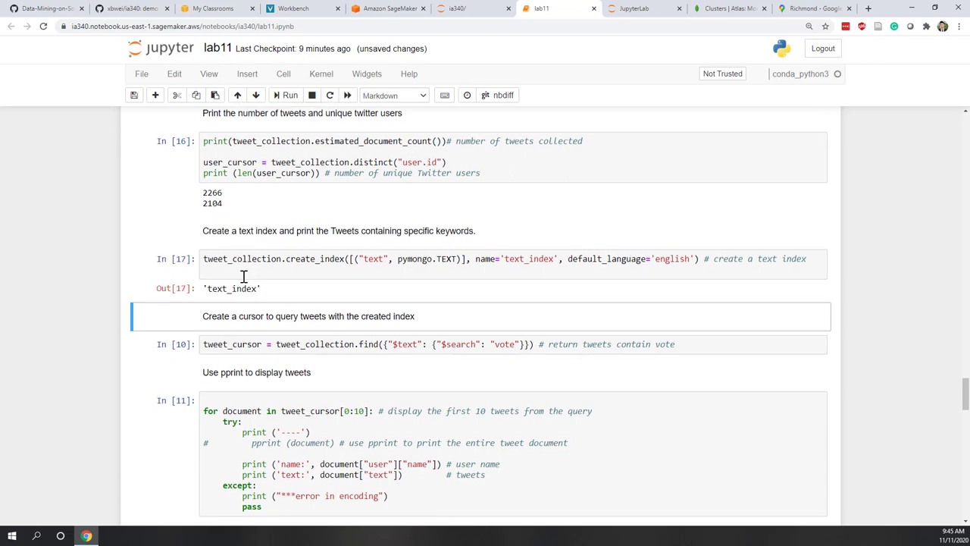
- Replace the search keyword "vote" with "covid19" in the tweet_cursor query below the text index and run the cell
scroll(243, 276, down, 4)
scroll(244, 276, up, 3)
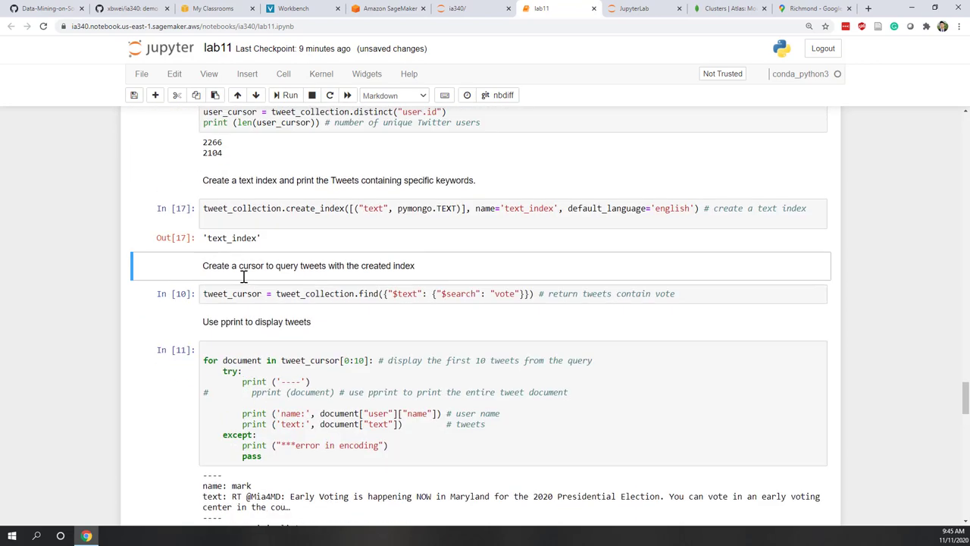
click(251, 293)
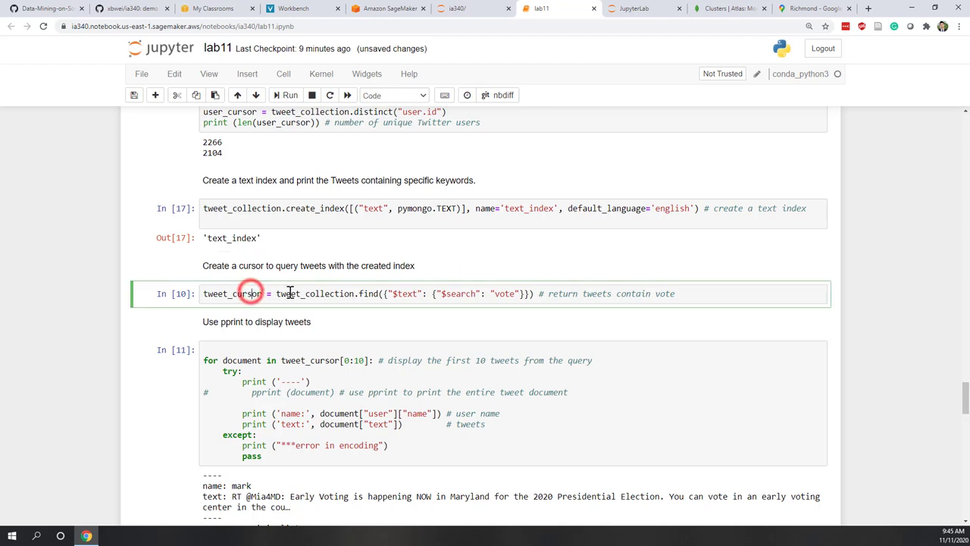
click(503, 293)
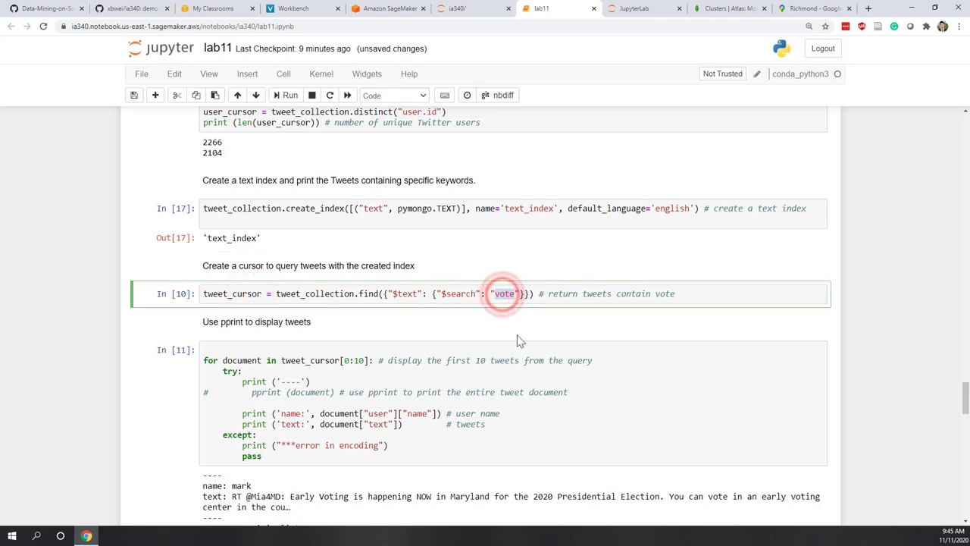
text(voc)
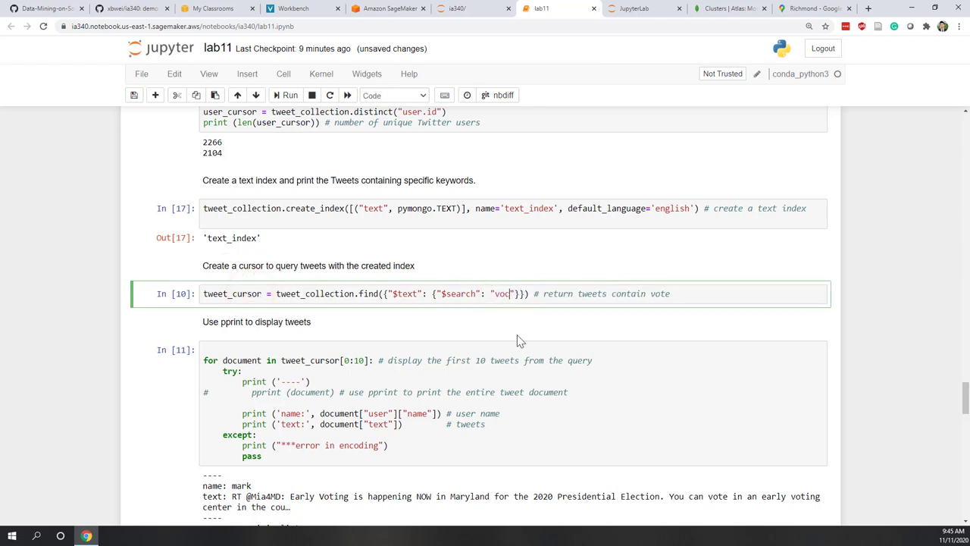
key(BackSpace)
key(BackSpace)
key(BackSpace)
key(BackSpace)
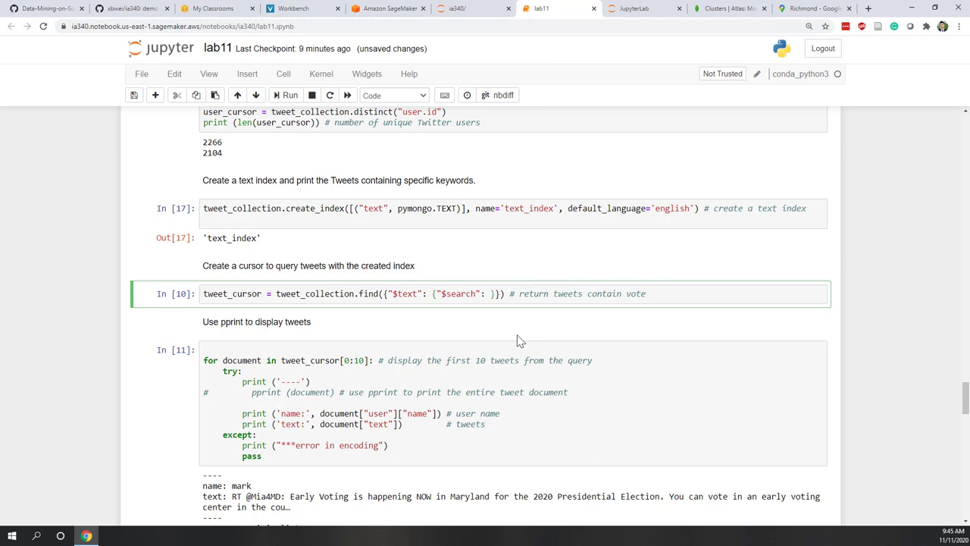
text("covid1)
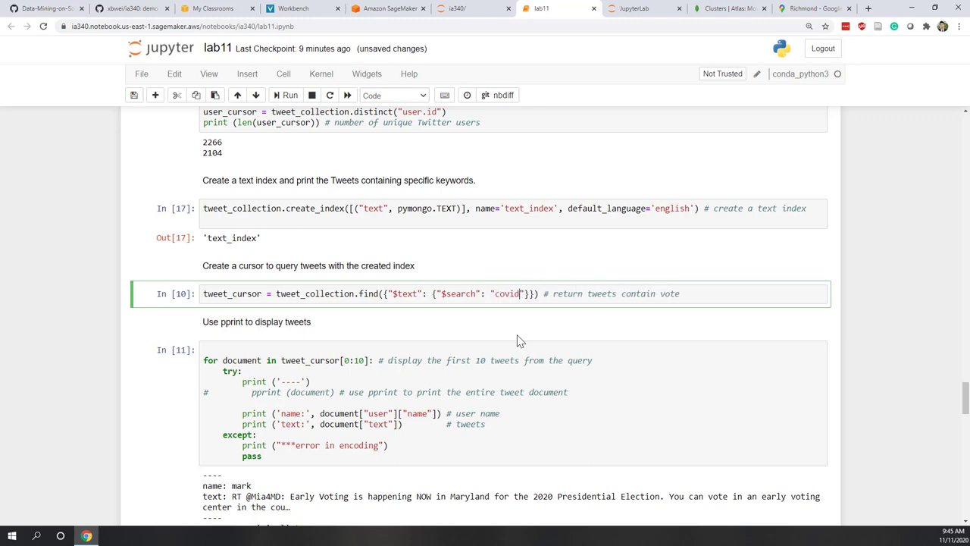
text(9)
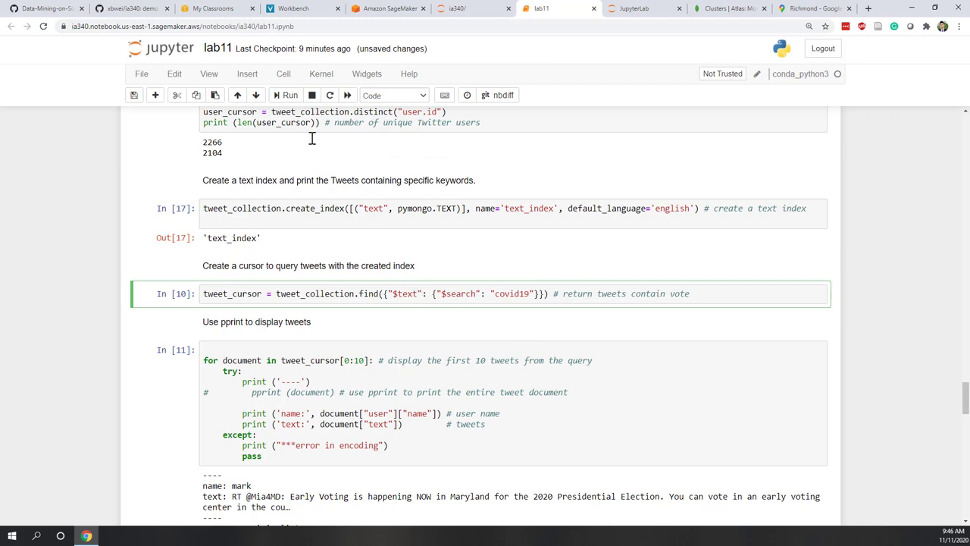
click(282, 95)
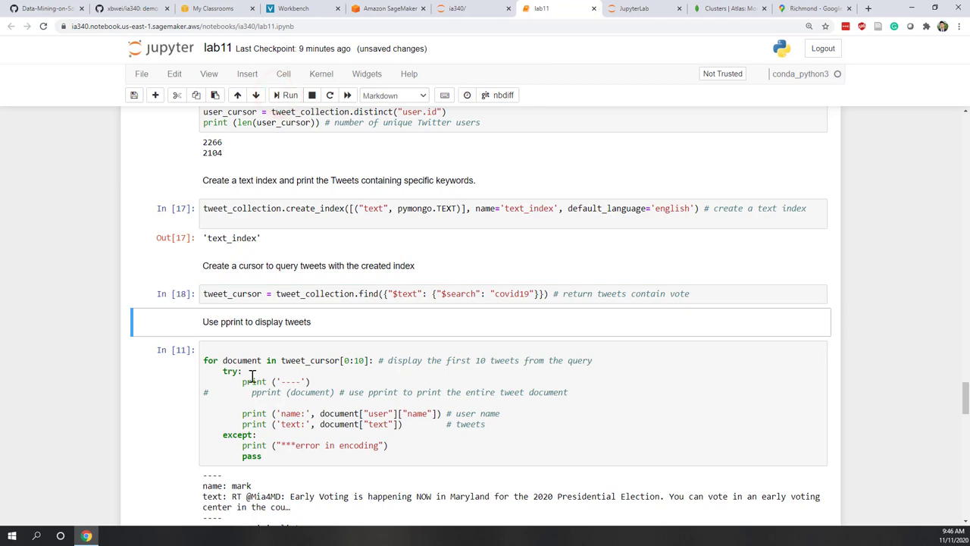
- Run the for-loop cell that prints the user name and text of the first 10 matching tweets, and view its output
scroll(246, 364, down, 1)
click(235, 344)
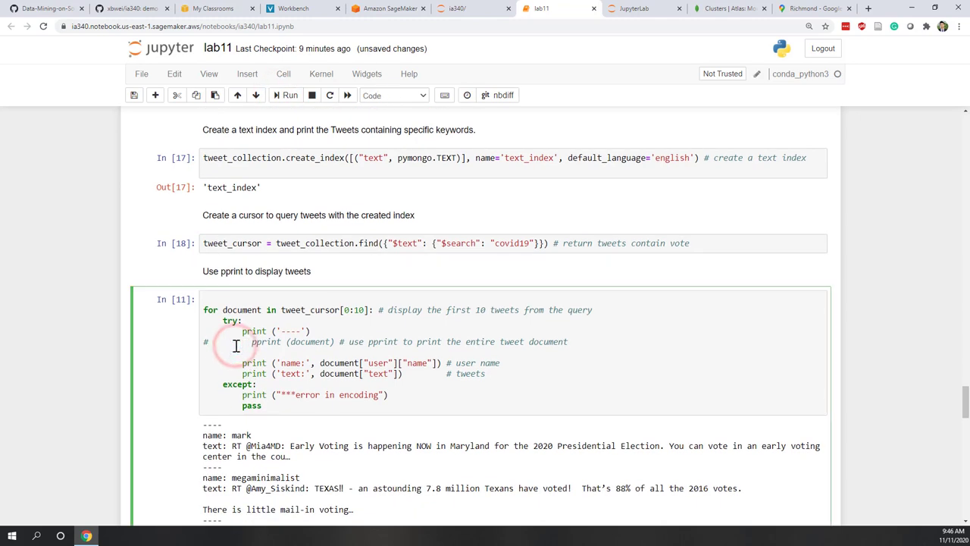
click(282, 95)
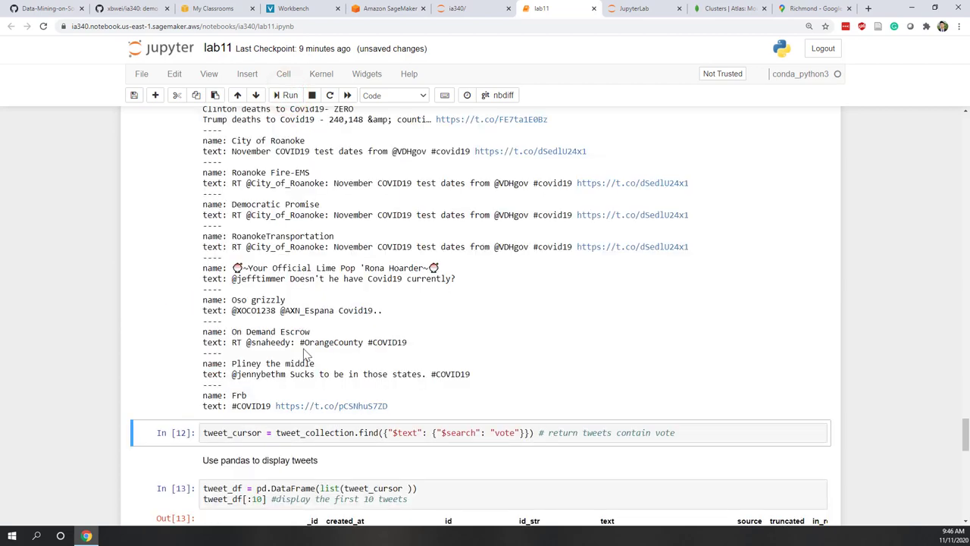
scroll(305, 352, up, 4)
- Change the search keyword to "covid19" in the tweet_cursor query above the pandas section and run that cell
scroll(306, 353, down, 8)
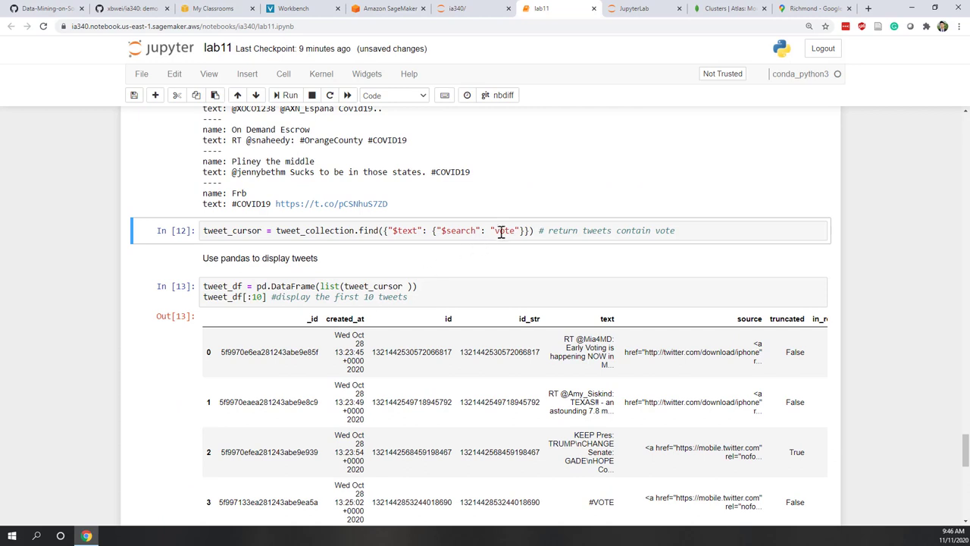
double_click(501, 231)
text(covid1)
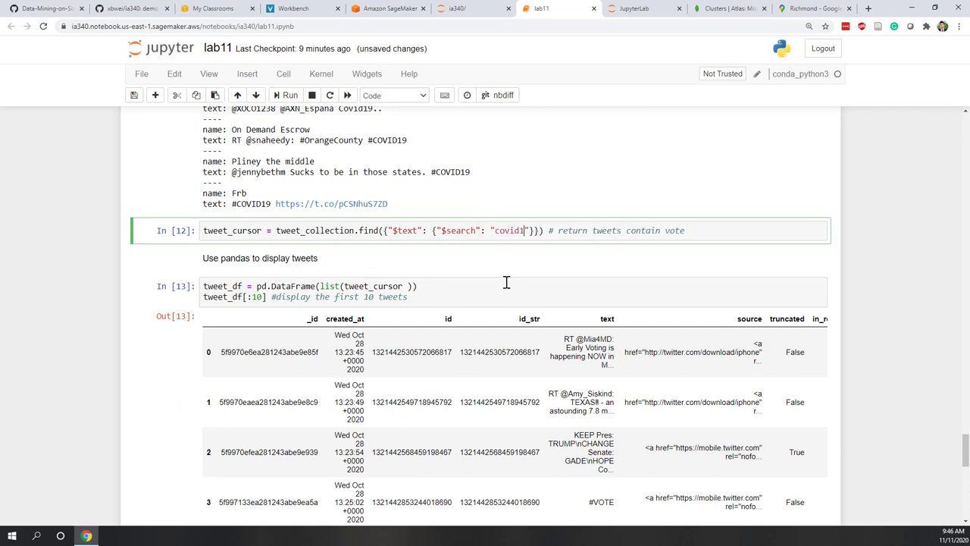
text(9)
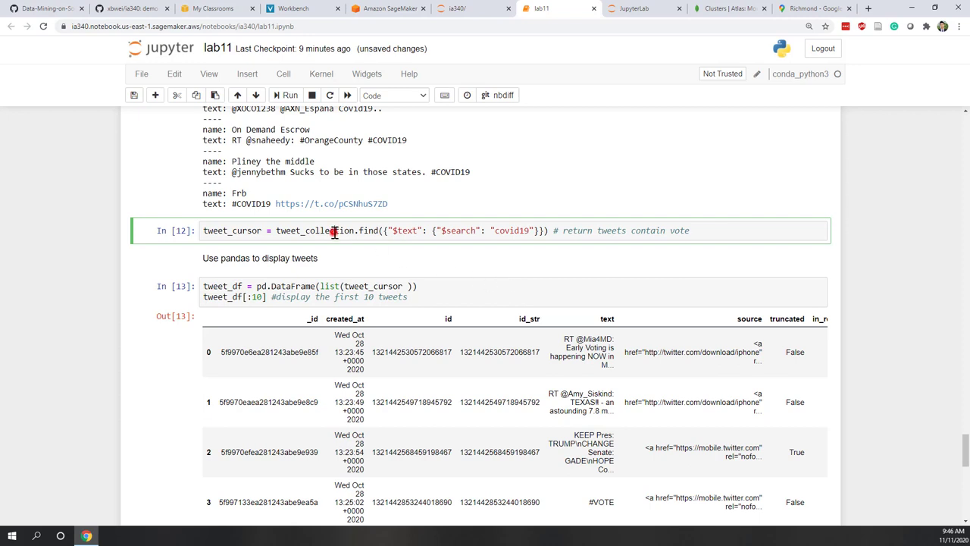
click(286, 95)
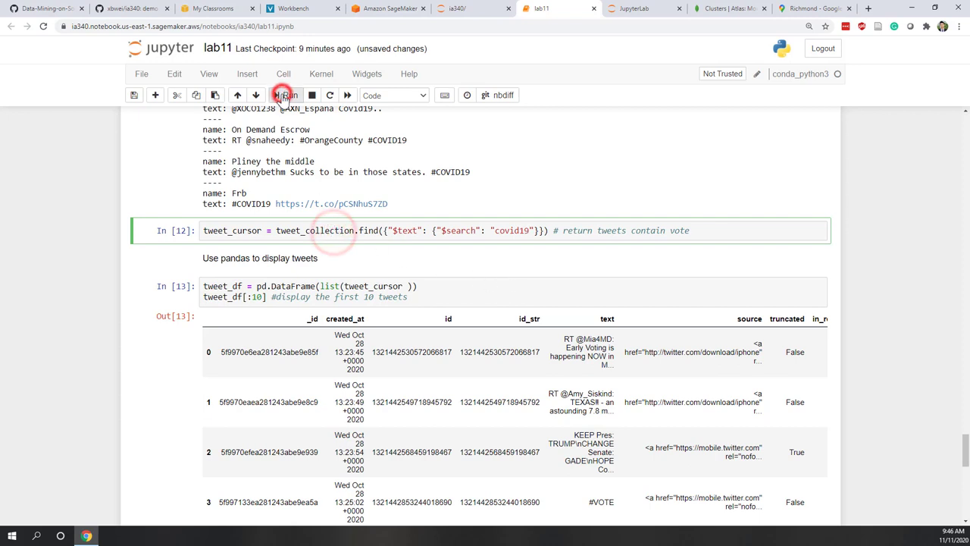
- Run the pandas cell that displays the first 10 tweets, and run the favorite_count histogram cell below it
click(293, 287)
click(288, 95)
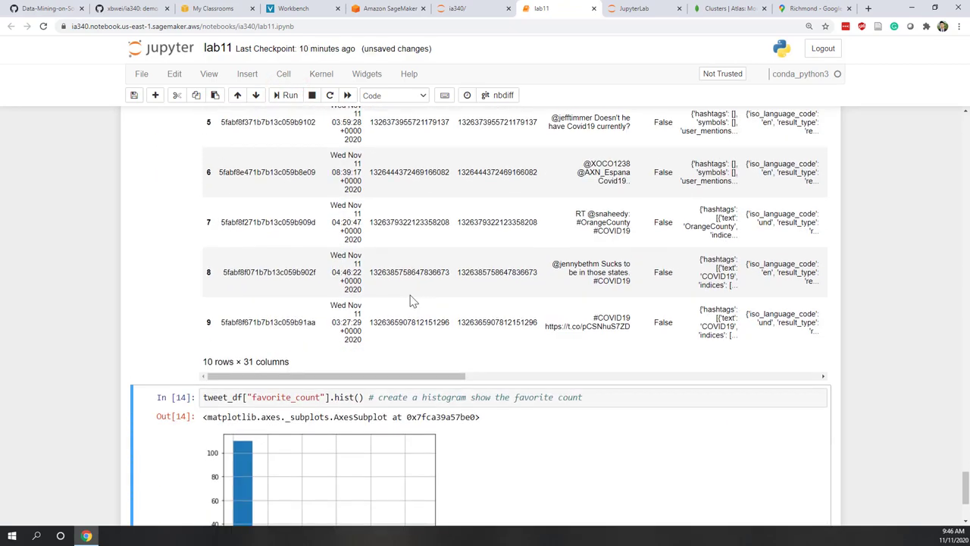
scroll(410, 301, down, 3)
click(358, 275)
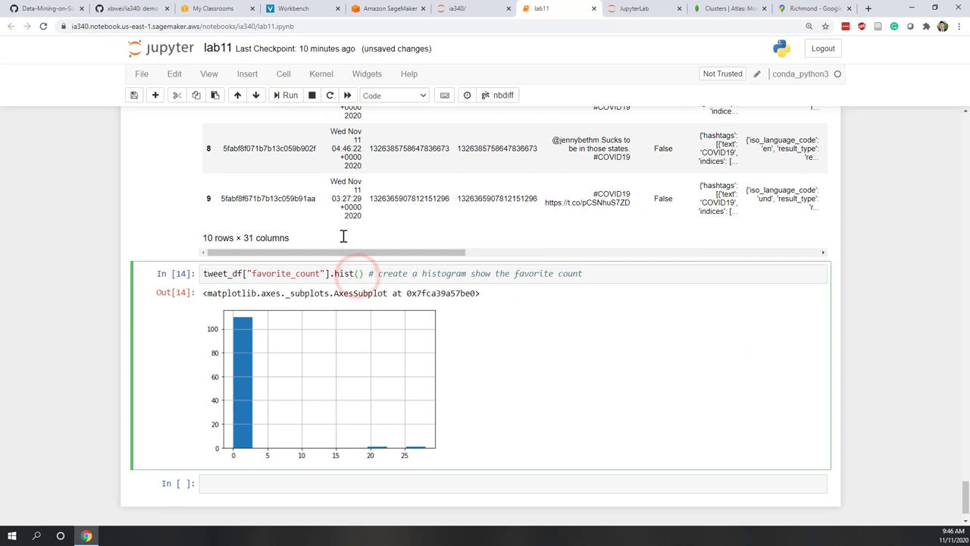
click(288, 97)
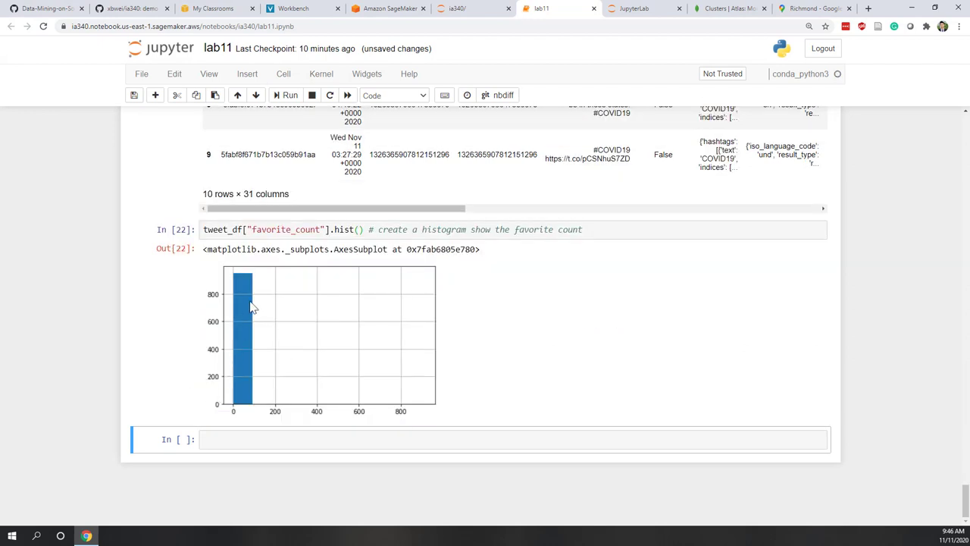
- Review the notebook from the histogram back to the streaming and REST API sections, examining the geocode and keyword in the REST query cell
scroll(171, 381, up, 10)
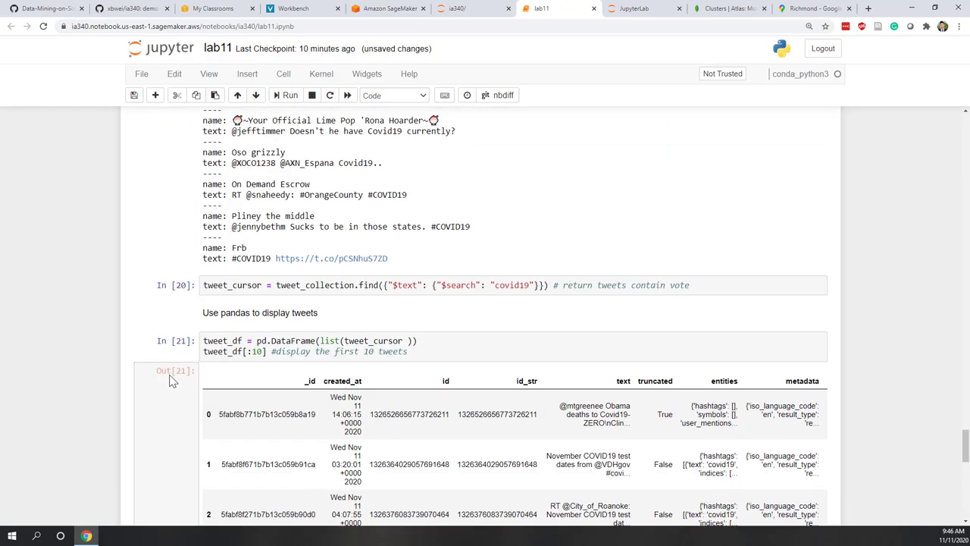
scroll(171, 382, up, 15)
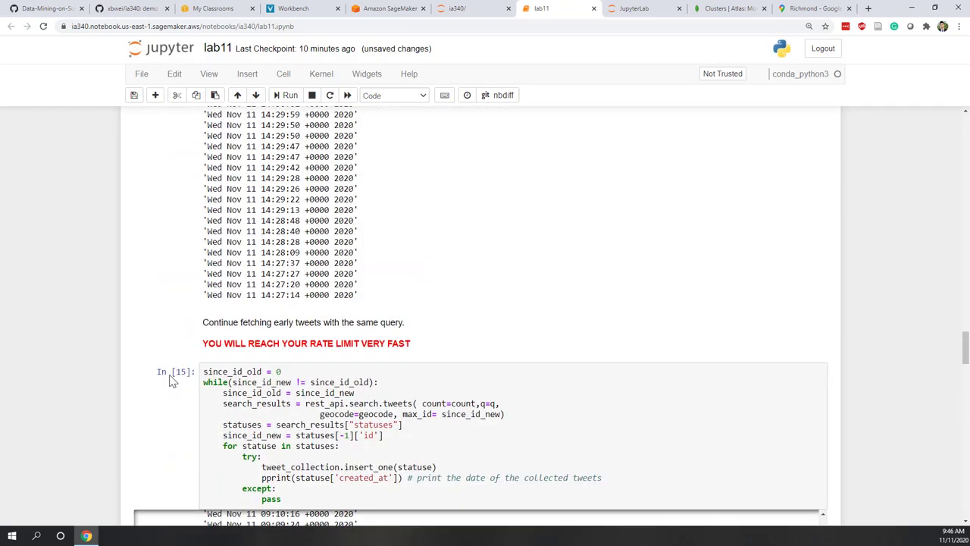
scroll(171, 381, up, 15)
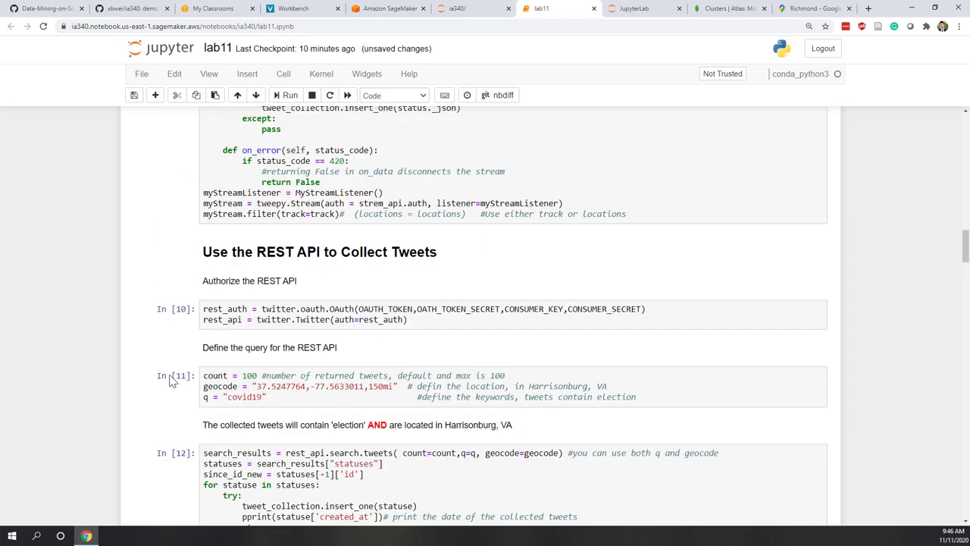
scroll(171, 381, up, 10)
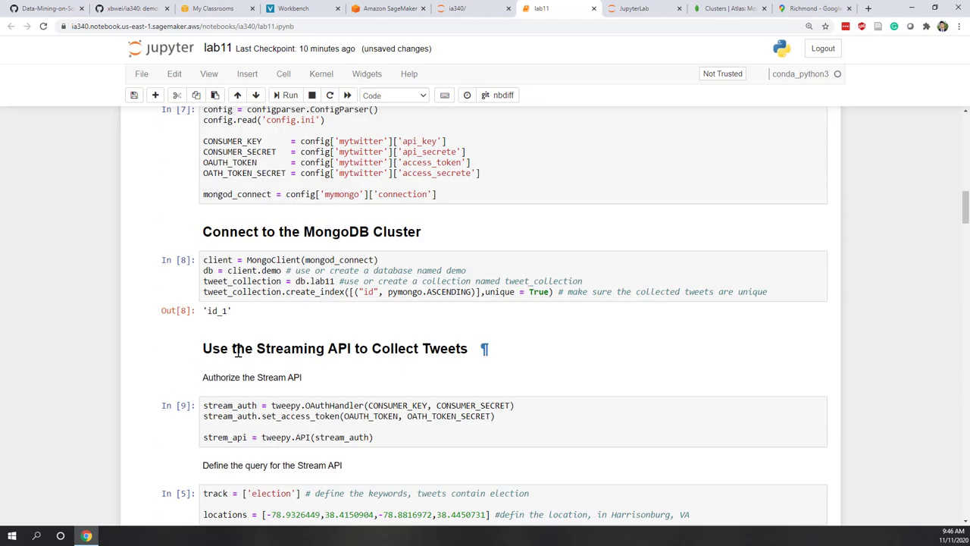
scroll(237, 350, down, 5)
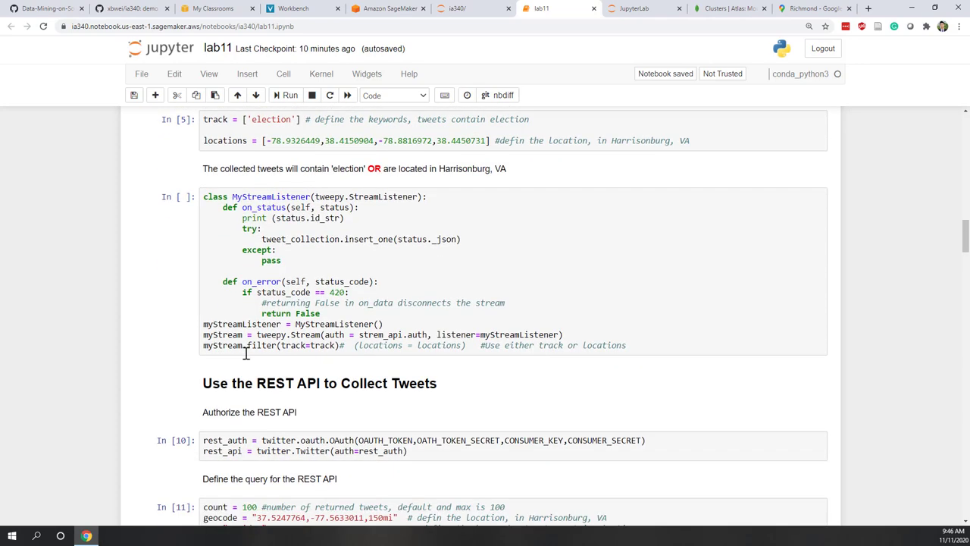
scroll(379, 394, down, 2)
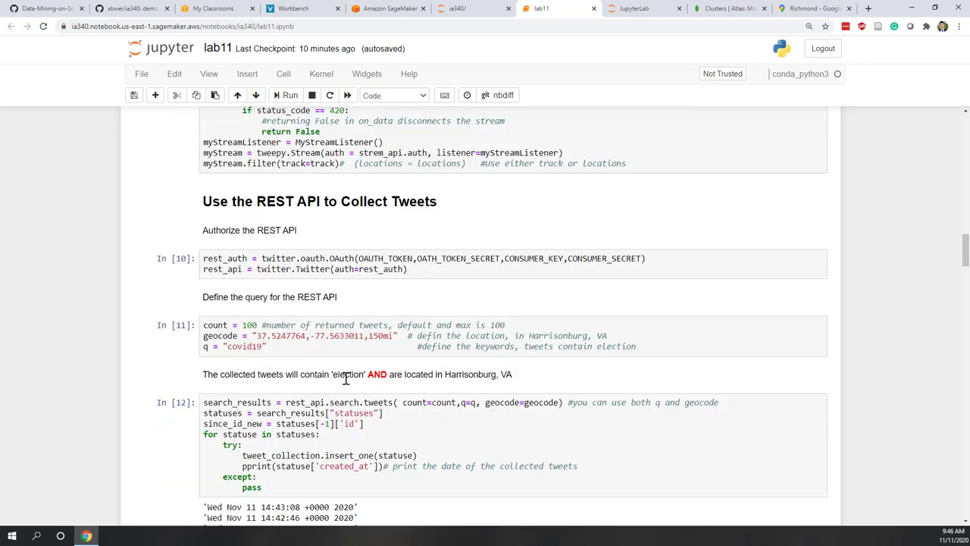
drag(279, 348, 198, 339)
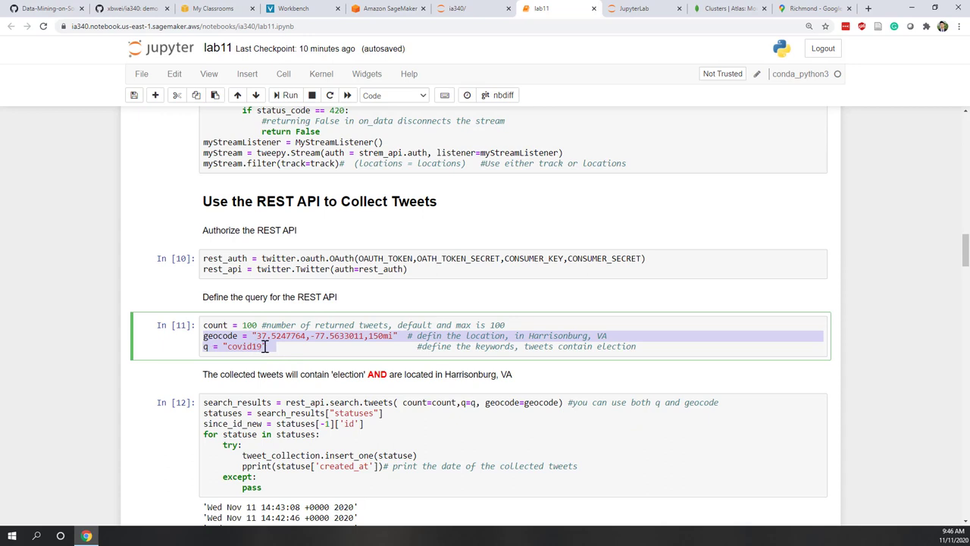
click(238, 336)
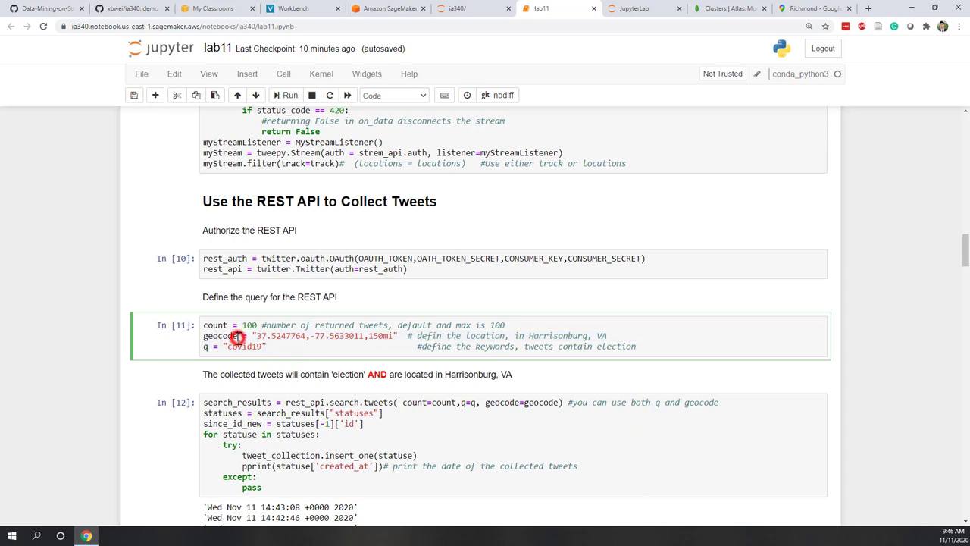
drag(255, 336, 332, 336)
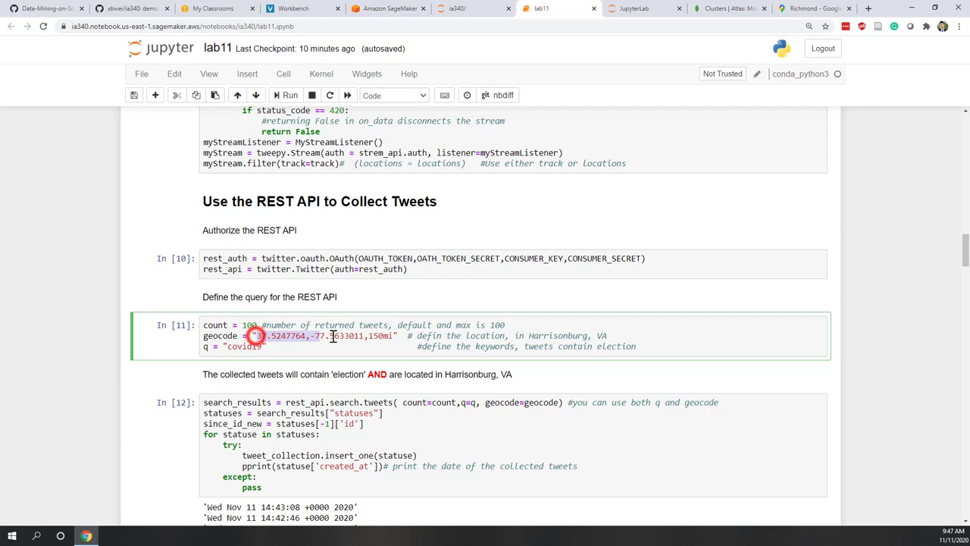
click(396, 349)
- Switch to JupyterLab, stage the untracked lab11.ipynb, and commit it with the summary "lab11"
click(624, 11)
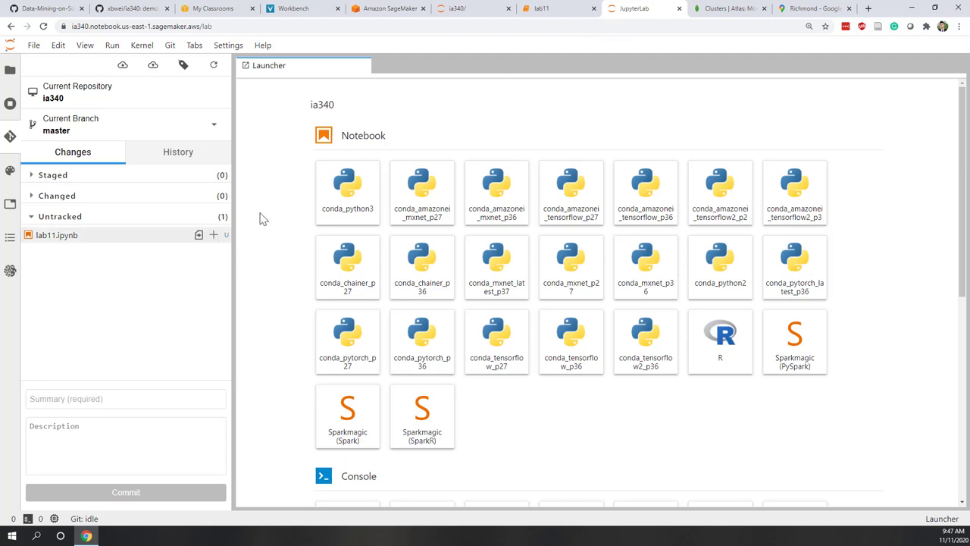
click(214, 236)
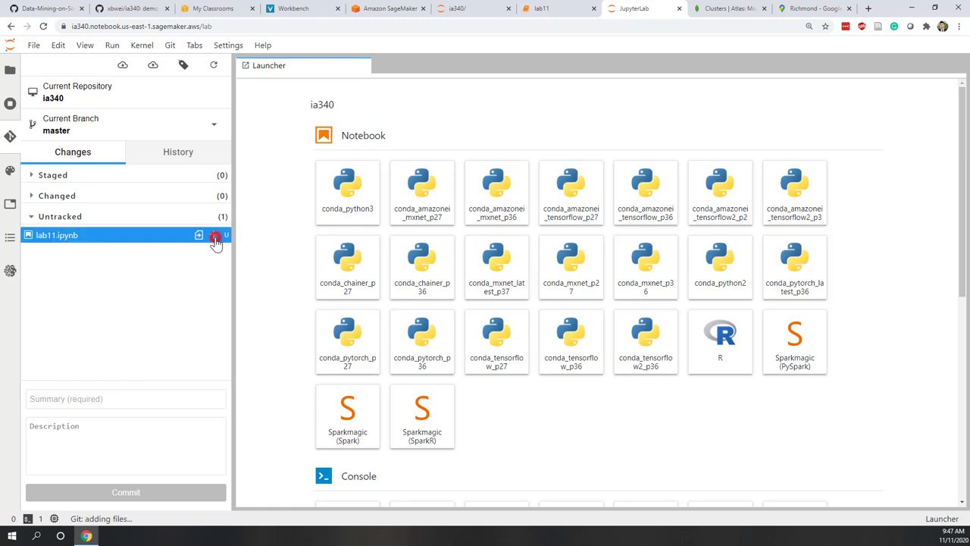
click(111, 399)
text(lab11)
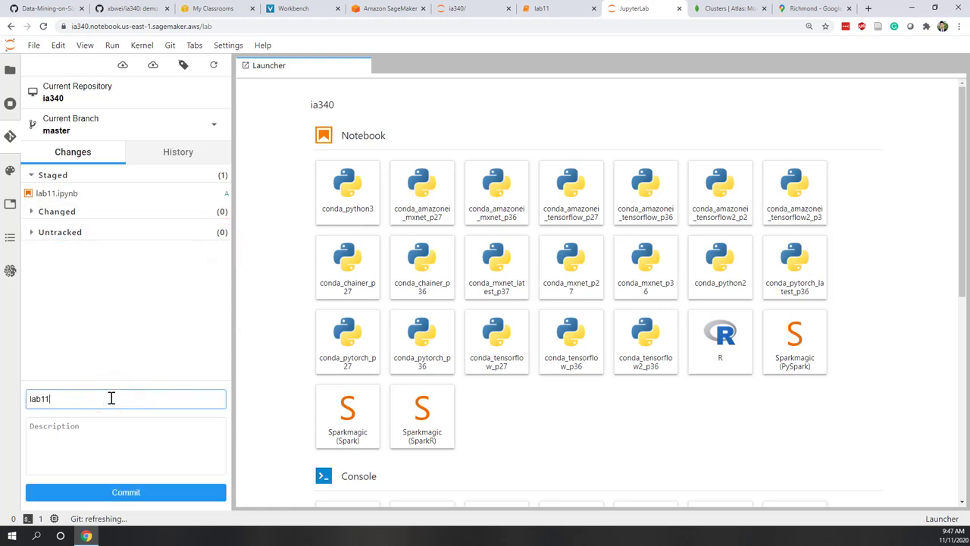
click(118, 496)
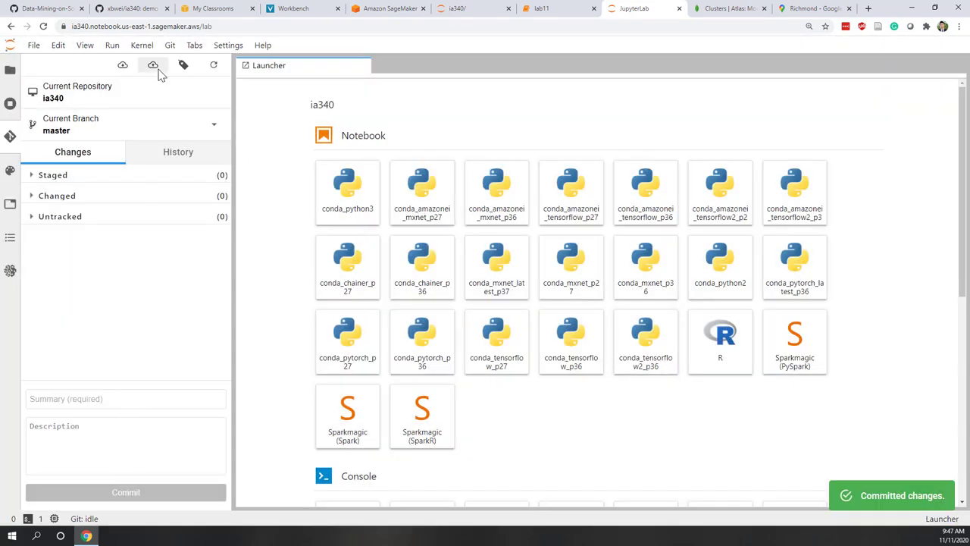
- Push the commit to the remote repository and reload the ia340 repository page on GitHub to check the upload
click(153, 66)
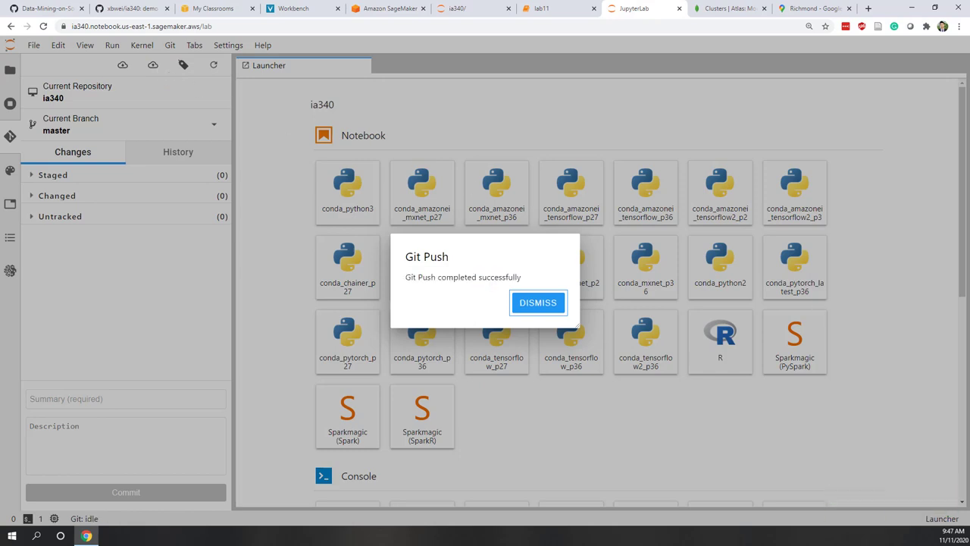
click(131, 9)
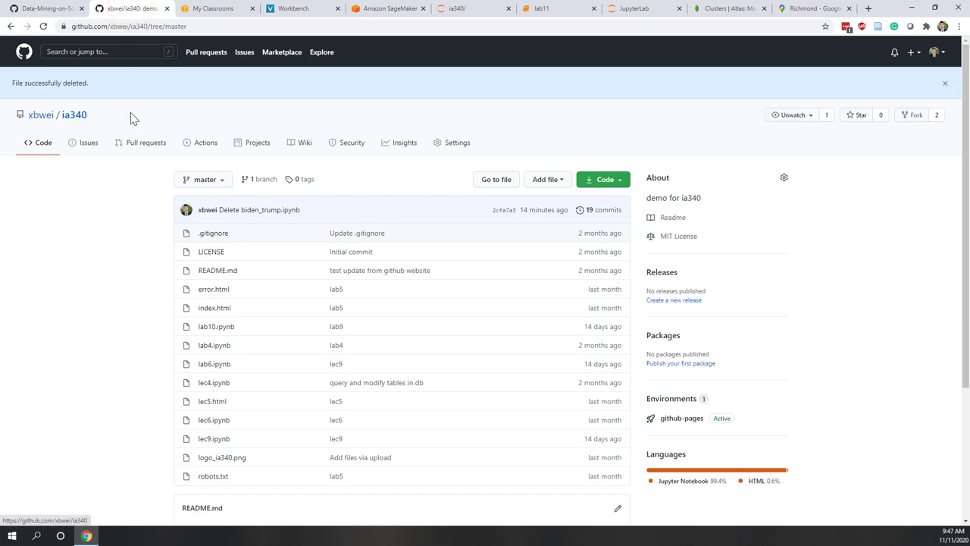
click(43, 26)
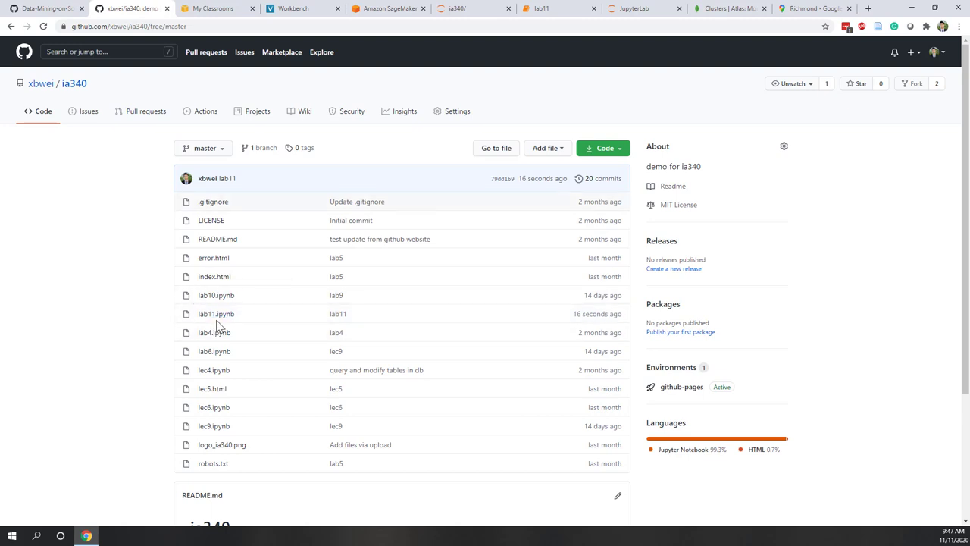
- Switch to MongoDB Atlas and open the lab11 collection of the demo database in the IA340 cluster
click(724, 9)
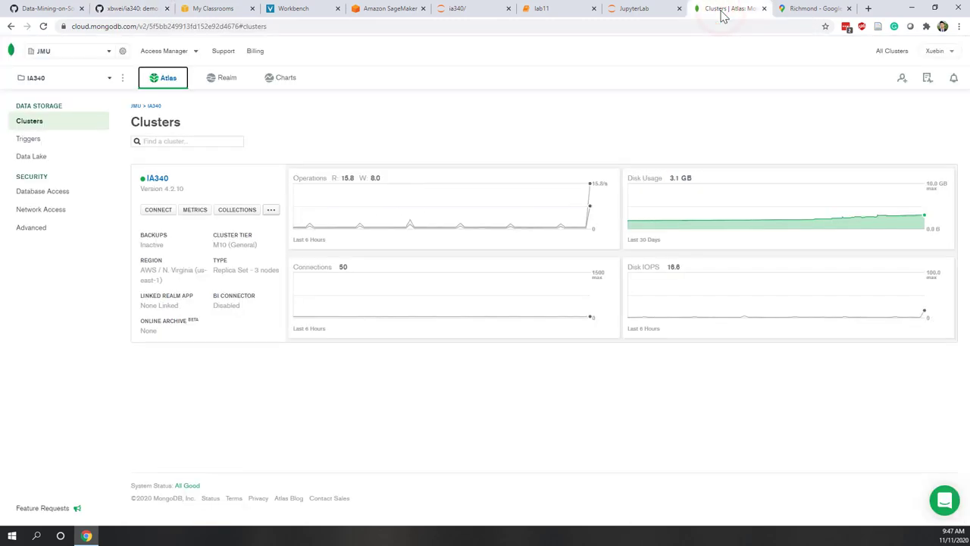
click(322, 144)
click(237, 218)
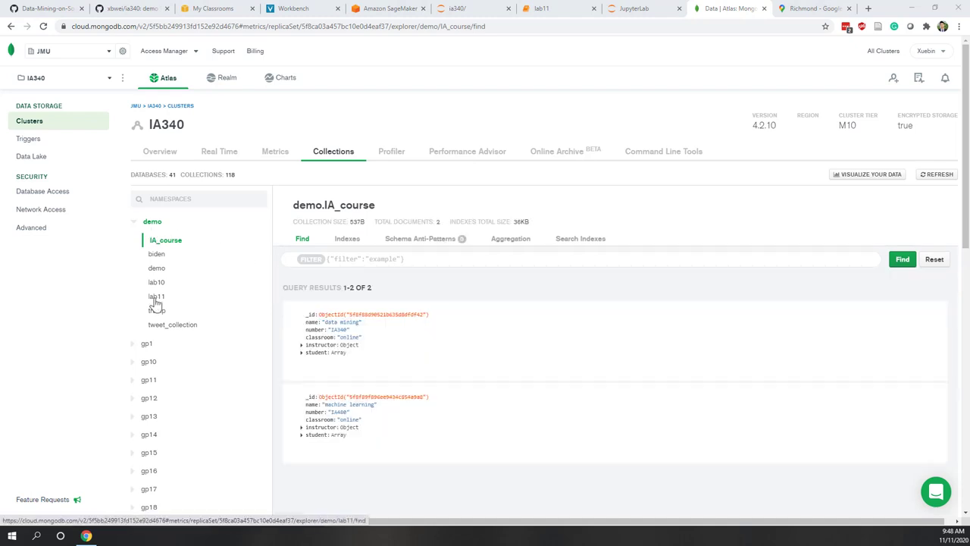
click(155, 299)
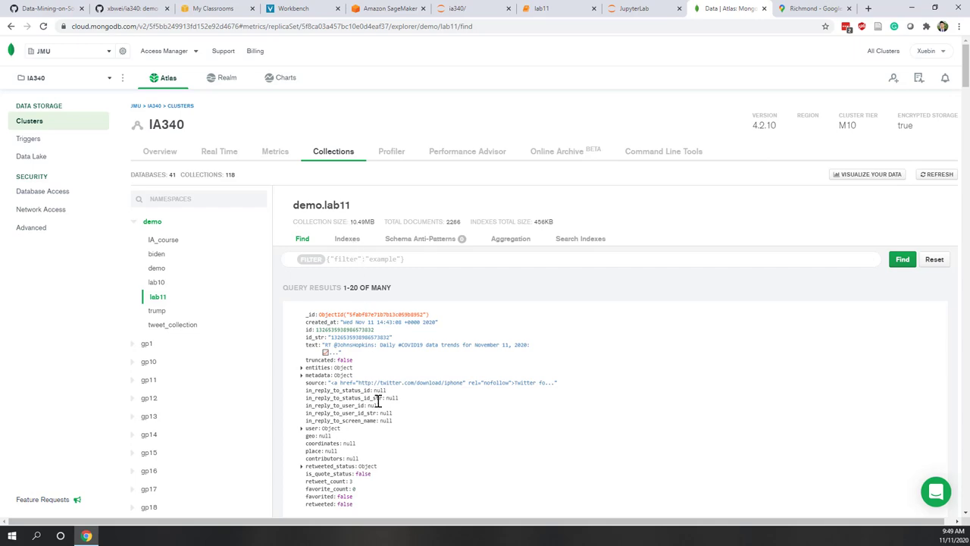
- Look through the stored tweet documents of the lab11 collection and view its list of indexes
scroll(378, 402, down, 3)
scroll(377, 402, down, 12)
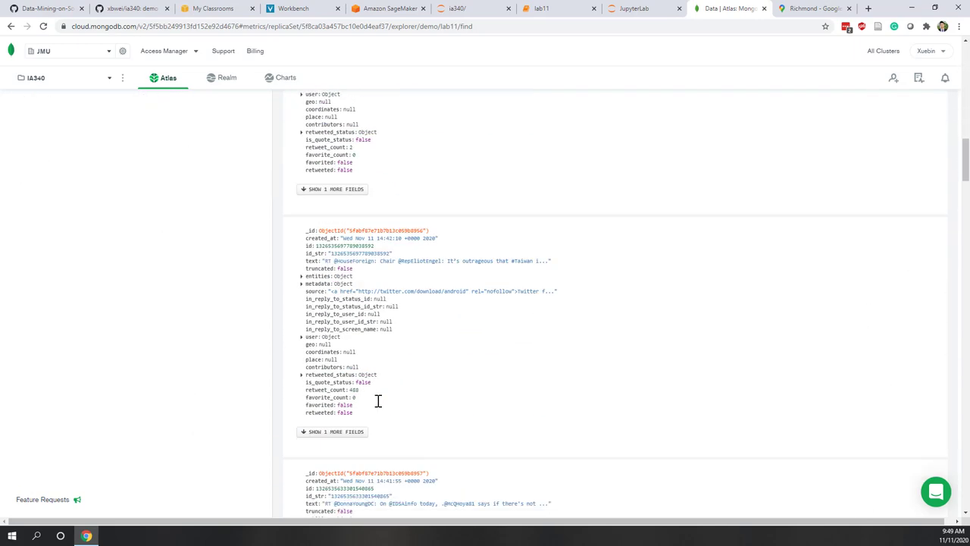
scroll(378, 404, up, 11)
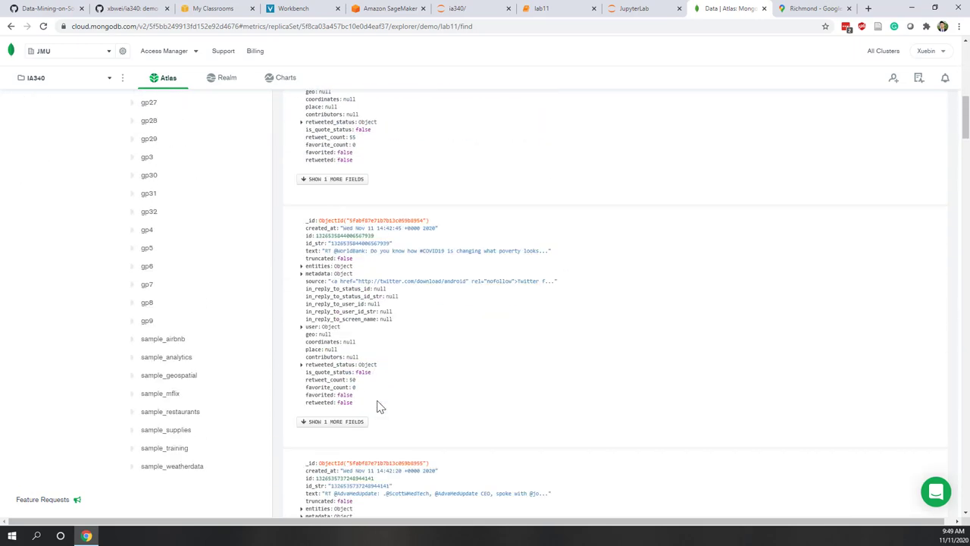
scroll(377, 402, up, 4)
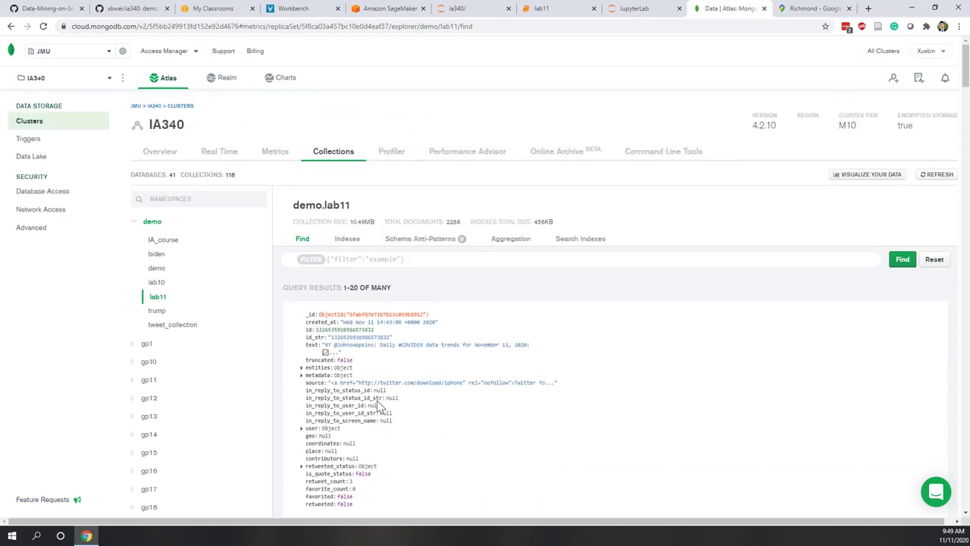
click(341, 258)
click(347, 239)
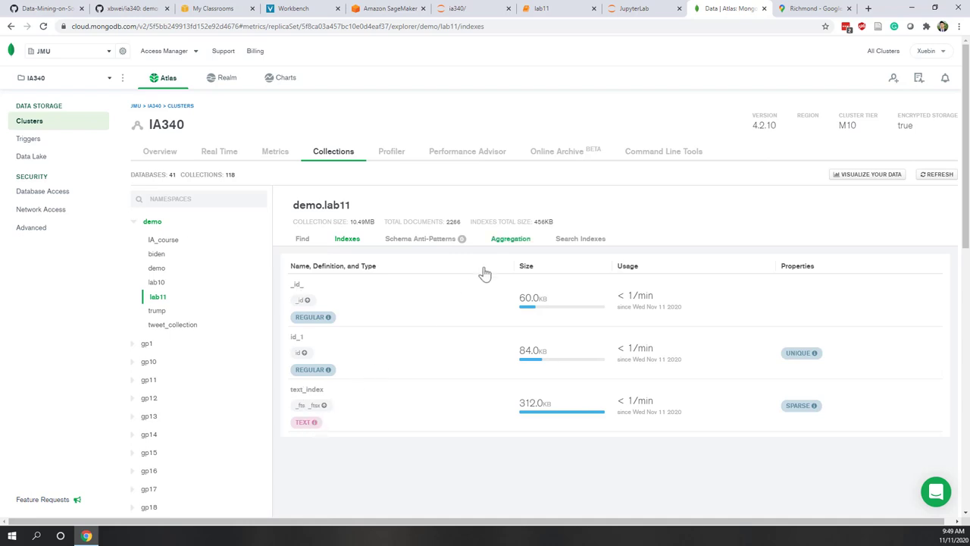
- Open the aggregation builder for the lab11 collection and set the first stage's operator to $match
click(513, 242)
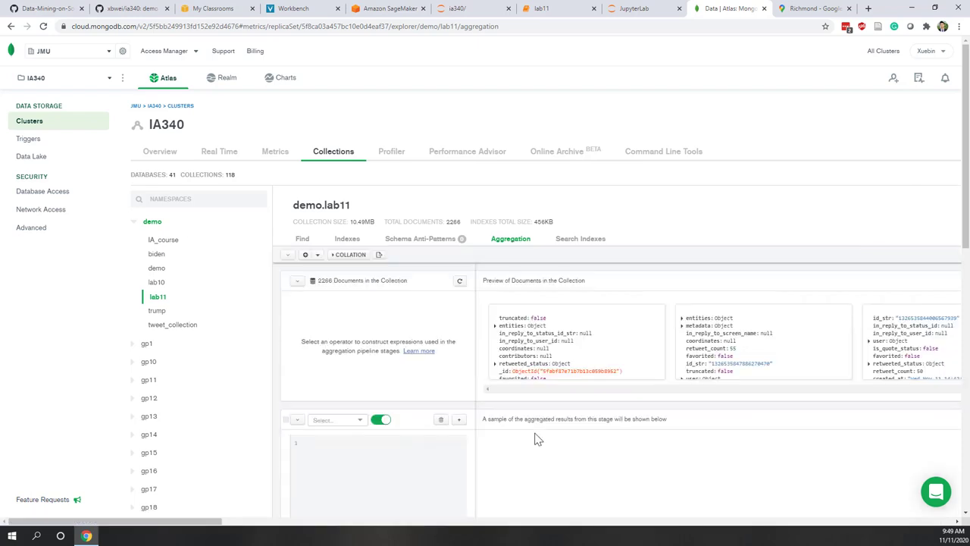
scroll(523, 436, down, 1)
scroll(368, 385, down, 2)
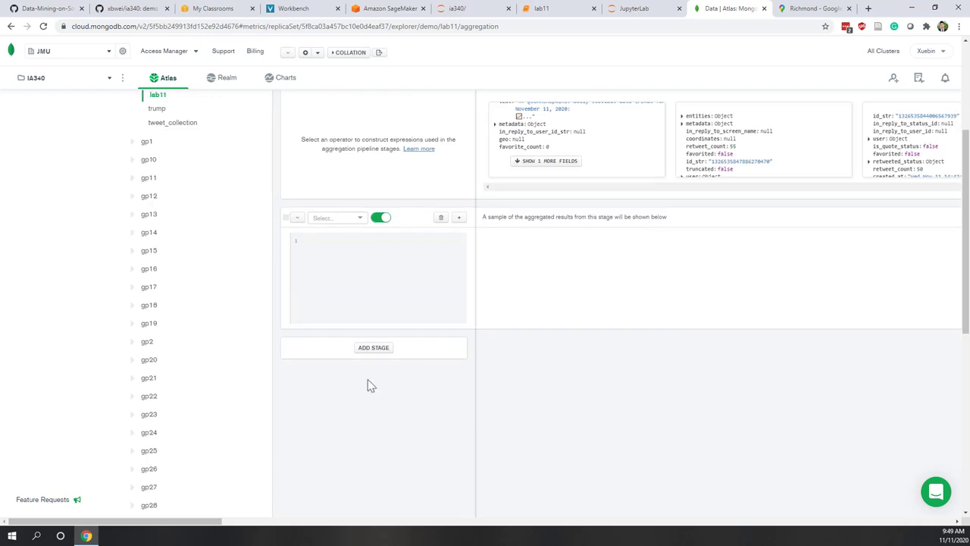
scroll(368, 385, up, 2)
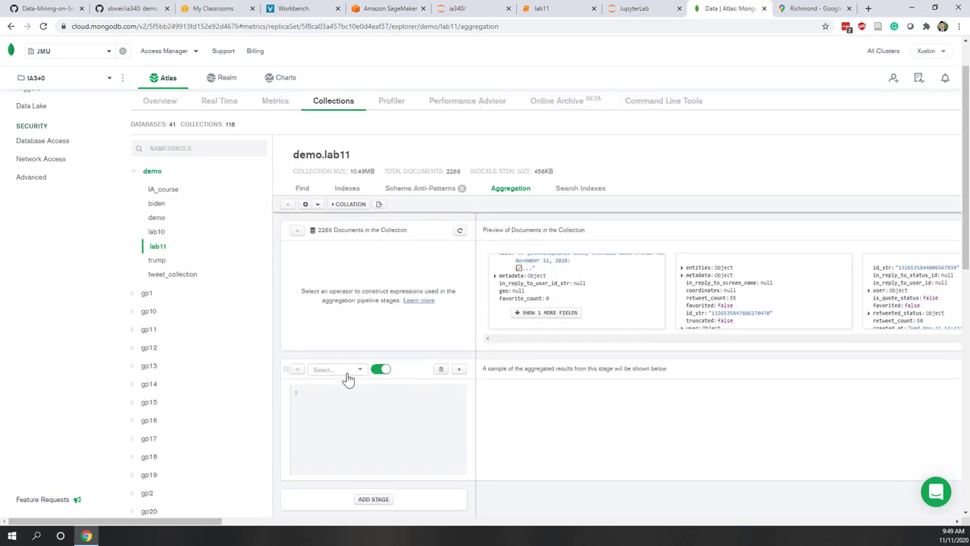
click(340, 378)
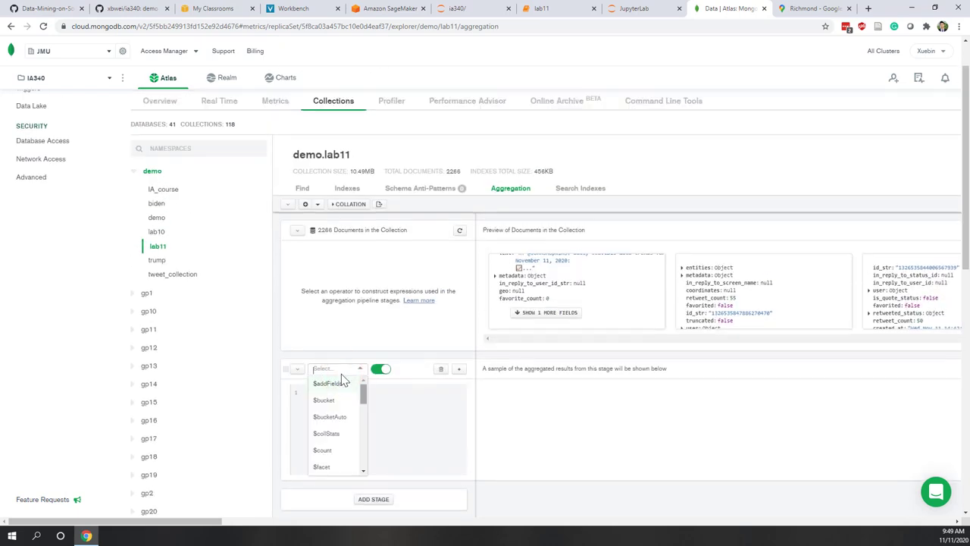
text(ma)
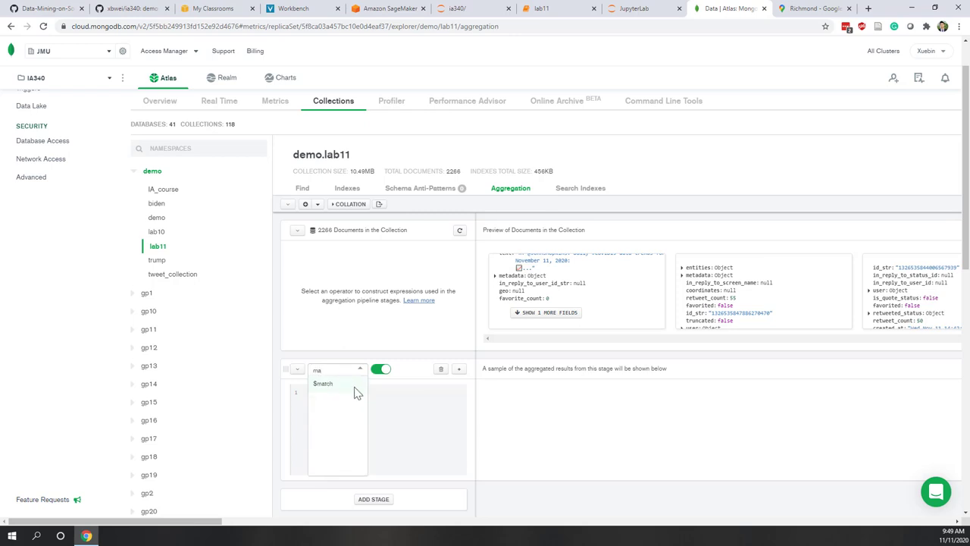
click(355, 393)
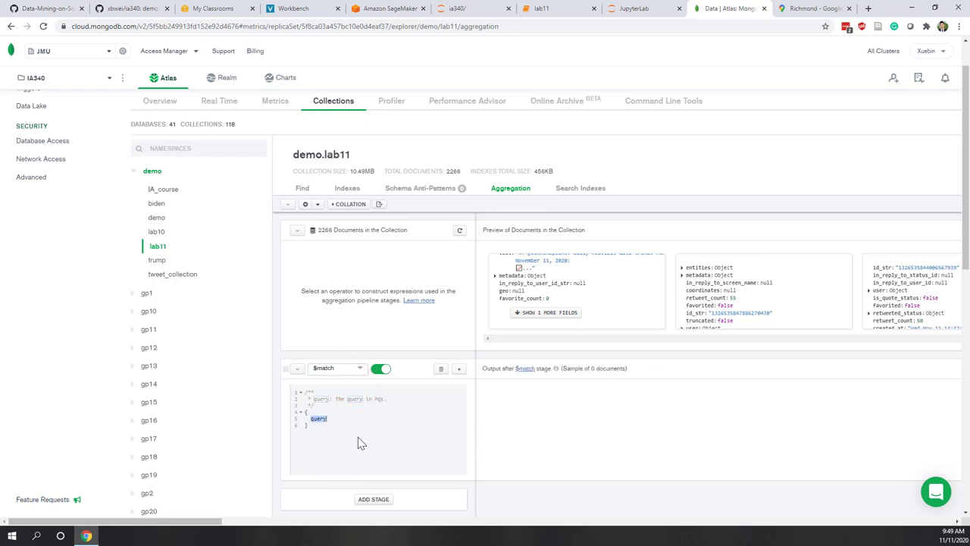
- Set the $match stage's condition to "coordinate":{$ne:null}, replacing the query placeholder
text(coordina)
key(BackSpace)
key(BackSpace)
key(BackSpace)
key(BackSpace)
key(BackSpace)
key(BackSpace)
key(BackSpace)
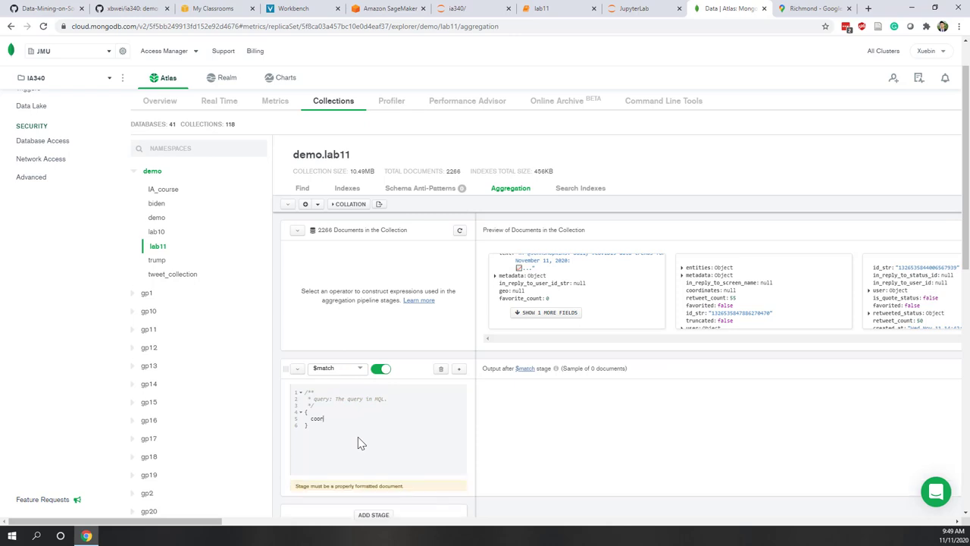
text("c)
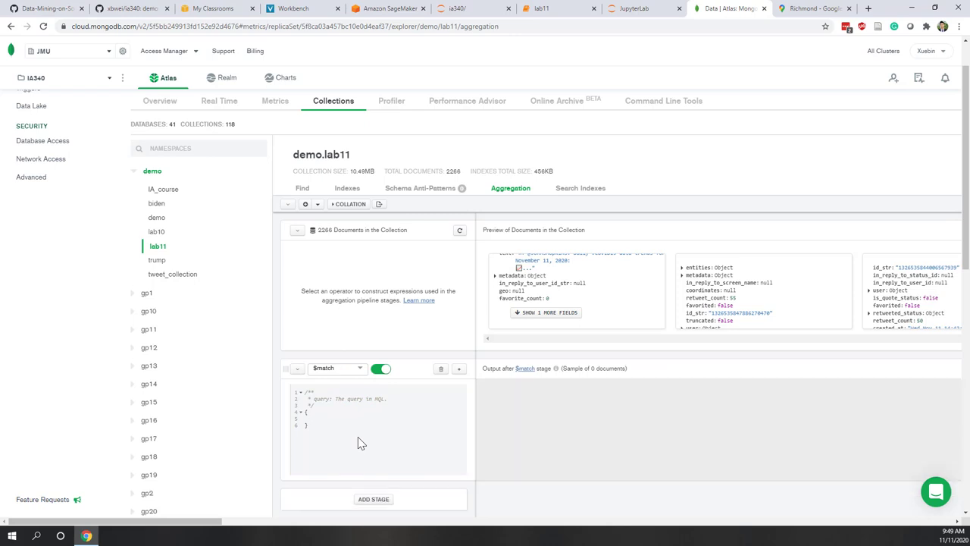
text(oordinate)
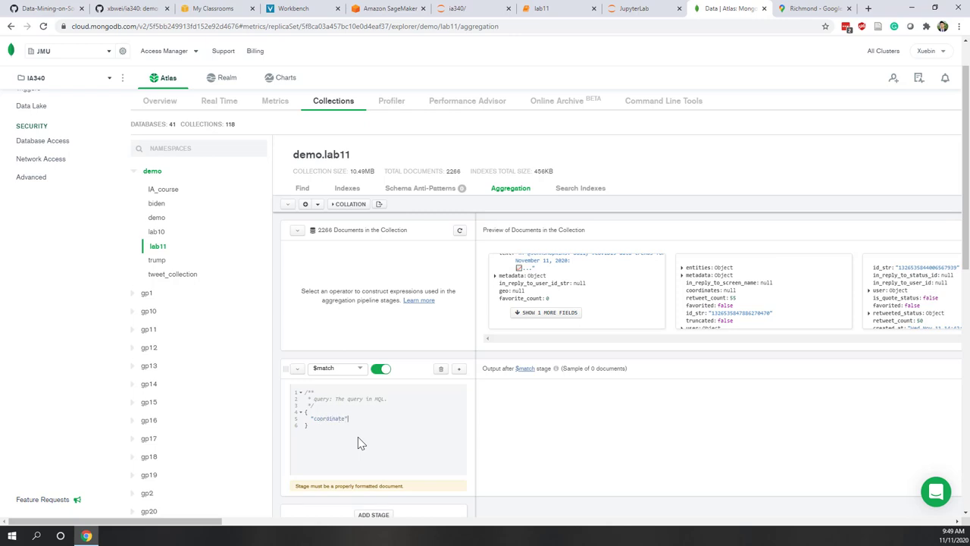
text(":{$n)
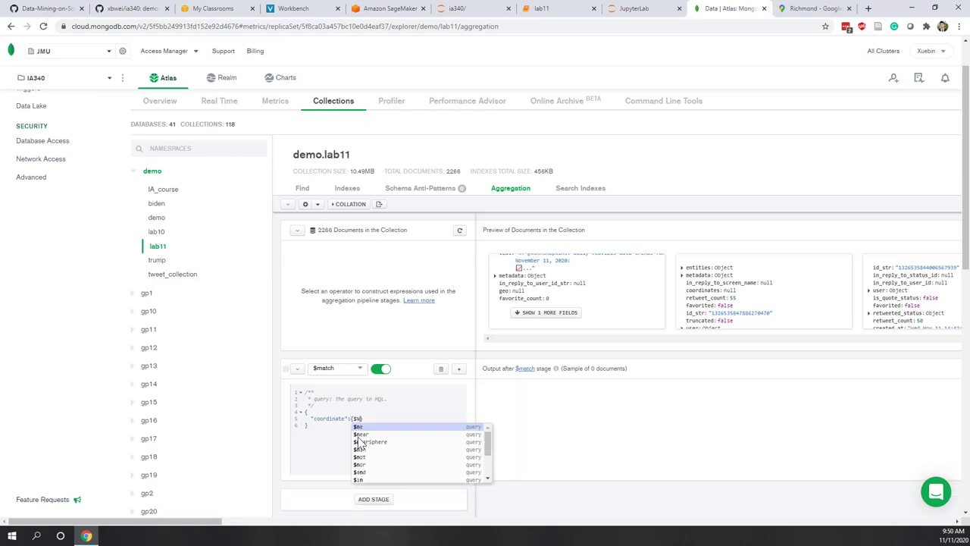
text(e)
key(BackSpace)
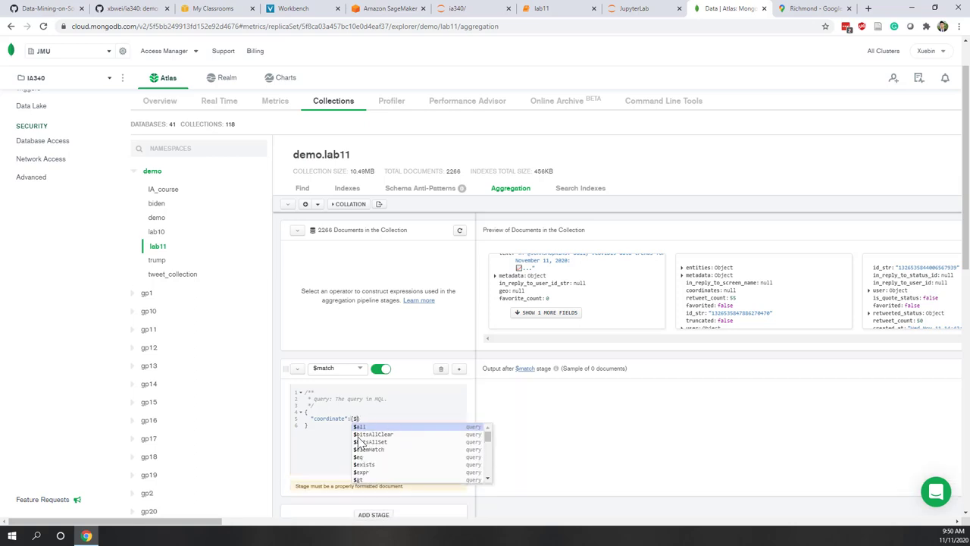
text(e)
text(:m)
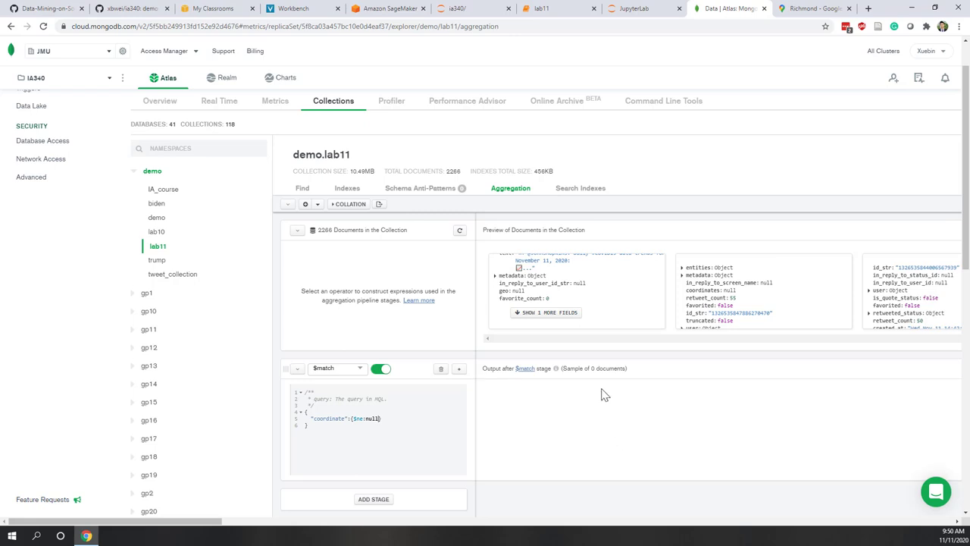
- Correct the field name in the $match condition to "coordinates", copying it from the first previewed document
scroll(576, 288, up, 3)
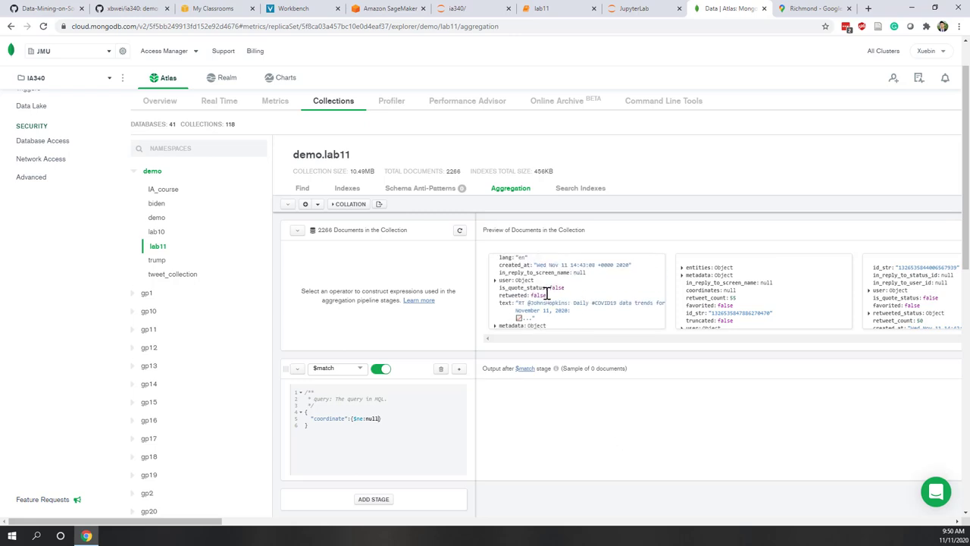
scroll(546, 295, down, 3)
scroll(540, 321, up, 4)
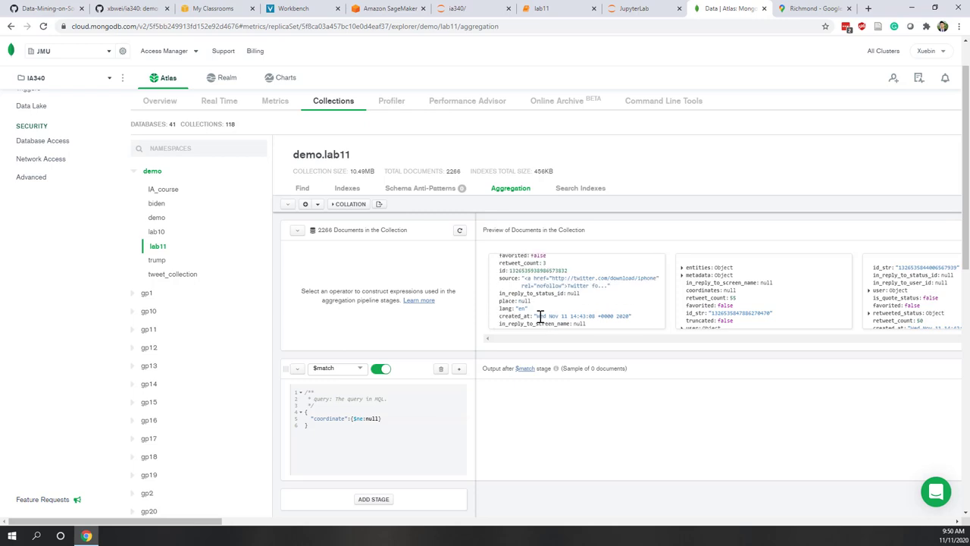
scroll(539, 321, up, 2)
click(516, 277)
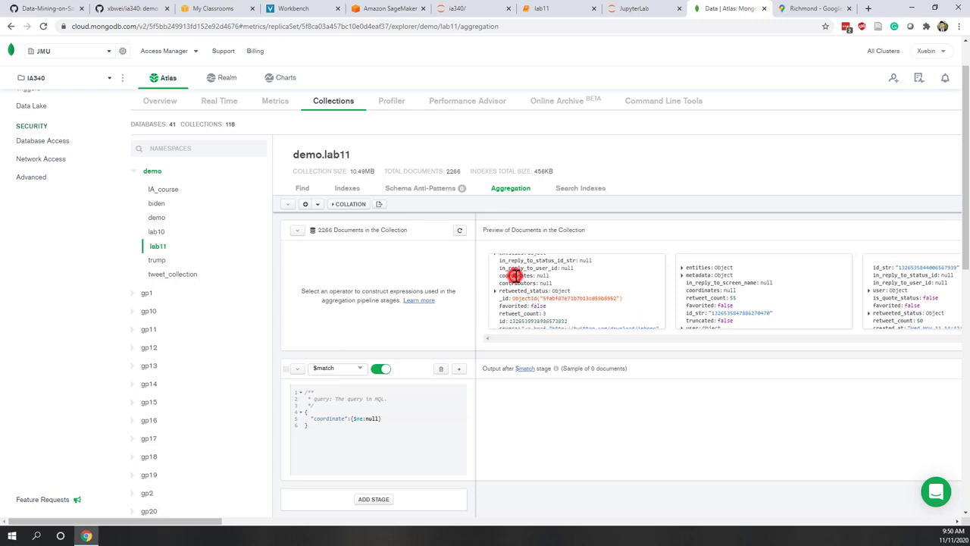
double_click(531, 275)
key(ctrl+c)
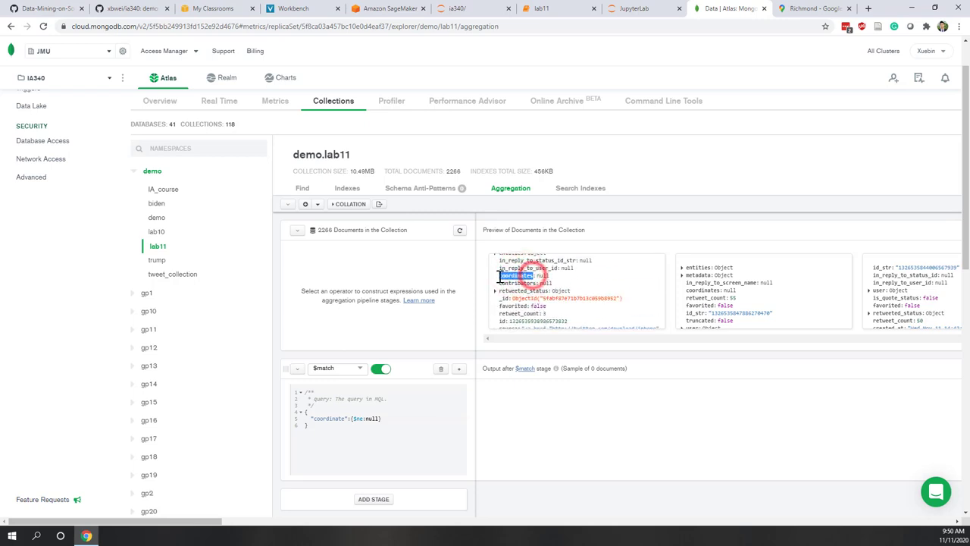
double_click(326, 418)
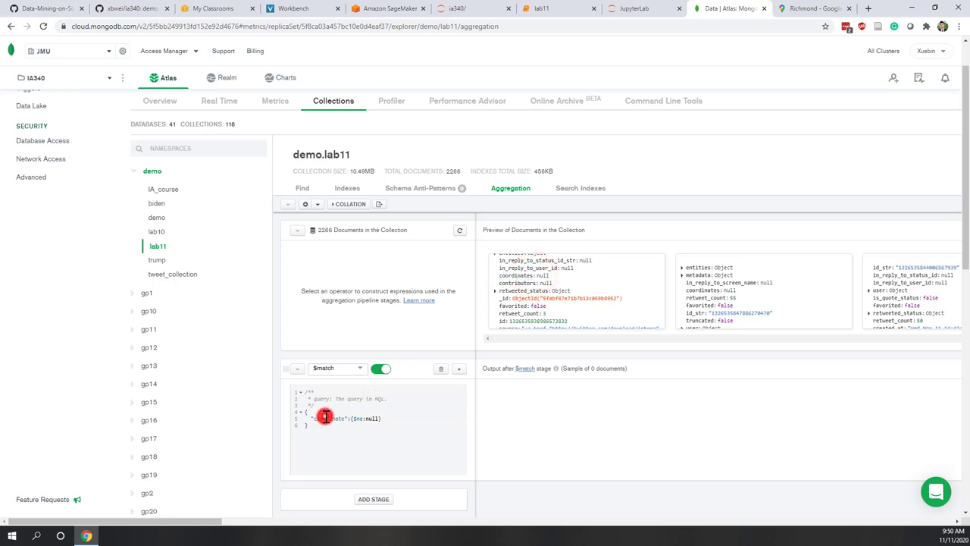
key(ctrl+v)
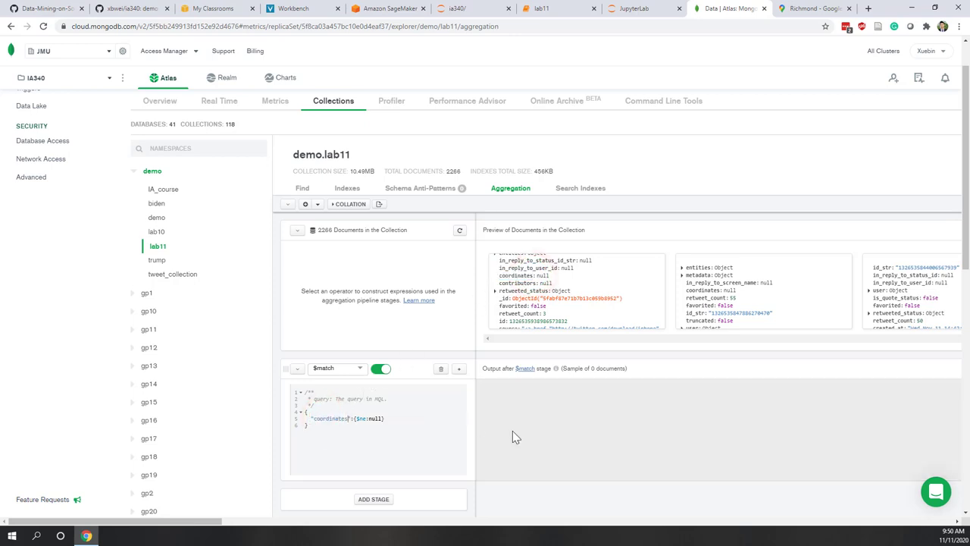
scroll(512, 430, down, 2)
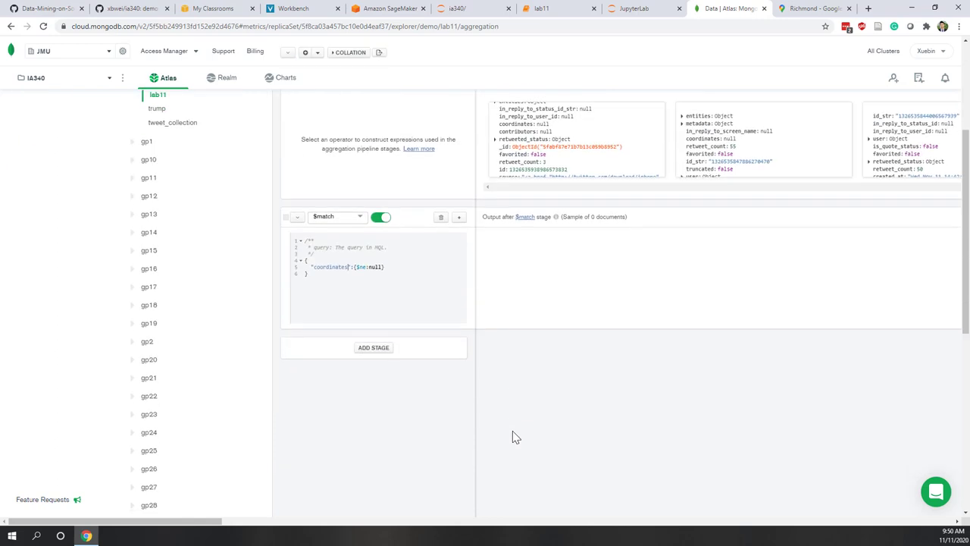
scroll(512, 437, up, 1)
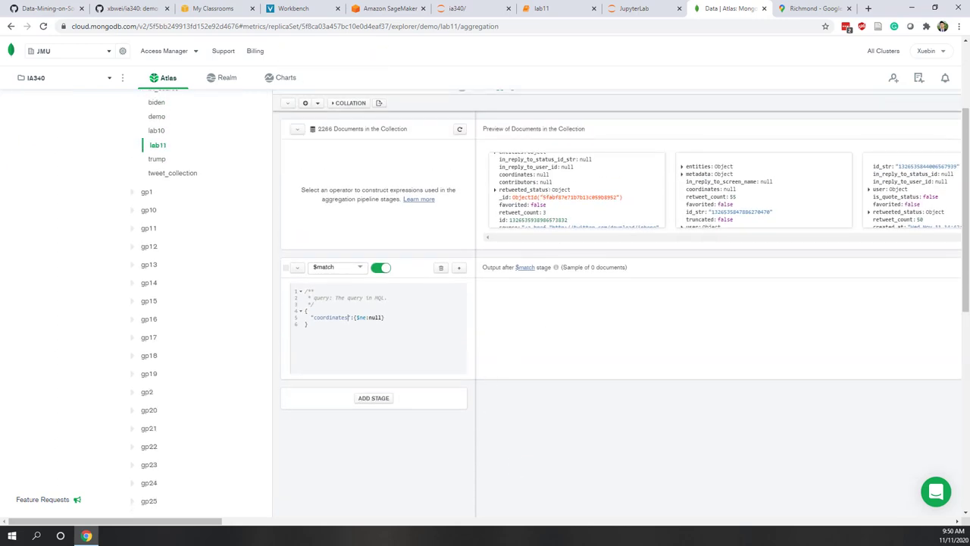
- Clear the coordinates condition from the $match stage and enter "place":{$ne:null} instead
key(ctrl+z)
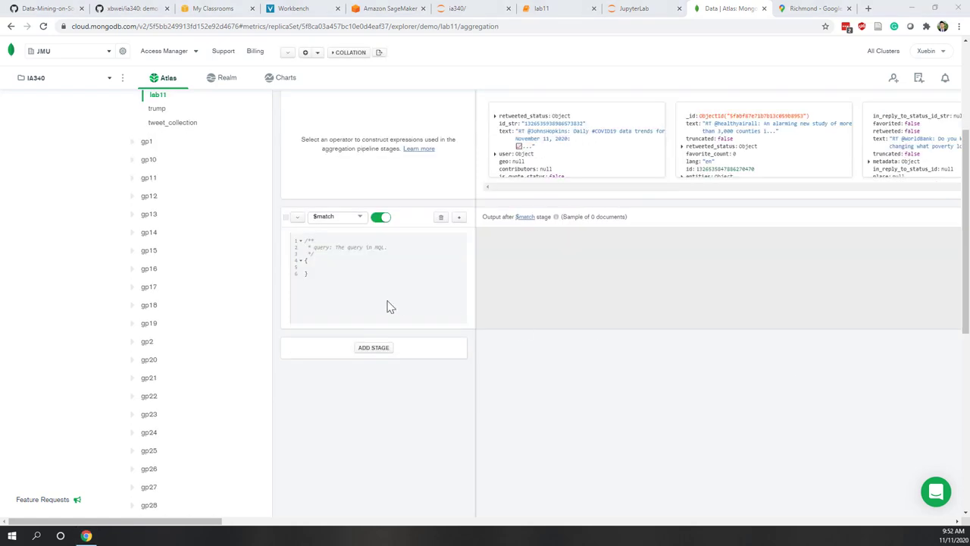
scroll(389, 305, up, 1)
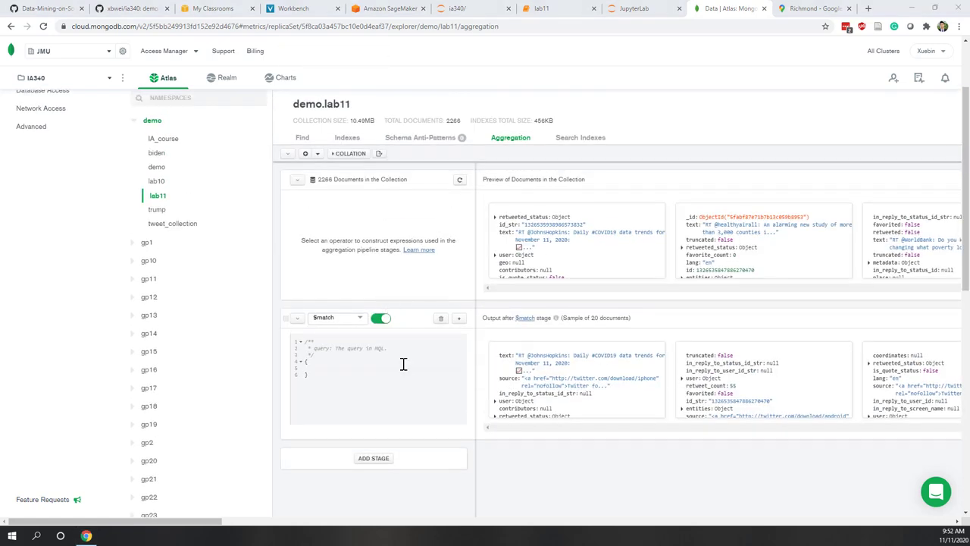
click(355, 365)
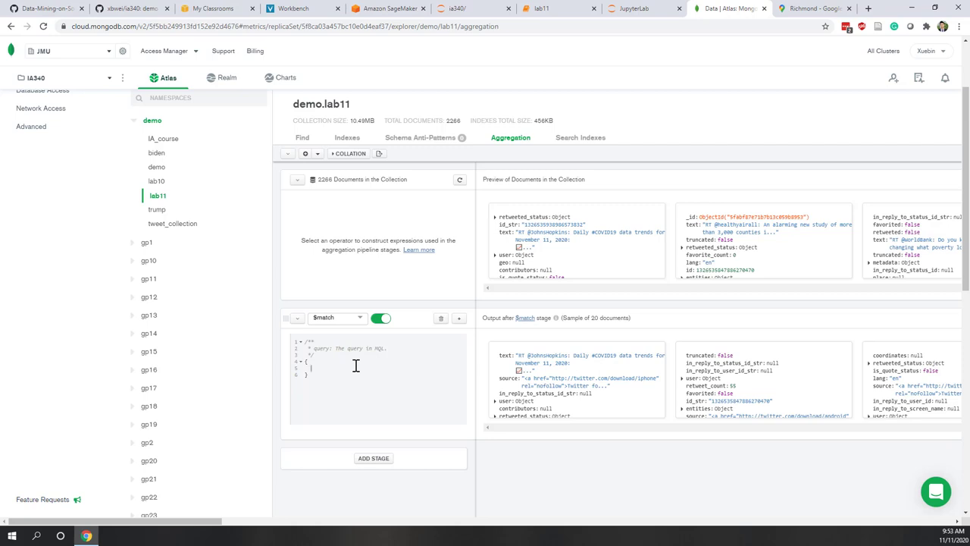
text("place":{)
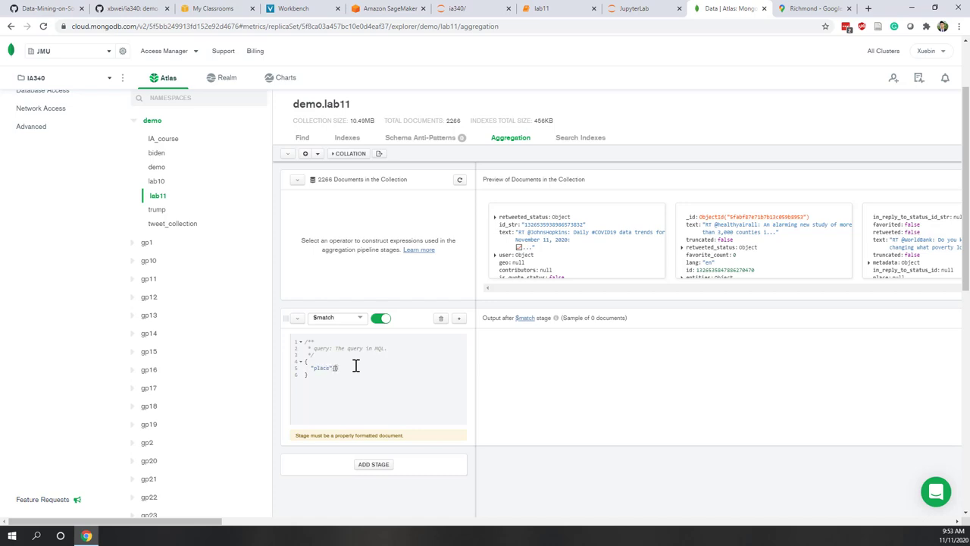
text($n)
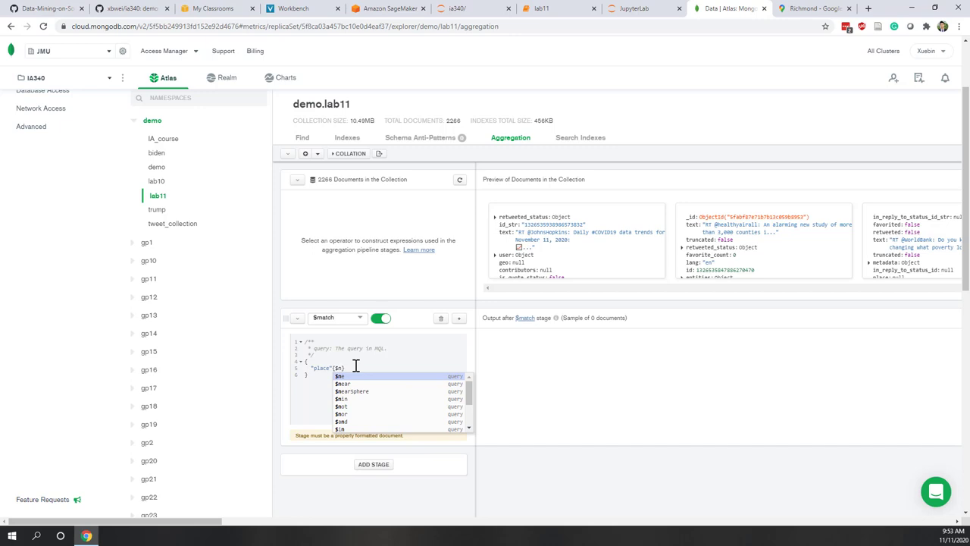
text(e:null)
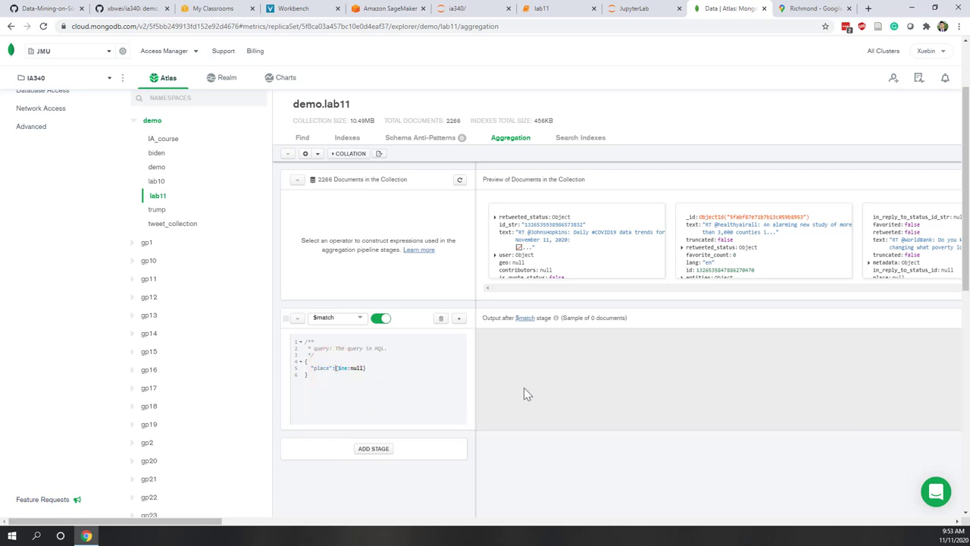
- Add a second aggregation stage with the $project operator and the specification place:1
scroll(562, 381, down, 3)
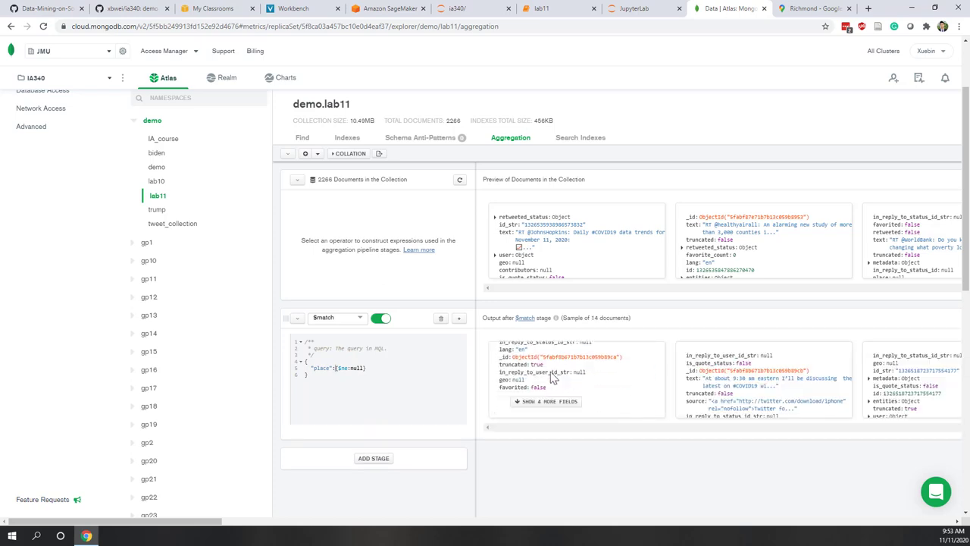
scroll(455, 341, down, 2)
click(376, 308)
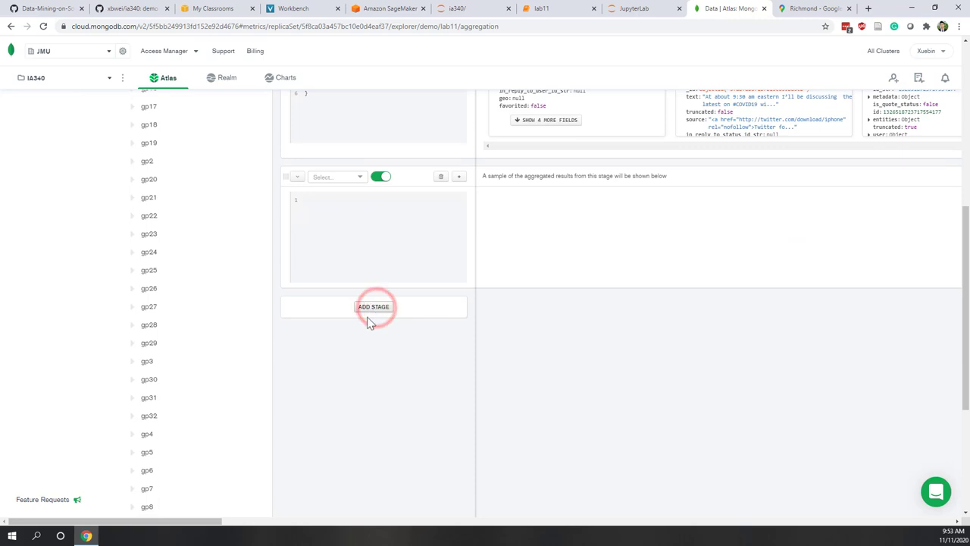
scroll(356, 326, up, 2)
click(358, 327)
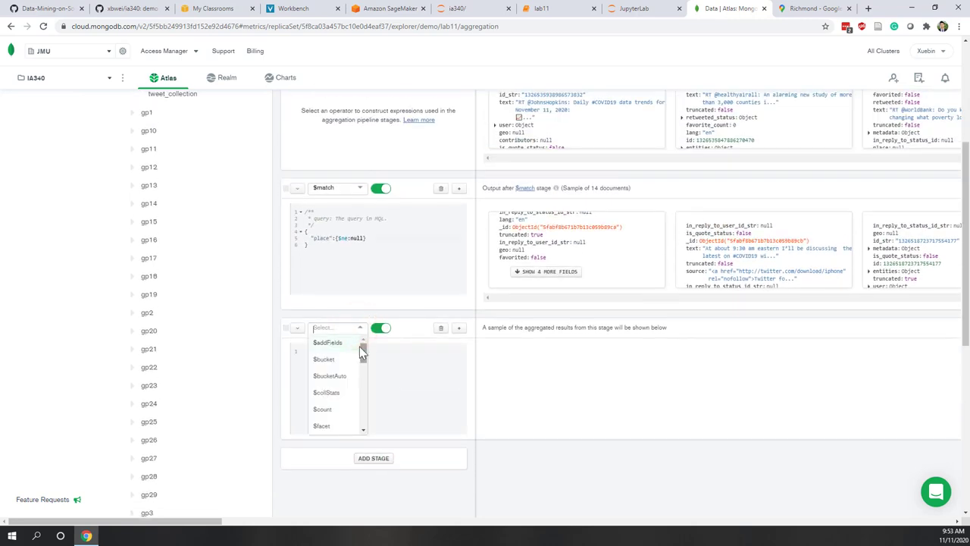
text(pro)
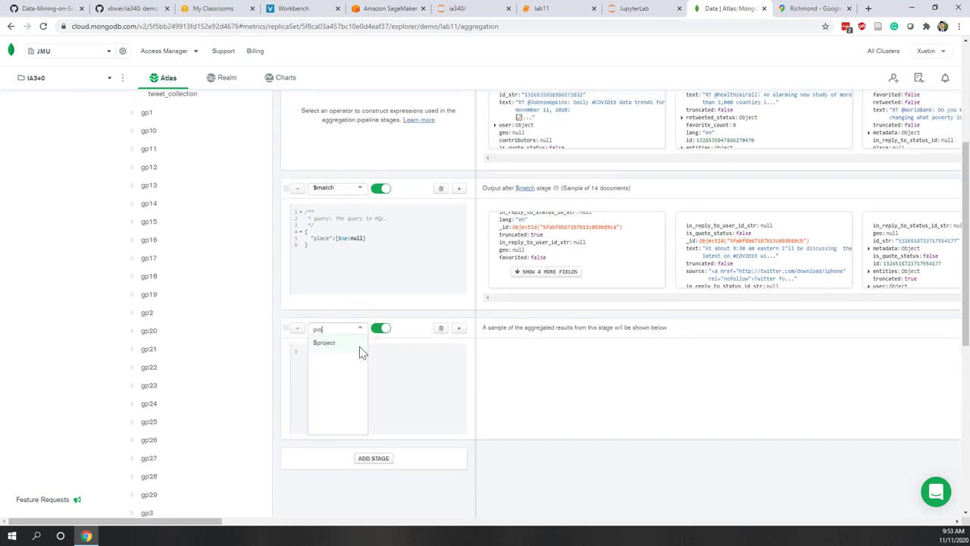
key(Return)
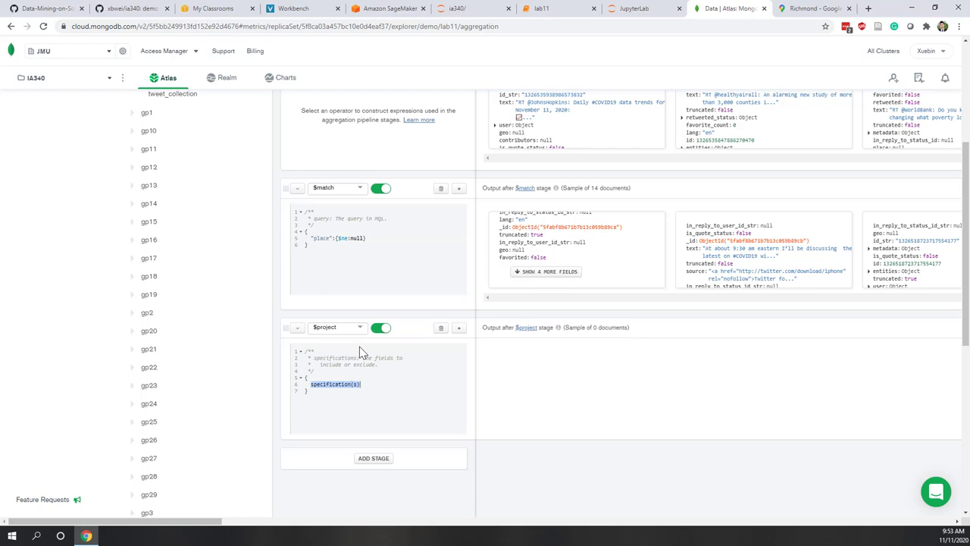
text(place:1)
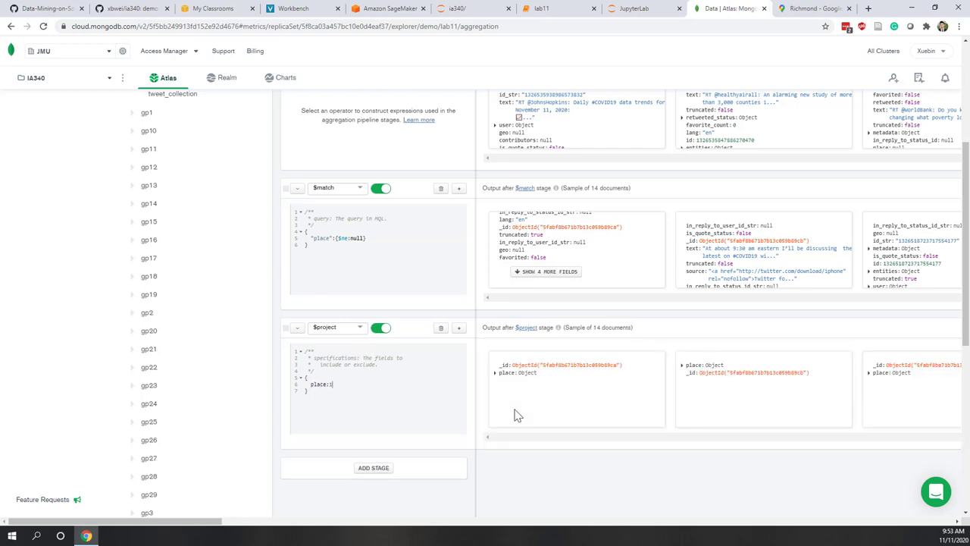
- Expand the place objects of the first three $project output documents to examine their locations, and switch to the Google Maps page of Richmond
click(495, 372)
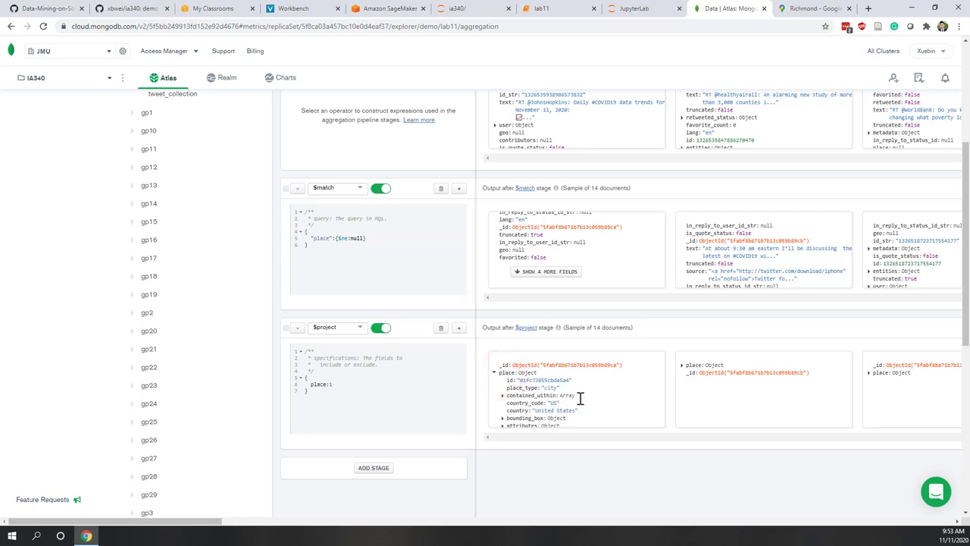
scroll(580, 398, down, 2)
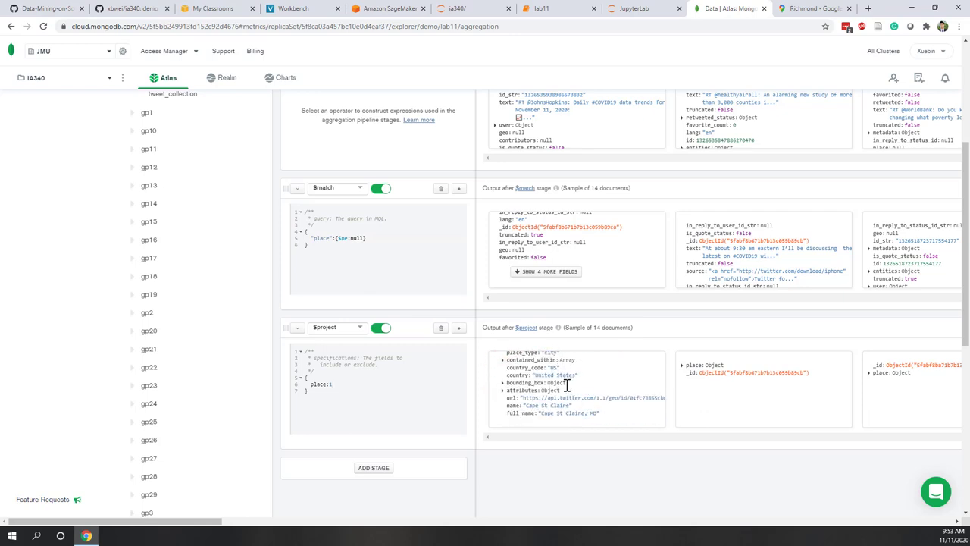
scroll(543, 365, up, 3)
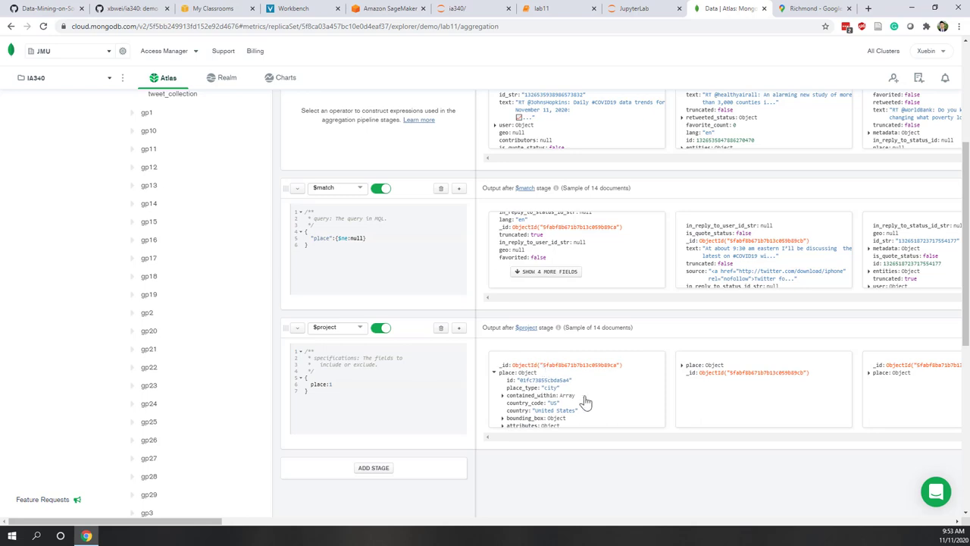
scroll(586, 402, down, 2)
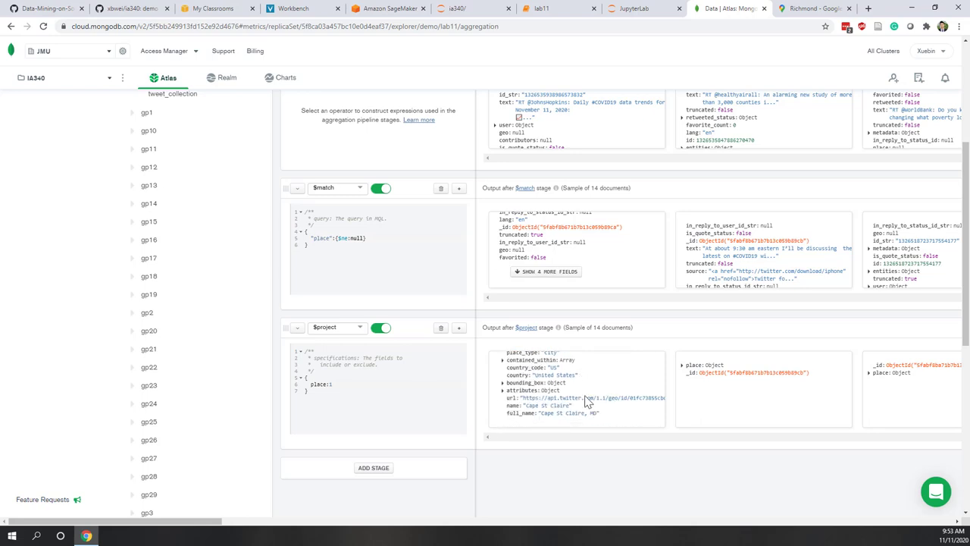
click(704, 405)
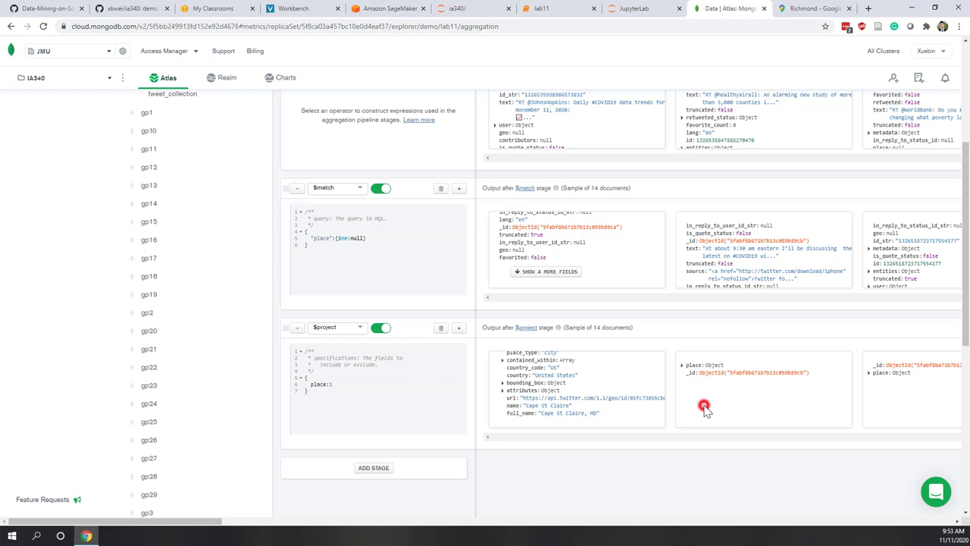
click(695, 366)
scroll(747, 394, down, 2)
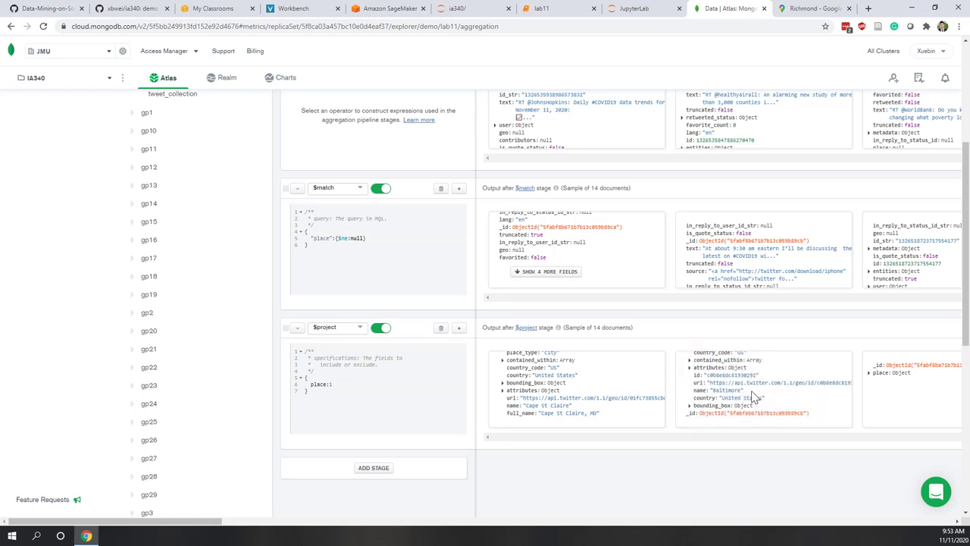
click(893, 372)
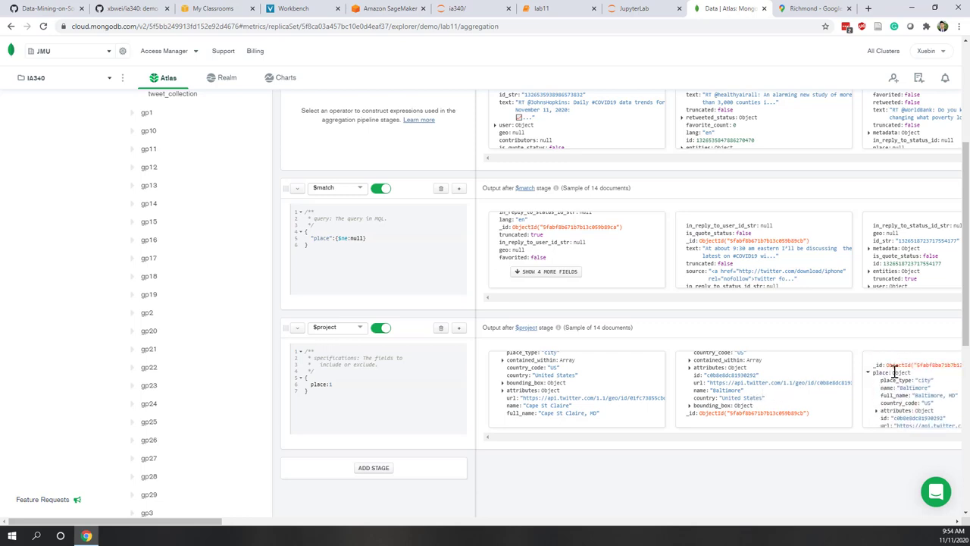
scroll(895, 371, down, 2)
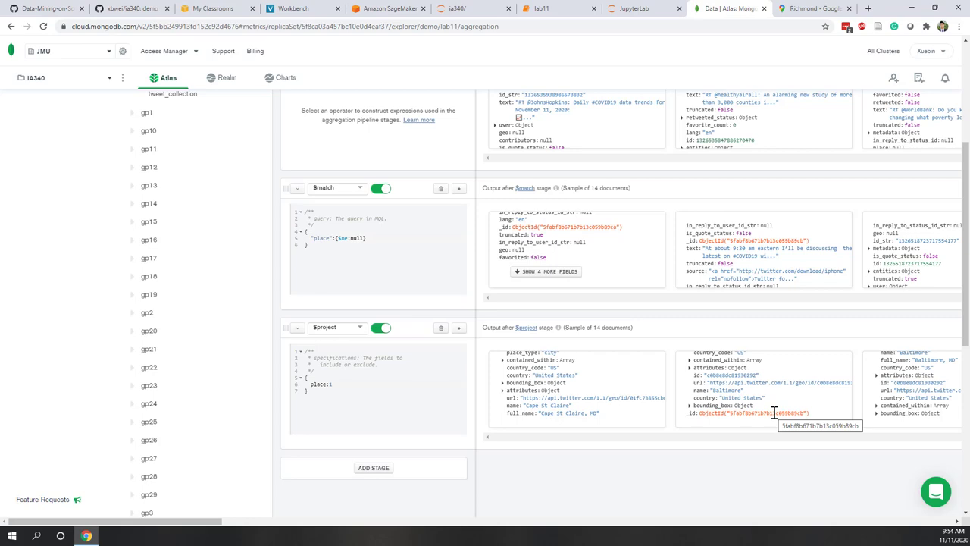
click(819, 8)
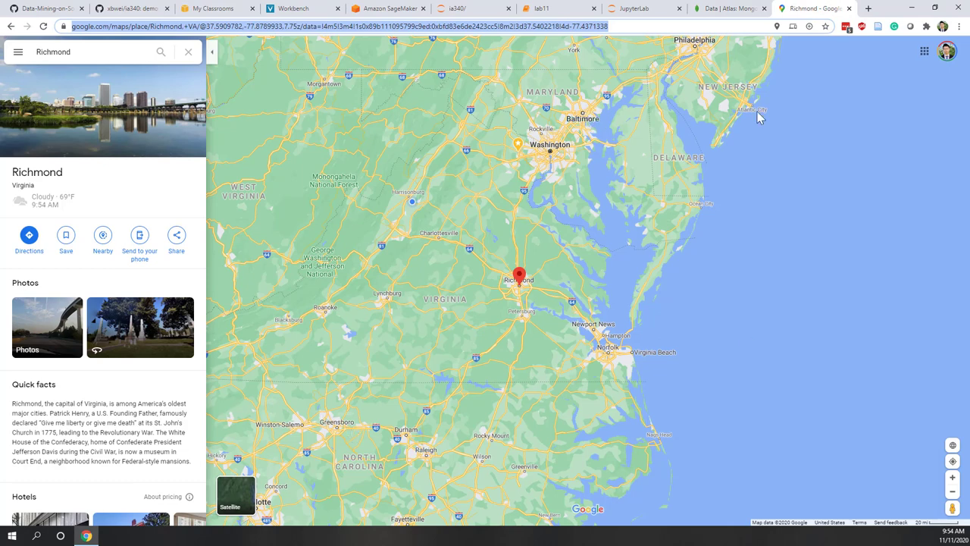
- Switch back to MongoDB Atlas, review the $match and $project stages, and view the lab11 collection's documents
click(732, 9)
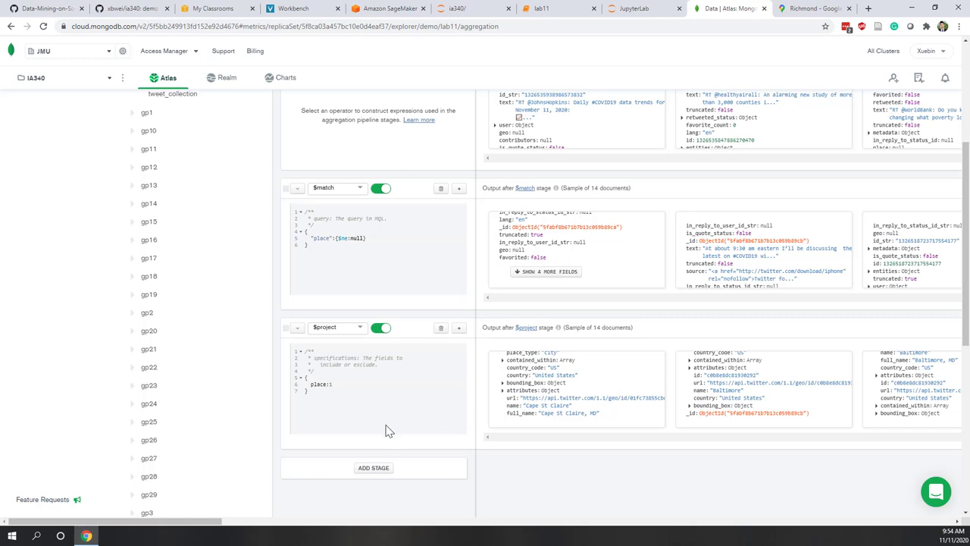
scroll(386, 430, up, 3)
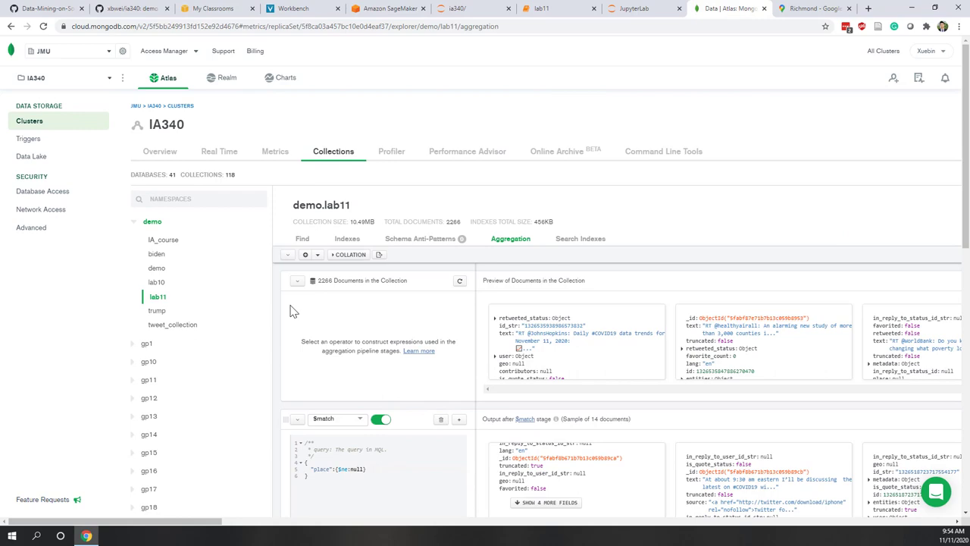
scroll(379, 342, down, 5)
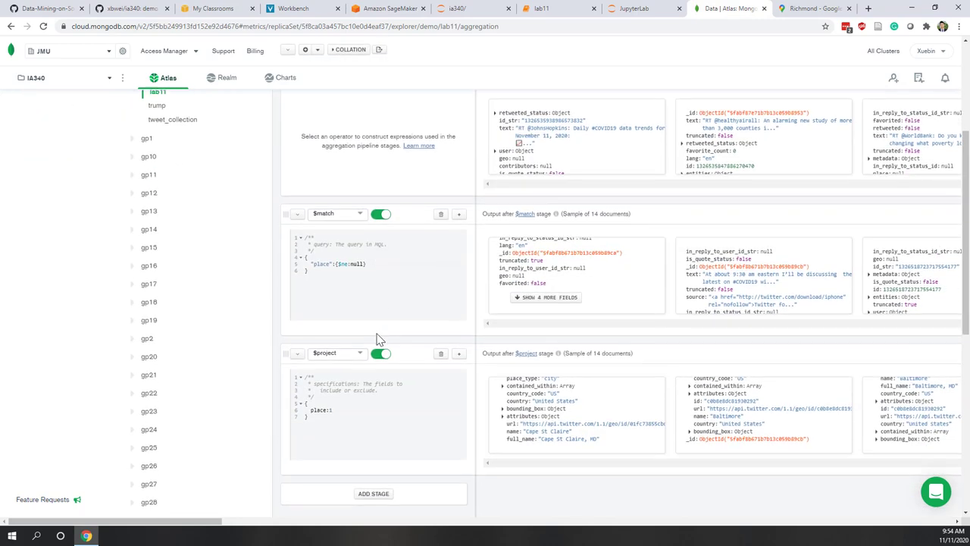
scroll(612, 375, up, 8)
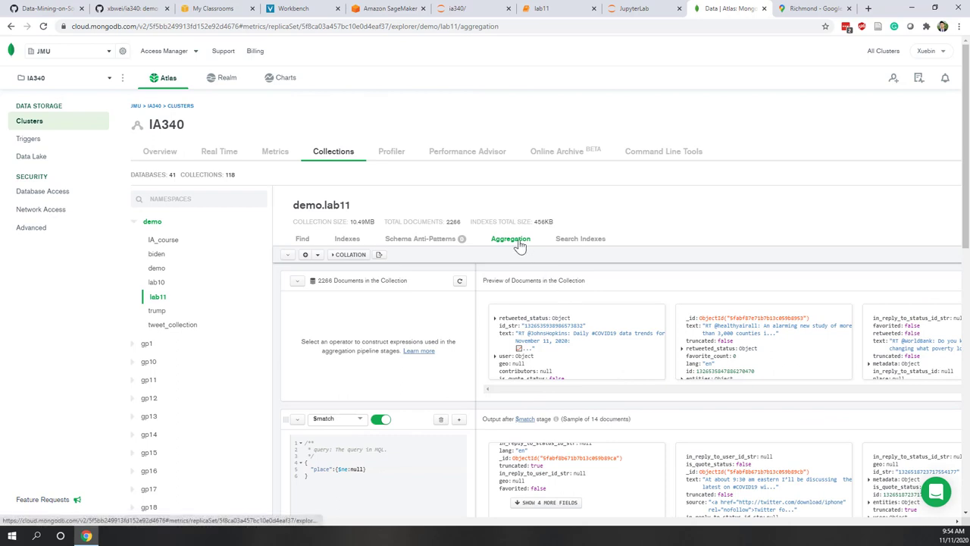
click(304, 239)
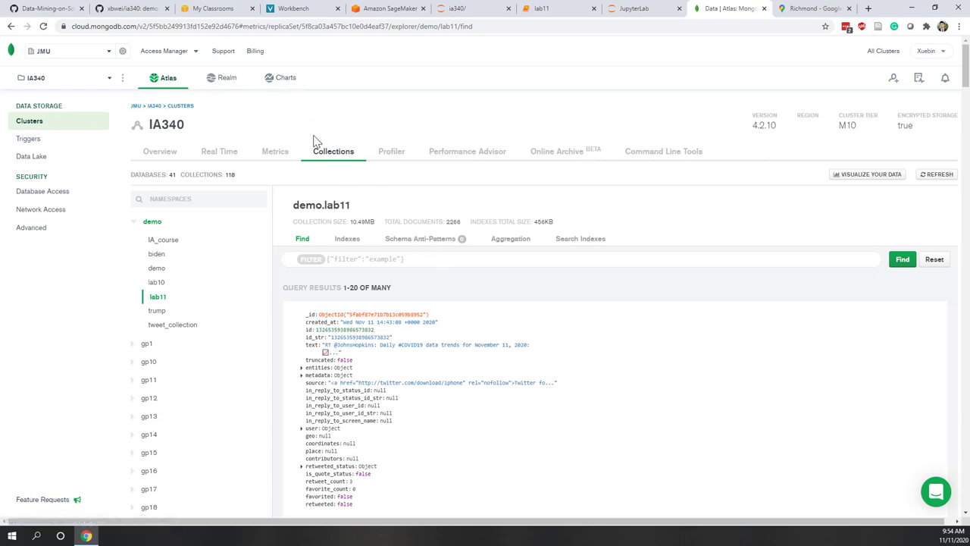
- Go to the data sources in MongoDB Charts and start adding one from the IA340 cluster
click(282, 81)
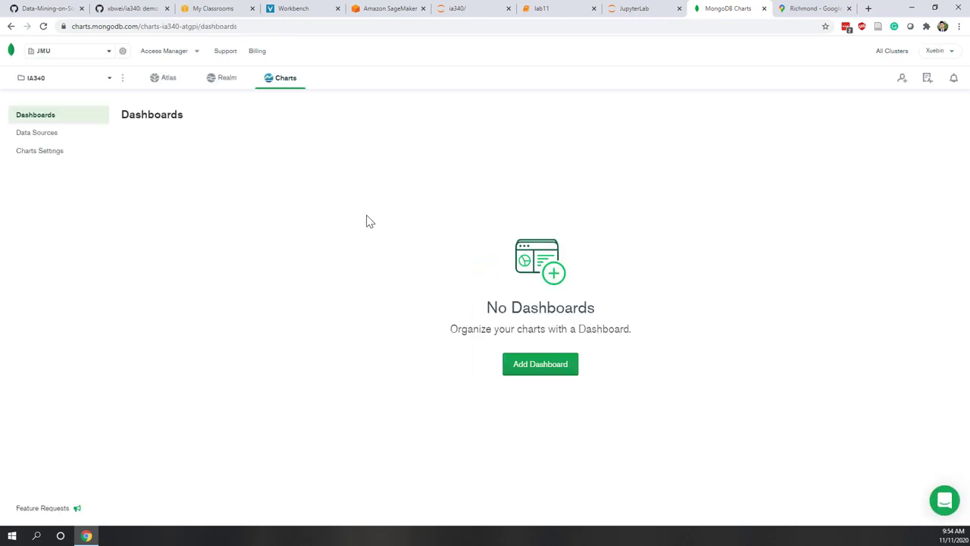
click(38, 134)
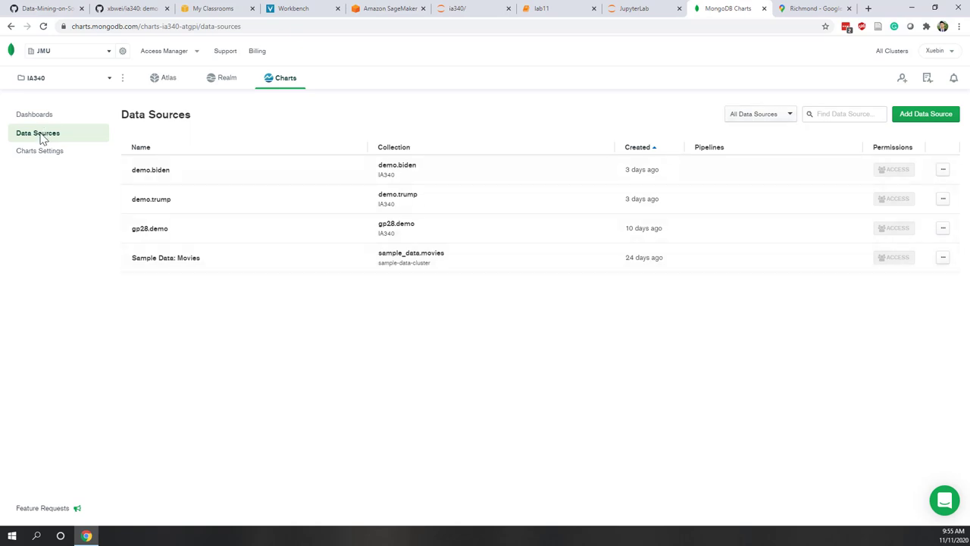
click(938, 116)
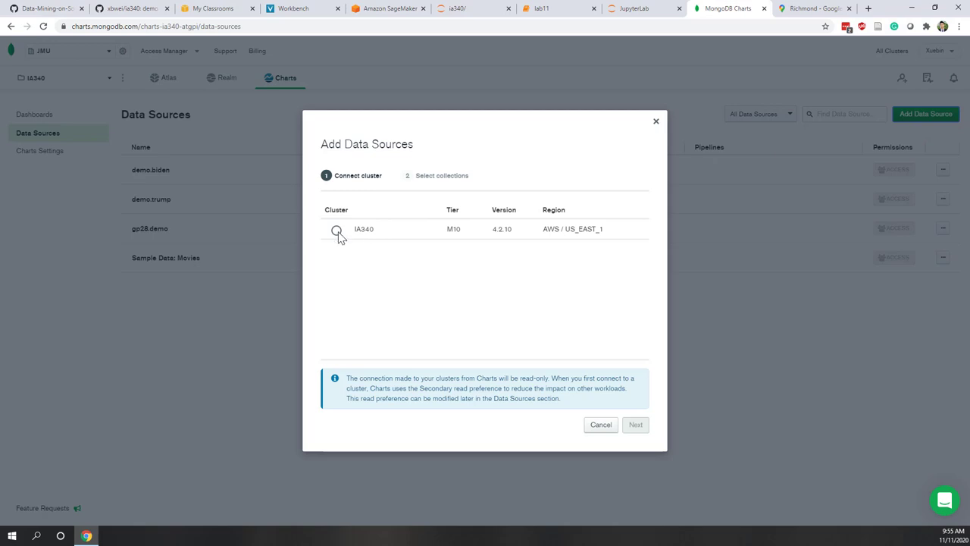
click(337, 231)
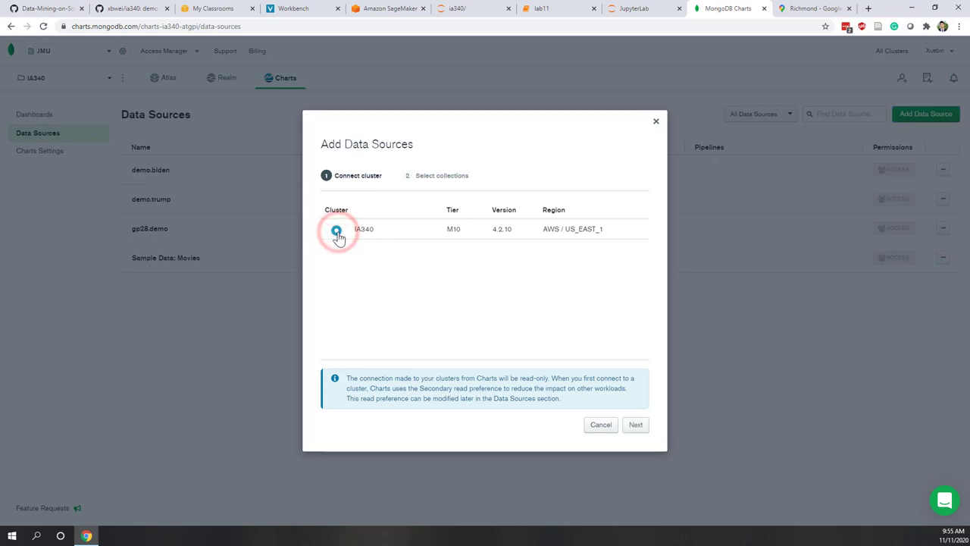
click(643, 426)
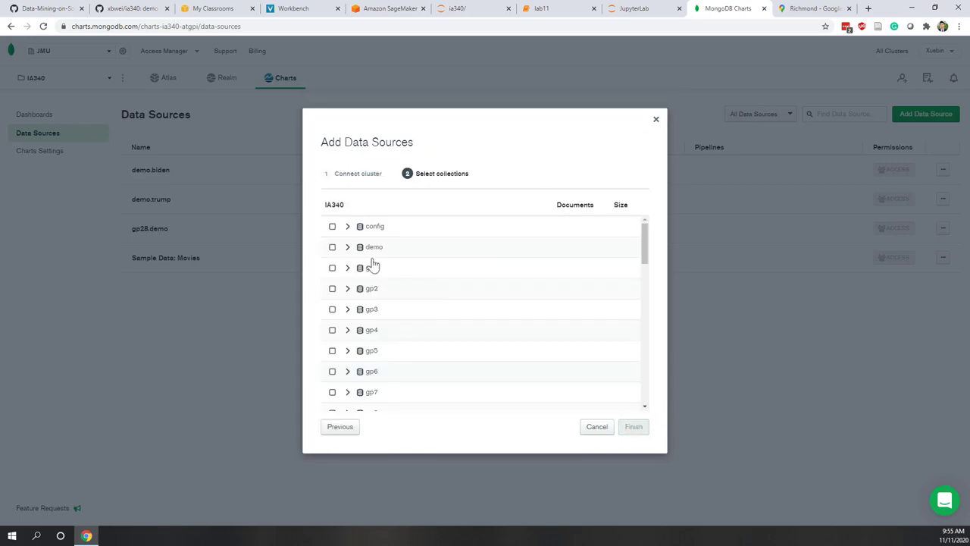
- Add the demo database's lab10 and lab11 collections as chart data sources
click(348, 248)
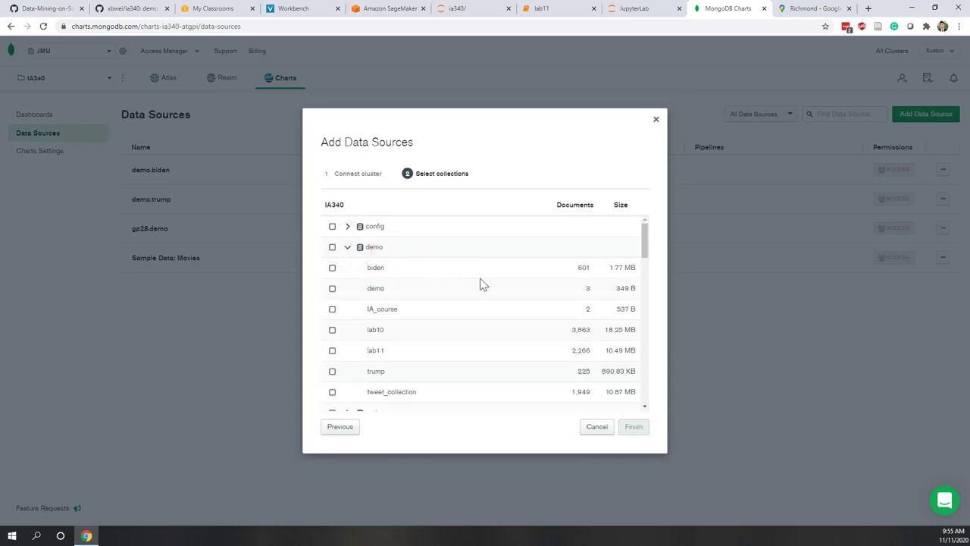
click(332, 330)
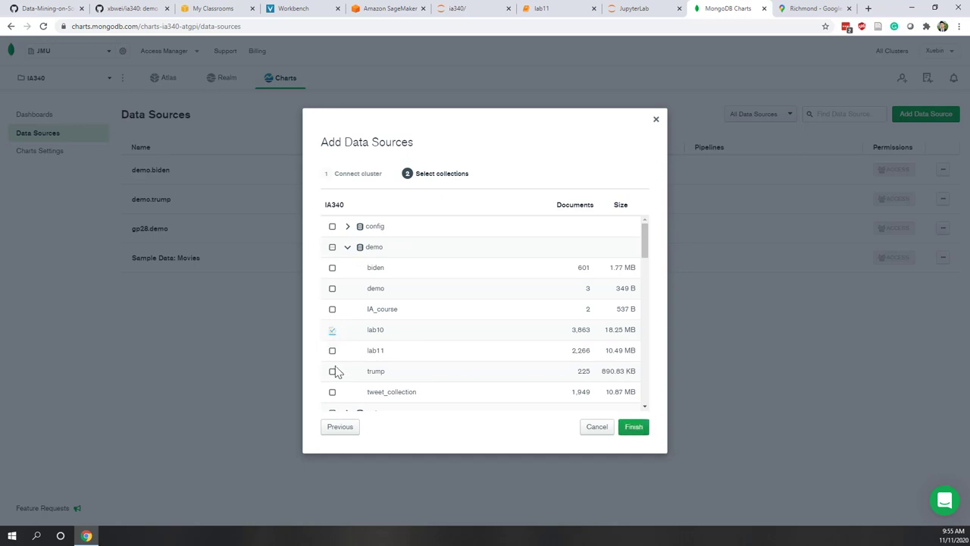
click(340, 357)
click(633, 429)
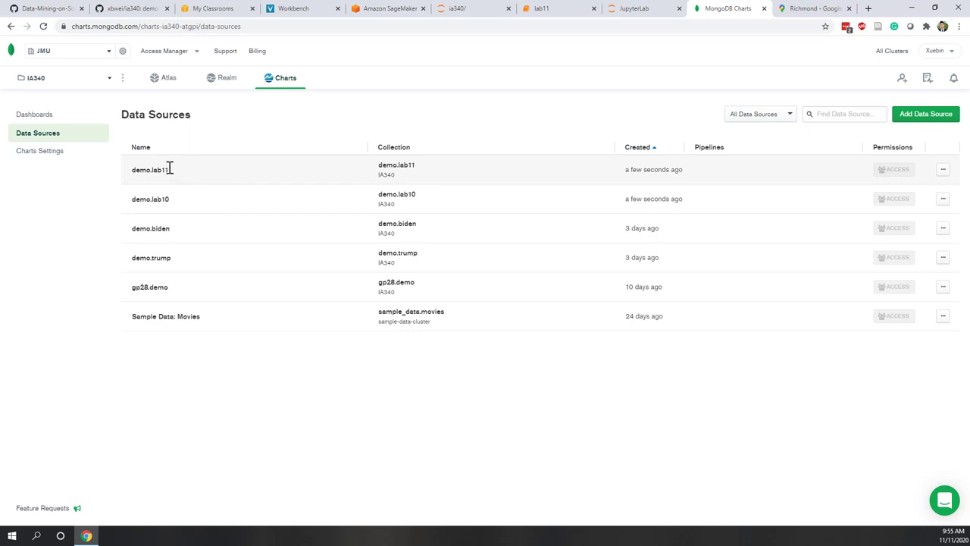
- Create a new dashboard titled lab11
click(25, 117)
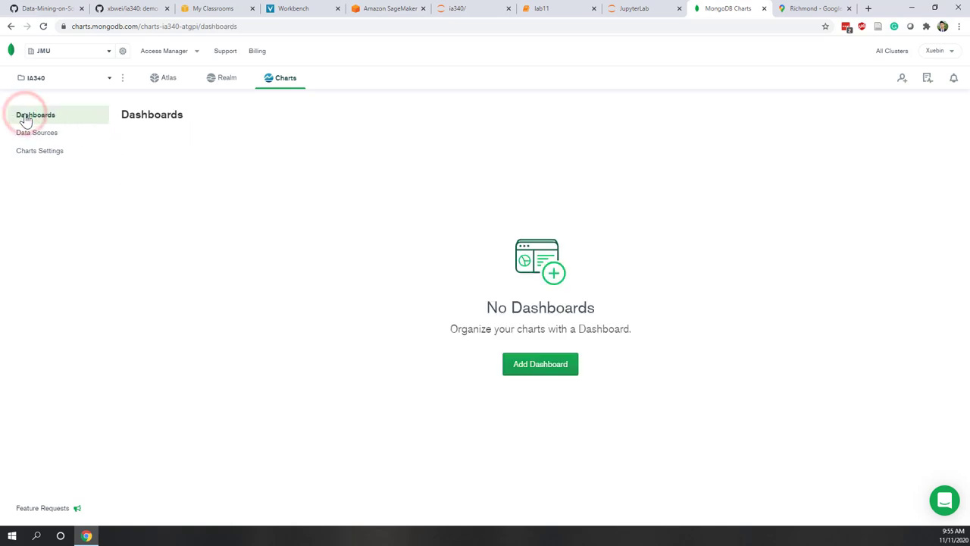
click(527, 366)
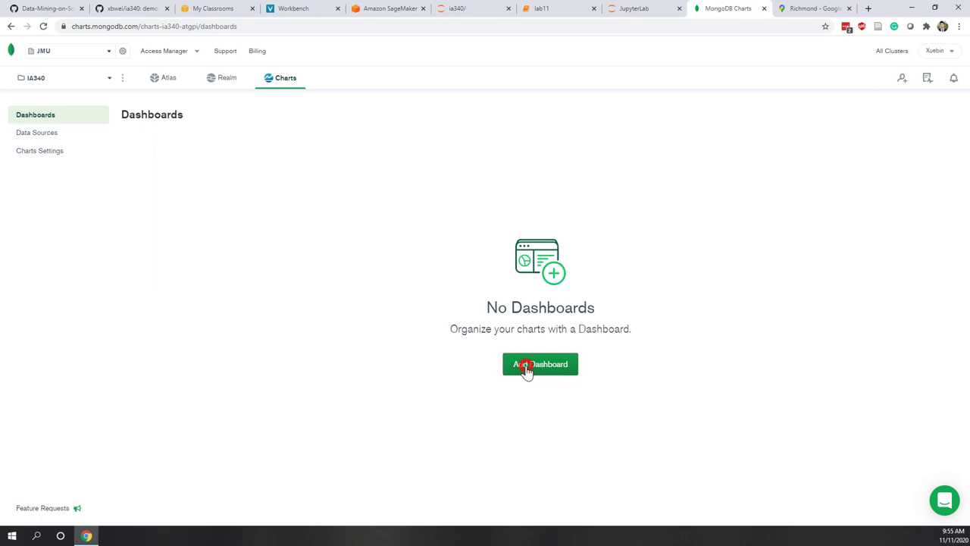
key(BackSpace)
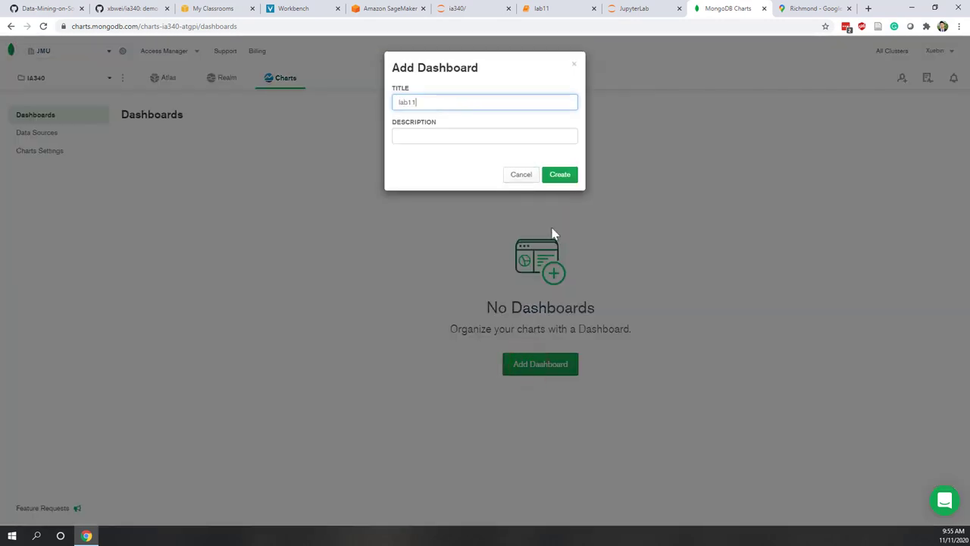
click(559, 176)
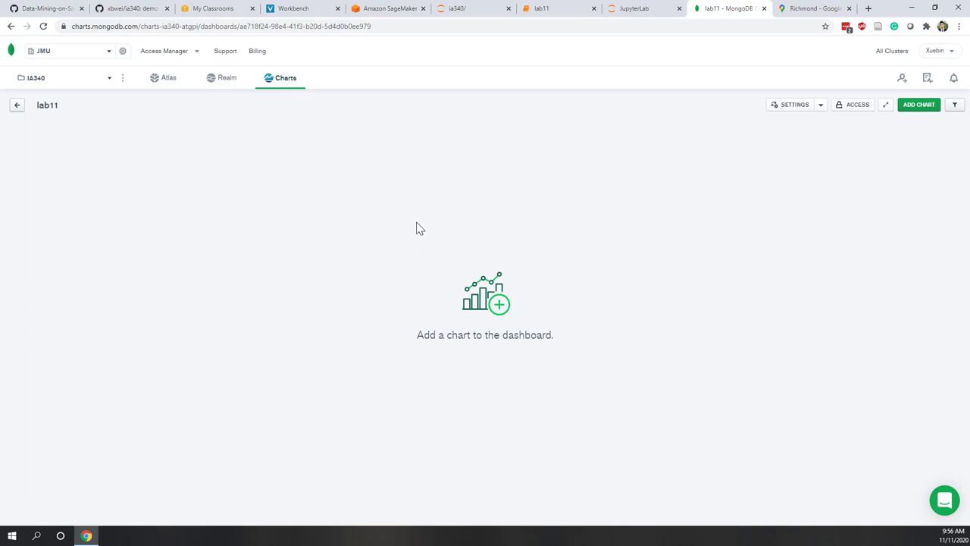
- Start a new chart in the lab11 dashboard and open the choice of data sources
click(918, 106)
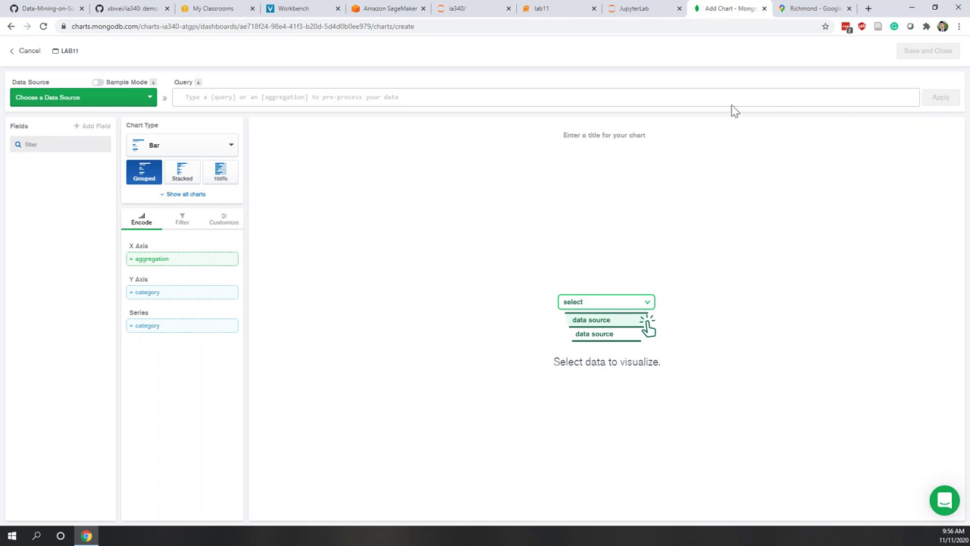
click(72, 97)
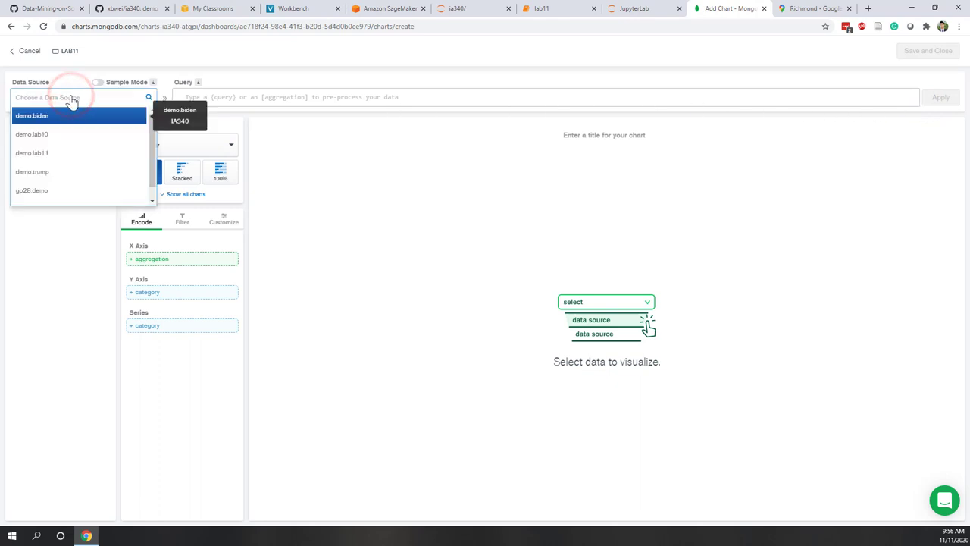
- Select demo.lab11 as the chart's data source and look through its available fields
key(Down)
key(Down)
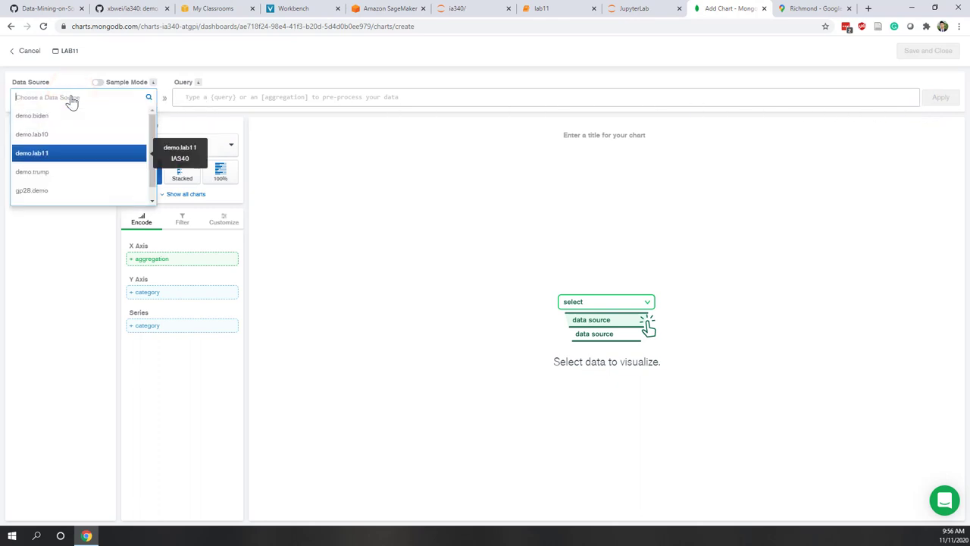
click(63, 154)
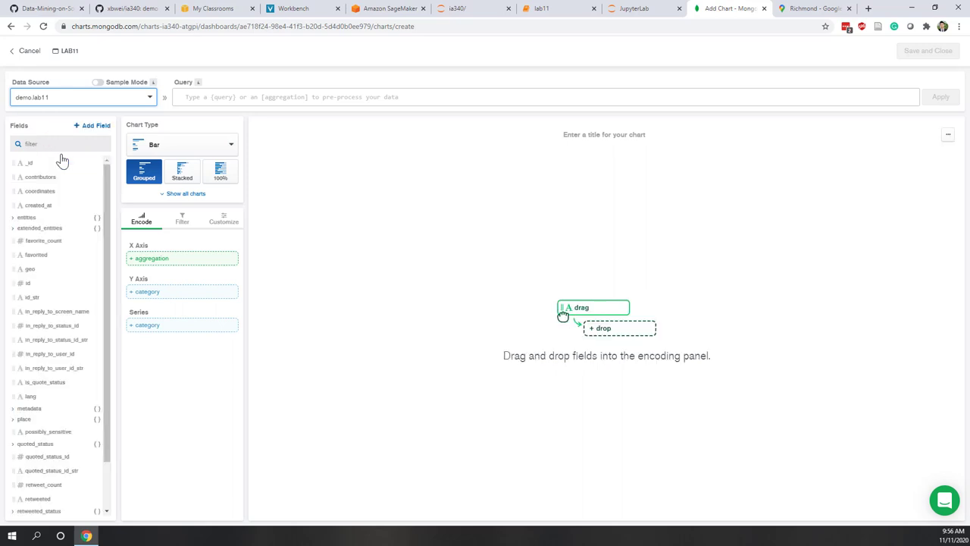
scroll(63, 310, down, 2)
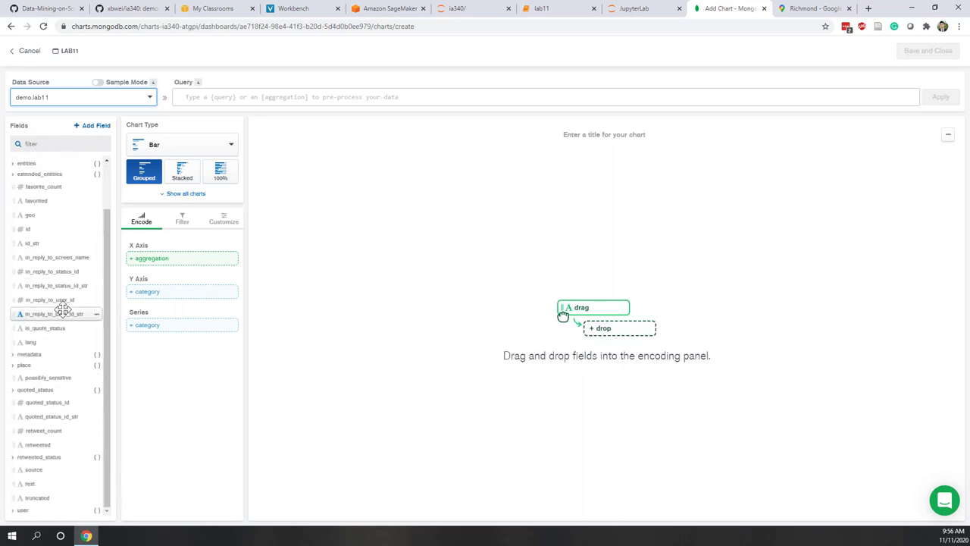
scroll(62, 310, up, 2)
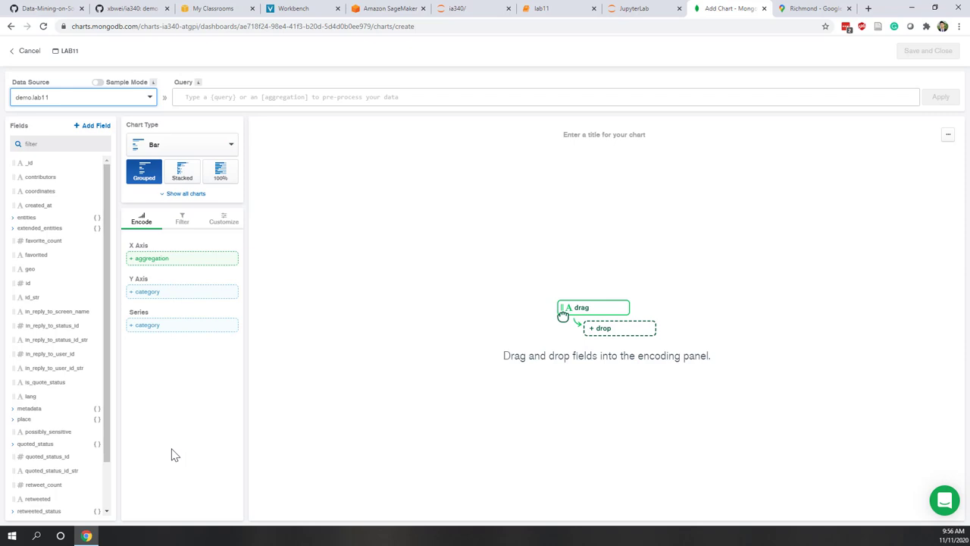
- Convert the data type of the created_at field to Date and save the conversion
click(50, 206)
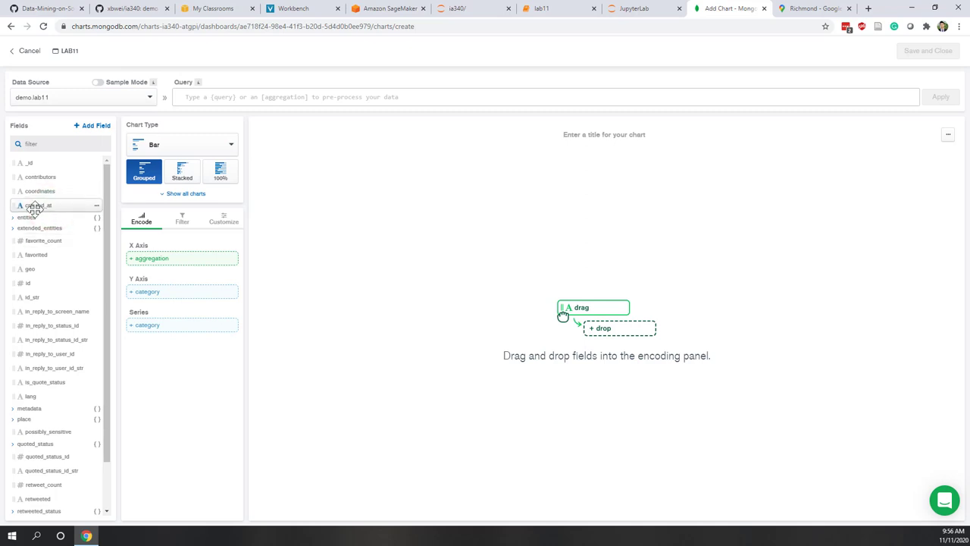
click(96, 207)
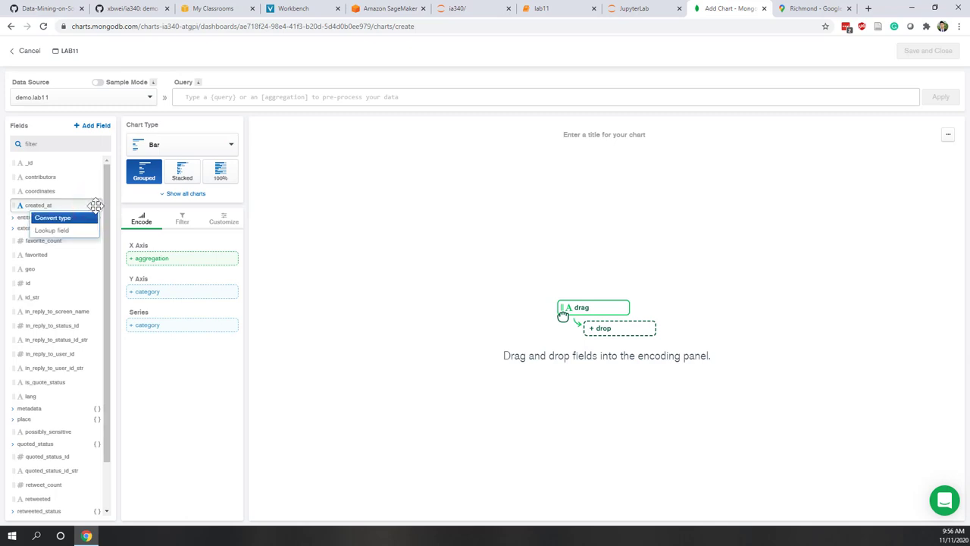
click(45, 218)
click(130, 216)
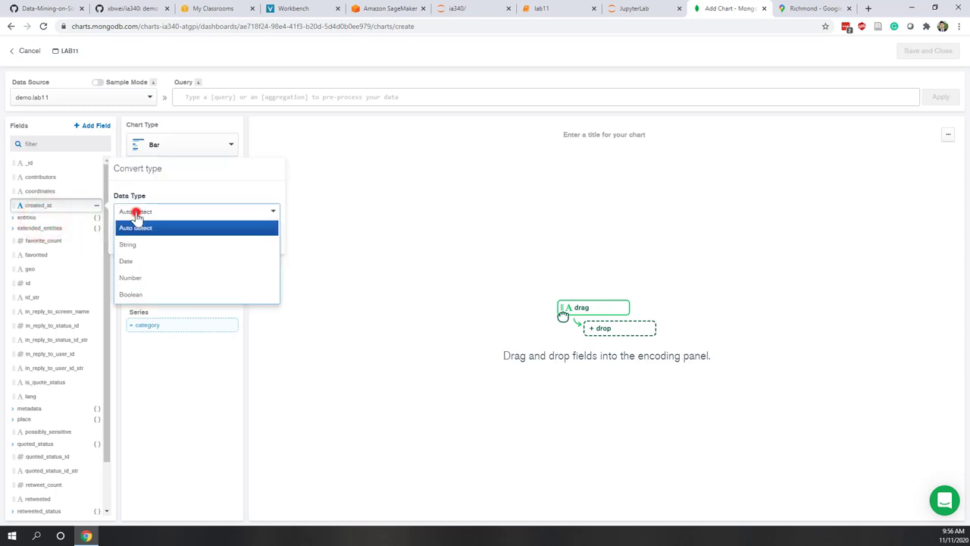
click(126, 262)
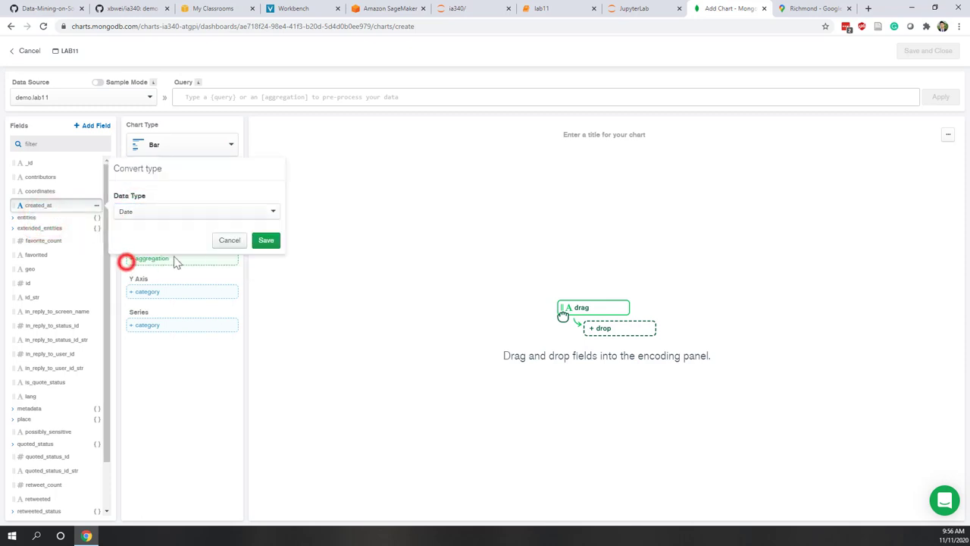
click(273, 244)
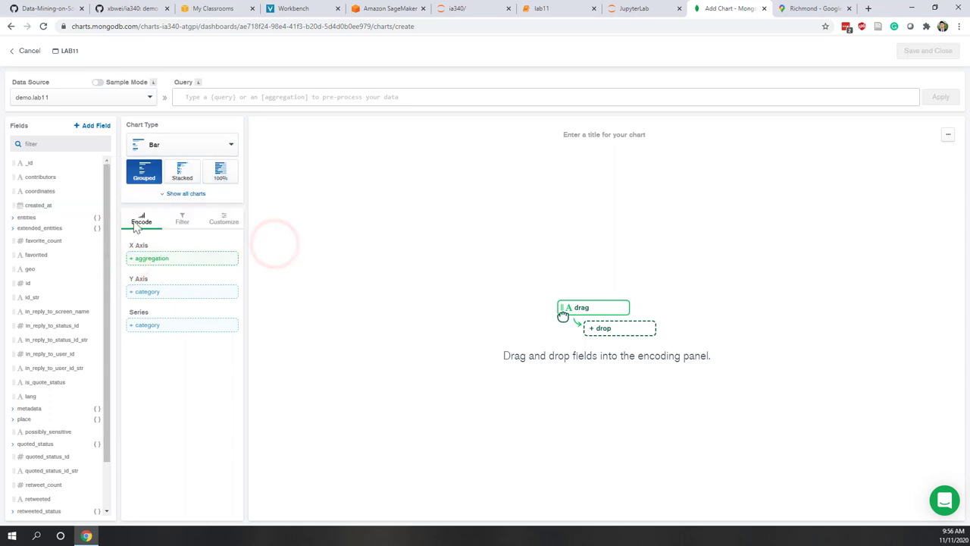
click(48, 205)
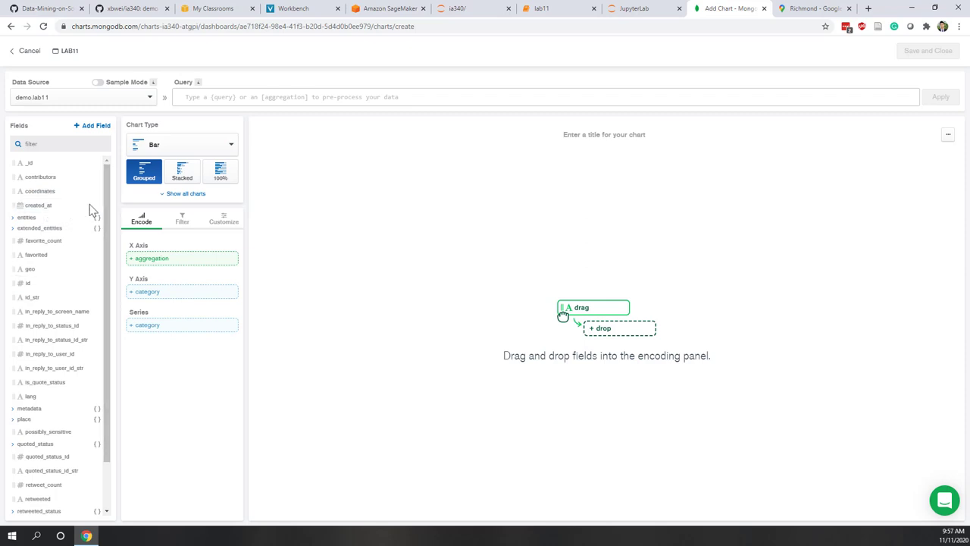
- Change the chart type from Bar to Line
click(173, 195)
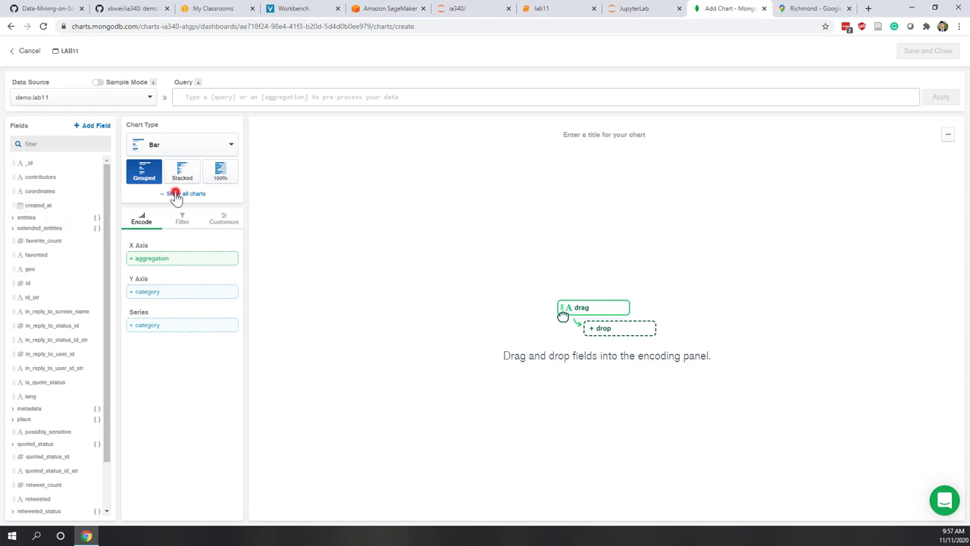
click(163, 146)
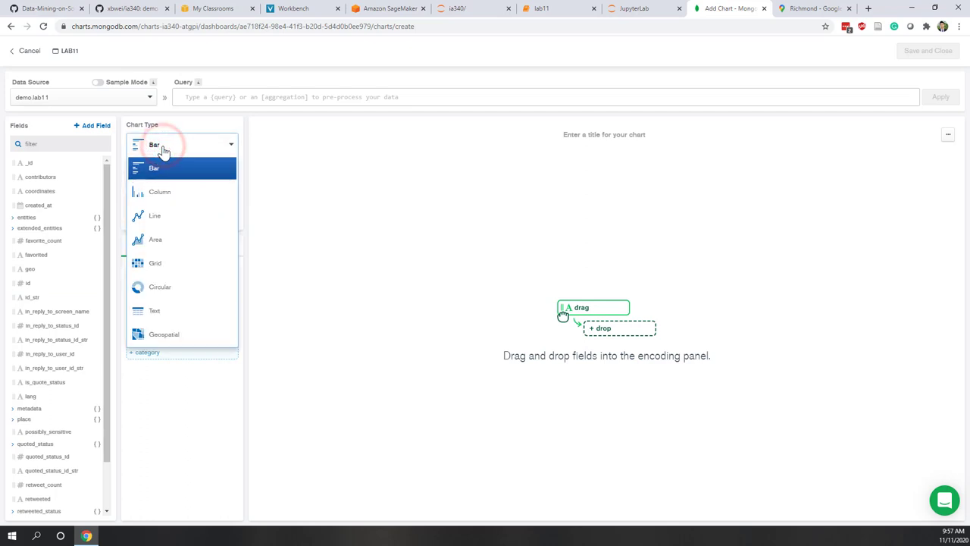
click(159, 216)
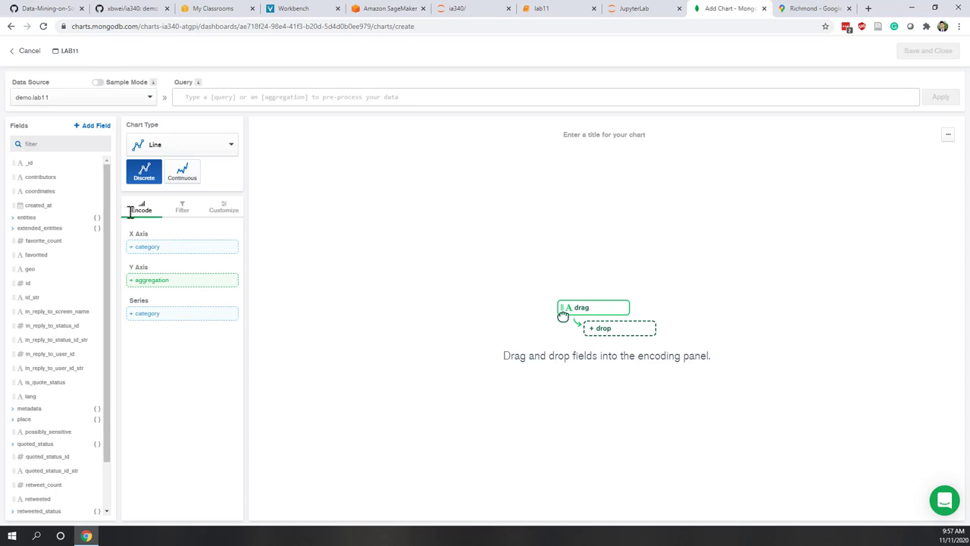
- Assign created_at to the X axis and bin it by Day of the Week
drag(50, 205, 154, 254)
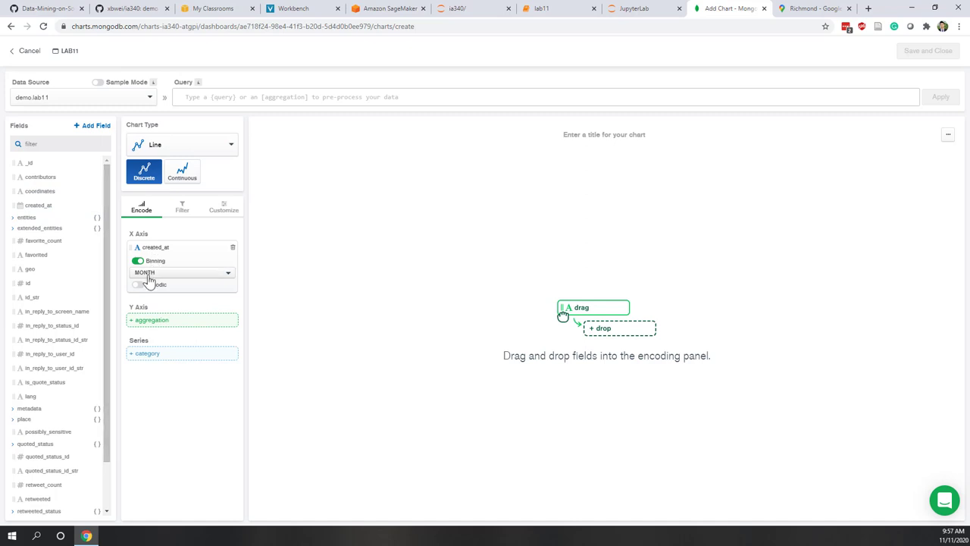
click(148, 276)
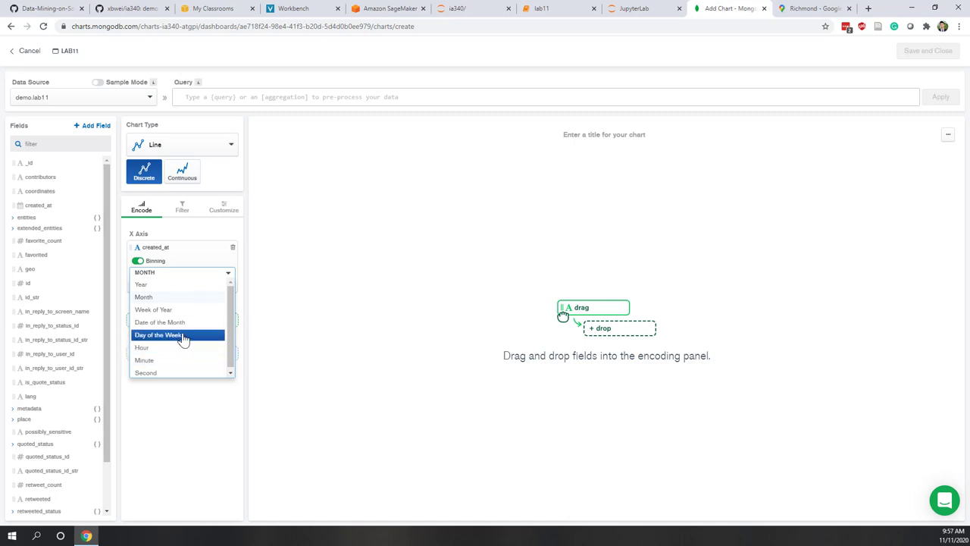
click(183, 336)
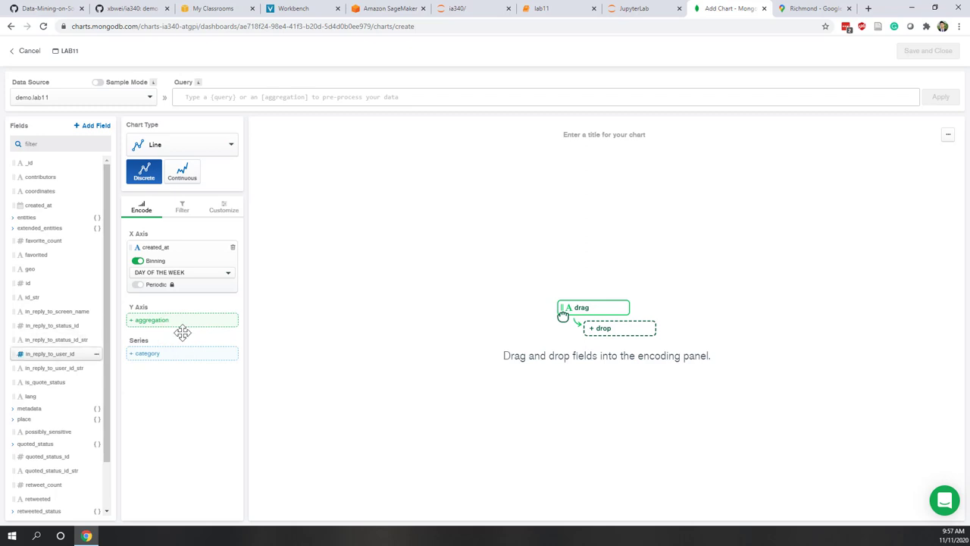
- Plot the count of _id on the Y axis and set the created_at binning to Hour
drag(36, 163, 159, 333)
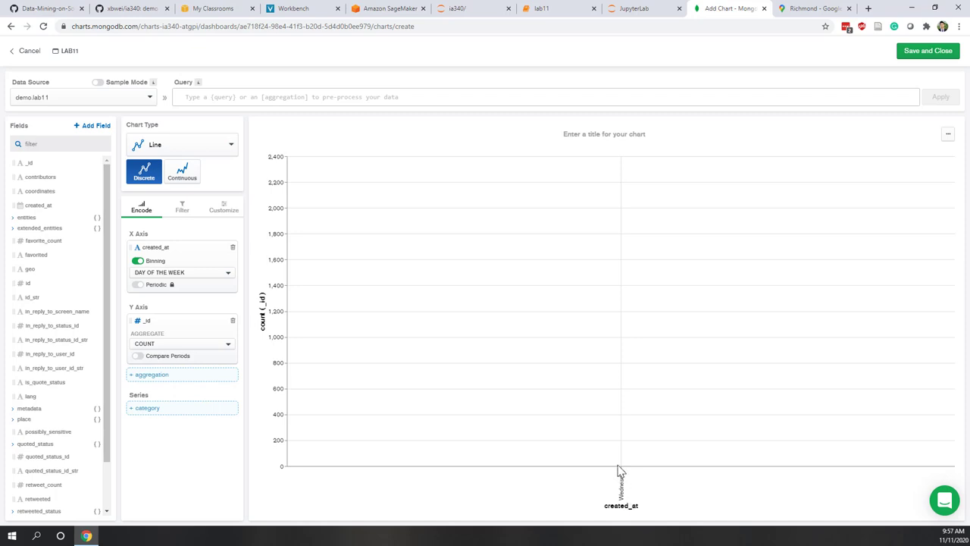
click(184, 273)
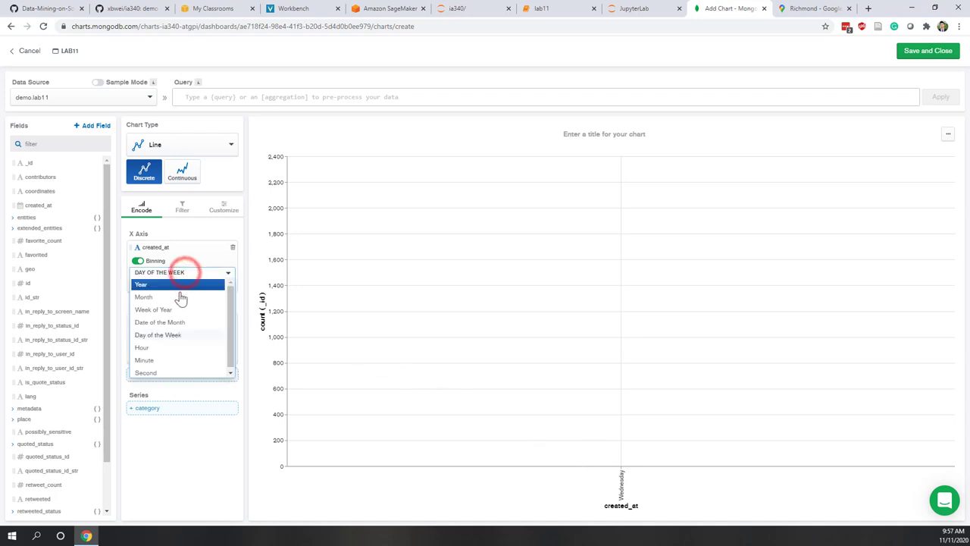
click(163, 348)
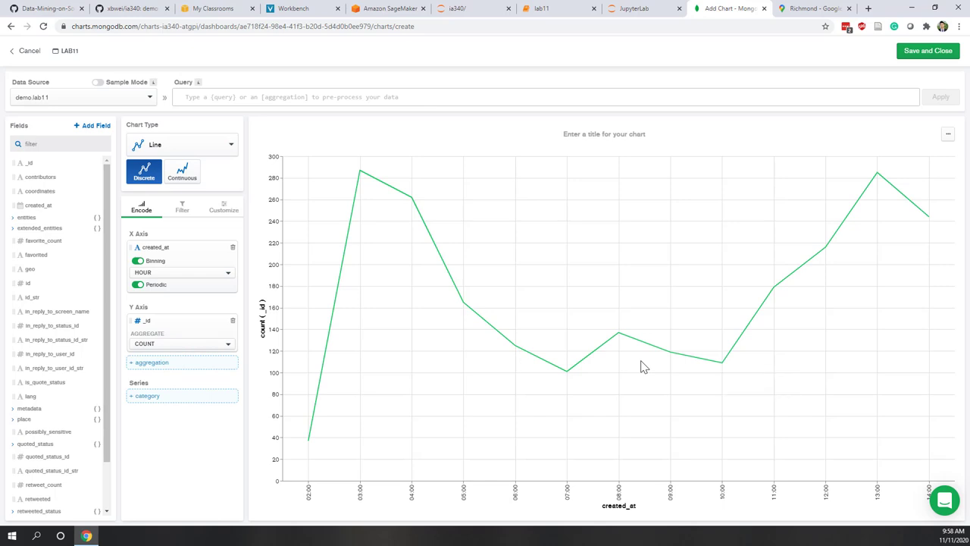
- Turn off binning for created_at to view the unbinned line, and turn binning back on
click(185, 275)
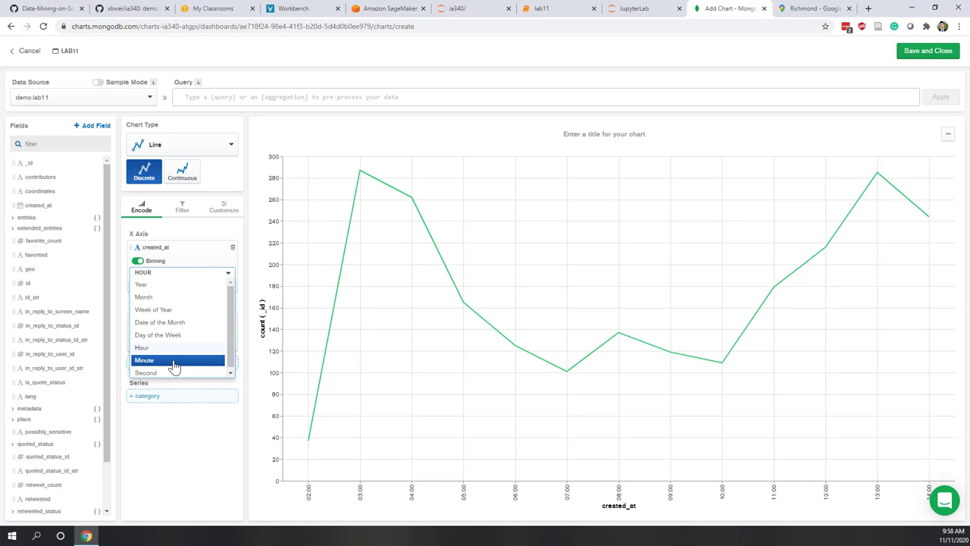
click(175, 483)
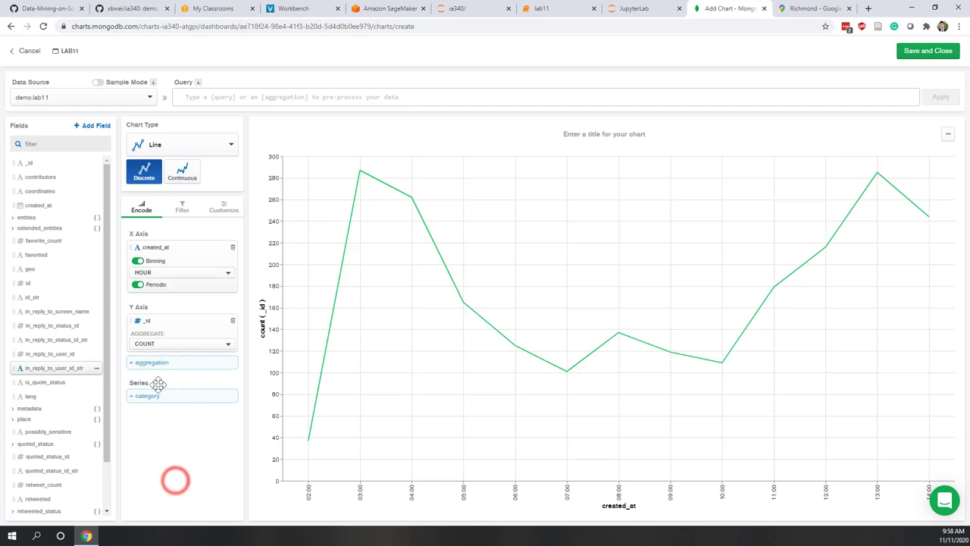
click(137, 263)
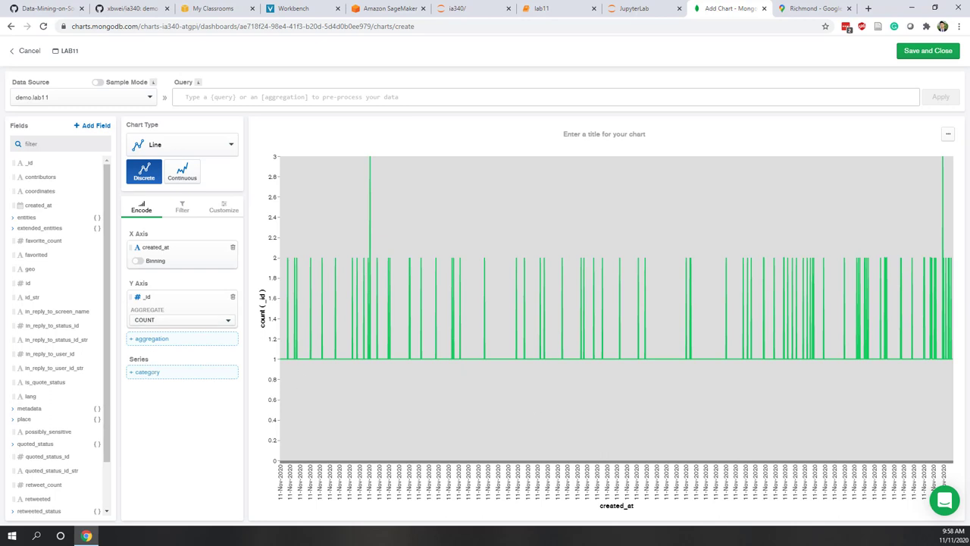
click(138, 260)
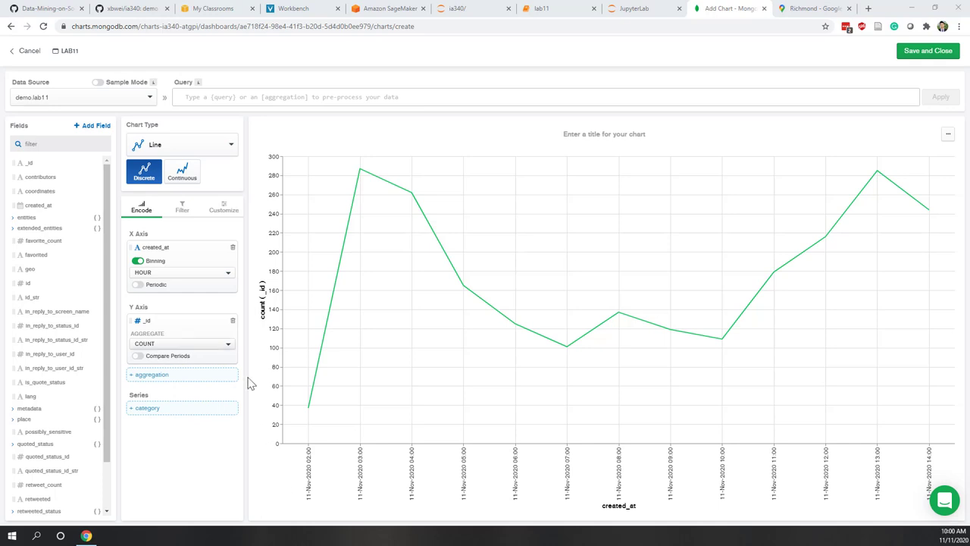
- Compare the hourly bins of created_at with Day of the Week bins and with no binning, ending on Hour
click(216, 272)
click(168, 341)
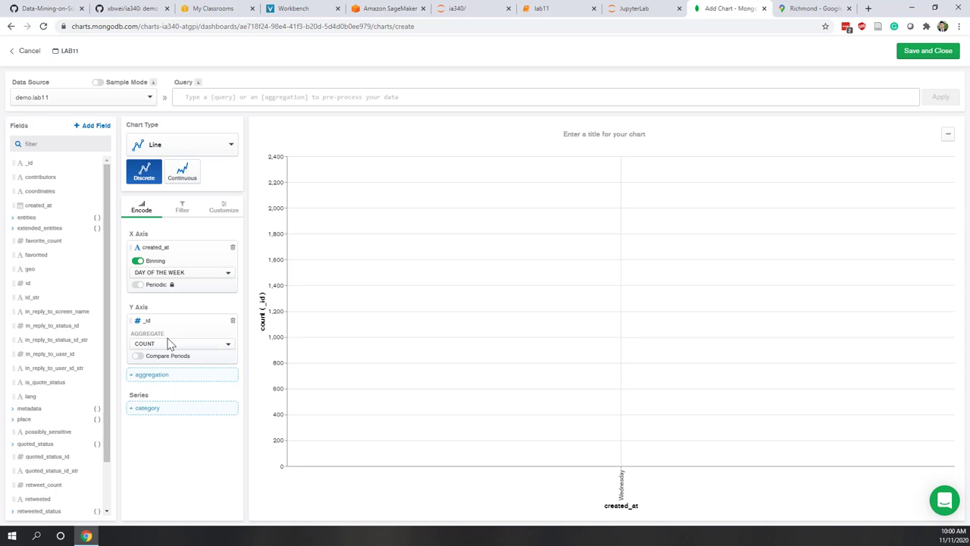
click(183, 274)
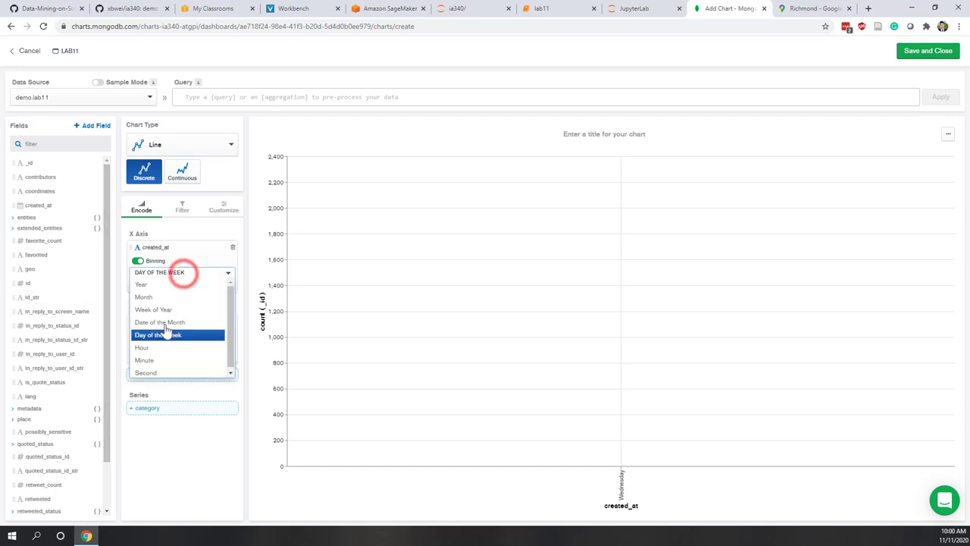
click(156, 347)
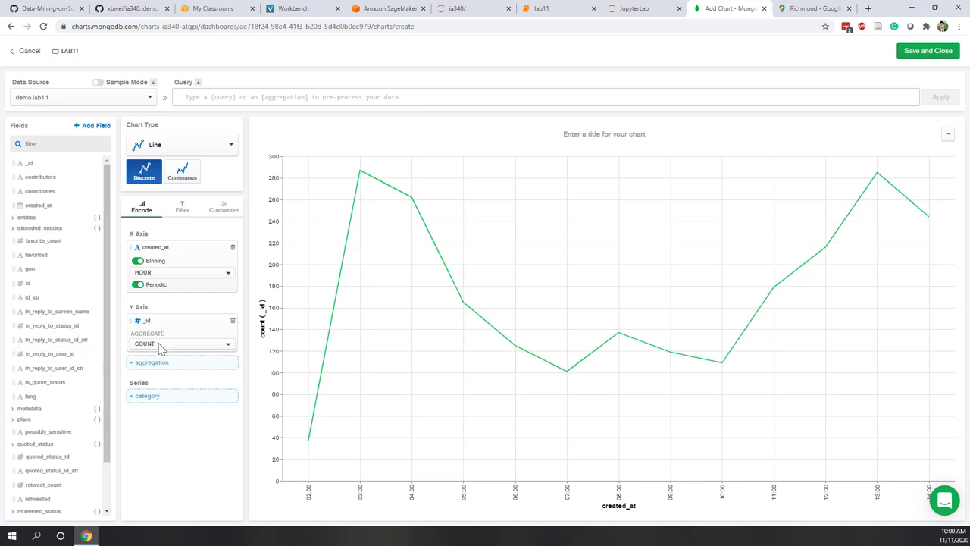
click(139, 261)
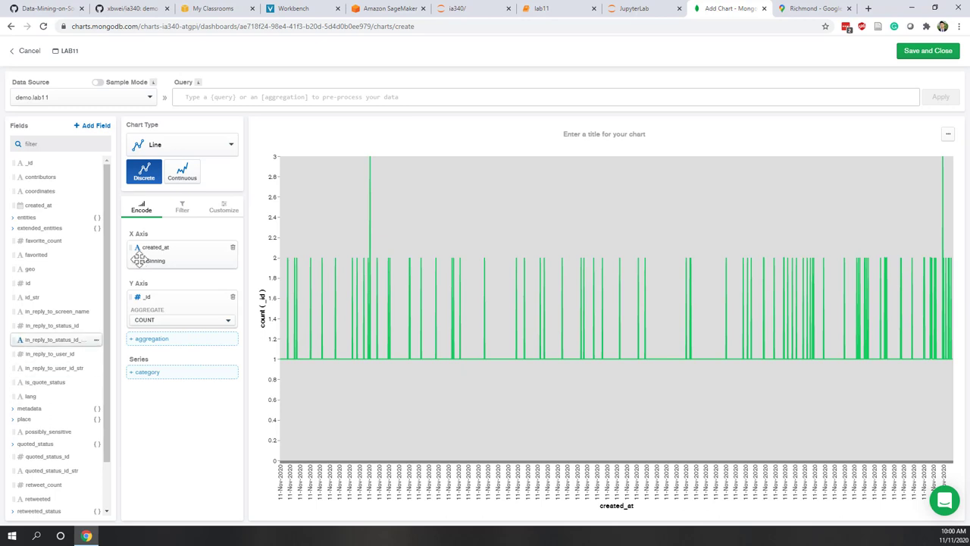
click(138, 261)
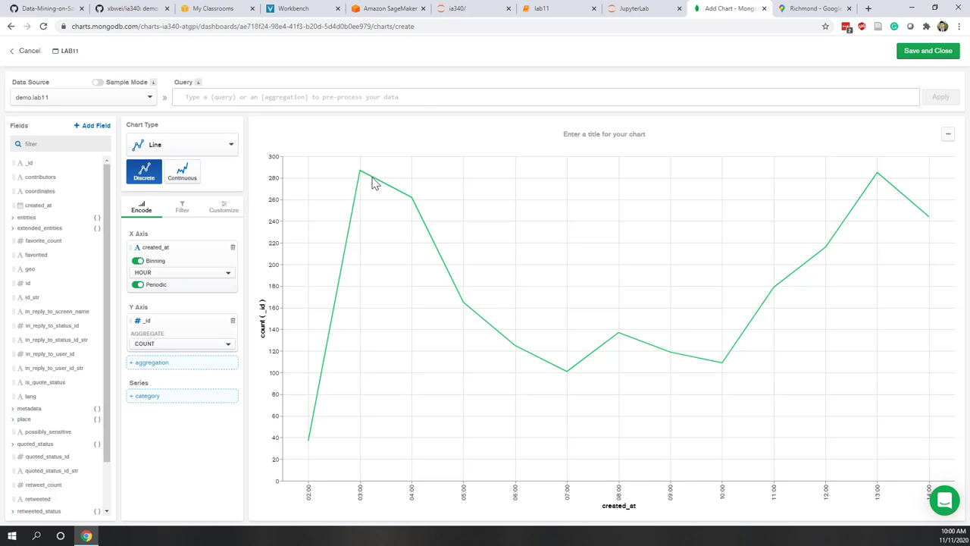
- Add a relative created_at filter that starts from the last 1 hours
click(181, 210)
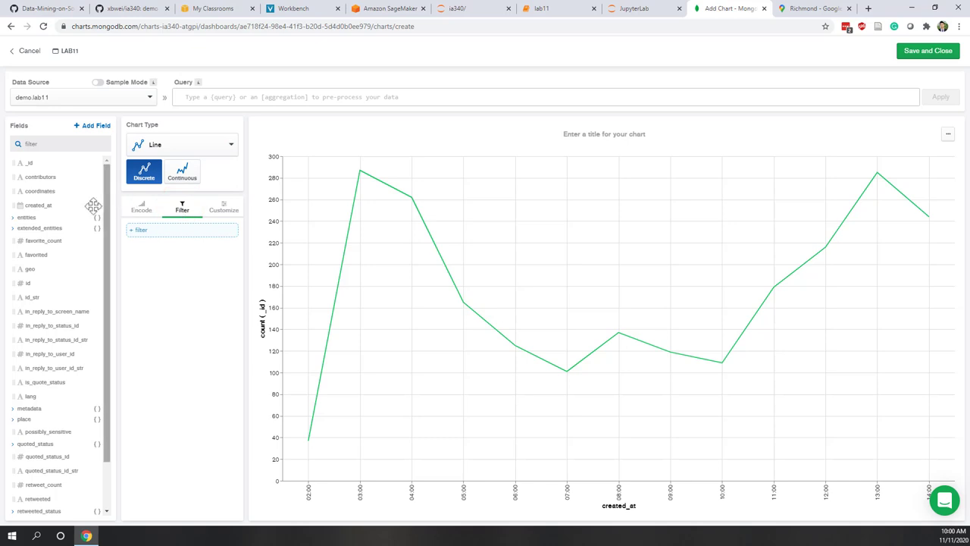
drag(43, 205, 152, 231)
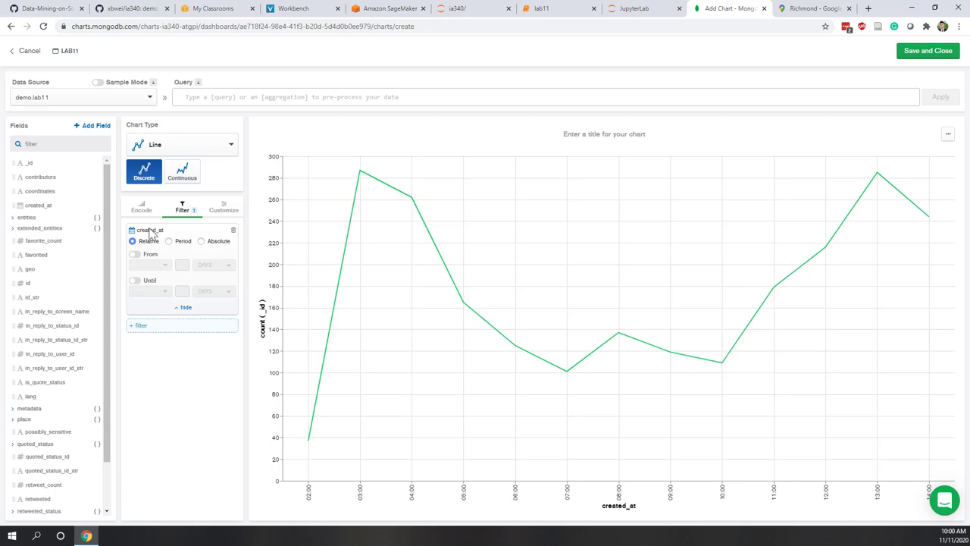
click(135, 255)
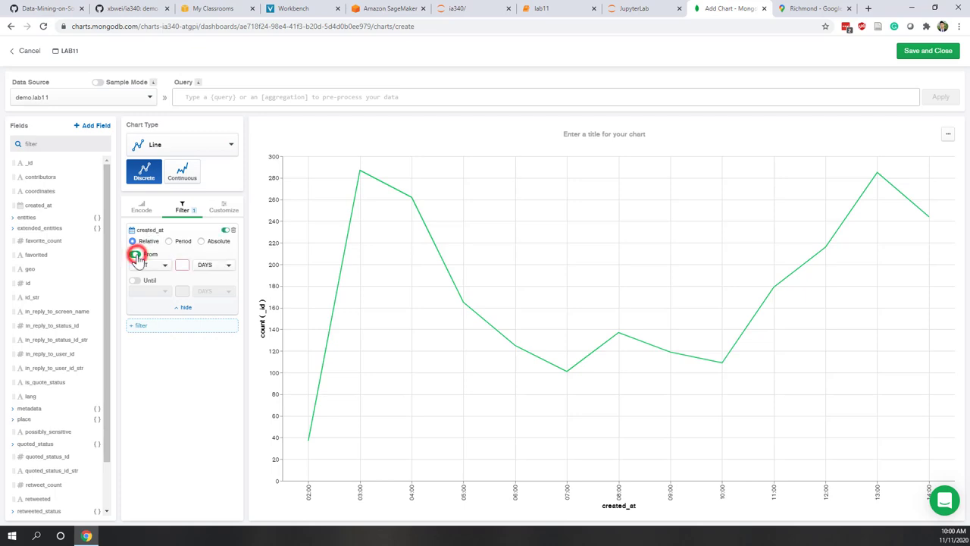
click(217, 264)
click(216, 290)
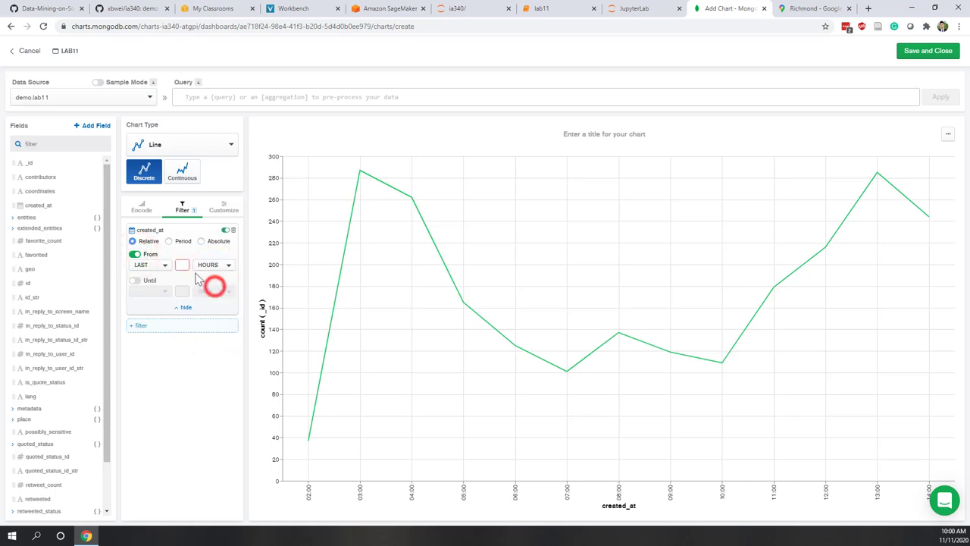
click(184, 265)
text(1)
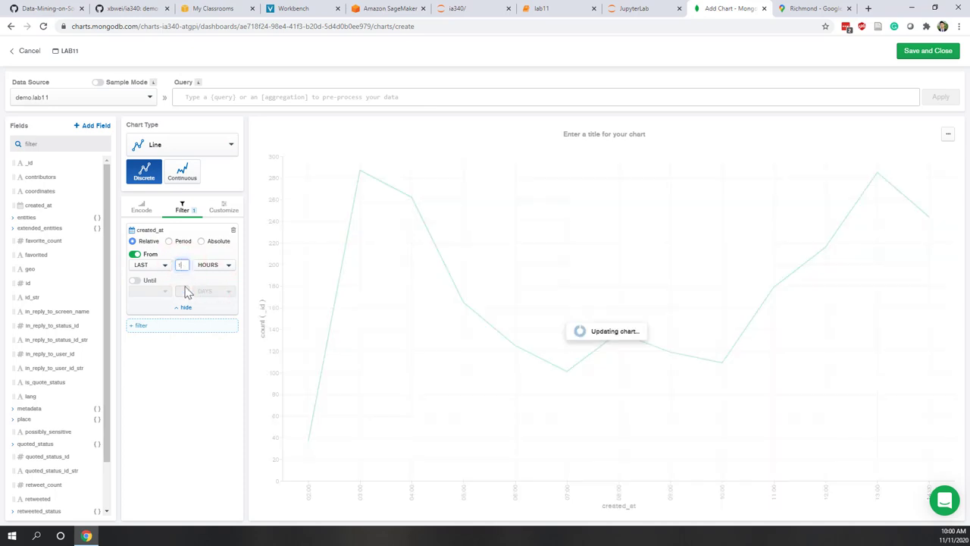
click(191, 387)
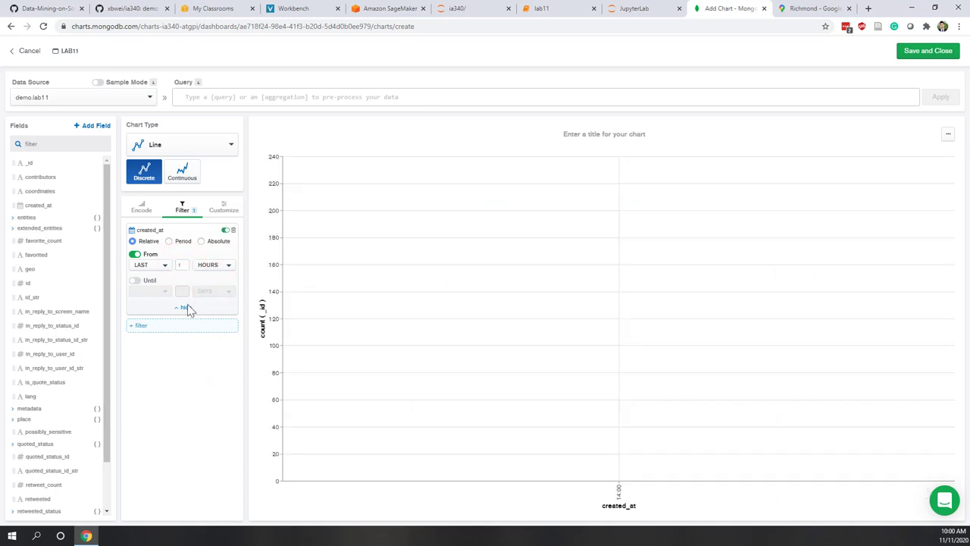
- Set the created_at filter to start from the last 3 hours, and switch off its From limit
double_click(186, 264)
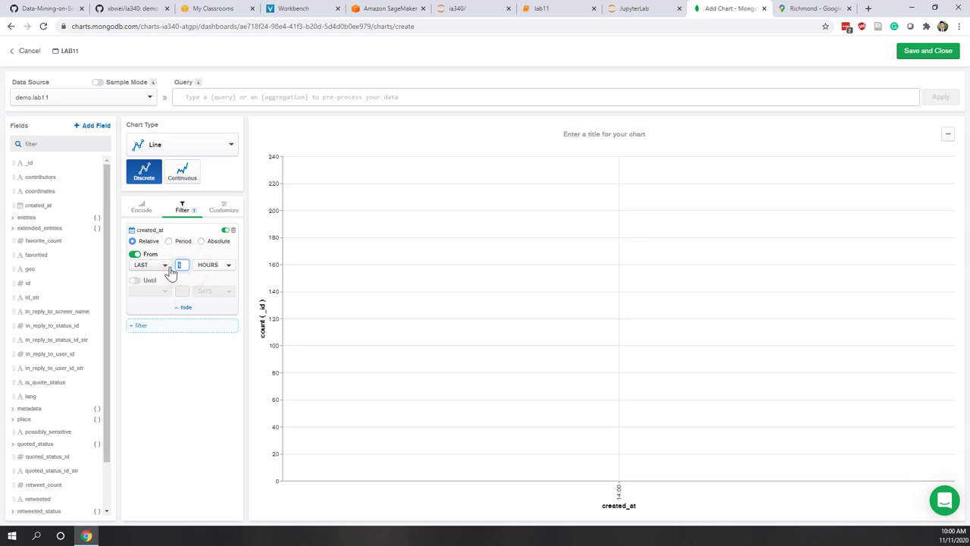
text(3)
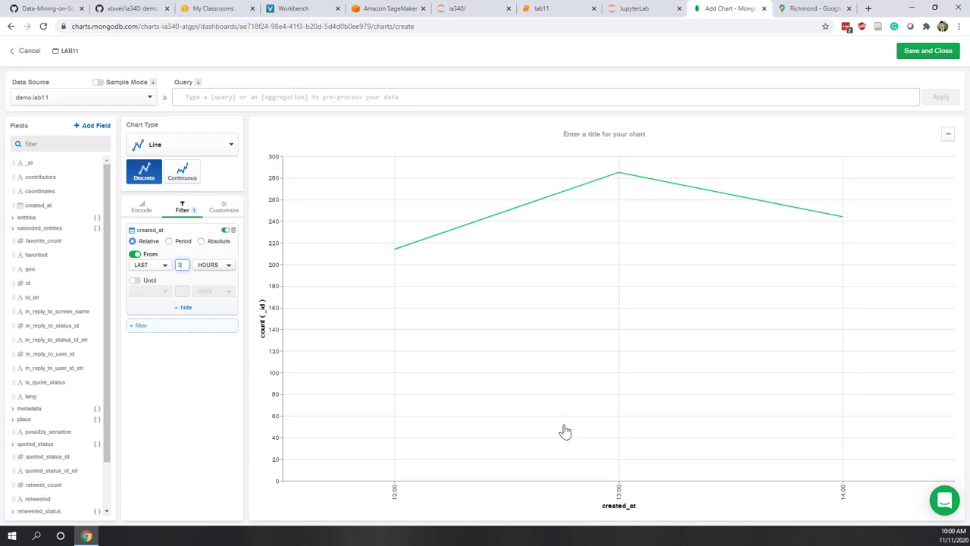
click(134, 255)
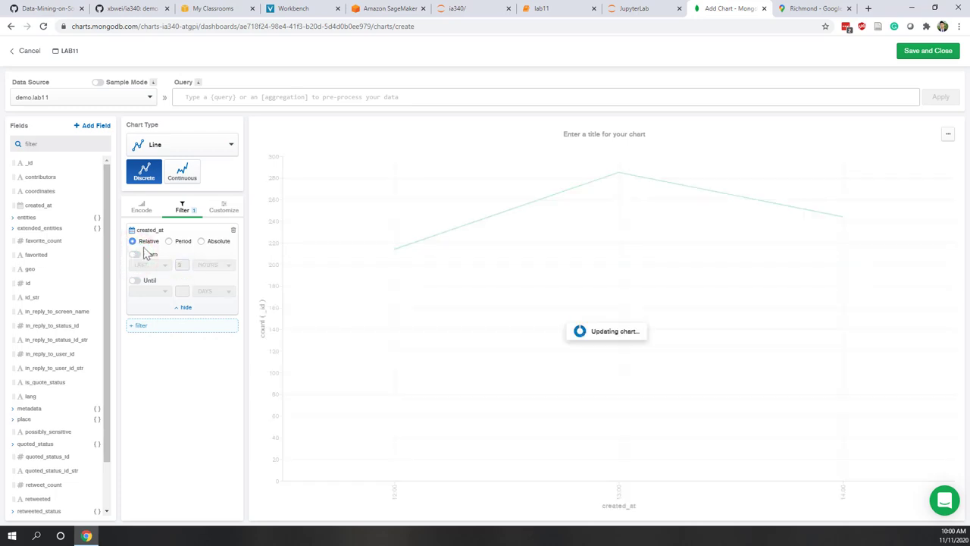
- Override the created_at X axis label in the chart's customization settings with "Time"
click(225, 211)
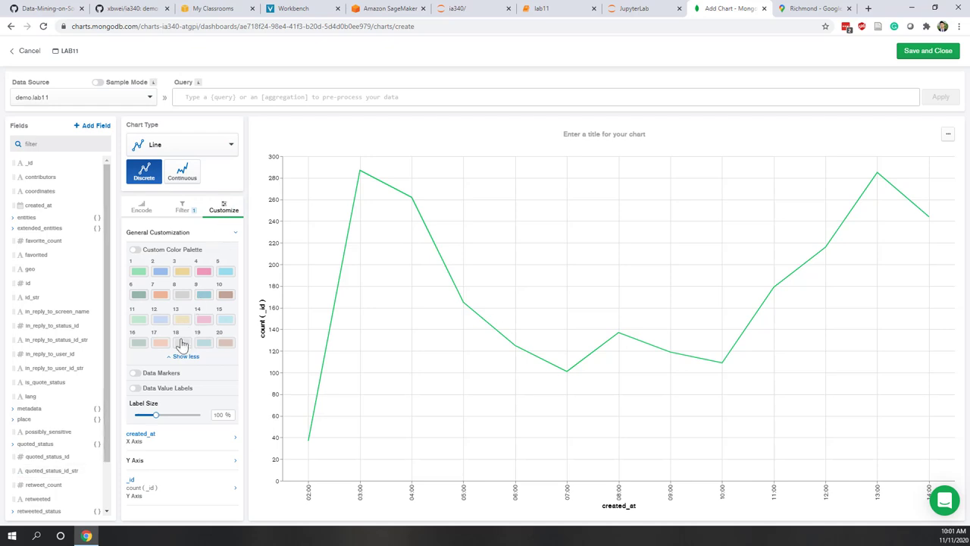
click(143, 439)
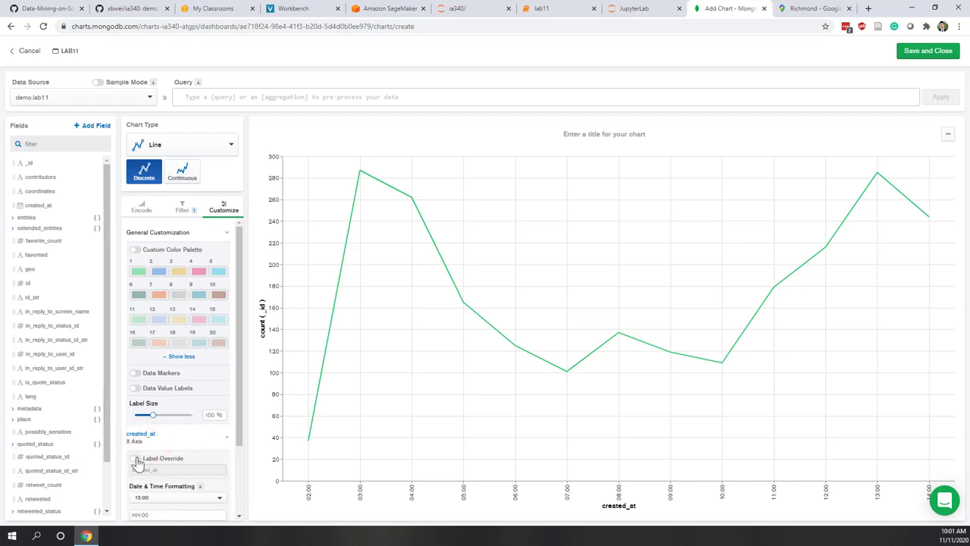
click(135, 458)
click(164, 470)
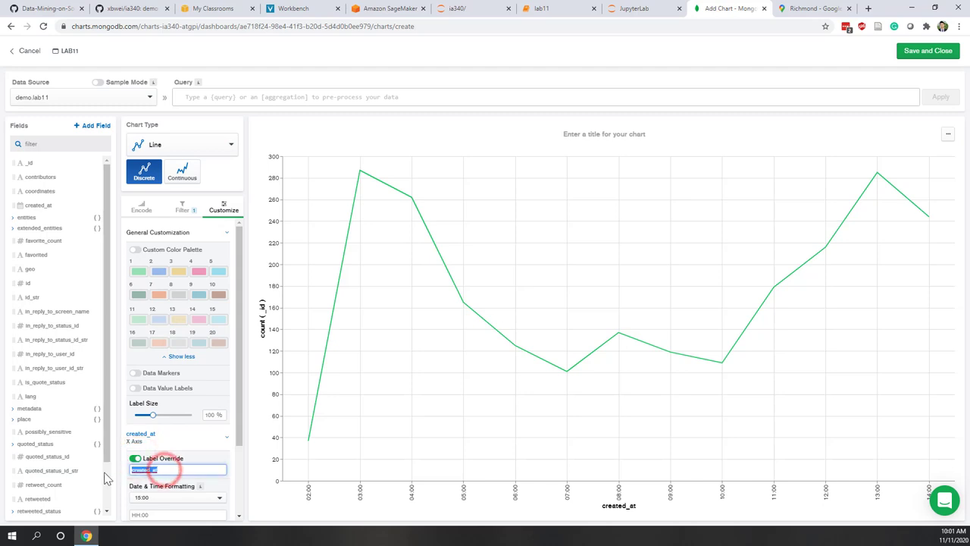
text(Time)
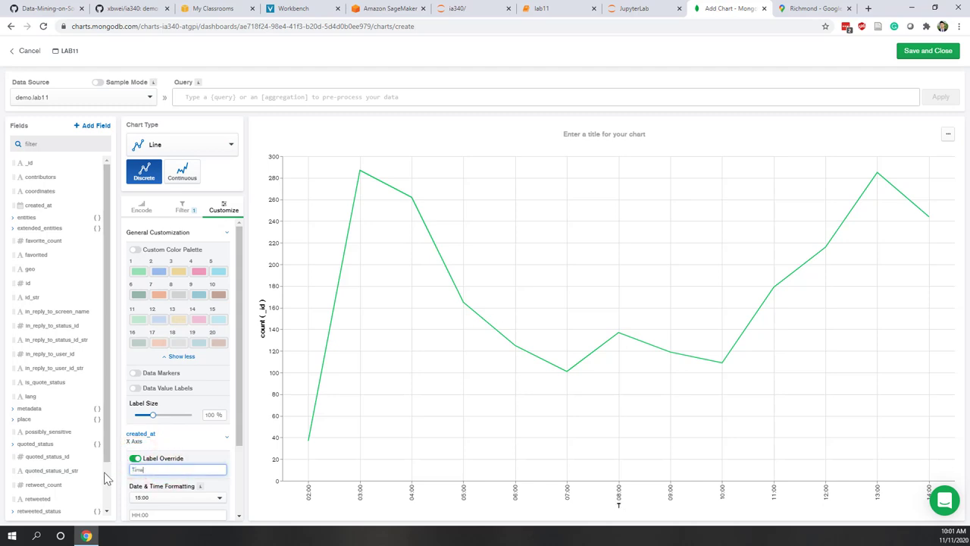
- Enable time zone conversion for the created_at X axis and choose (UTC-05:00) Eastern Time (US & Canada)
scroll(169, 440, down, 2)
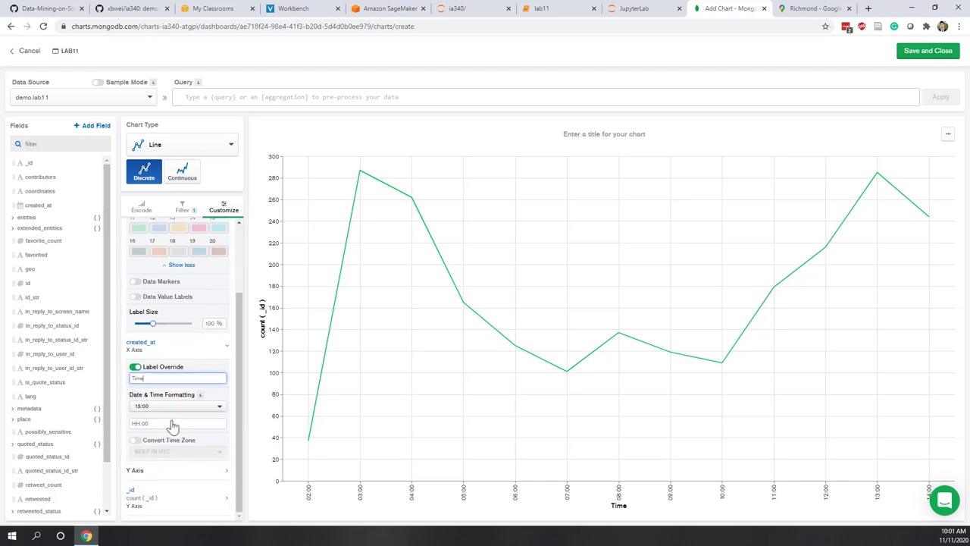
click(173, 406)
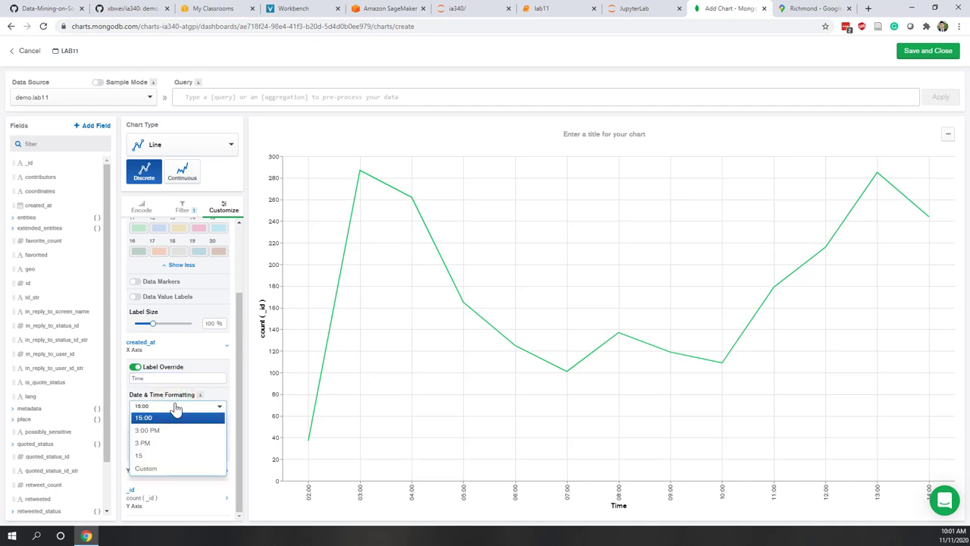
click(175, 407)
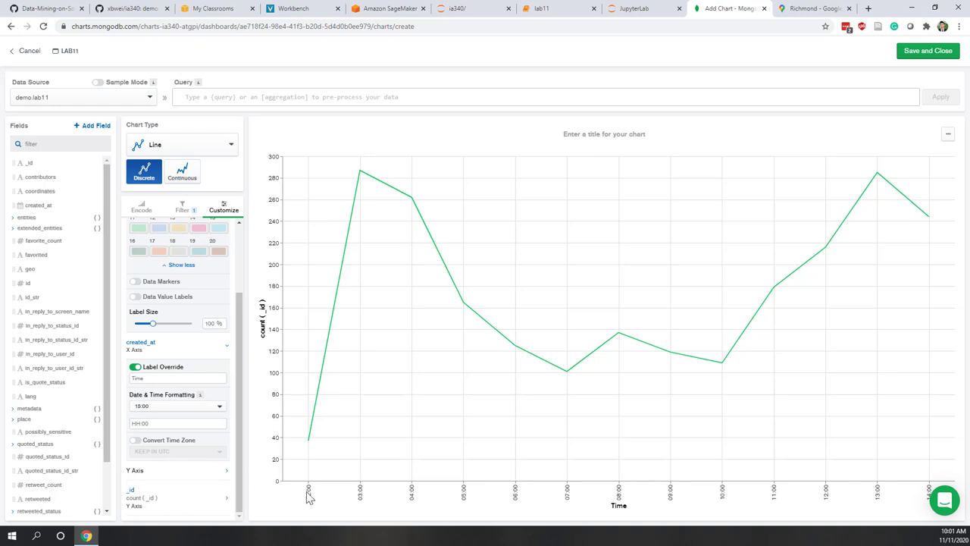
click(136, 442)
click(157, 451)
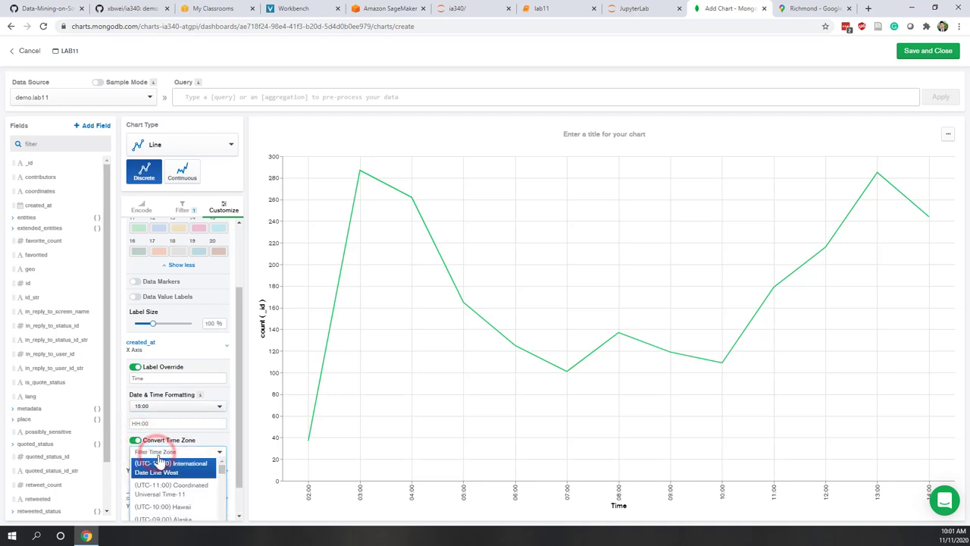
scroll(188, 488, down, 5)
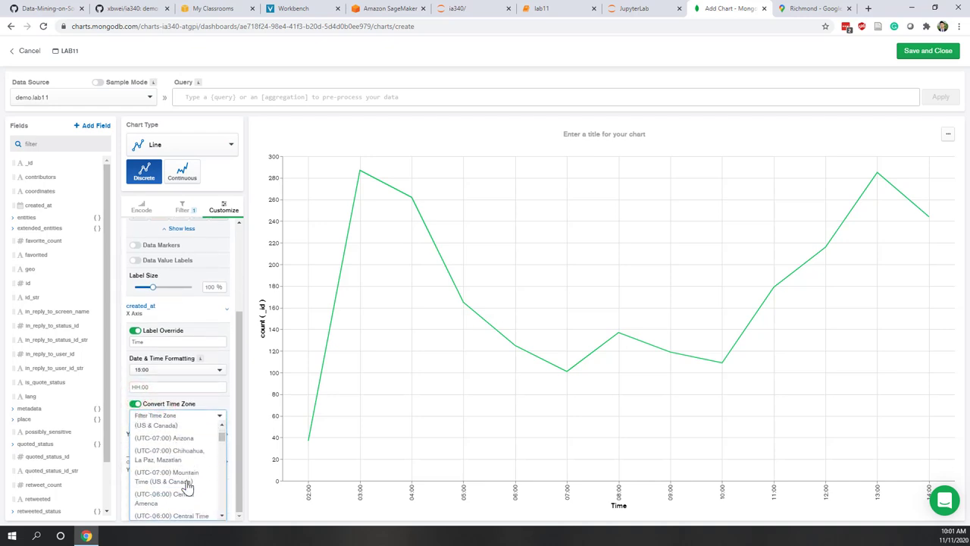
scroll(187, 487, down, 1)
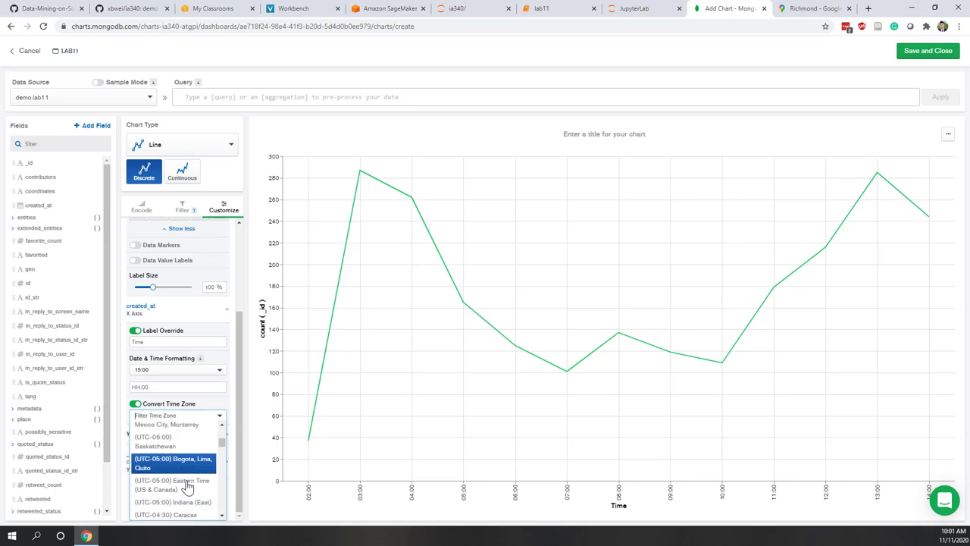
click(187, 459)
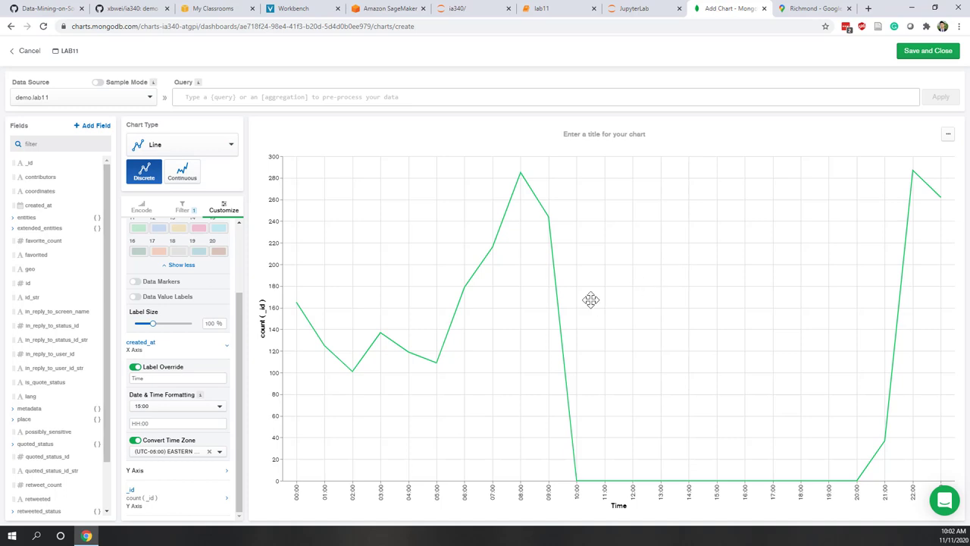
- Override the label of the count of _id on the Y axis with "Number of Tweets"
click(161, 498)
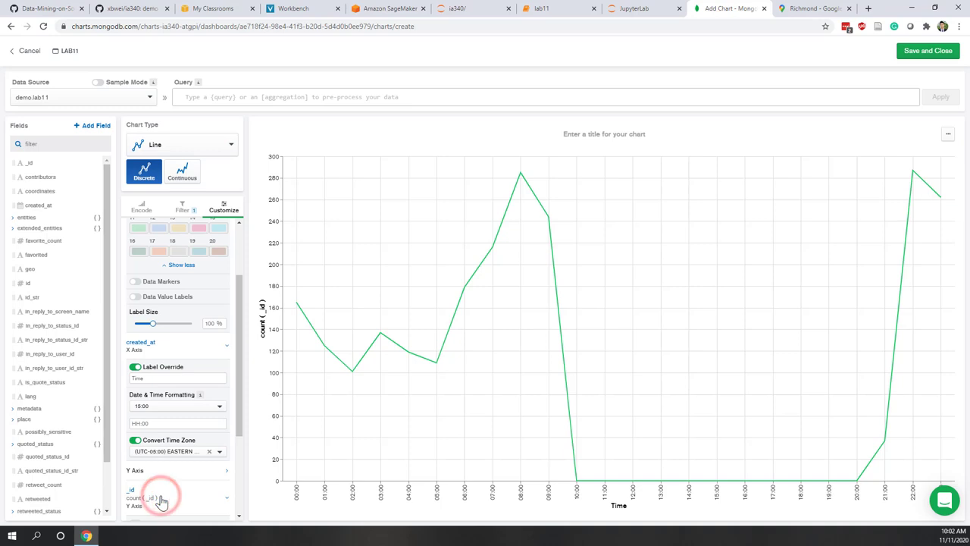
scroll(160, 491, down, 2)
click(136, 382)
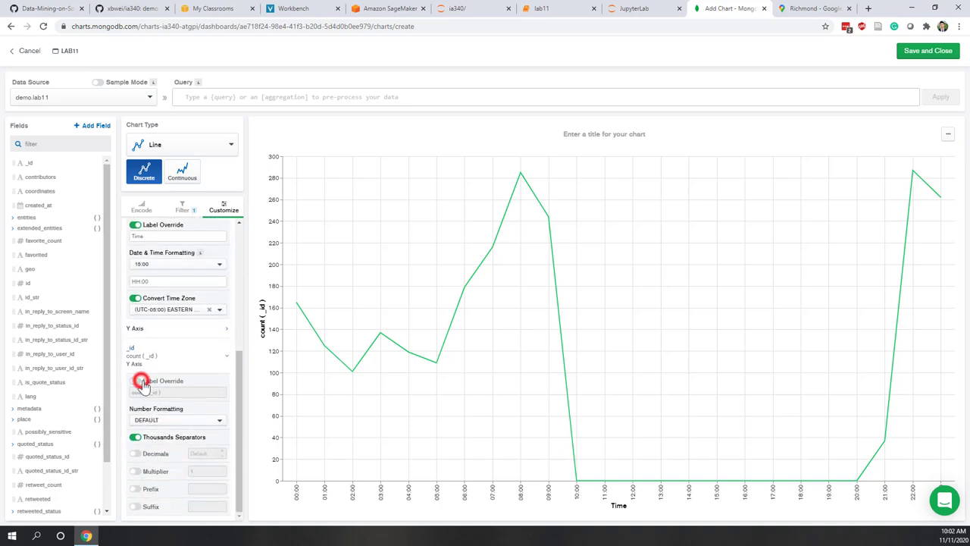
click(173, 391)
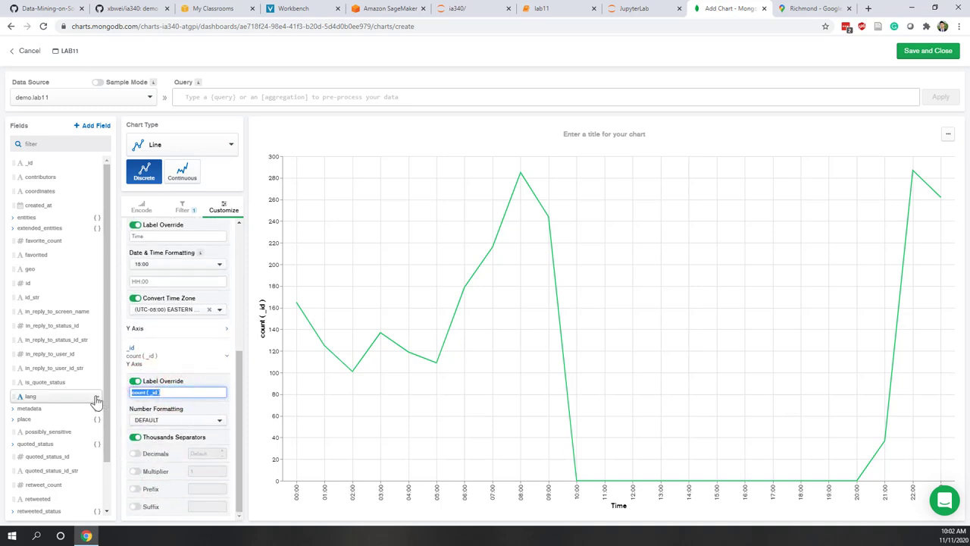
text(Nu)
key(BackSpace)
key(BackSpace)
key(BackSpace)
key(BackSpace)
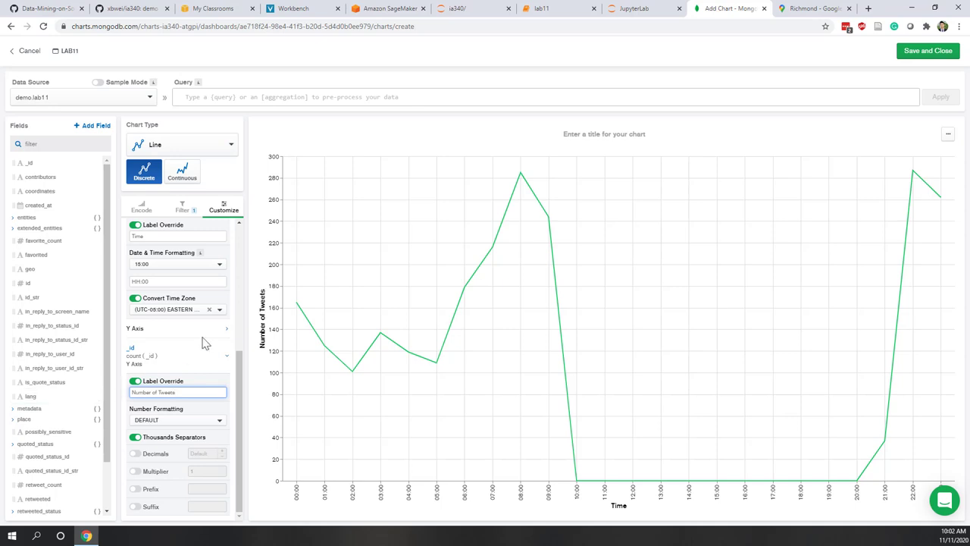
- Give the chart the title "Tweets over time"
click(574, 134)
click(656, 138)
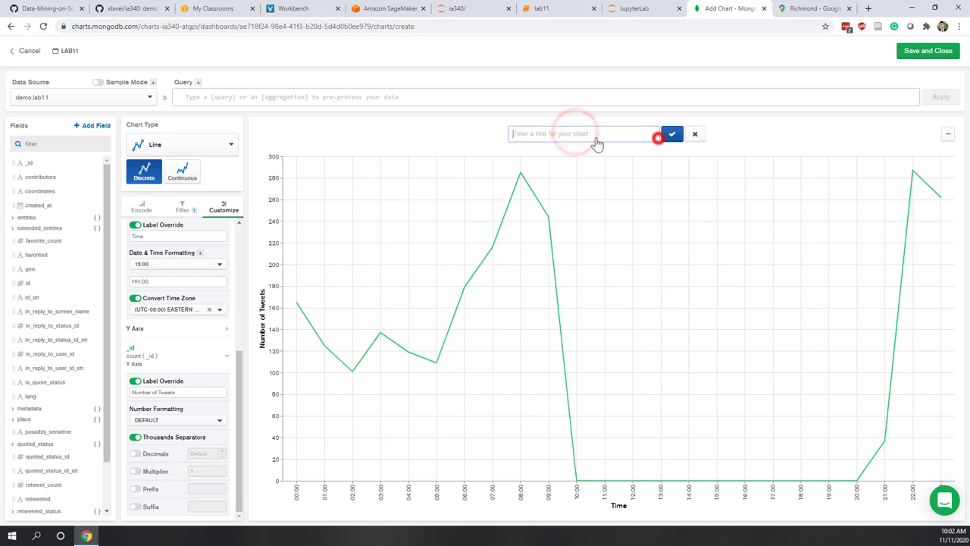
text(Tweets over time)
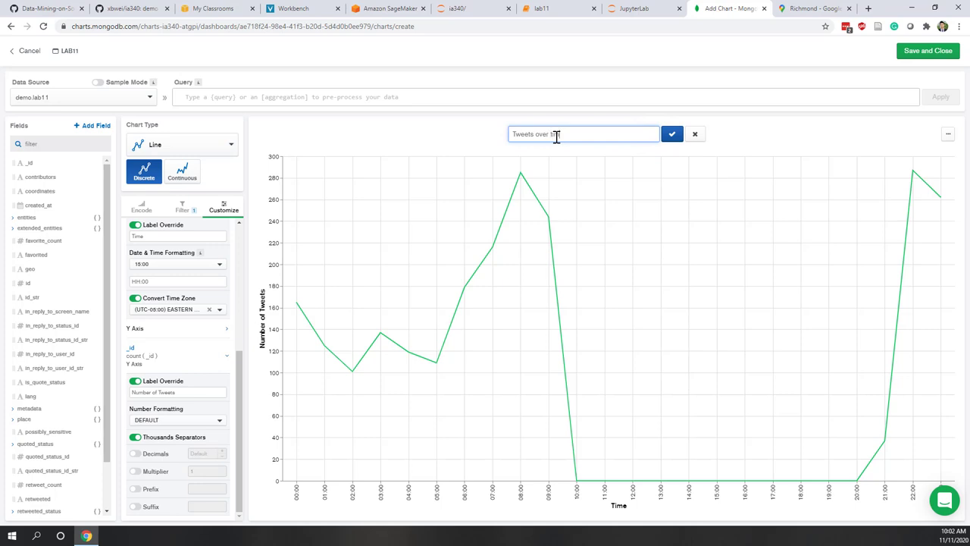
click(671, 134)
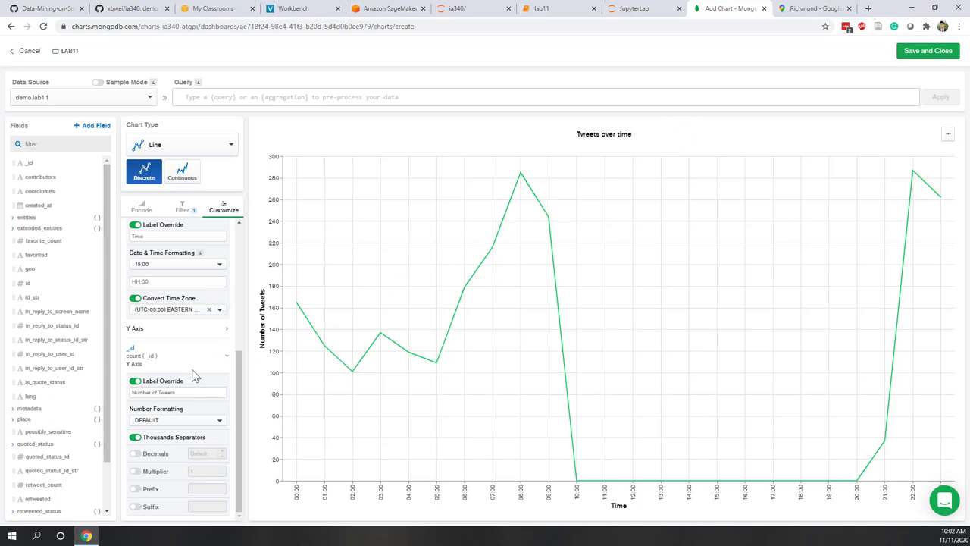
- Enable the custom color palette and set color 1 to blue 196EE6
scroll(193, 375, up, 5)
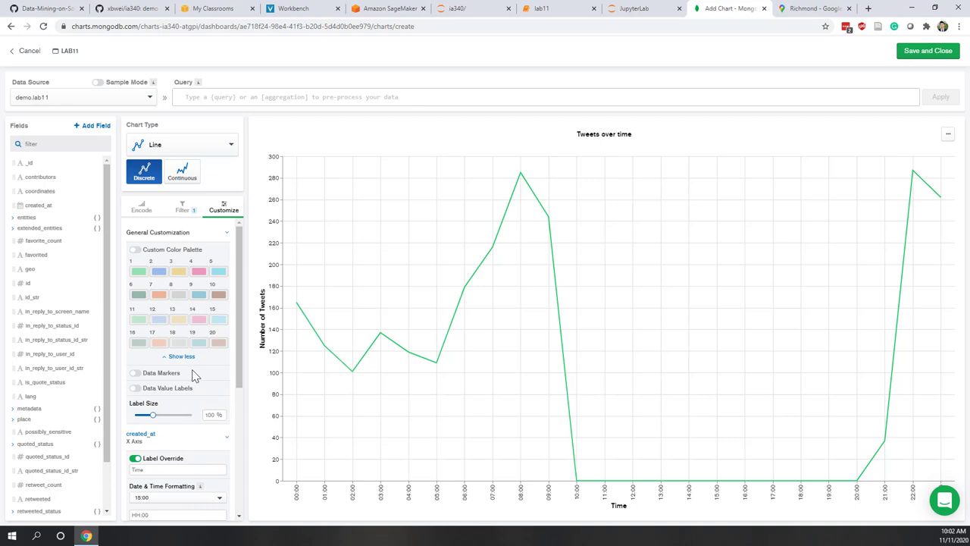
click(136, 250)
click(138, 272)
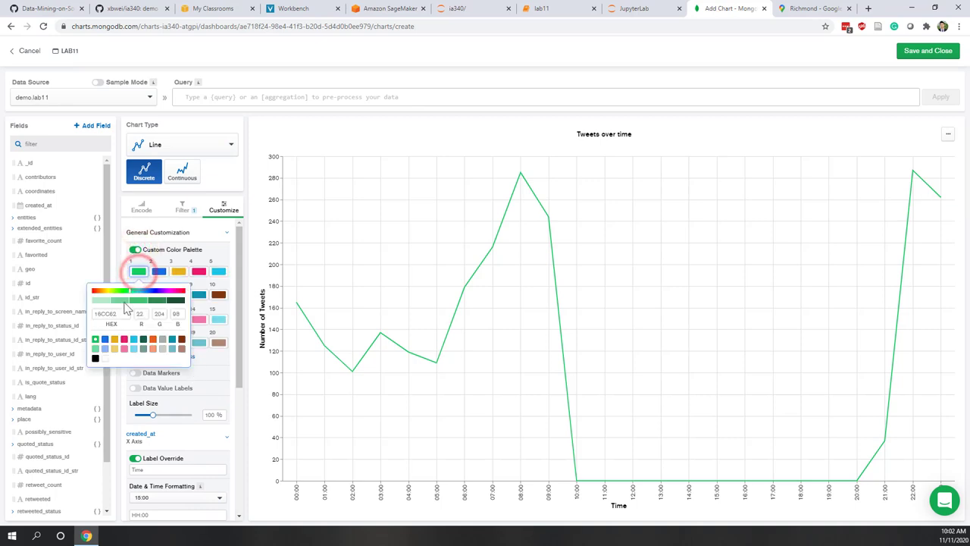
click(104, 339)
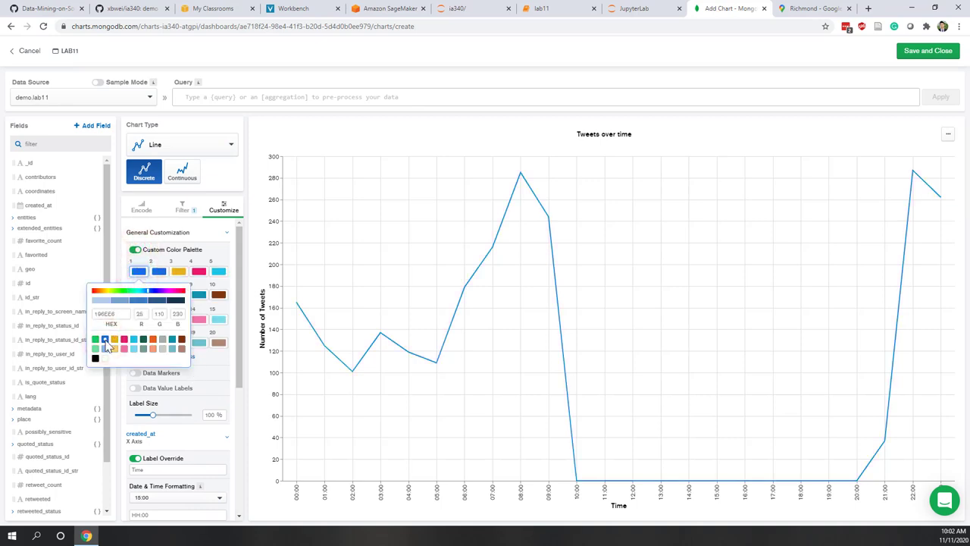
click(371, 135)
- Save the finished line chart to the dashboard and widen its tile to about one and a half times its width
click(924, 50)
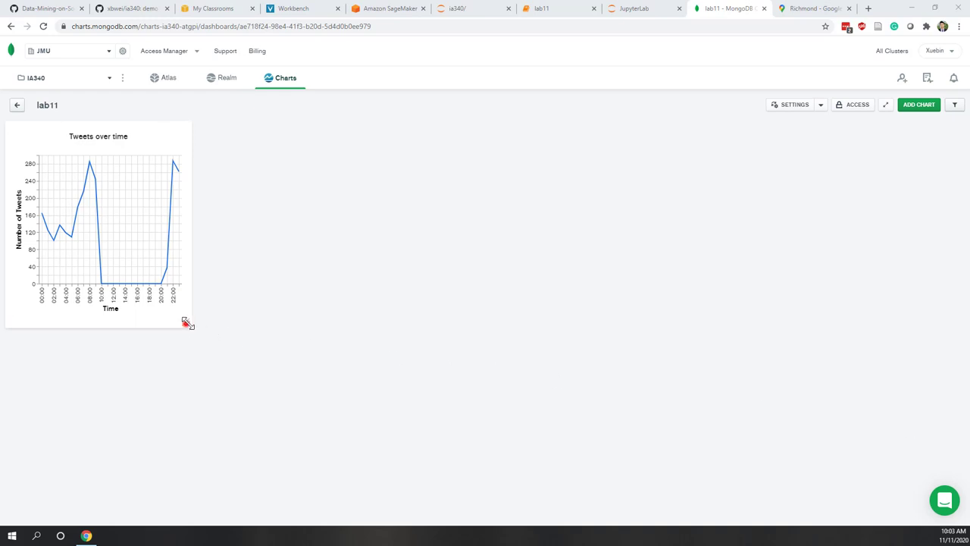
drag(187, 325, 318, 334)
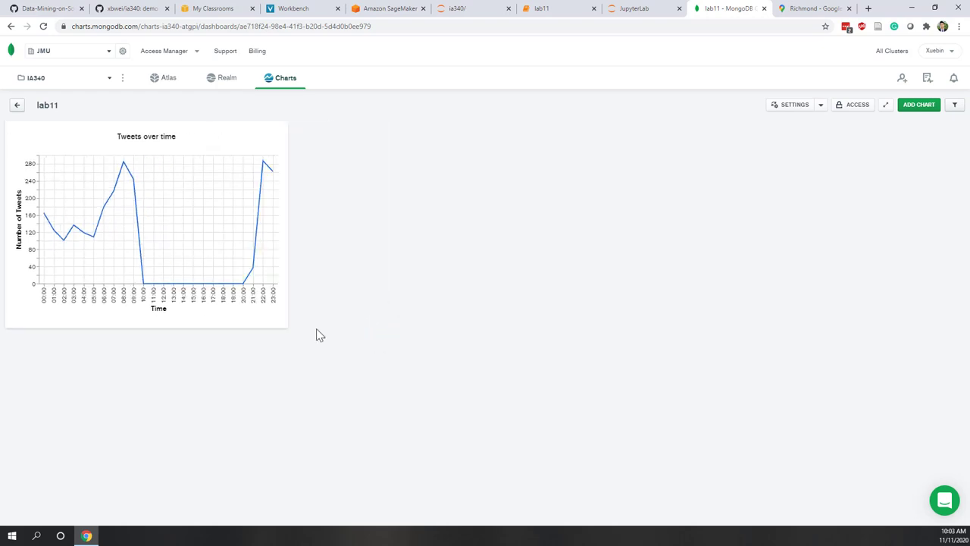
- Rename the dashboard to "Covid19 in VA" and give it the description "Lab11"
click(72, 106)
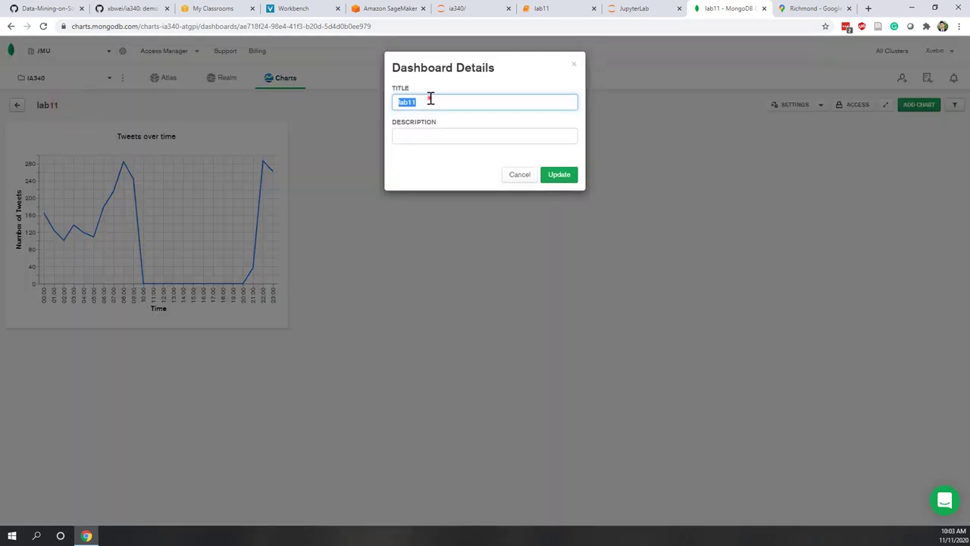
click(430, 99)
click(427, 136)
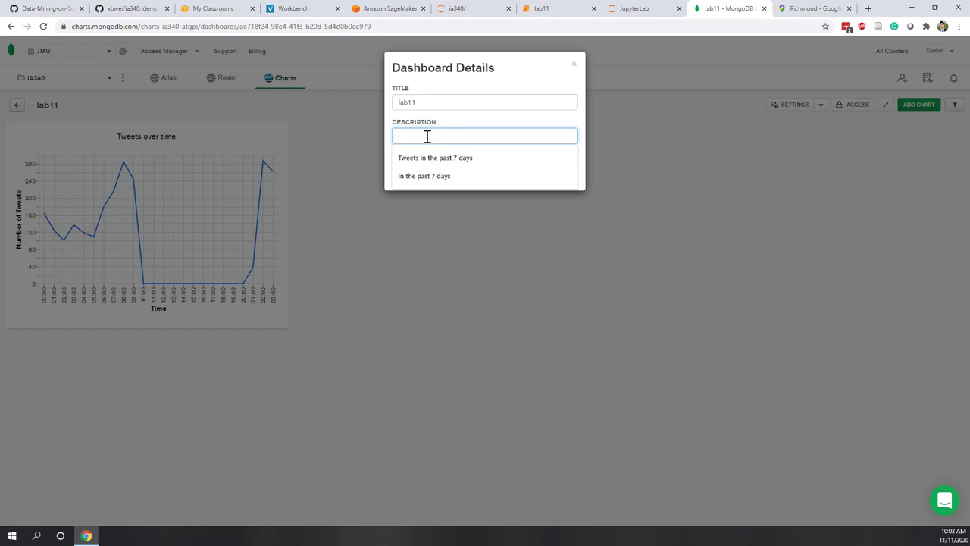
double_click(427, 102)
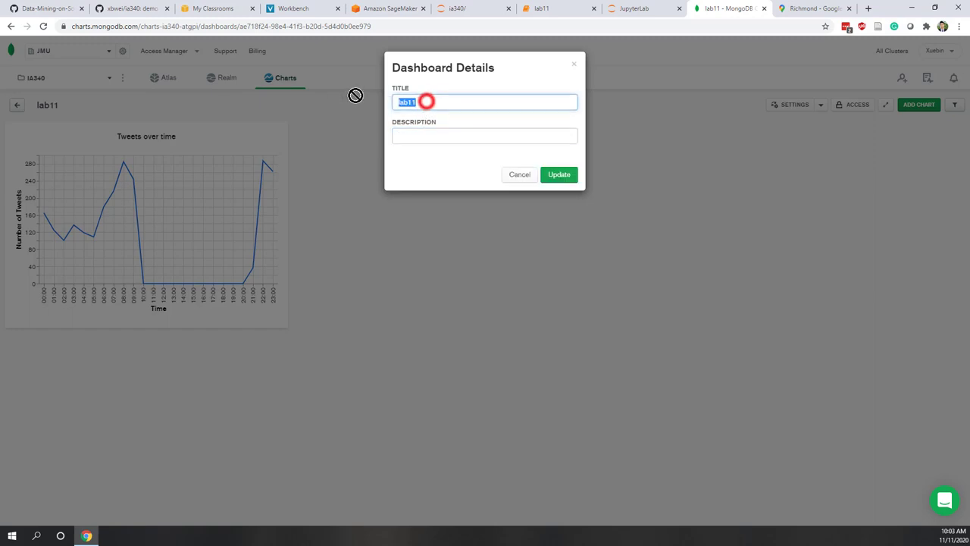
text(Covid19 in VA)
click(423, 135)
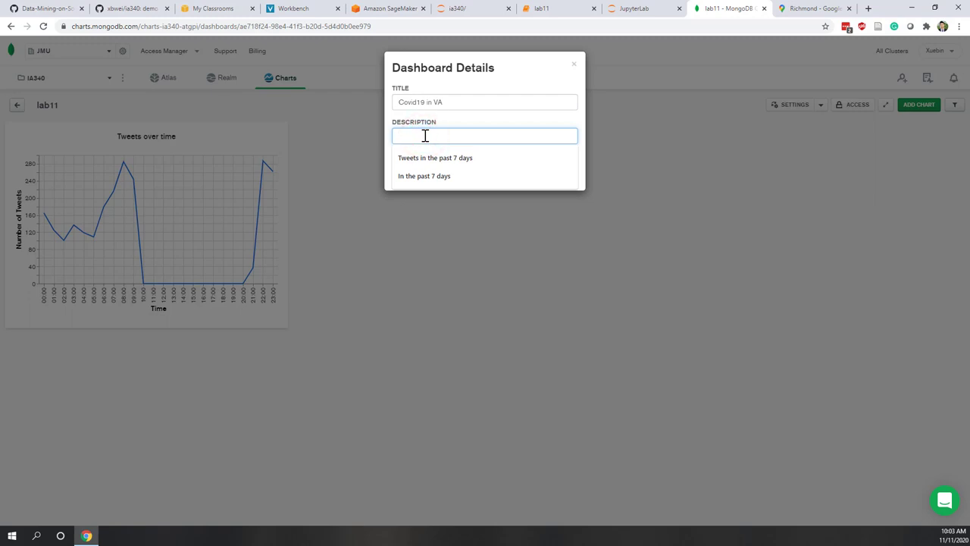
text(La)
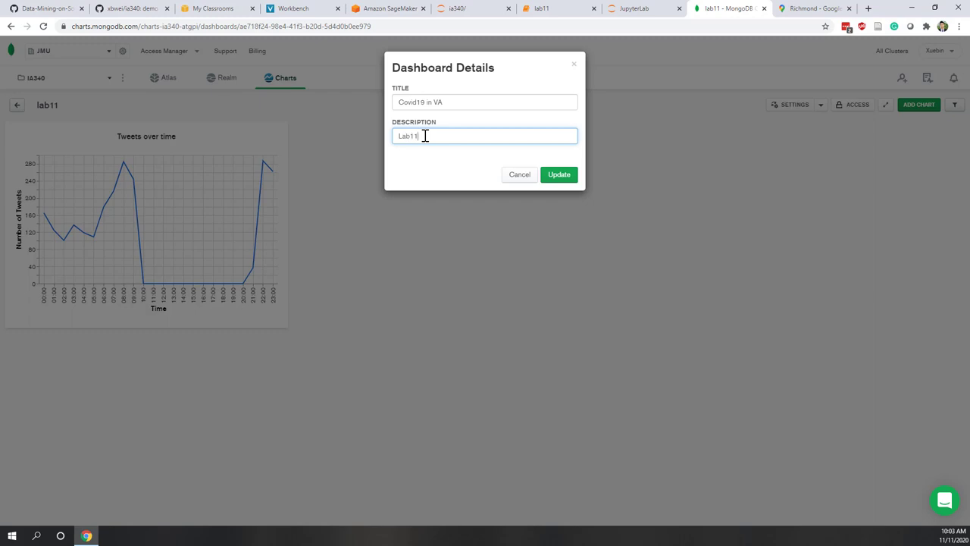
text(b11)
click(567, 176)
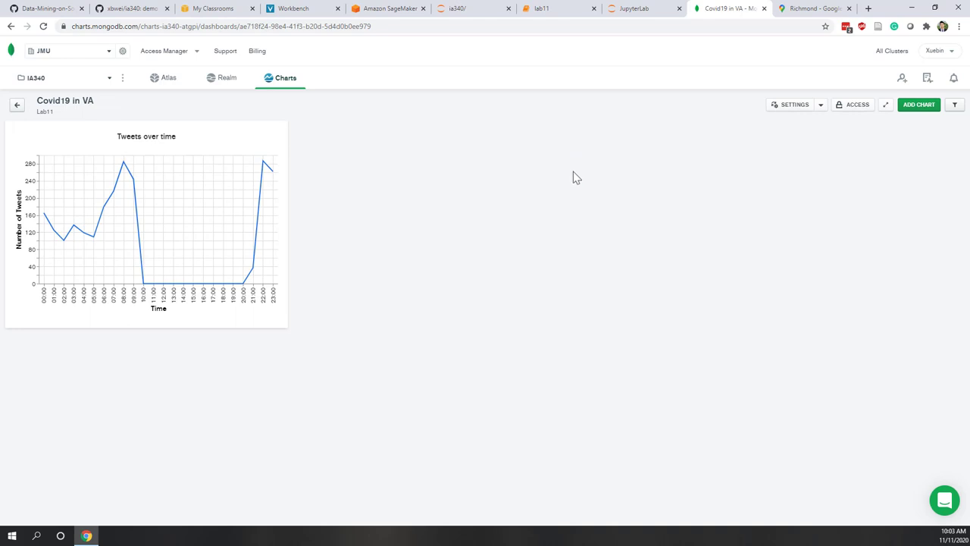
- Add a new chart to the dashboard with demo.lab11 as its data source and Word Cloud as its chart type
click(918, 105)
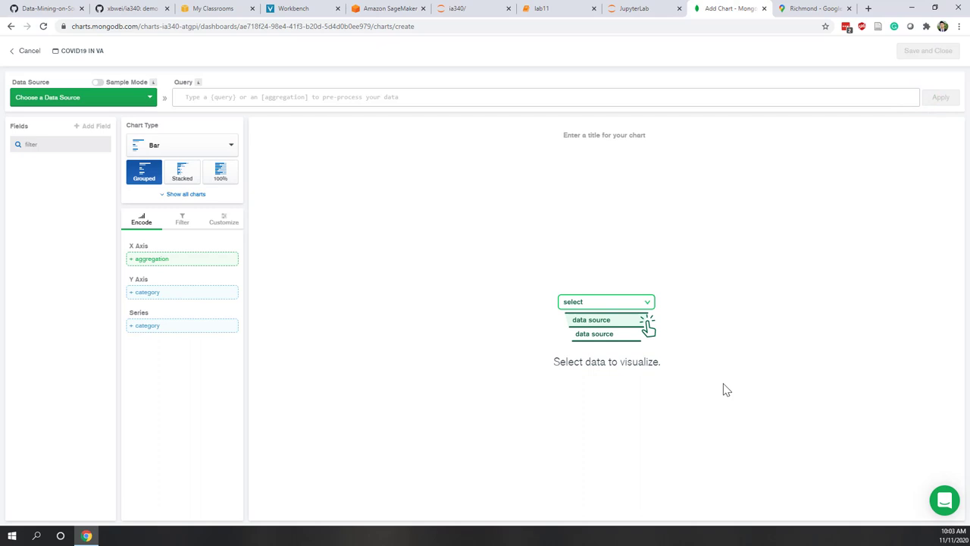
click(49, 101)
click(41, 154)
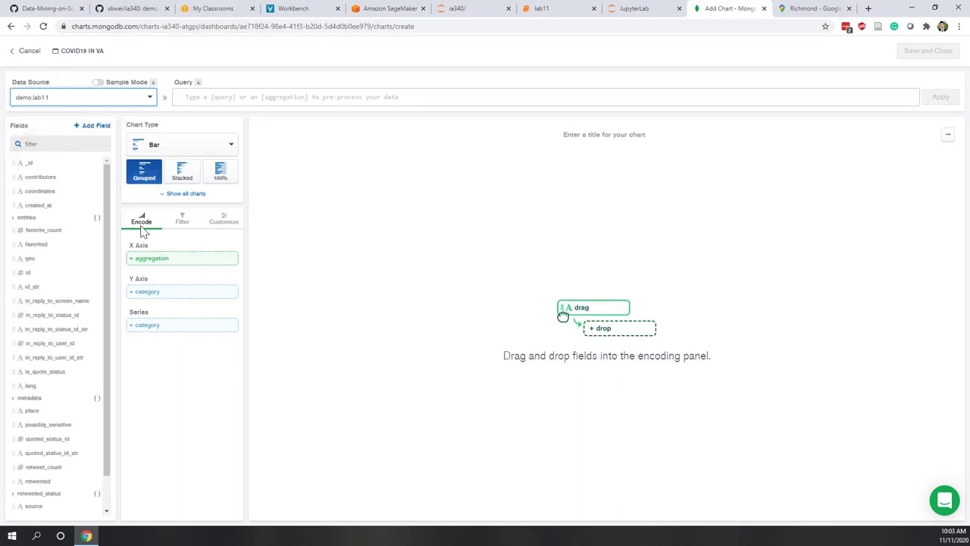
click(220, 145)
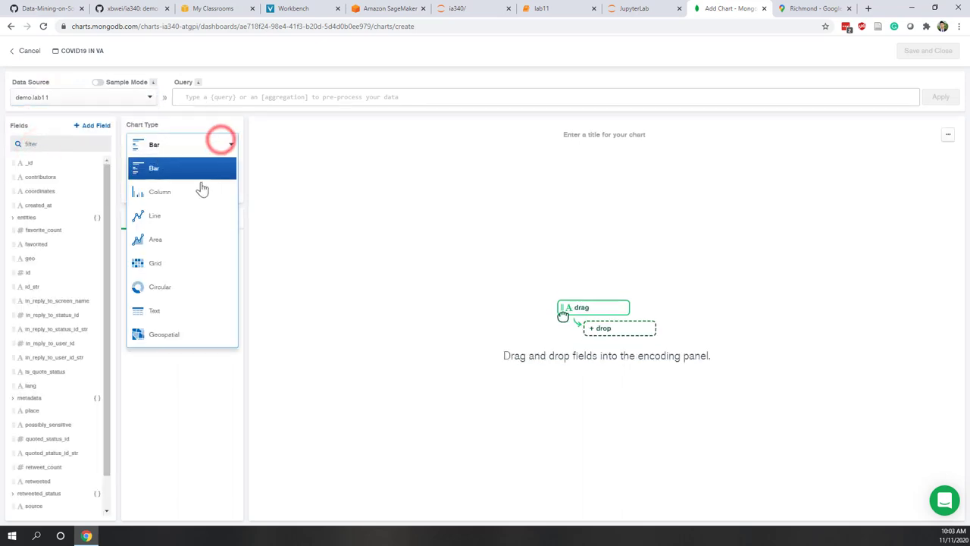
click(153, 313)
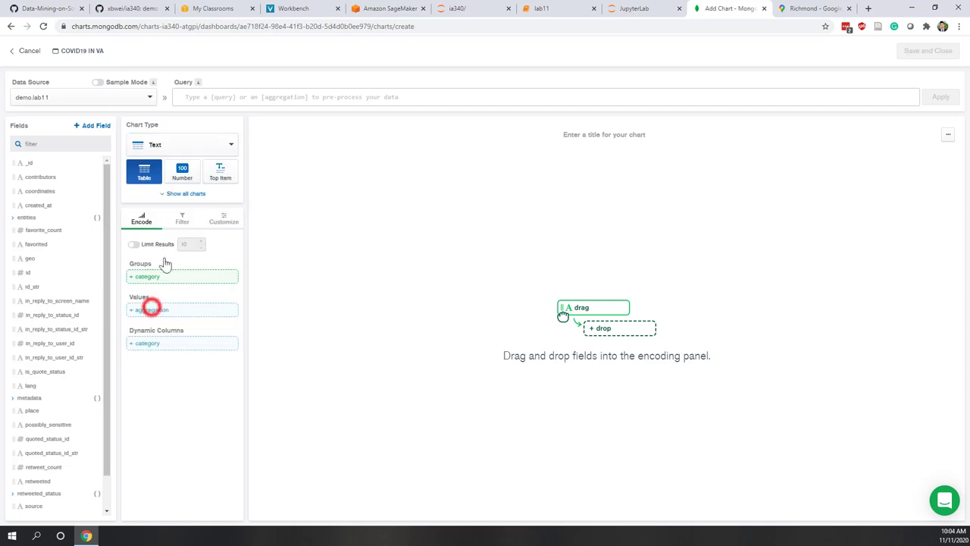
click(182, 193)
click(148, 208)
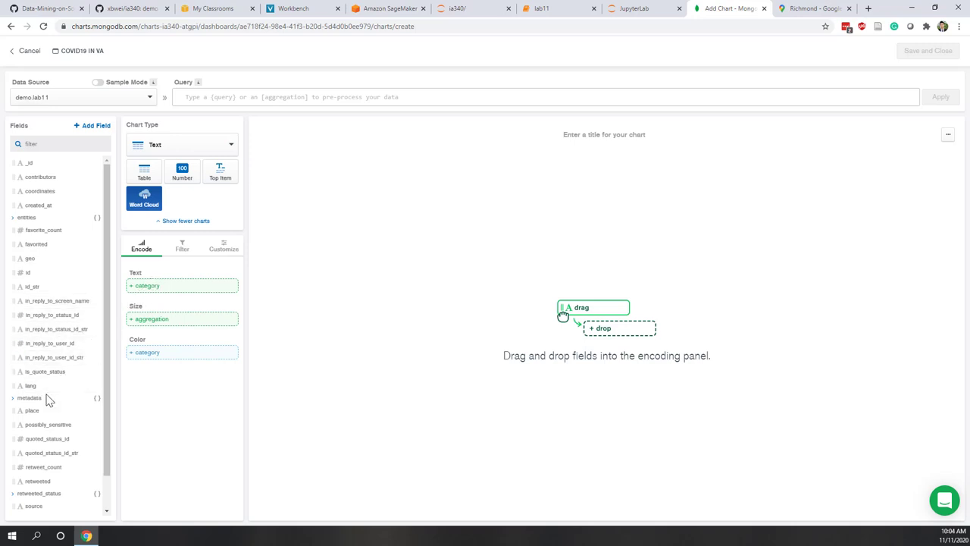
- Encode the text field of entities > hashtags as the word cloud's Text, reducing the hashtags array with Unwind array
scroll(46, 392, down, 1)
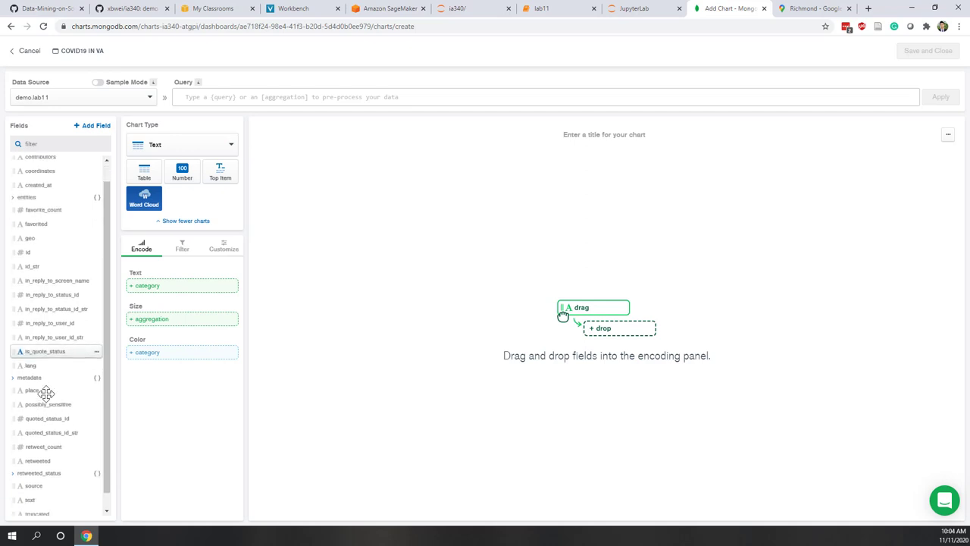
scroll(44, 393, up, 1)
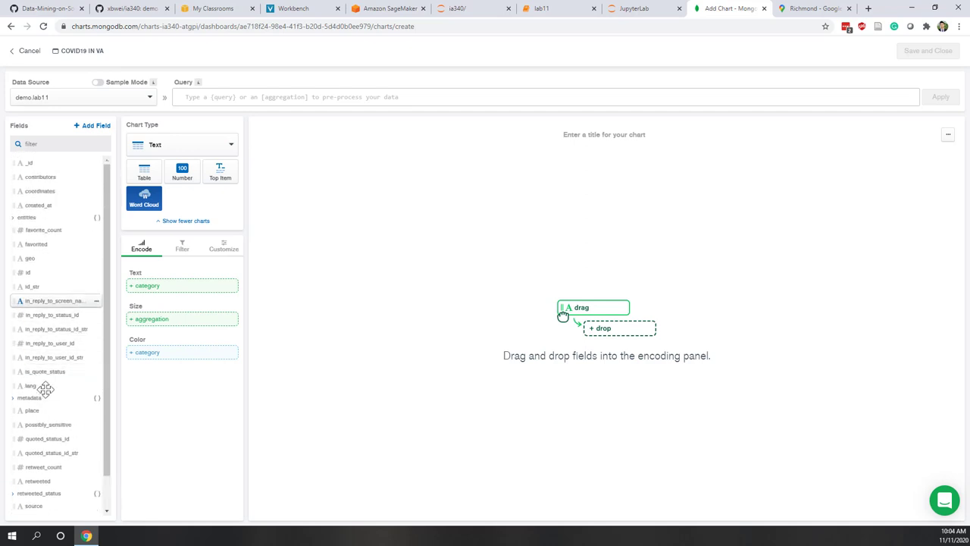
click(11, 218)
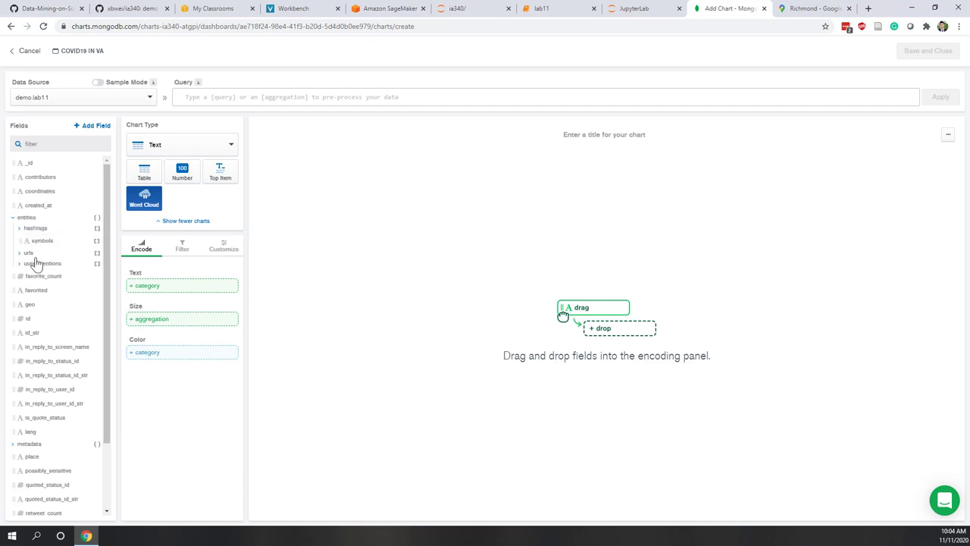
click(19, 228)
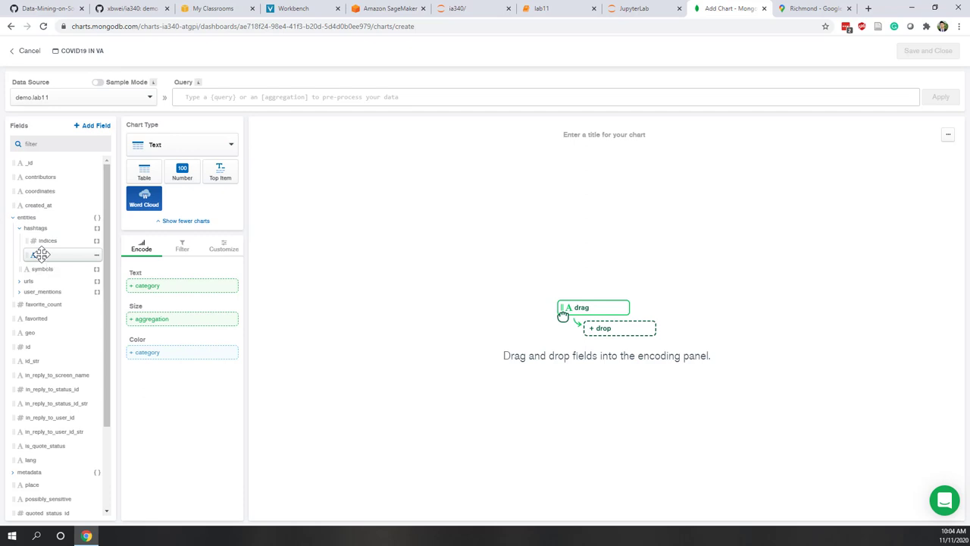
drag(41, 254, 154, 296)
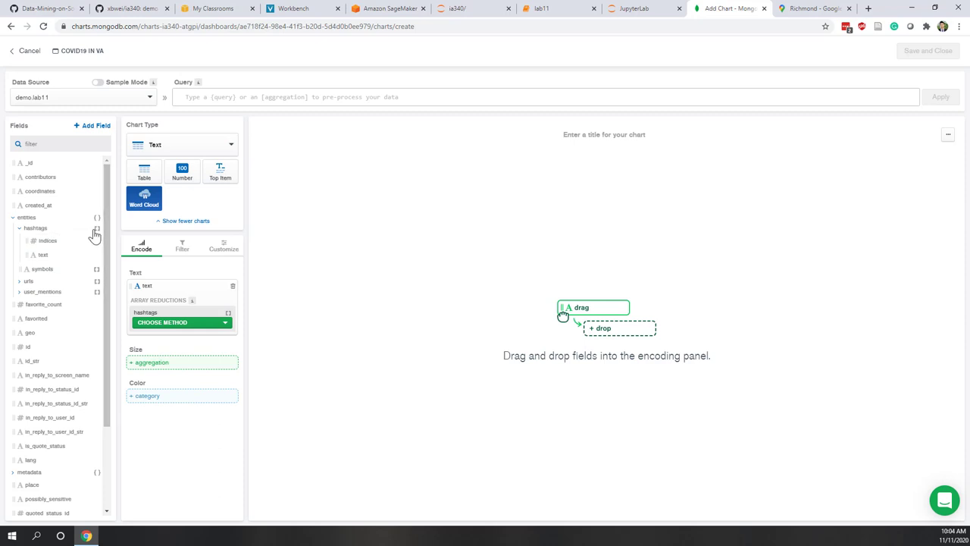
click(170, 322)
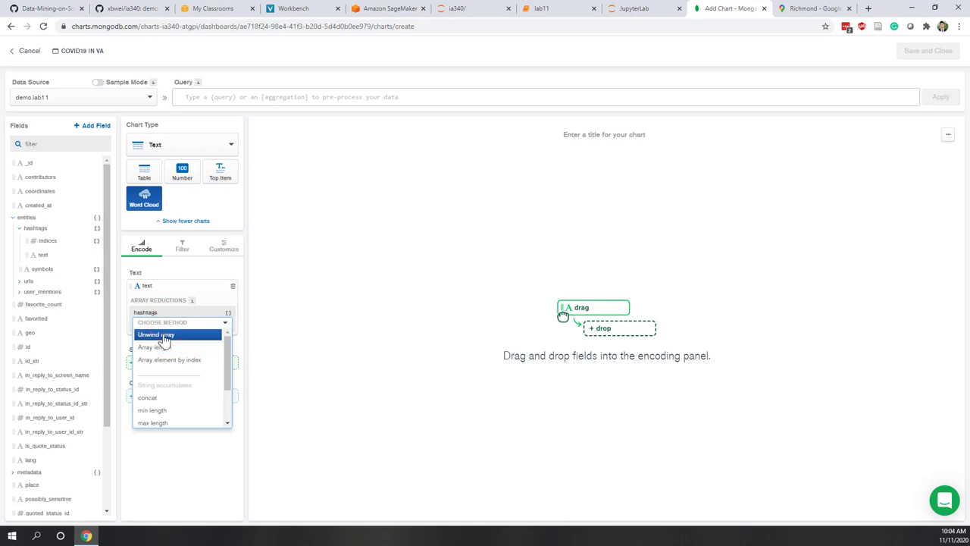
click(163, 335)
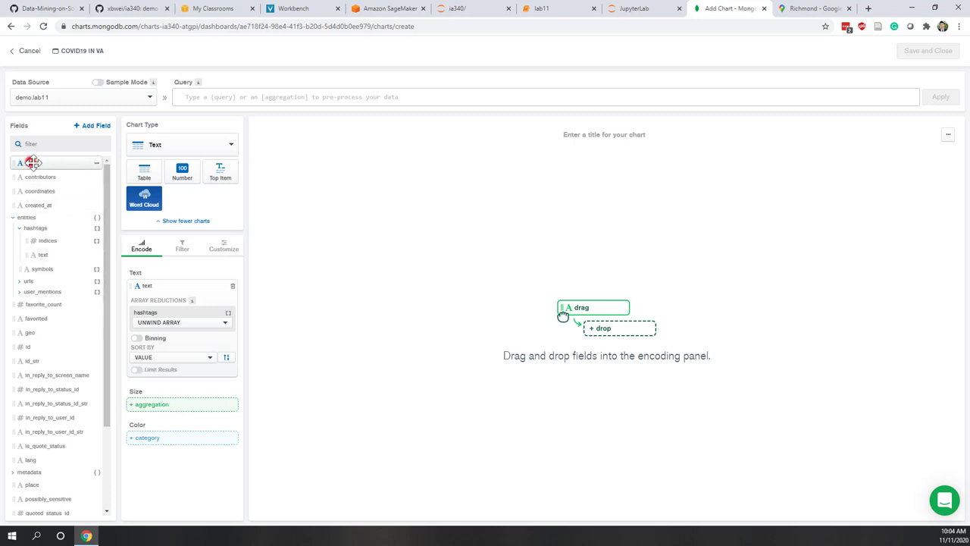
- Size the words by the count of _id and color them by the hashtags text field using Unwind array
drag(30, 162, 149, 399)
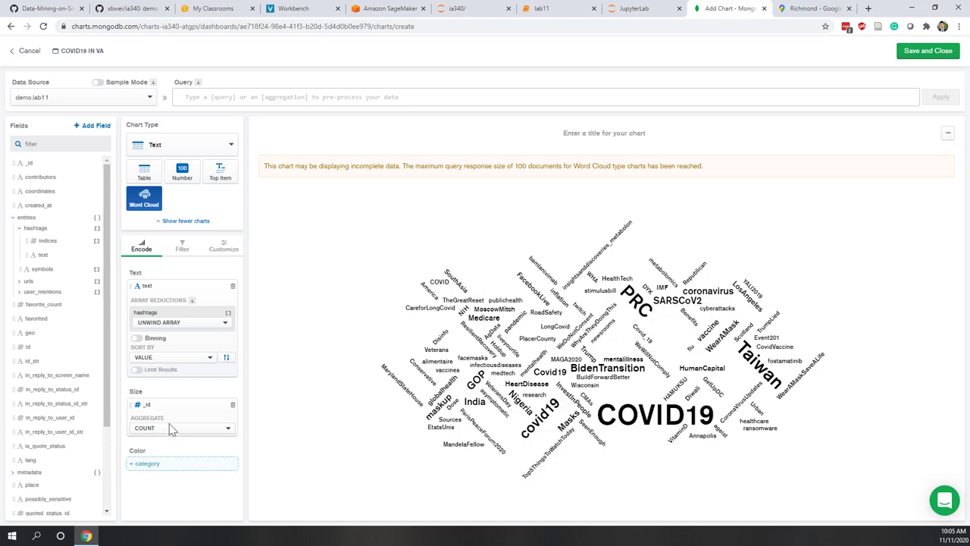
click(49, 256)
drag(48, 256, 152, 465)
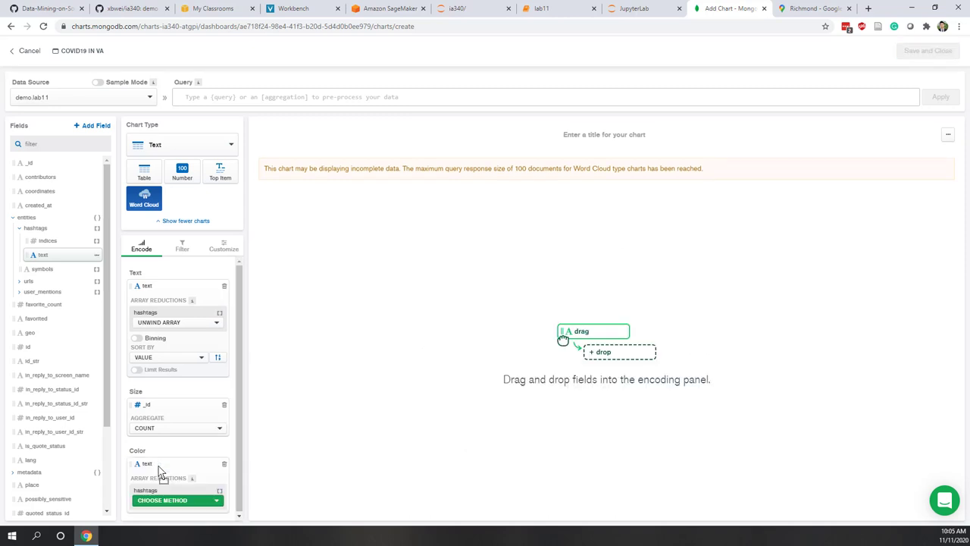
click(170, 501)
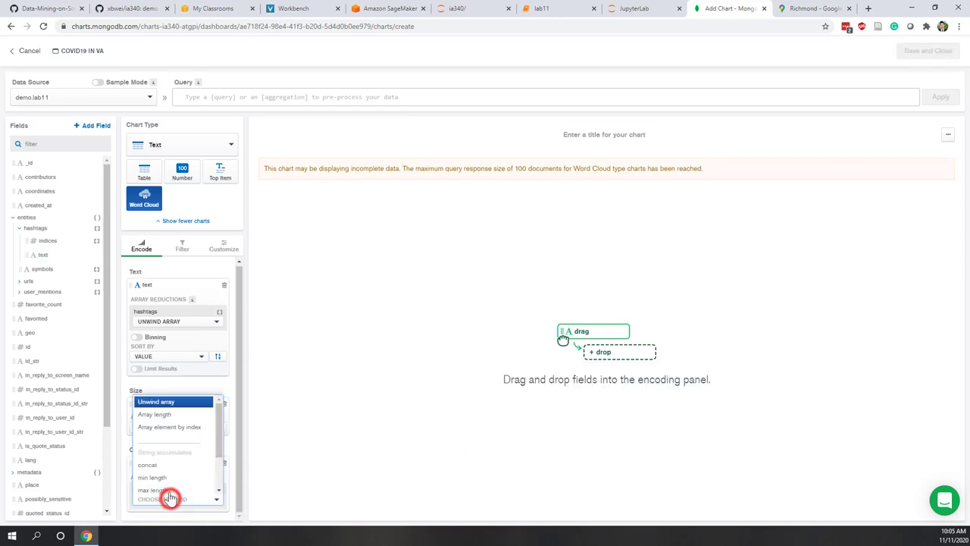
click(157, 406)
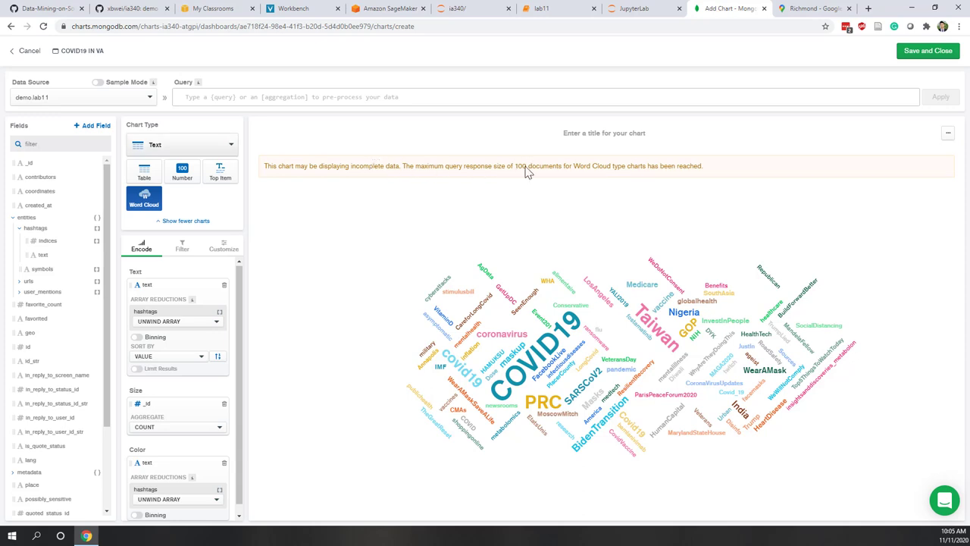
- Pre-filter the chart data by applying the query {favorite_count:{$gt:1}}
click(250, 99)
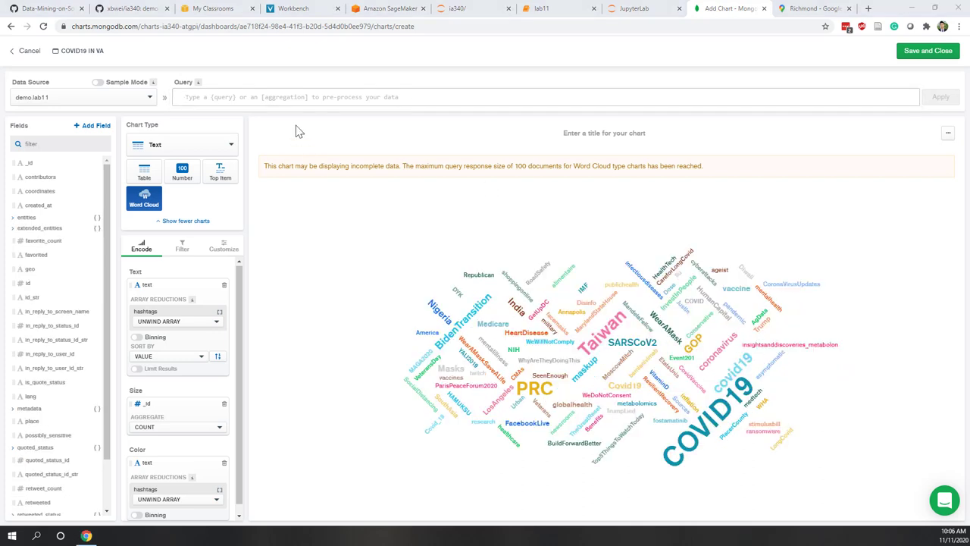
click(267, 98)
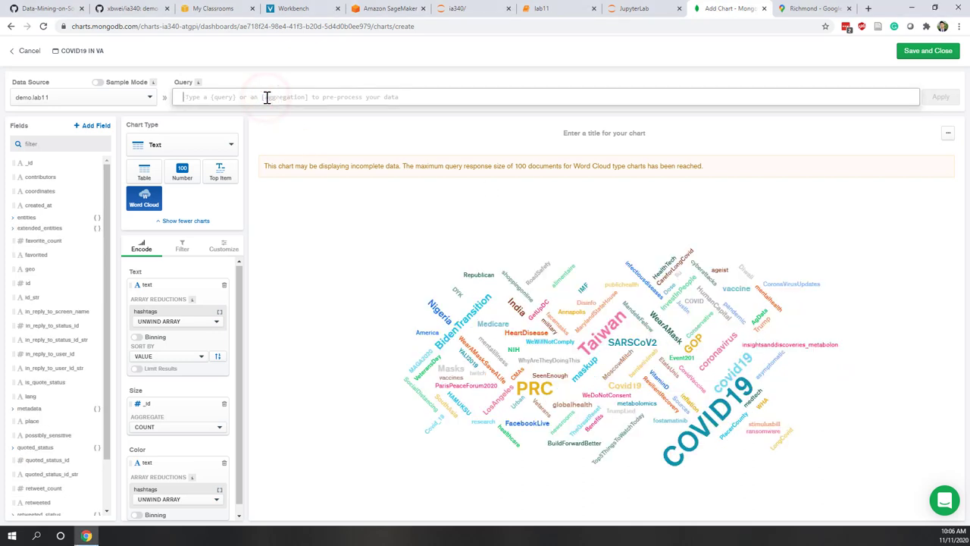
text({)
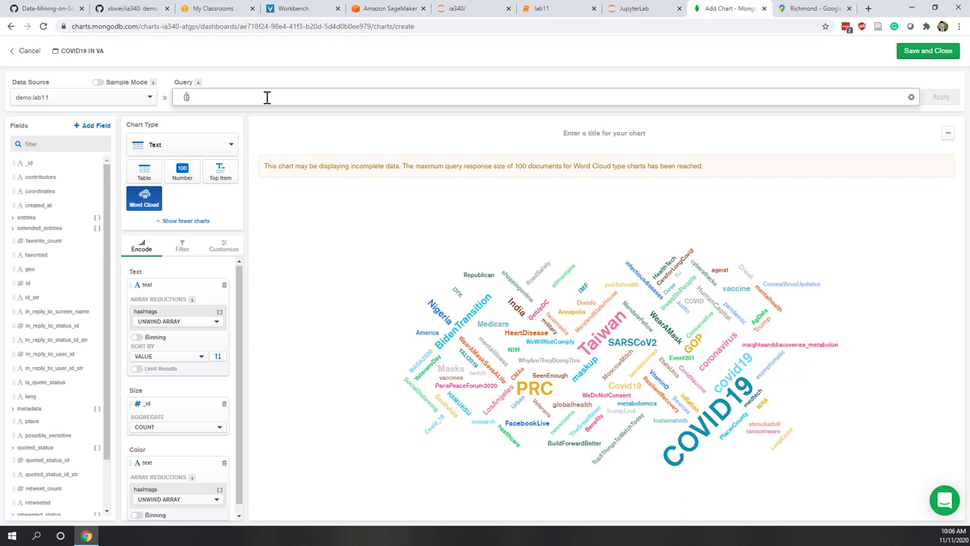
text(fav)
key(Return)
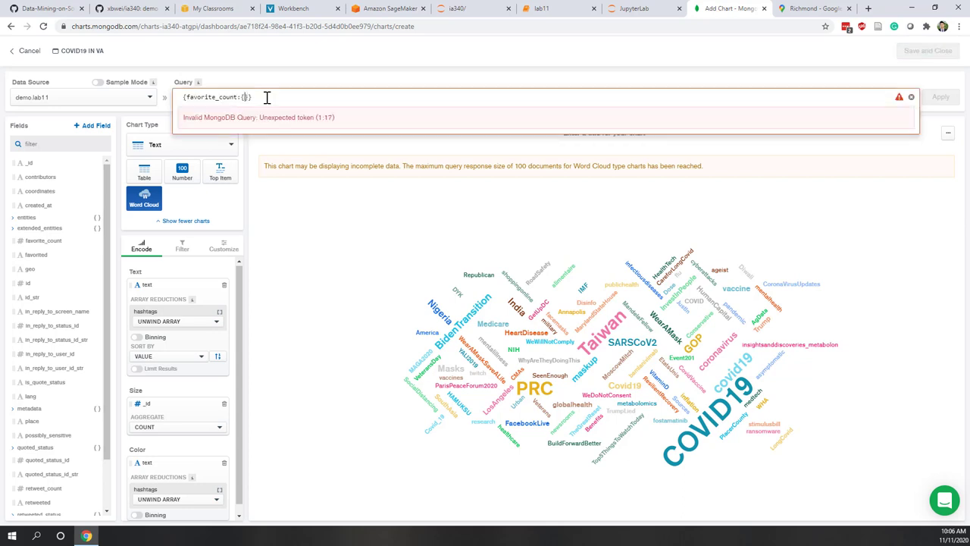
text($gt)
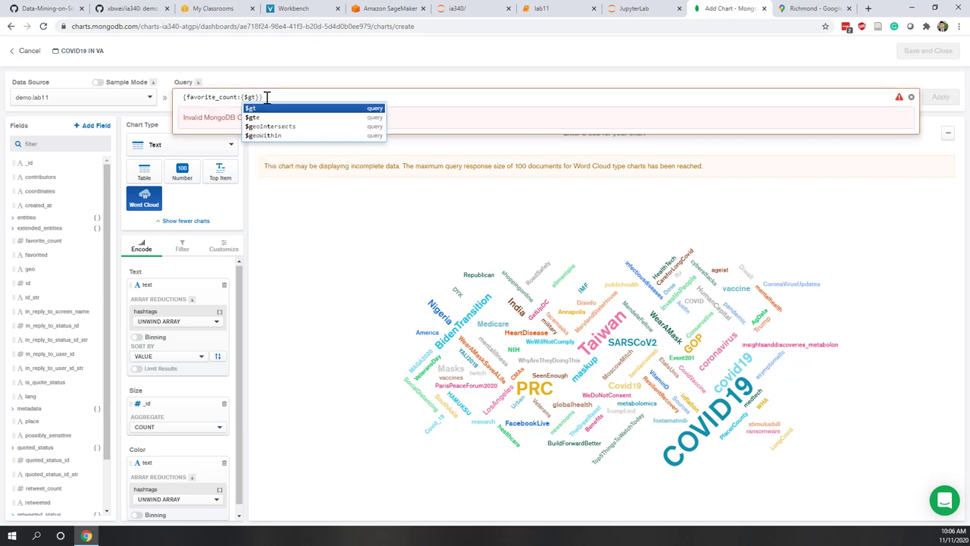
text(:1)
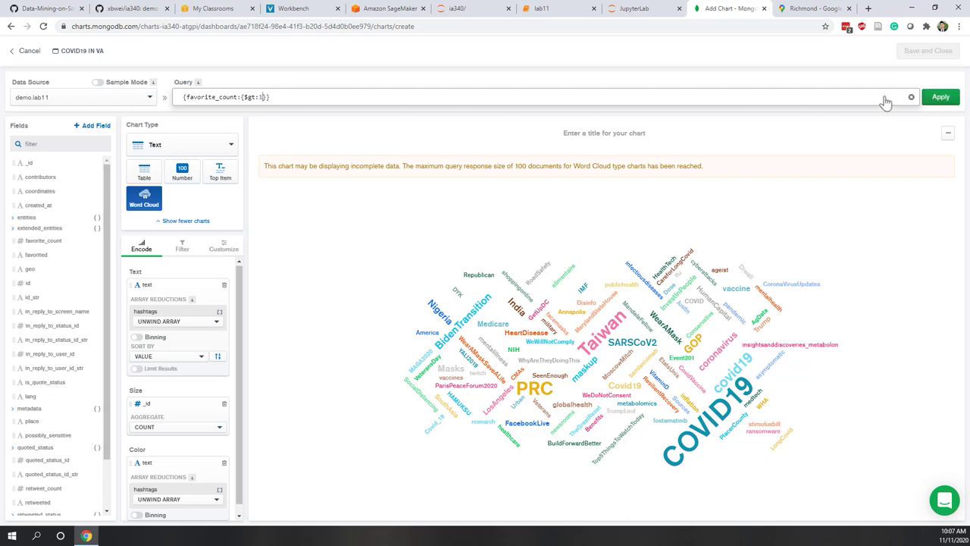
click(940, 97)
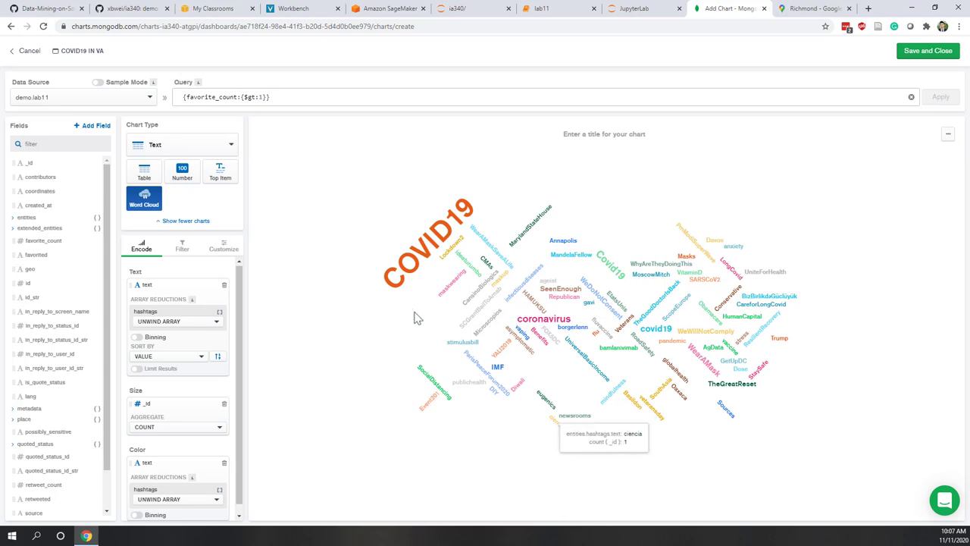
- Give the word cloud the title "Popular Hashtags"
click(586, 132)
click(660, 134)
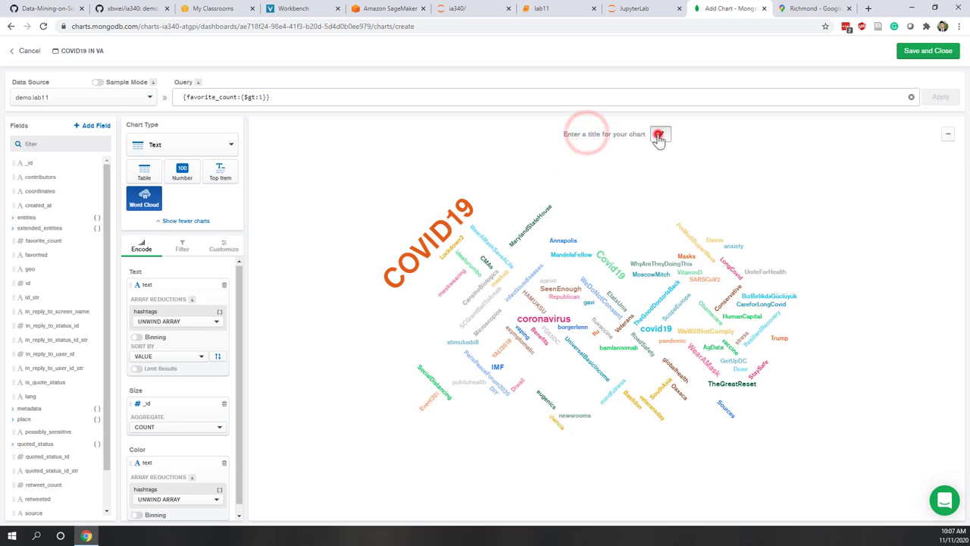
click(573, 135)
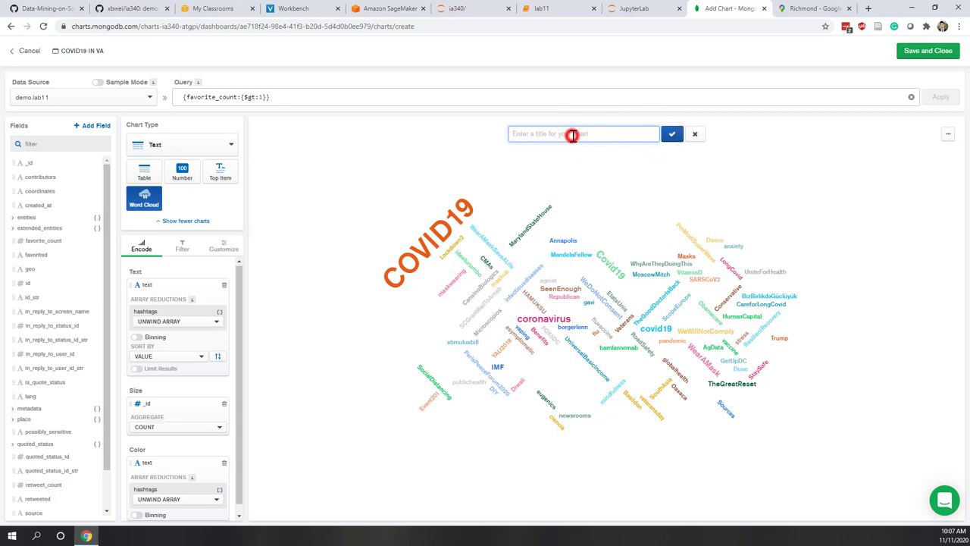
text(Popular Hashtags)
click(673, 134)
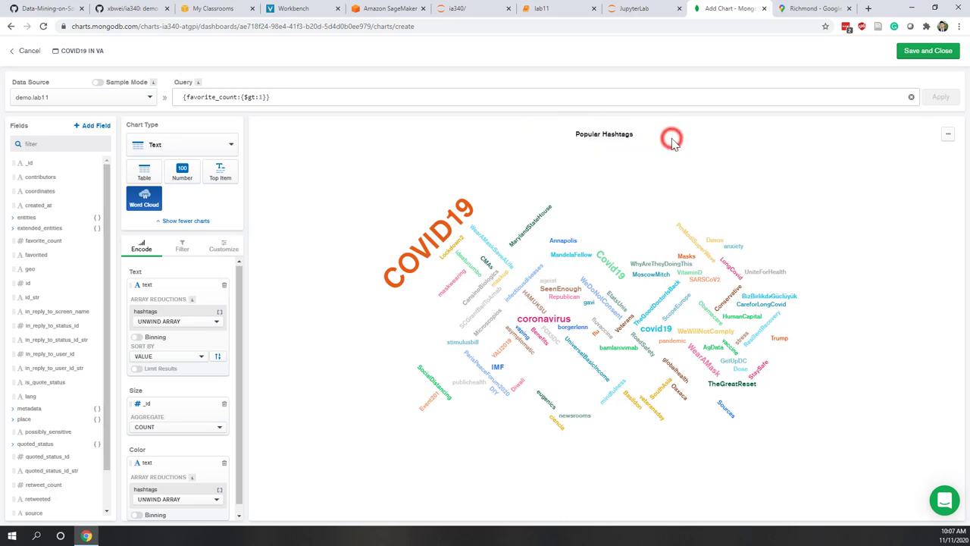
- Add a chart filter on the lang field
click(179, 247)
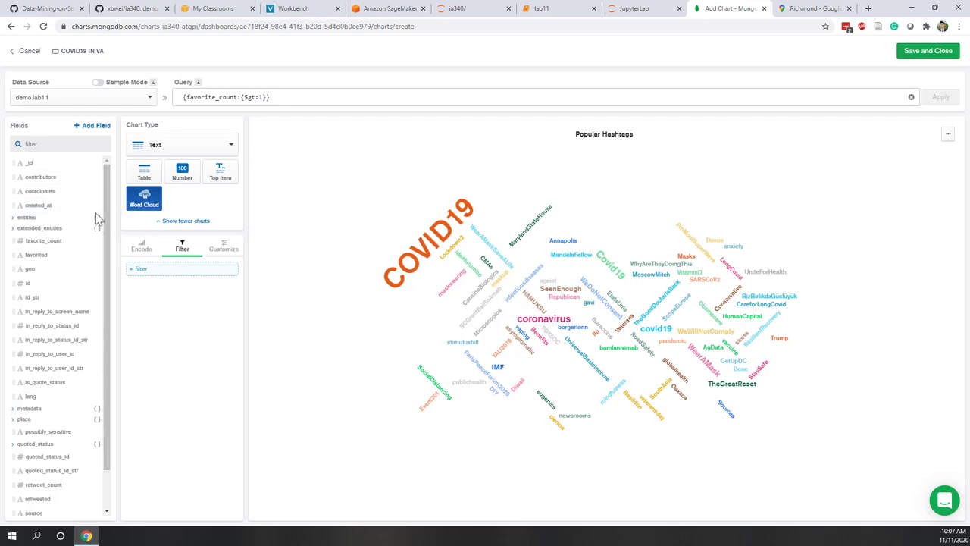
drag(30, 396, 156, 271)
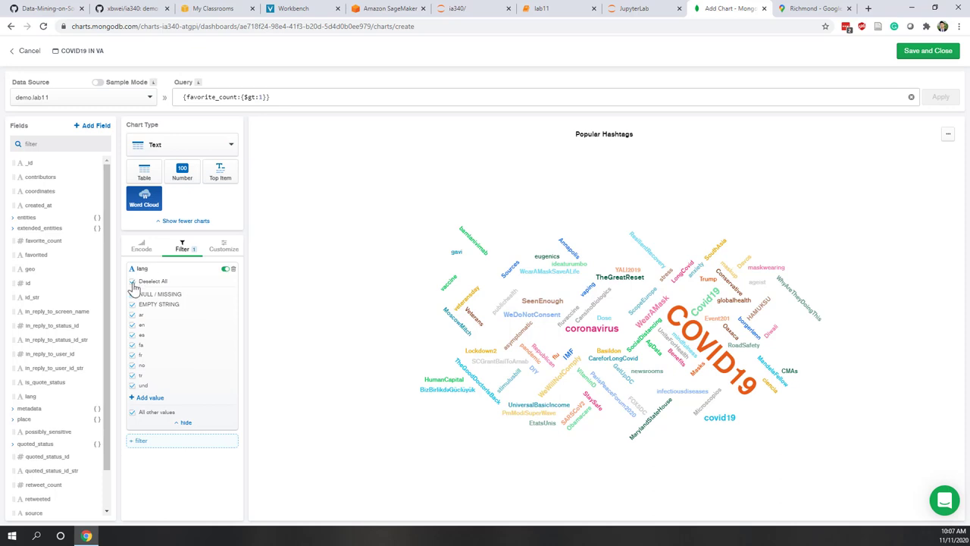
- Try the lang filter with only en and with only fr, and reselect all language values
click(133, 282)
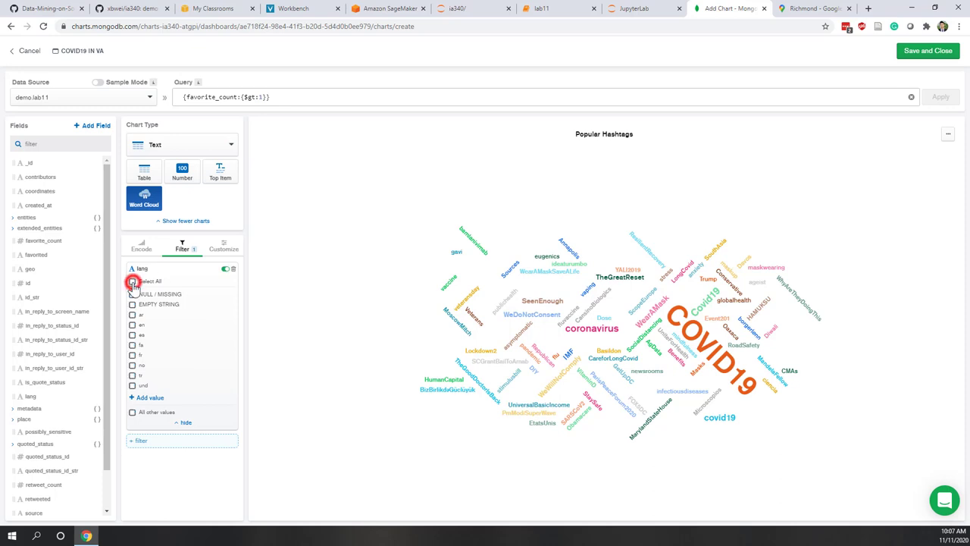
click(133, 326)
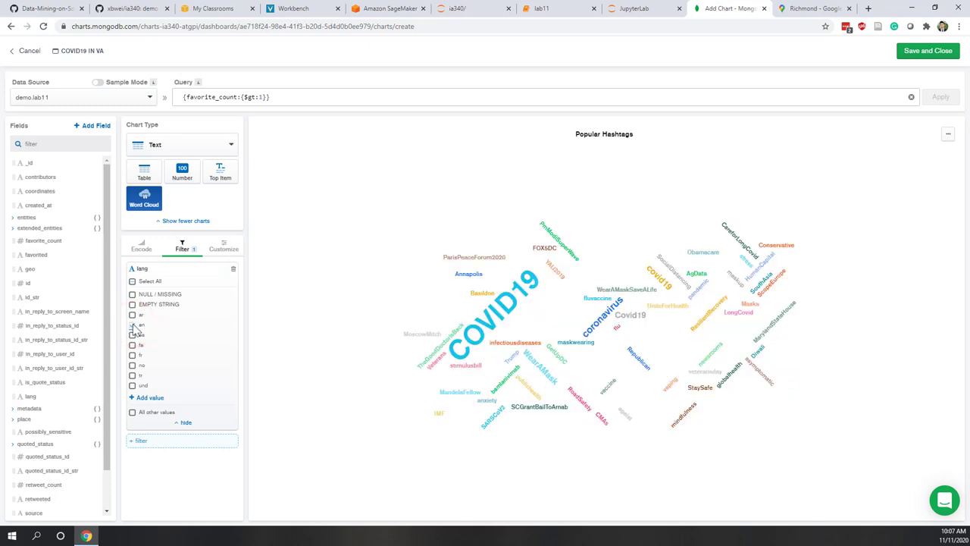
click(133, 326)
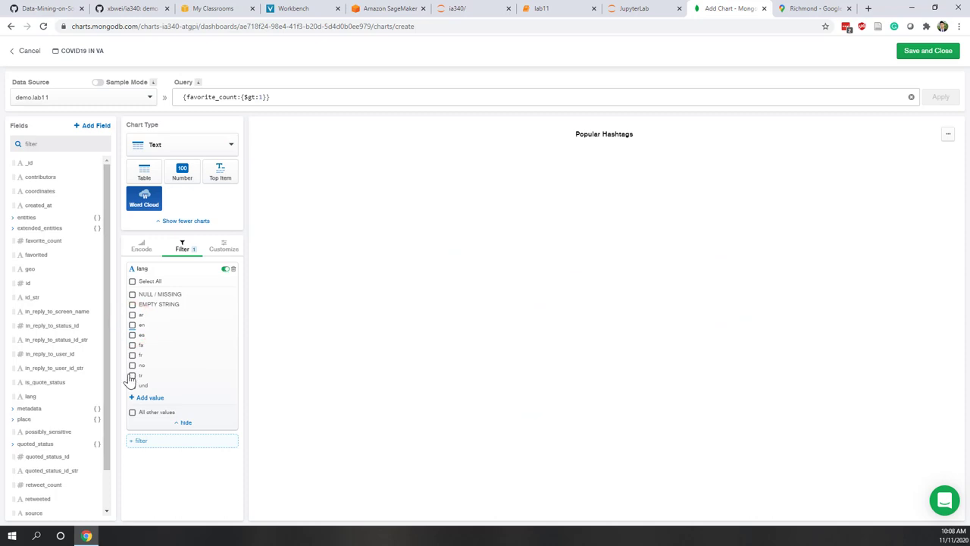
click(133, 356)
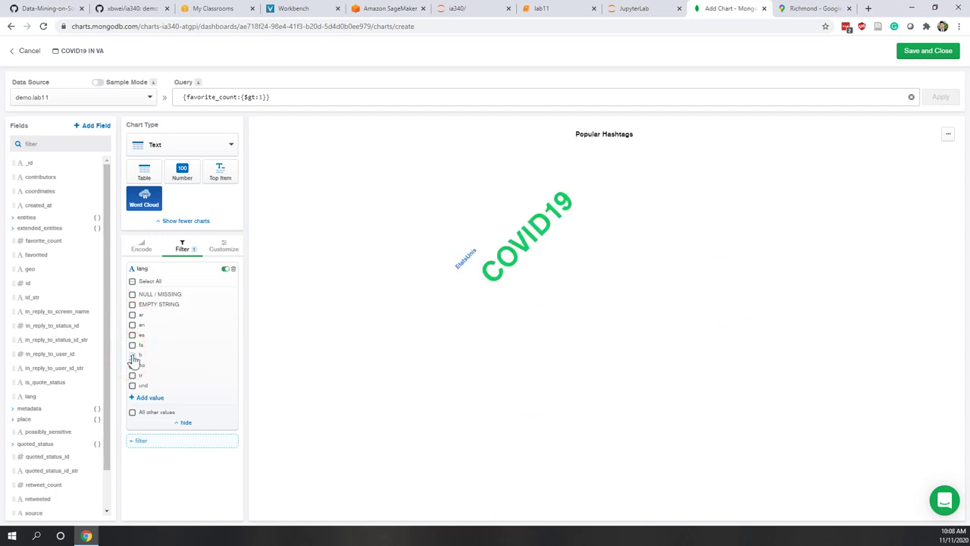
click(133, 355)
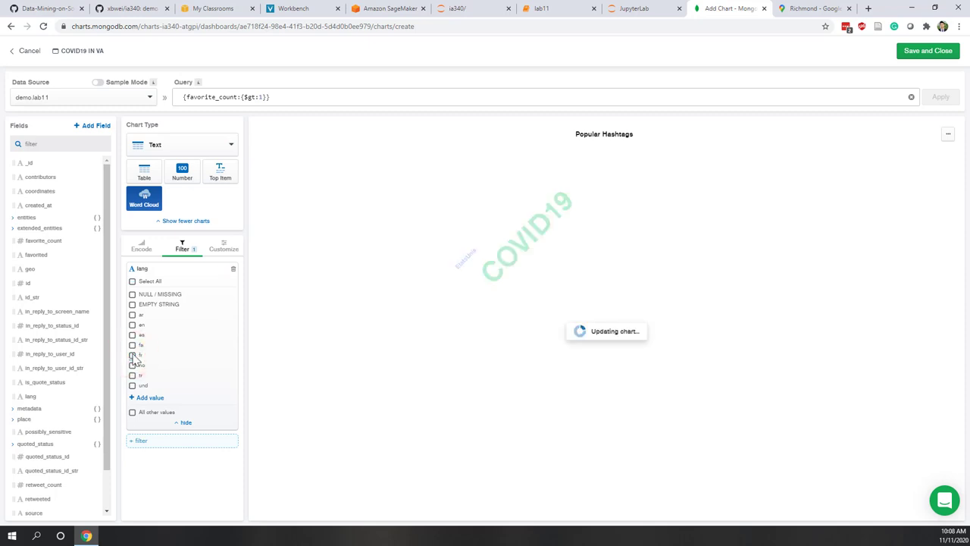
click(132, 281)
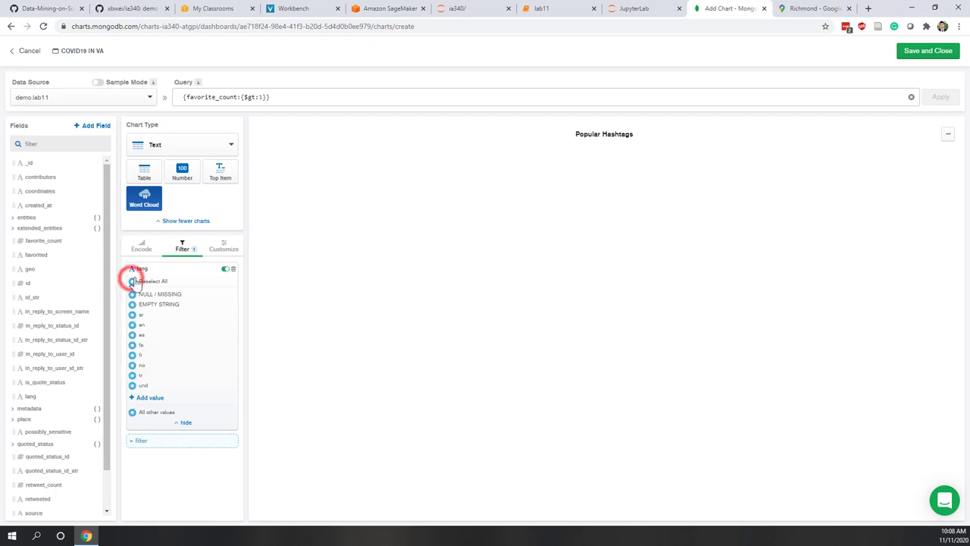
- Override the label of the word cloud's entities.hashtags.text text field with "text"
click(224, 252)
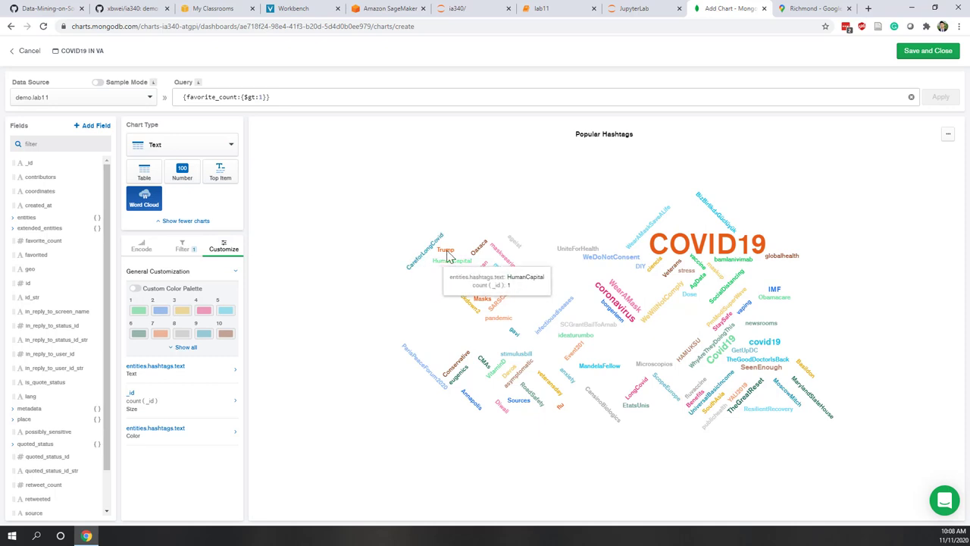
mouse_move(447, 258)
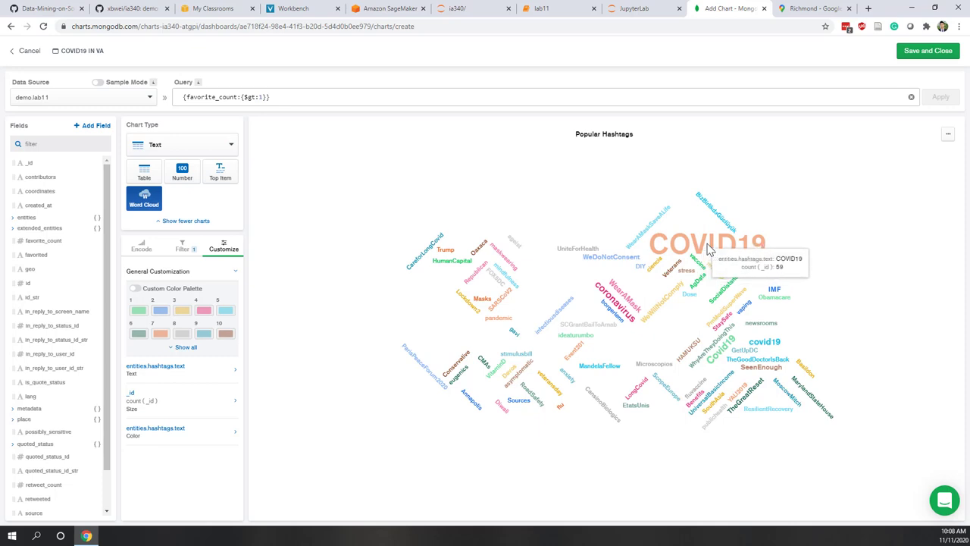
click(191, 370)
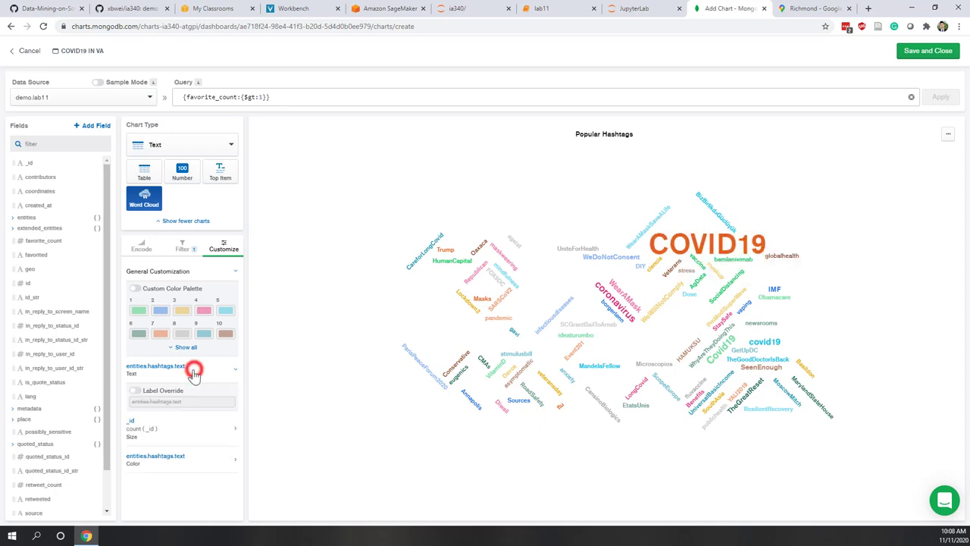
click(137, 390)
drag(173, 402, 89, 401)
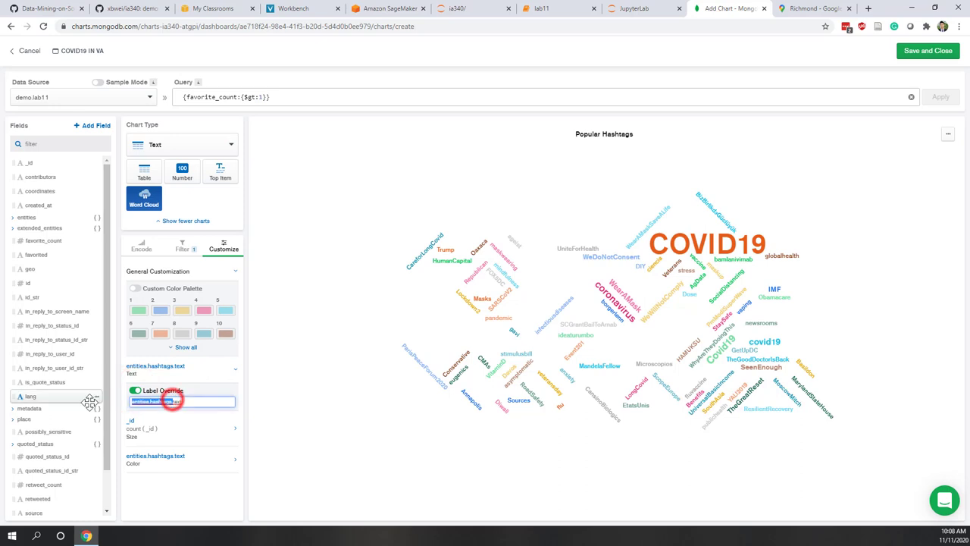
text(text)
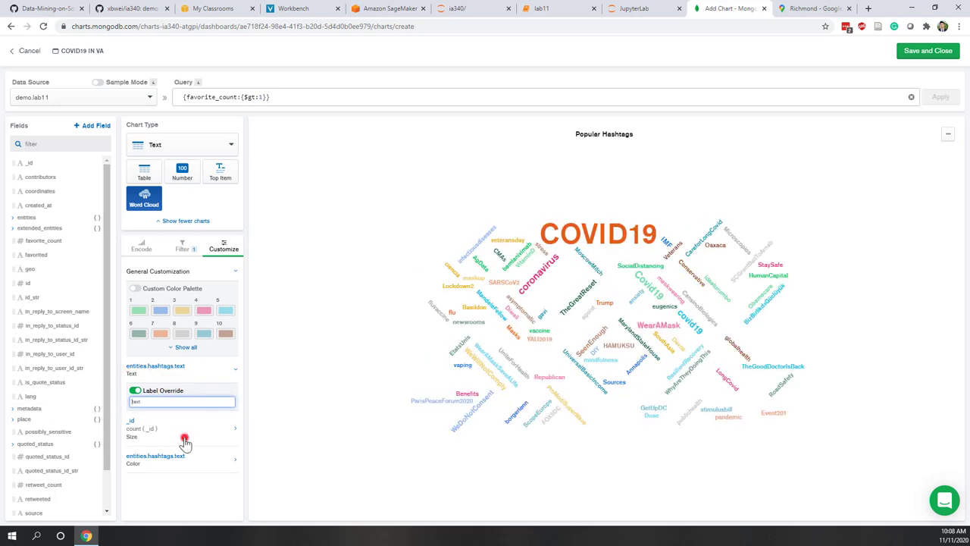
- Override the label of the word cloud's _id size field with "count"
click(185, 442)
click(135, 453)
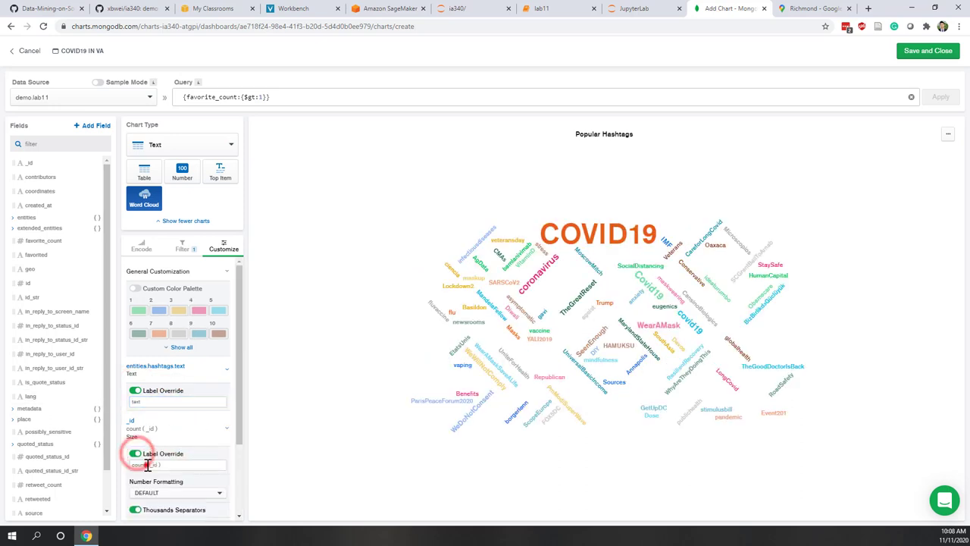
drag(146, 465, 189, 464)
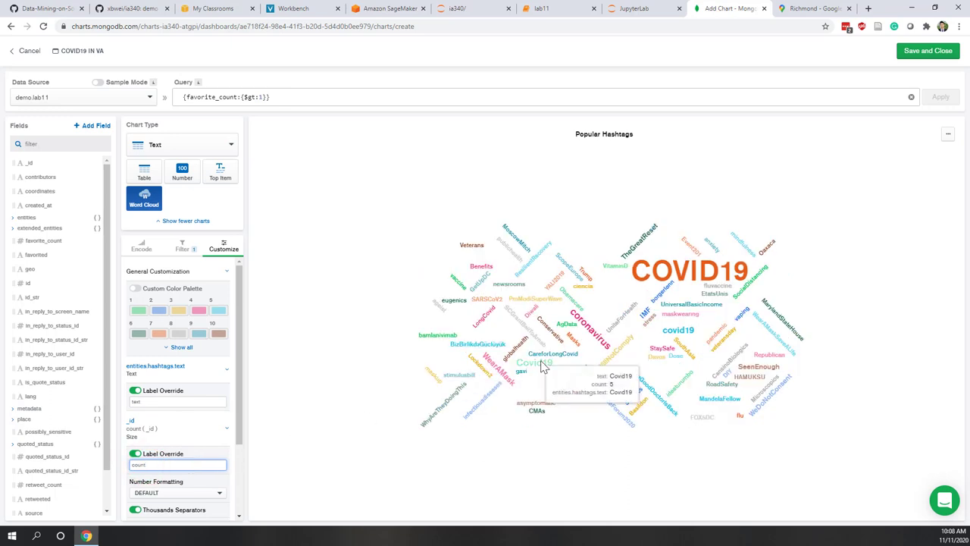
mouse_move(542, 367)
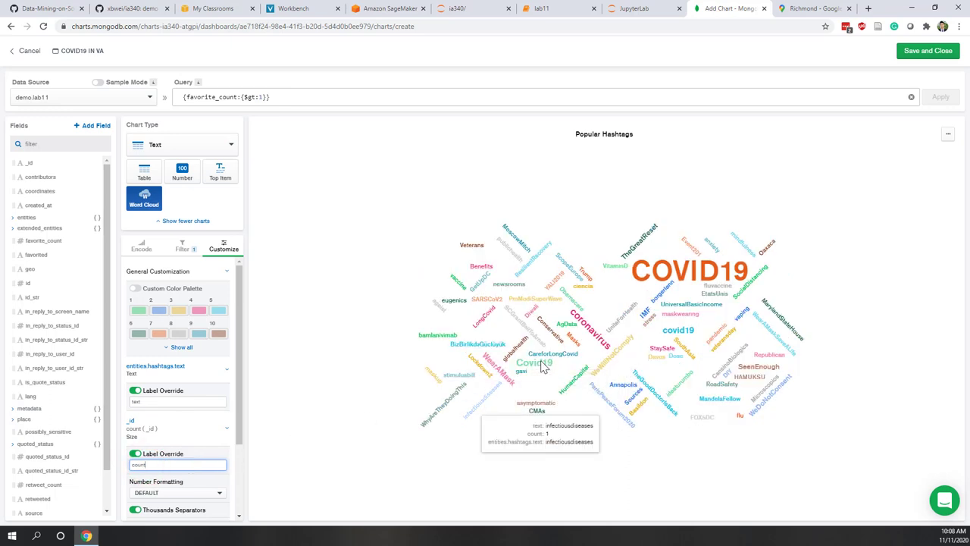
- Save the word cloud to the dashboard and widen it to match the "Tweets over time" chart
click(923, 53)
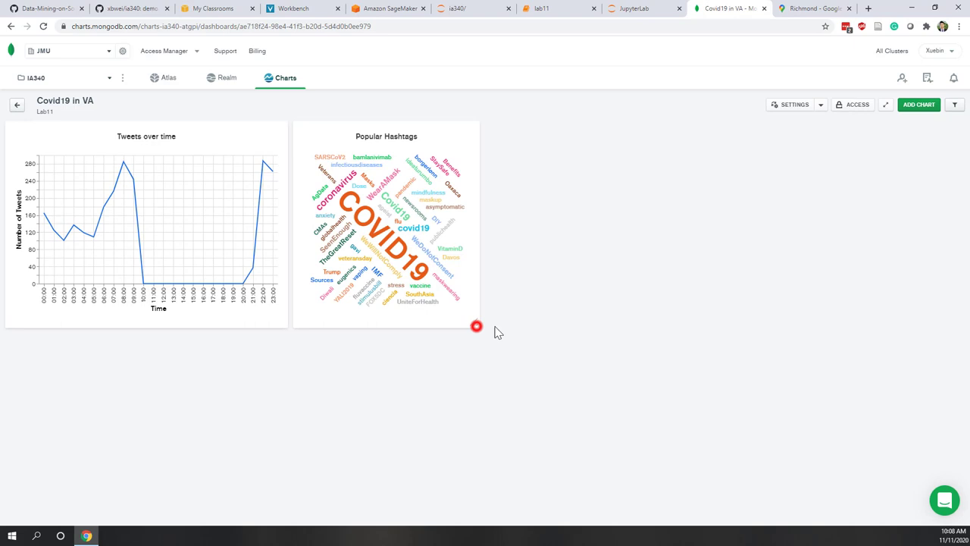
drag(494, 328, 580, 332)
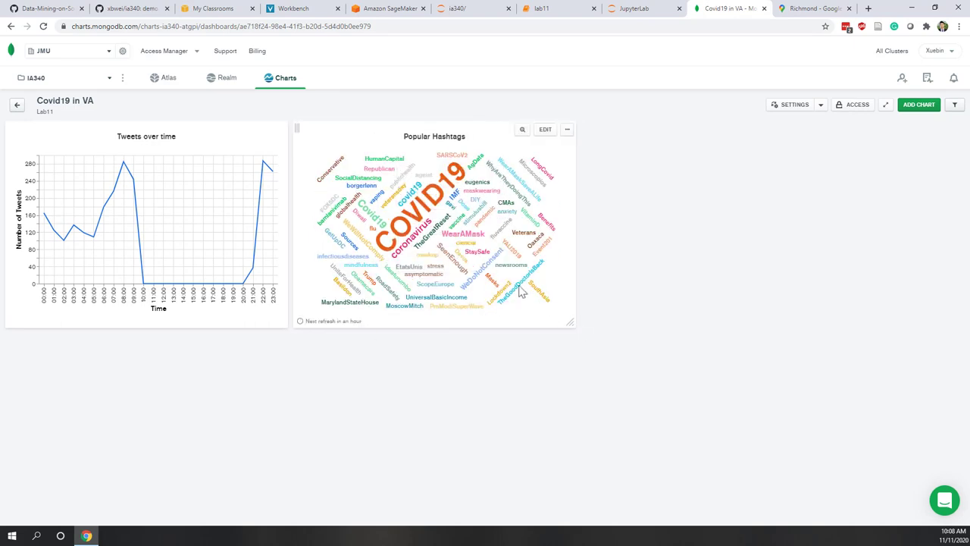
drag(296, 126, 7, 342)
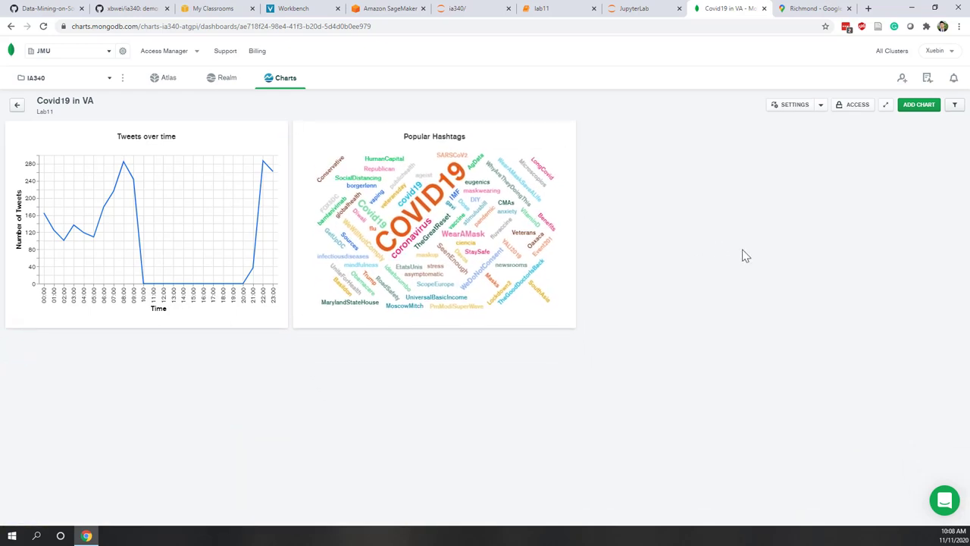
- Add another chart to the dashboard with demo.lab11 as its data source
click(916, 110)
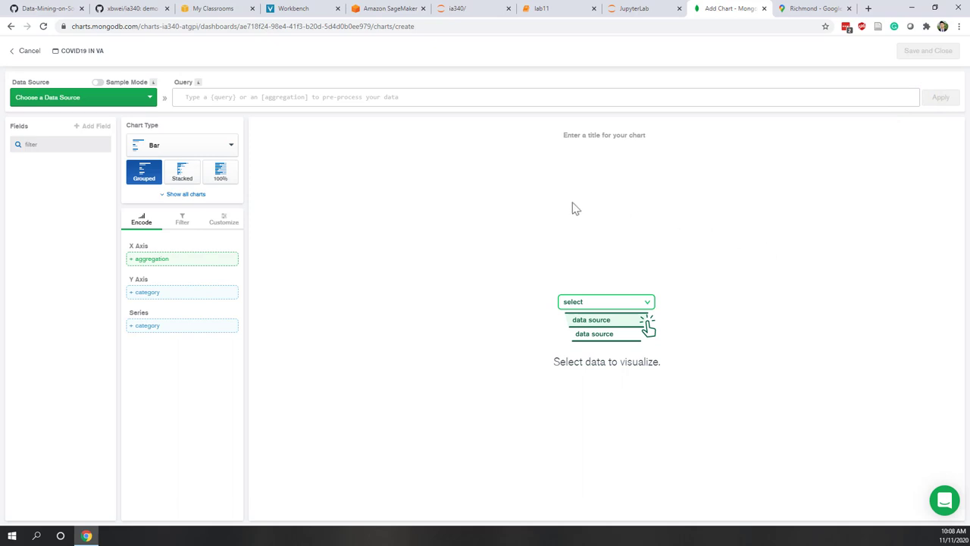
click(88, 95)
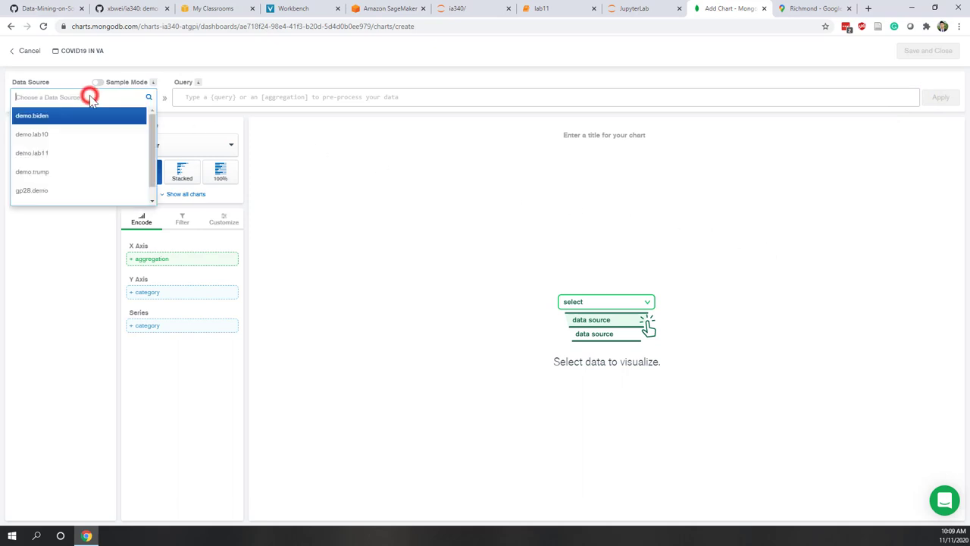
click(52, 162)
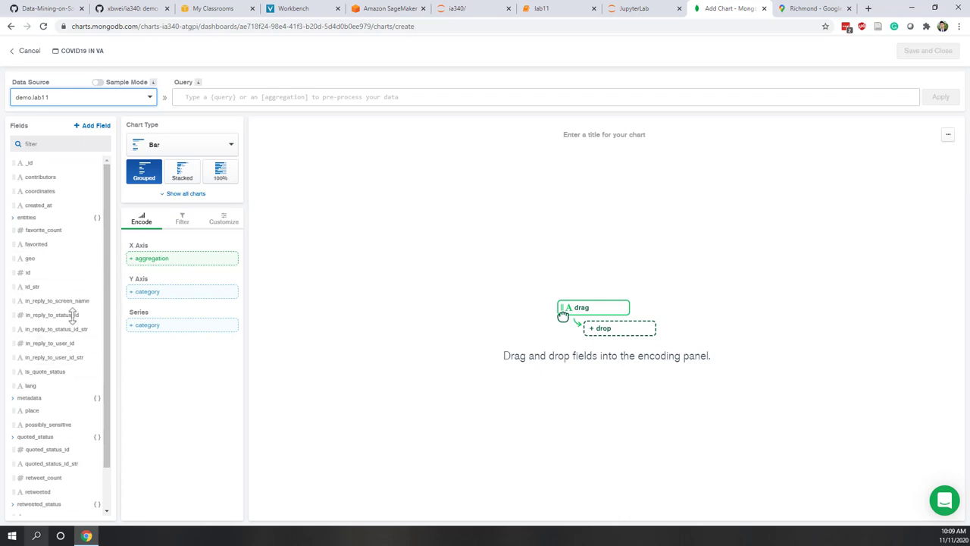
- Assign the name field of the user object to the Y axis of the grouped bar chart
scroll(57, 337, down, 1)
scroll(57, 337, down, 1)
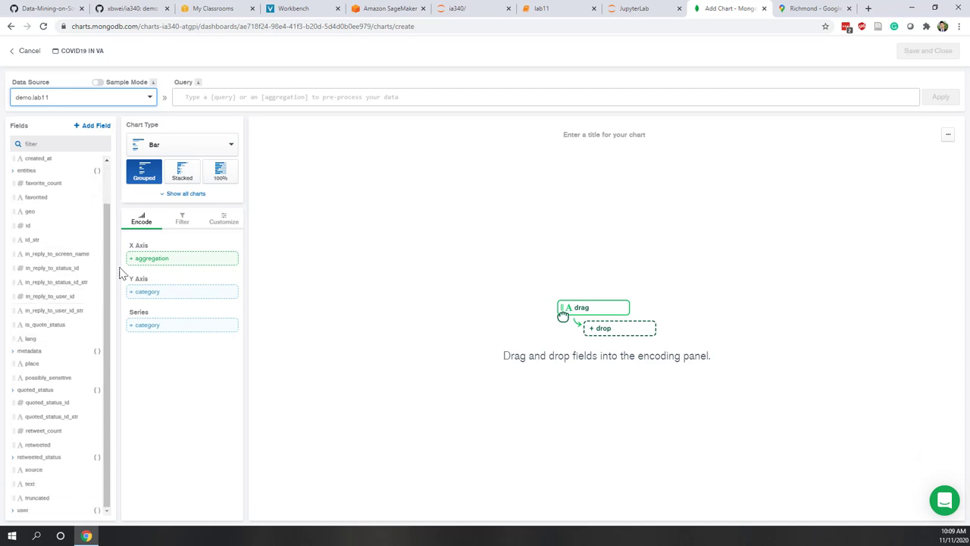
click(183, 198)
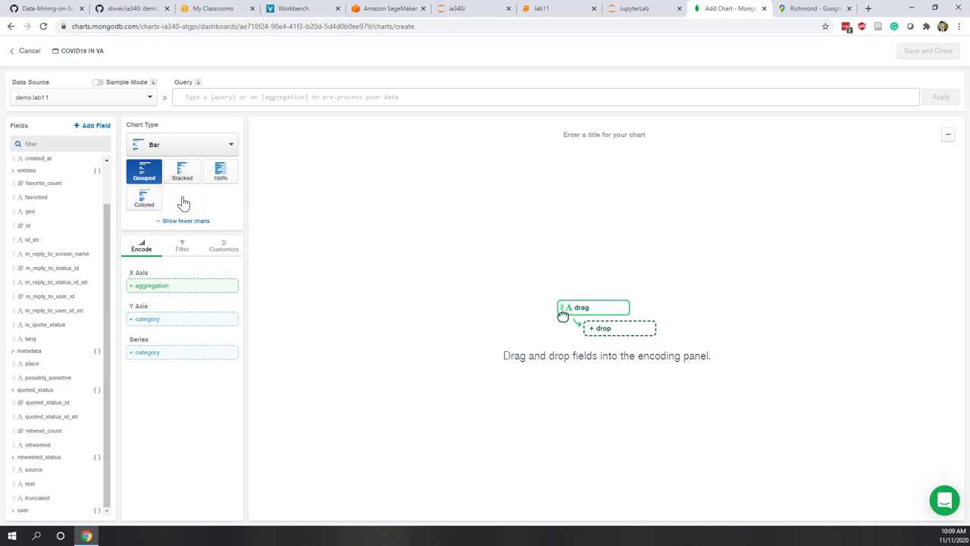
click(21, 513)
scroll(58, 420, down, 4)
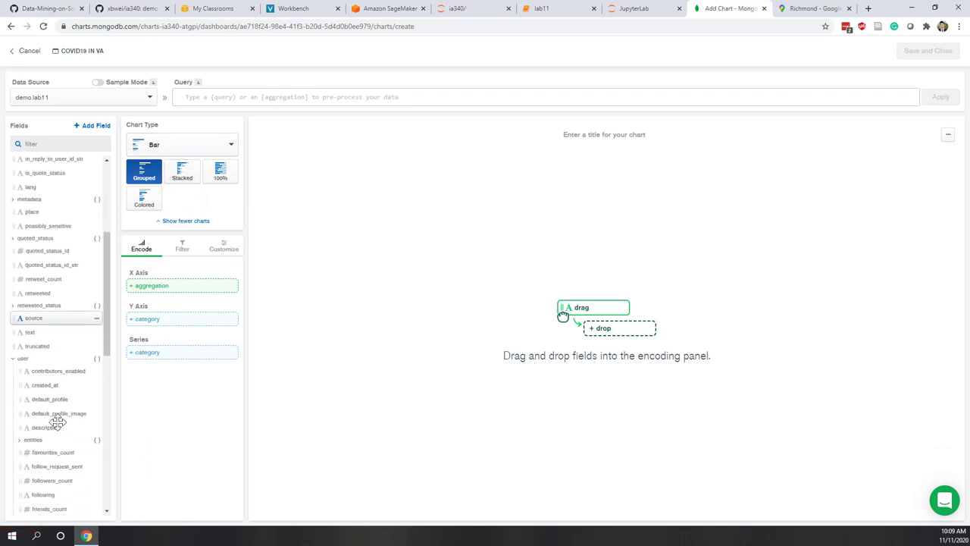
scroll(58, 421, down, 1)
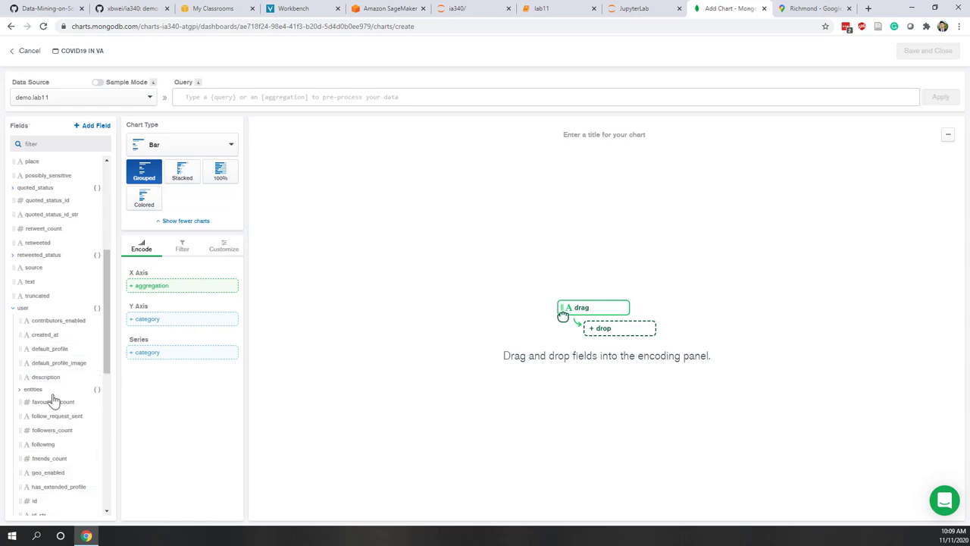
scroll(53, 400, down, 3)
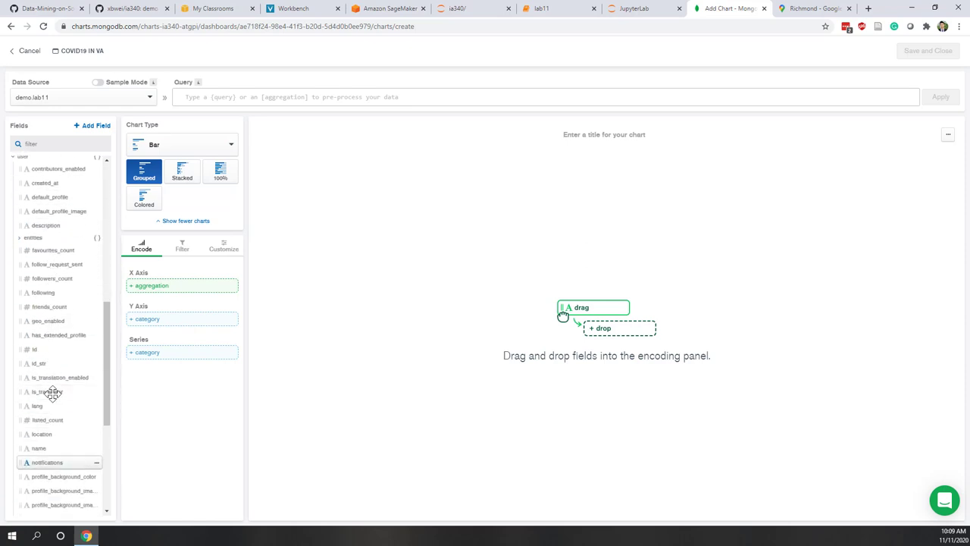
scroll(52, 397, down, 1)
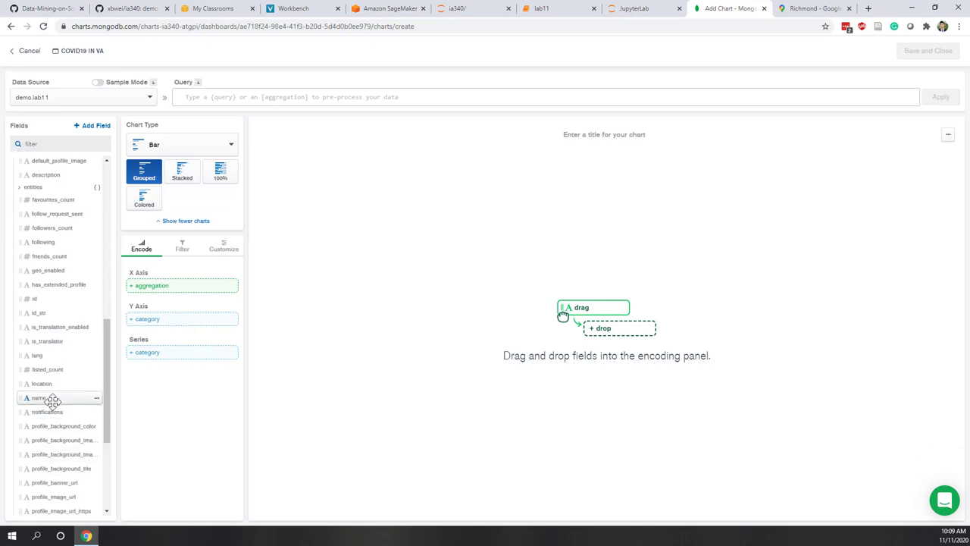
click(52, 401)
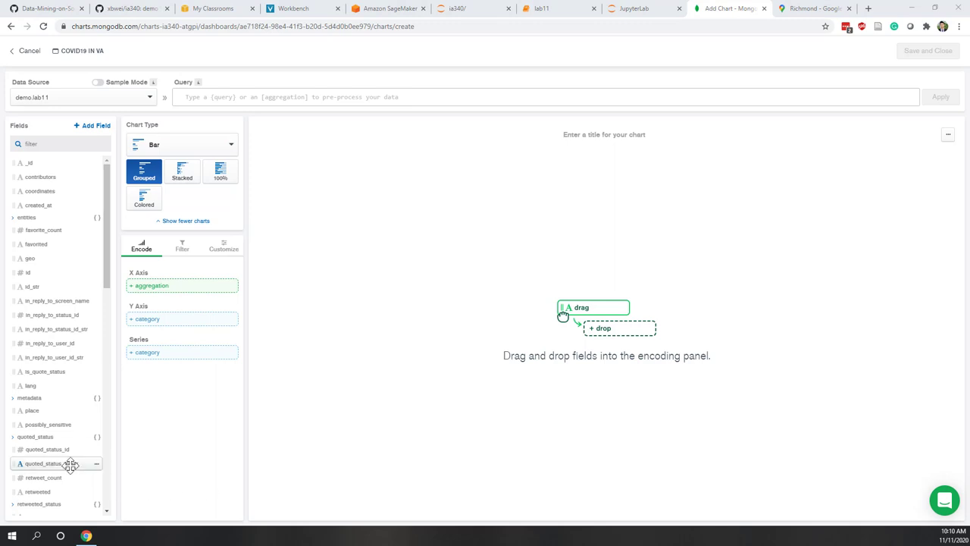
scroll(69, 462, down, 10)
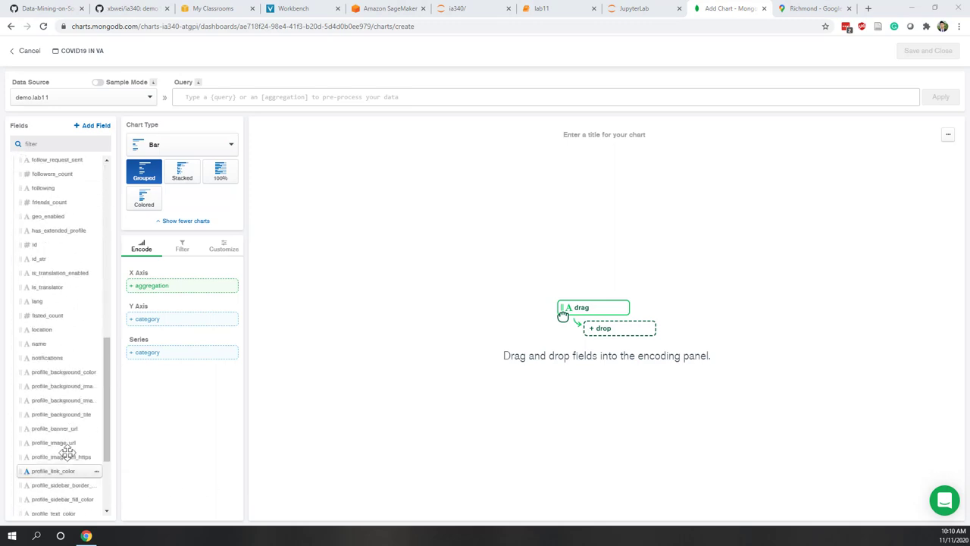
drag(40, 343, 159, 328)
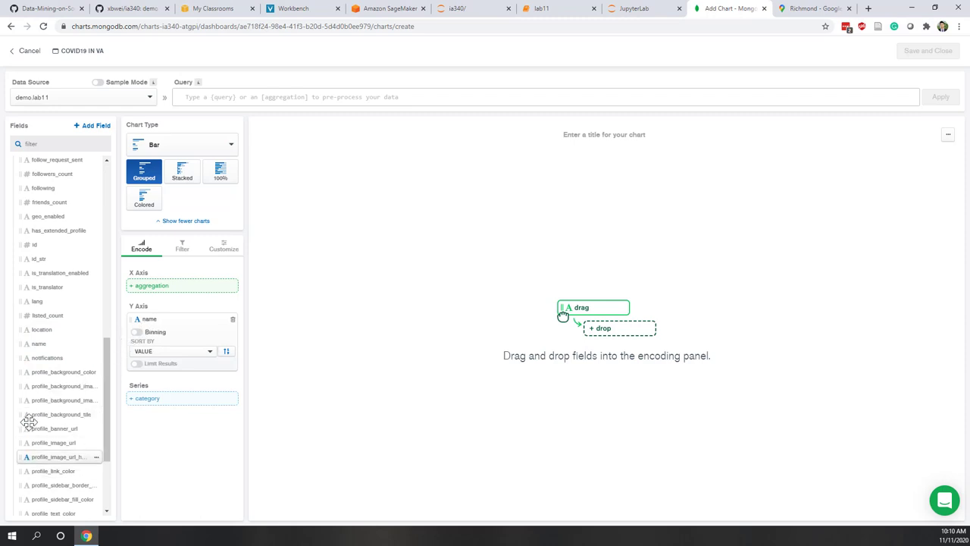
- Put _id on the X axis with the COUNT aggregate and limit the Y axis names to 10 results
scroll(29, 422, up, 10)
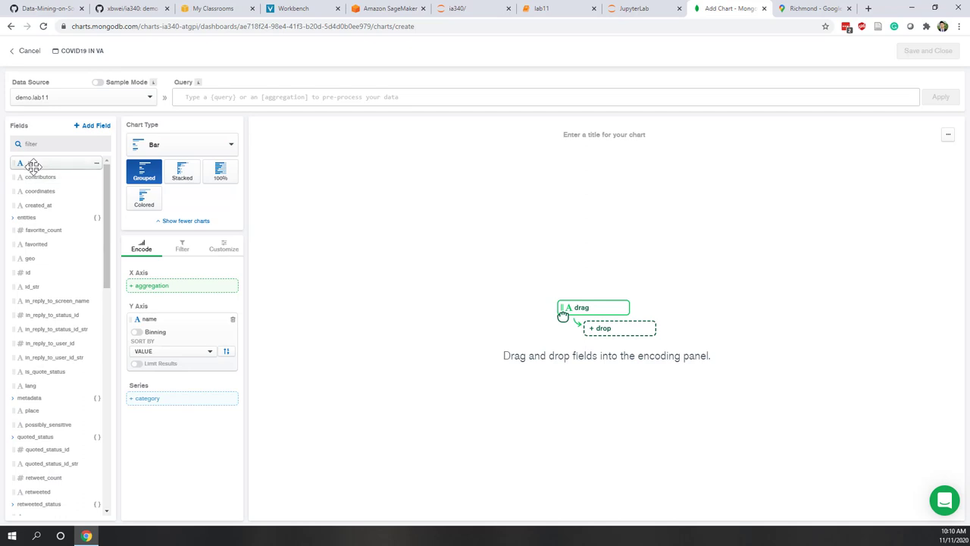
drag(32, 165, 209, 285)
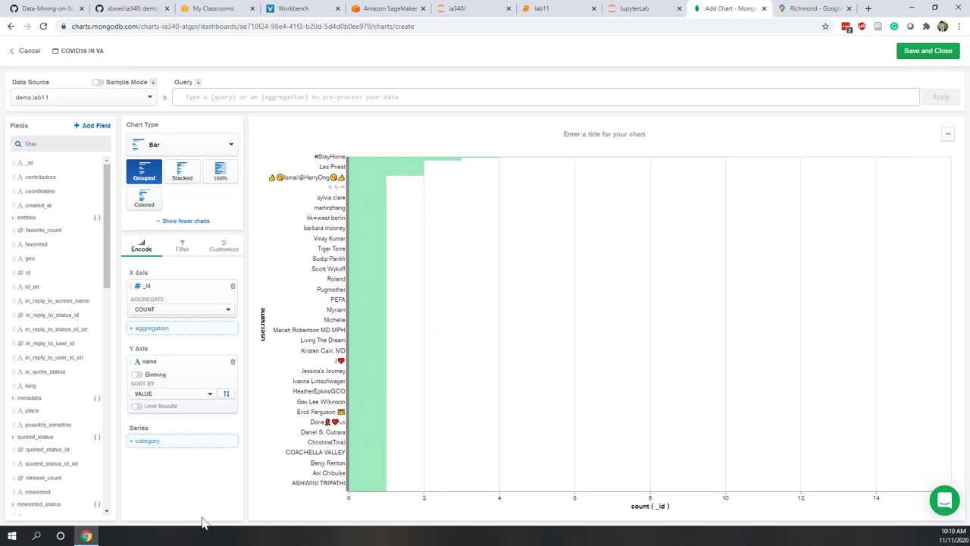
click(137, 407)
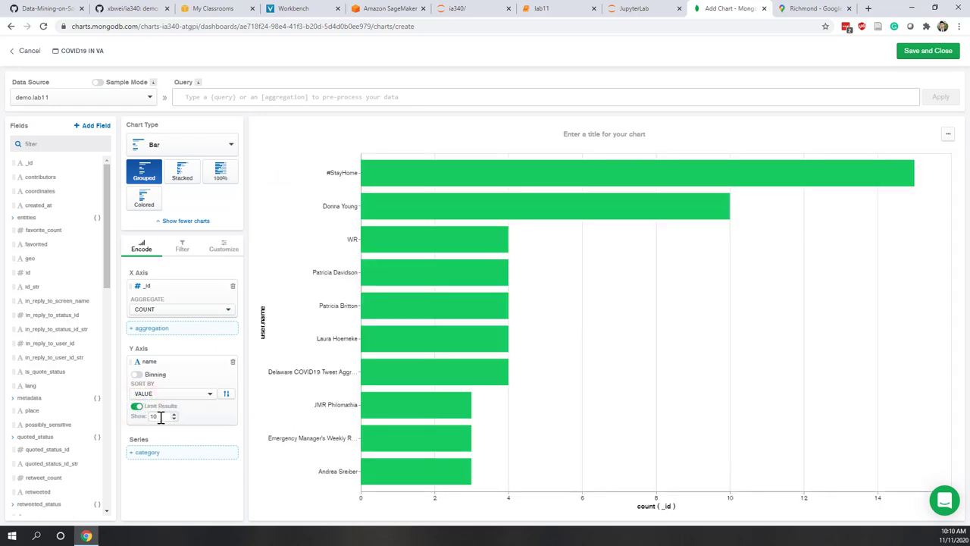
click(158, 417)
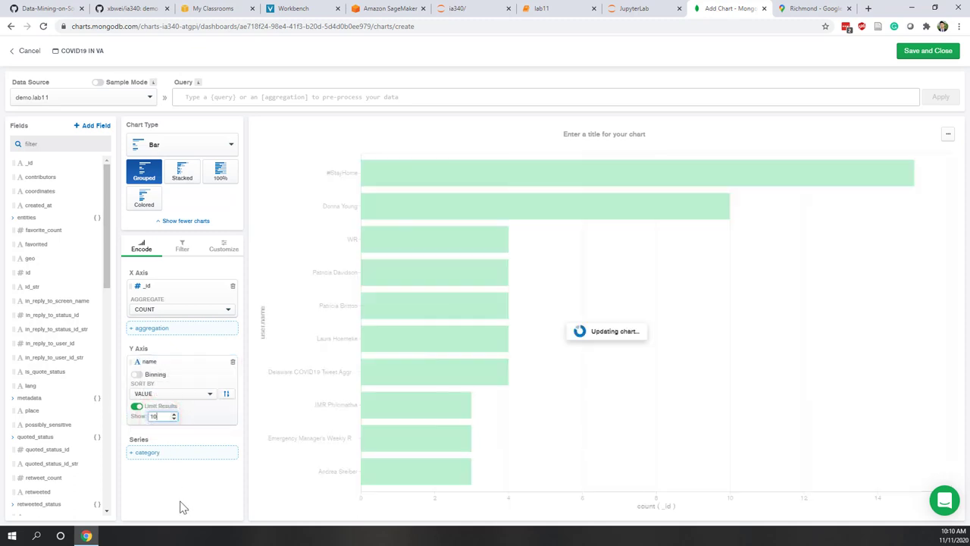
click(182, 507)
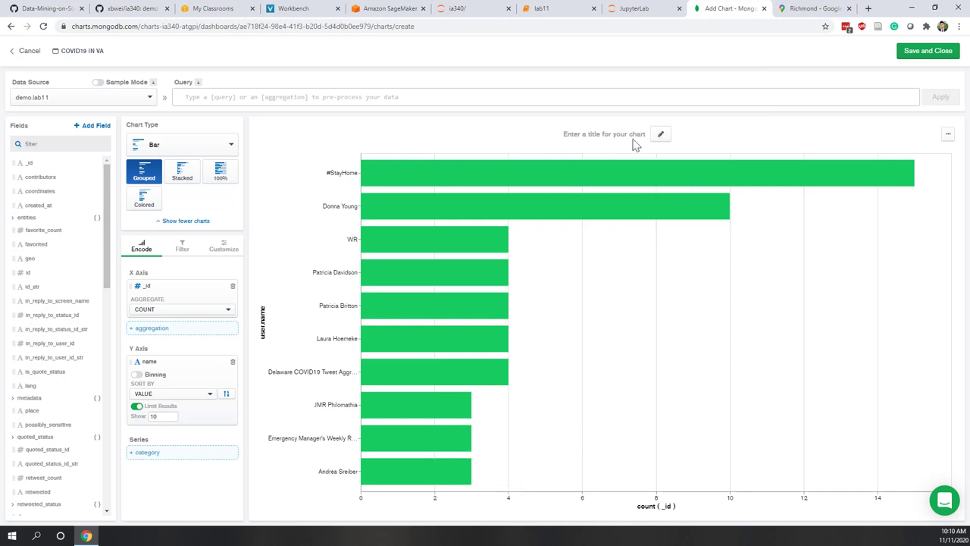
- Give the bar chart the title "Top 10 Users"
click(667, 135)
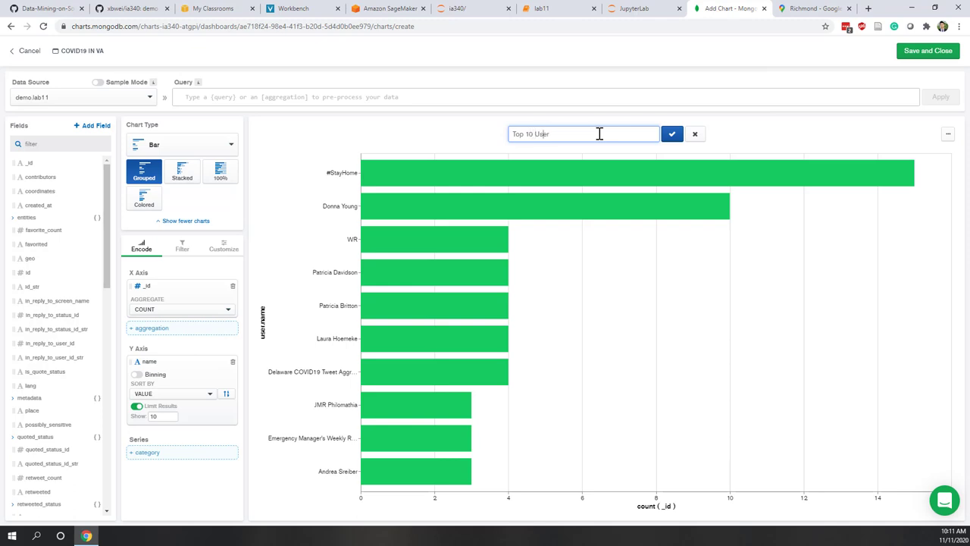
click(672, 134)
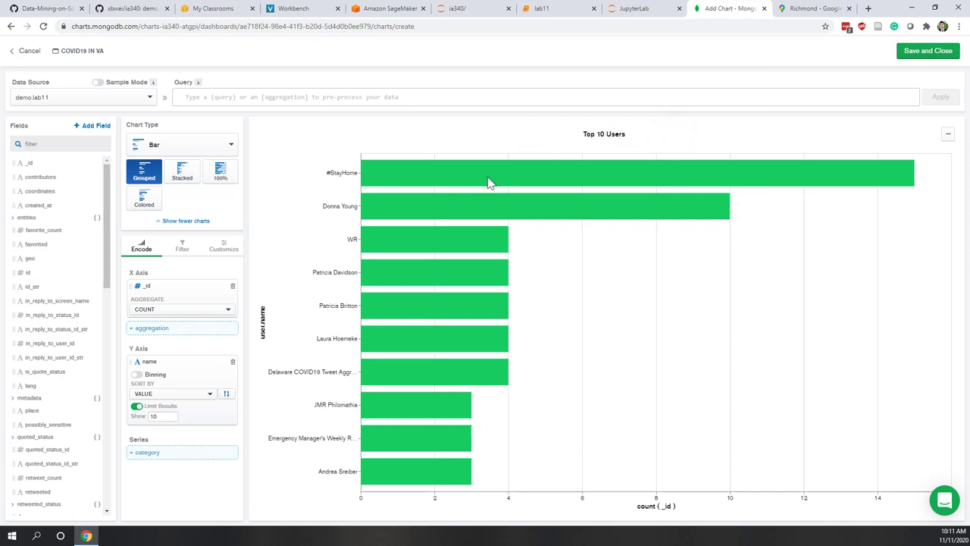
- Enable the custom color palette for the bar chart and set its first color to blue 196EE6
click(182, 249)
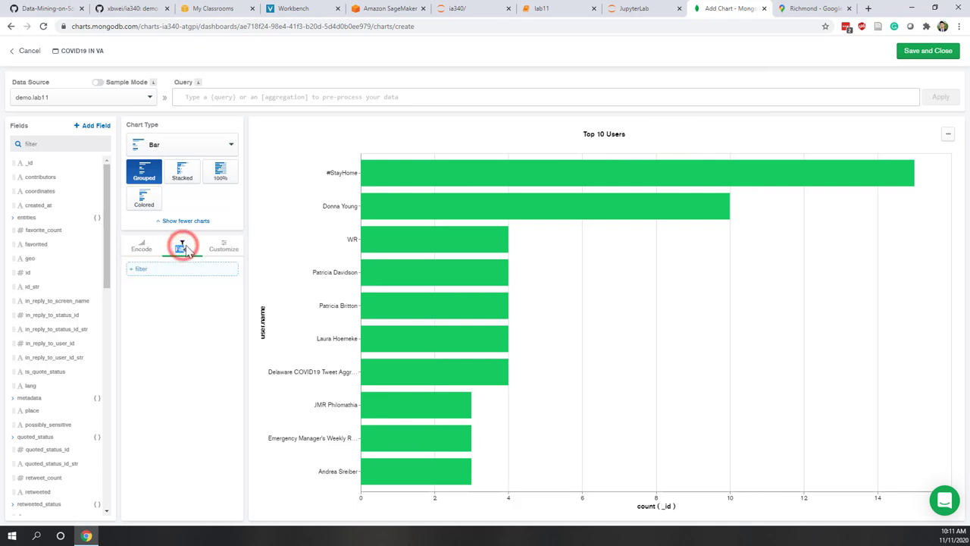
click(225, 254)
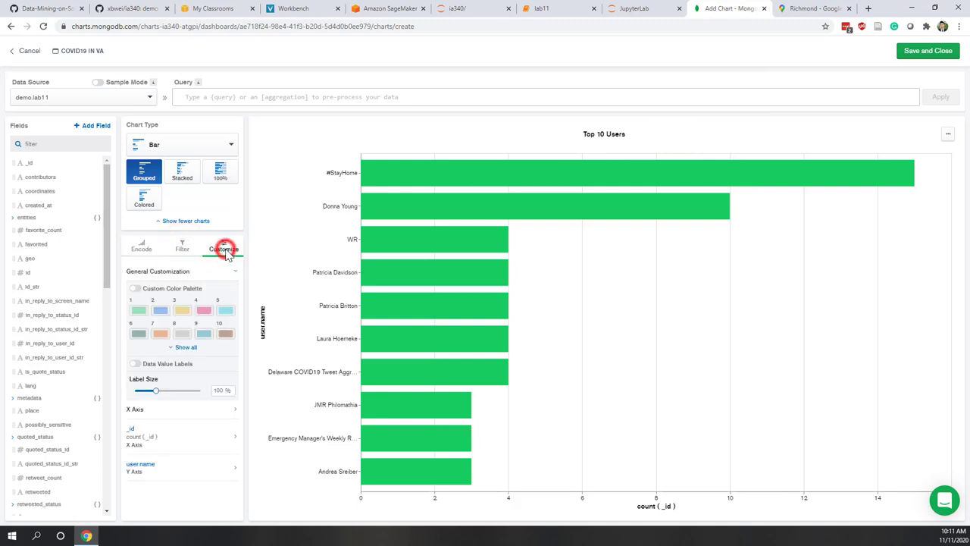
click(135, 290)
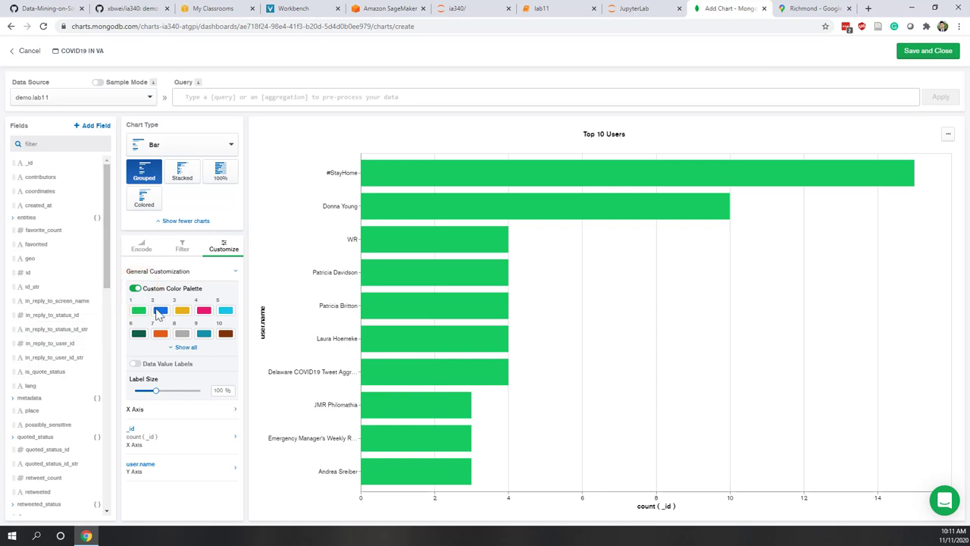
click(157, 312)
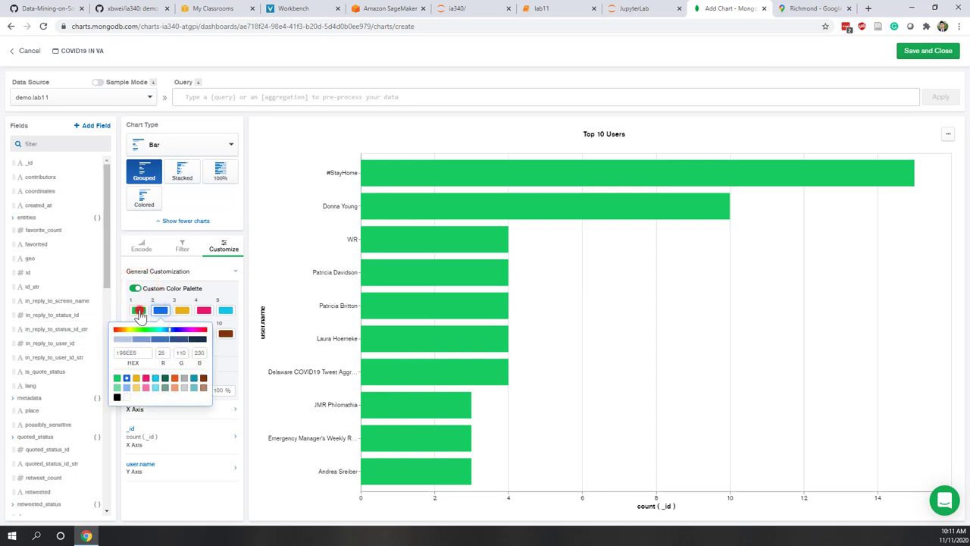
click(138, 310)
click(105, 378)
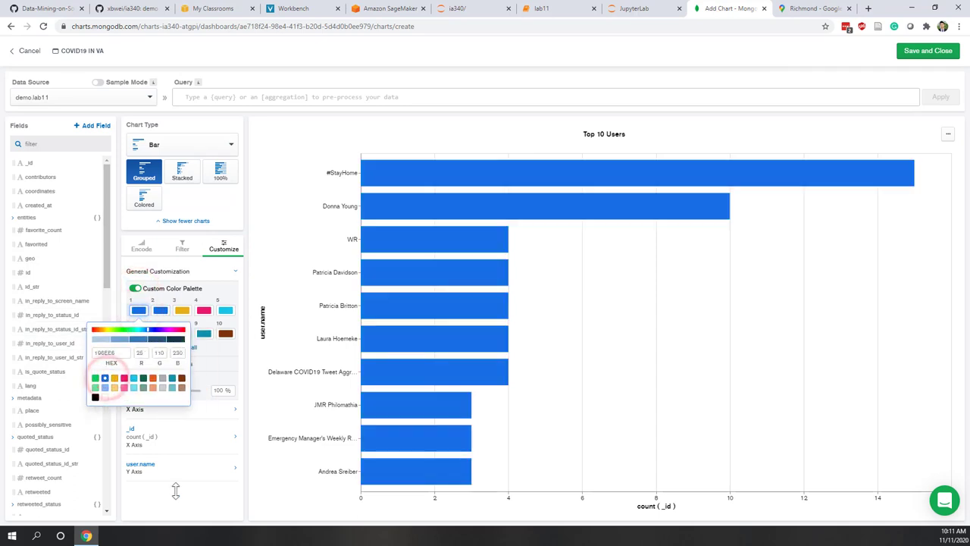
- Override the X axis label of the Top 10 Users chart with "Number of Tweets"
click(188, 512)
double_click(182, 439)
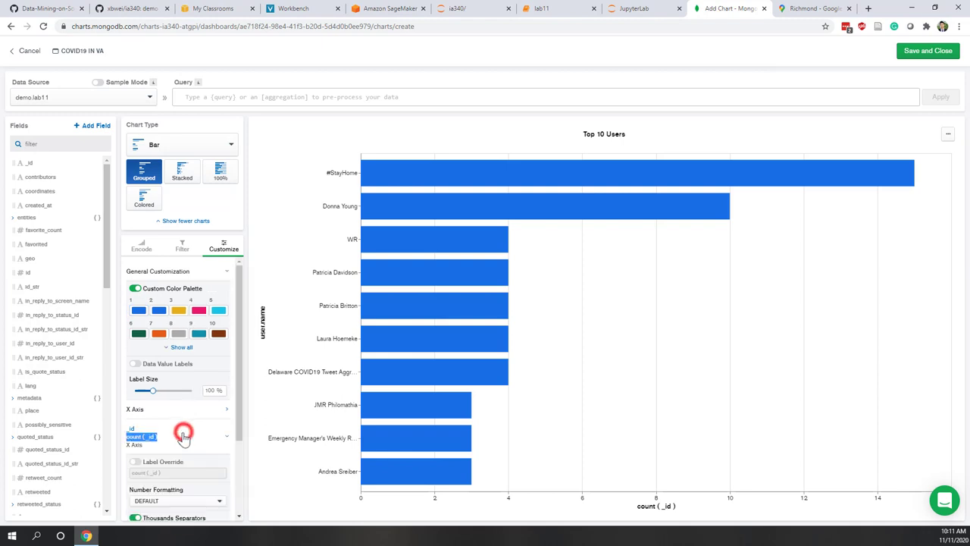
click(135, 461)
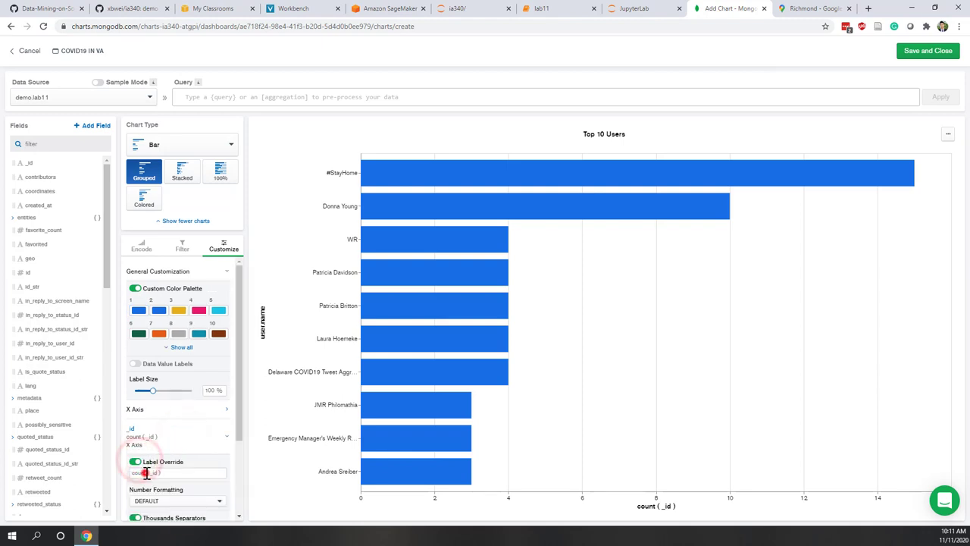
drag(143, 472, 210, 473)
key(BackSpace)
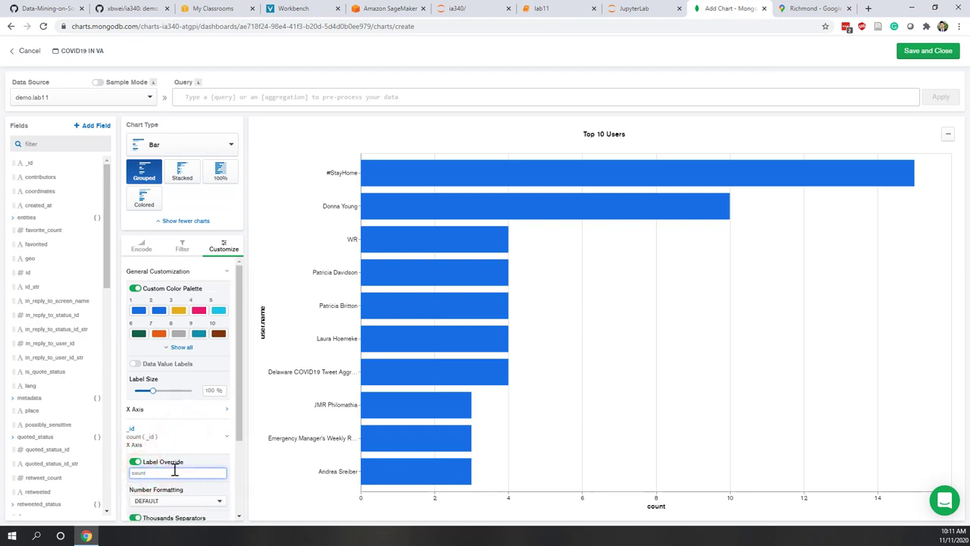
double_click(163, 471)
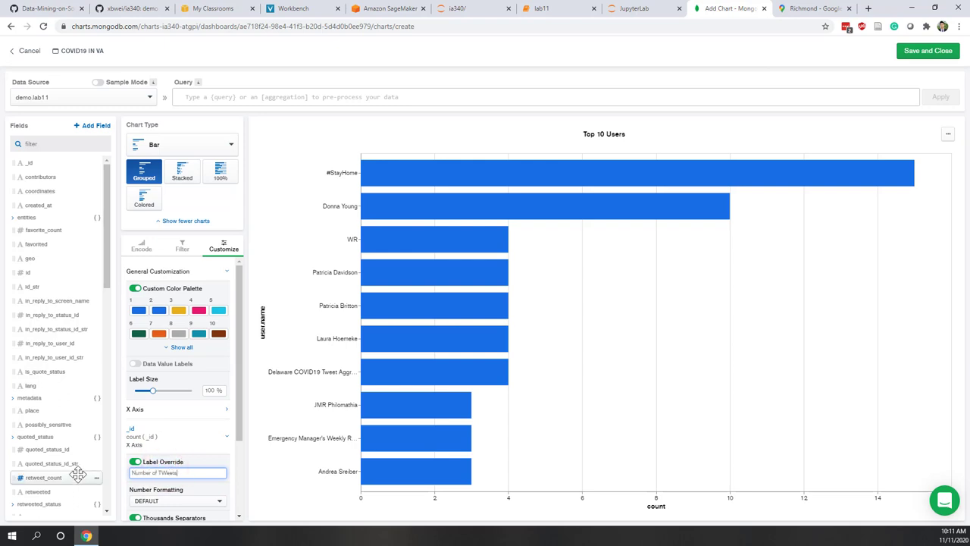
key(BackSpace)
key(BackSpace)
key(BackSpace)
key(BackSpace)
- Override the Y axis label with "User Name" and save the bar chart to the dashboard
scroll(151, 503, down, 3)
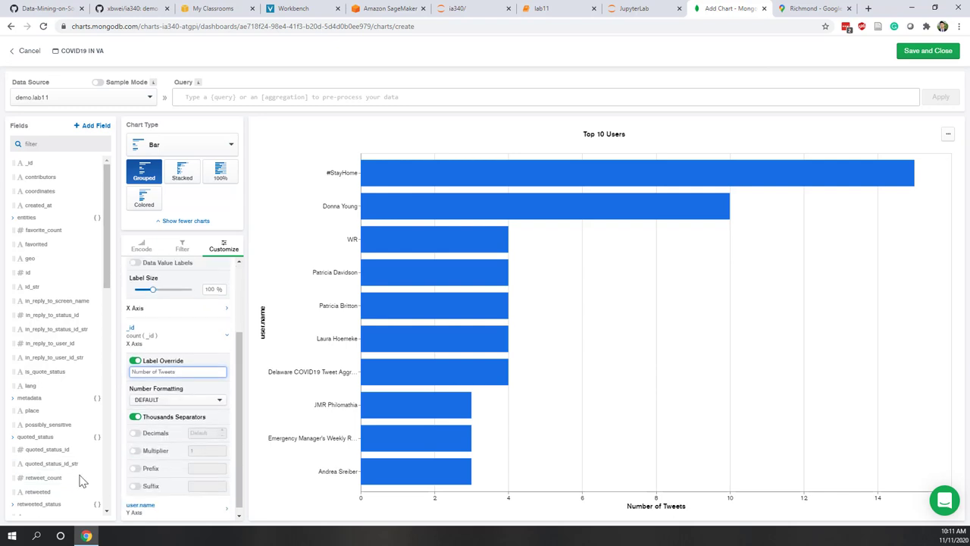
click(151, 503)
scroll(146, 502, down, 1)
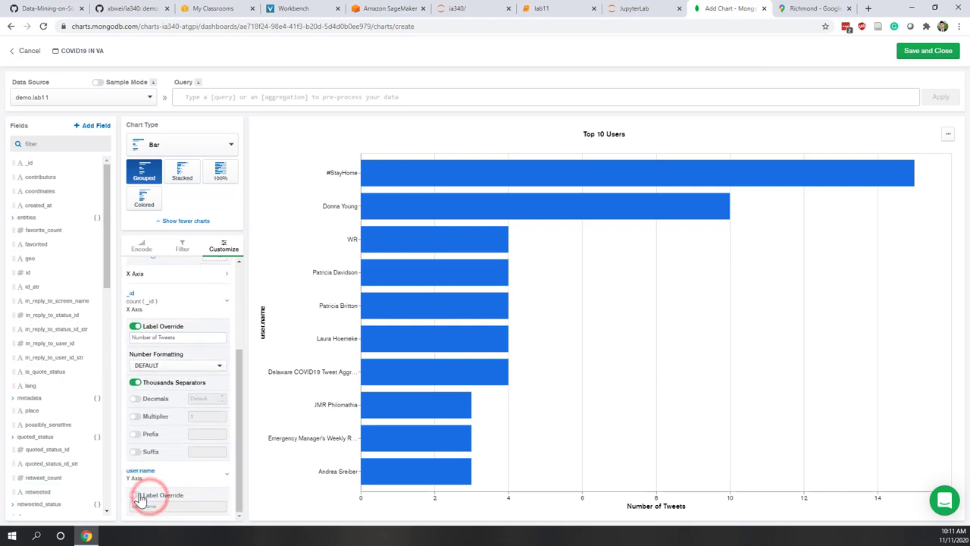
click(136, 495)
click(143, 505)
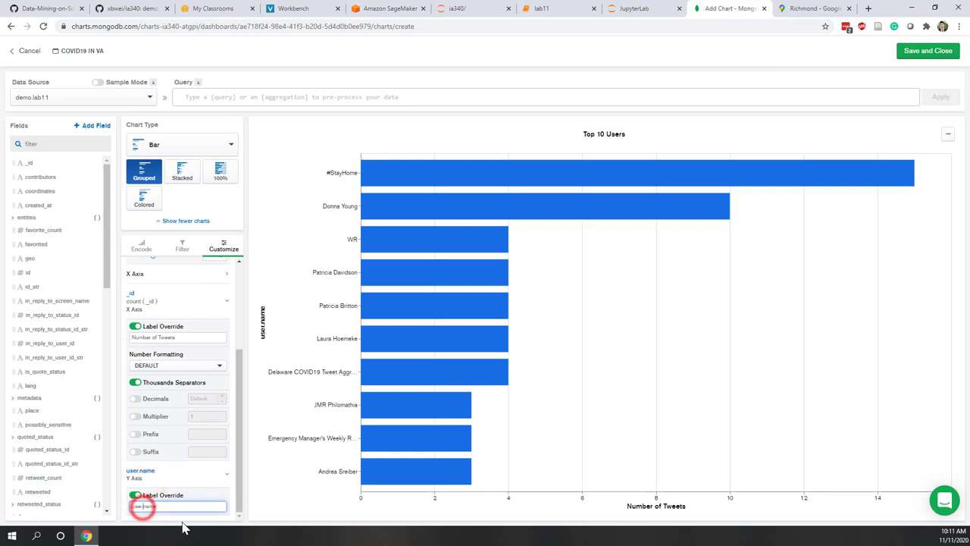
key(BackSpace)
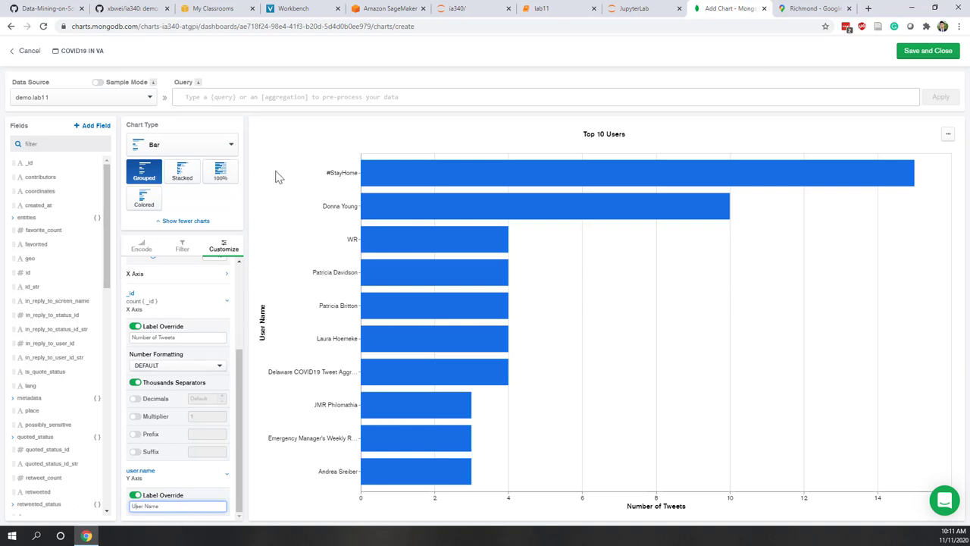
click(301, 73)
click(920, 51)
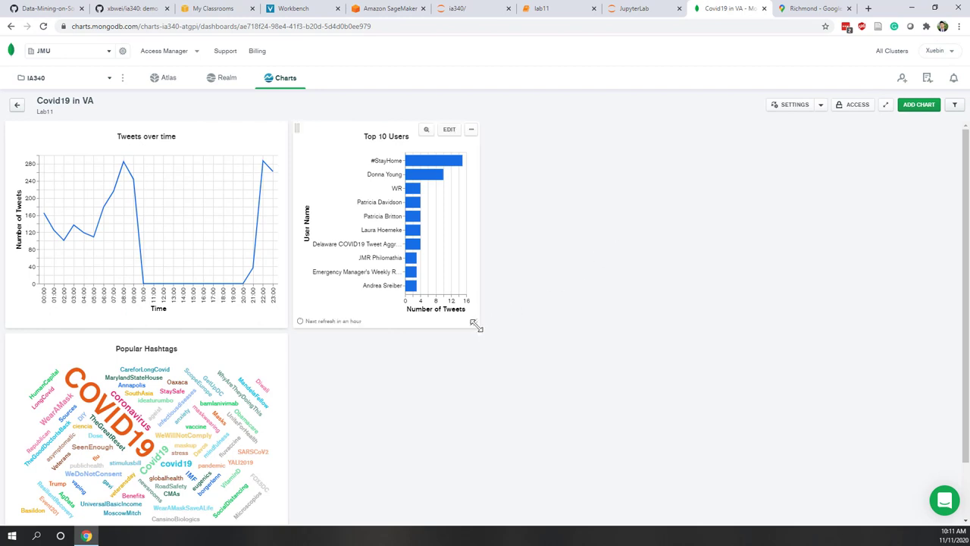
- Widen the Top 10 Users chart to about twice its width and move the Popular Hashtags word cloud above Tweets over time
scroll(476, 331, down, 1)
scroll(479, 332, up, 1)
drag(476, 326, 623, 334)
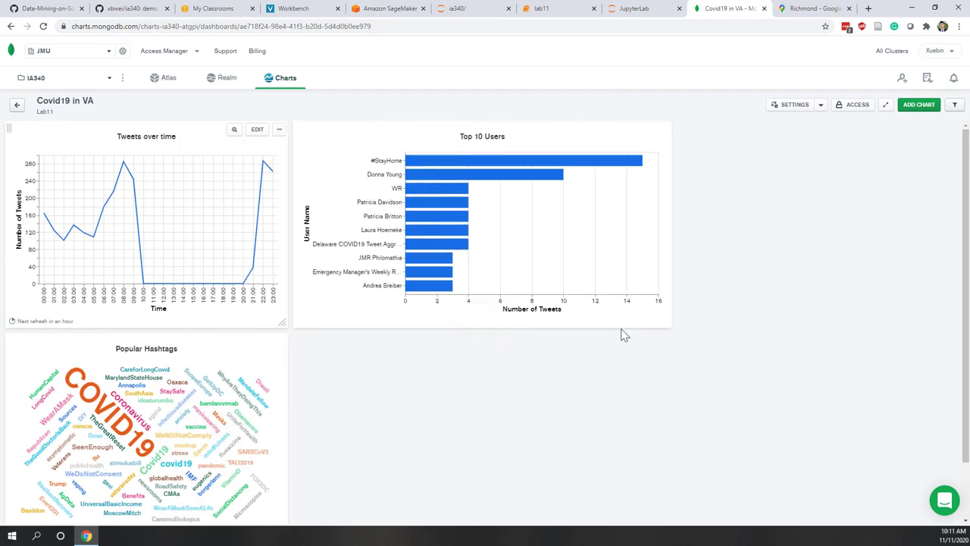
drag(19, 350, 22, 151)
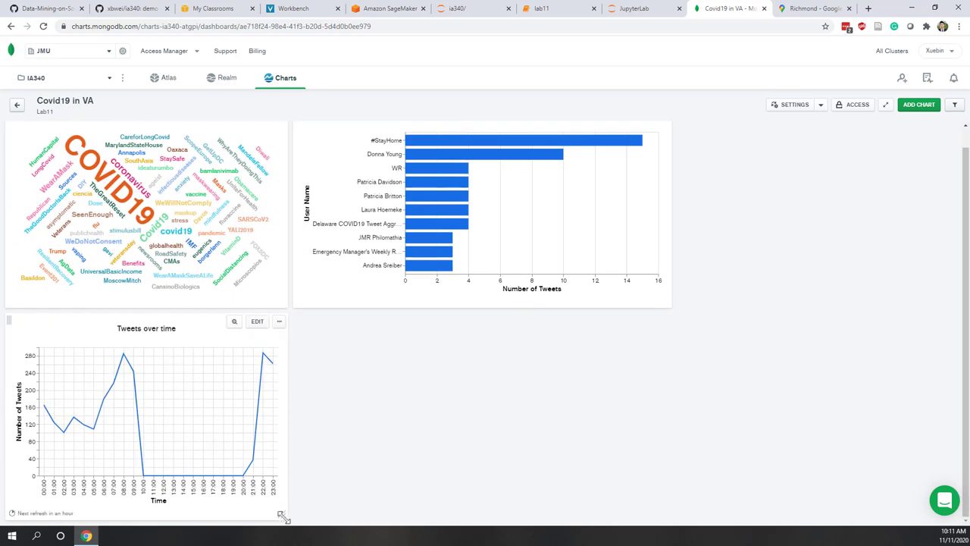
- Try stretching the Tweets over time chart beneath both upper charts and return it to its original width
drag(280, 516, 684, 509)
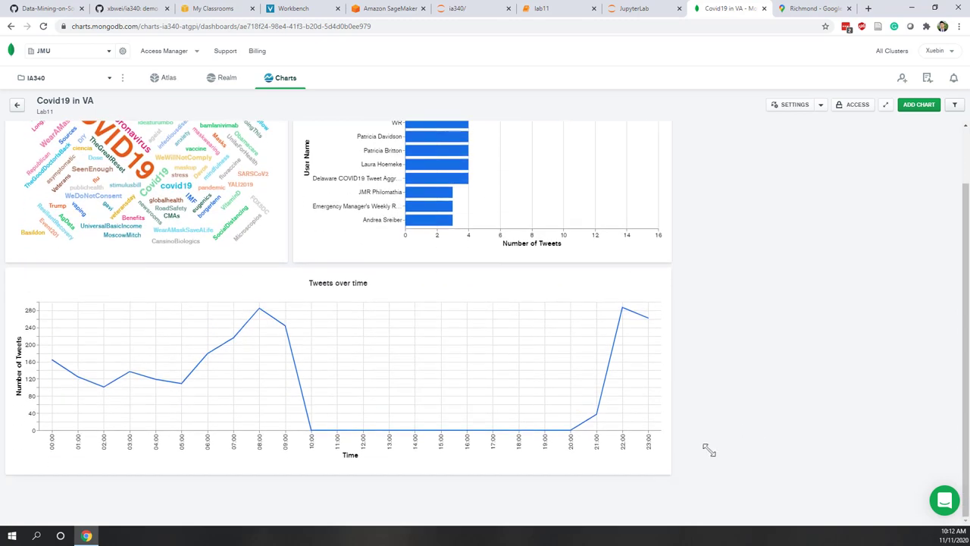
drag(651, 474, 294, 497)
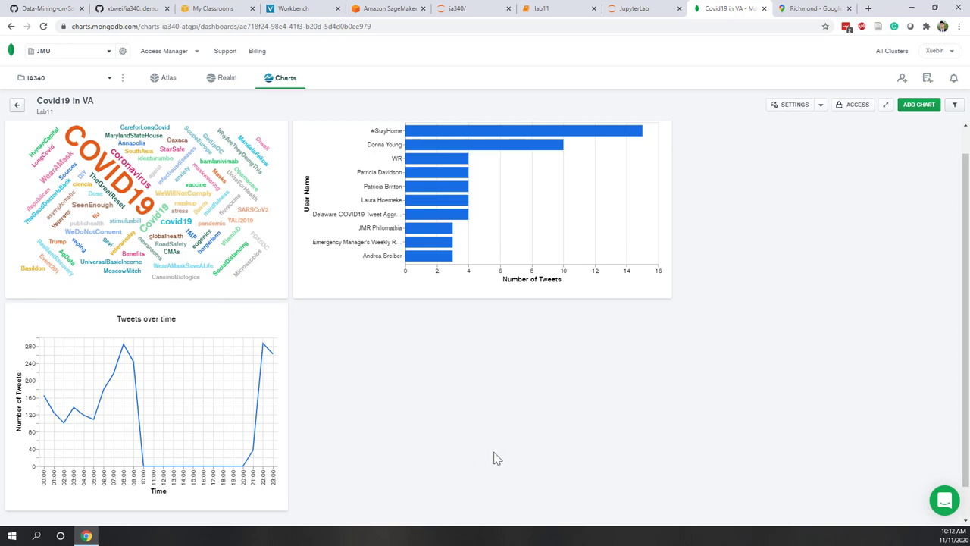
- Add another chart to the dashboard with demo.lab11 as its data source
click(917, 107)
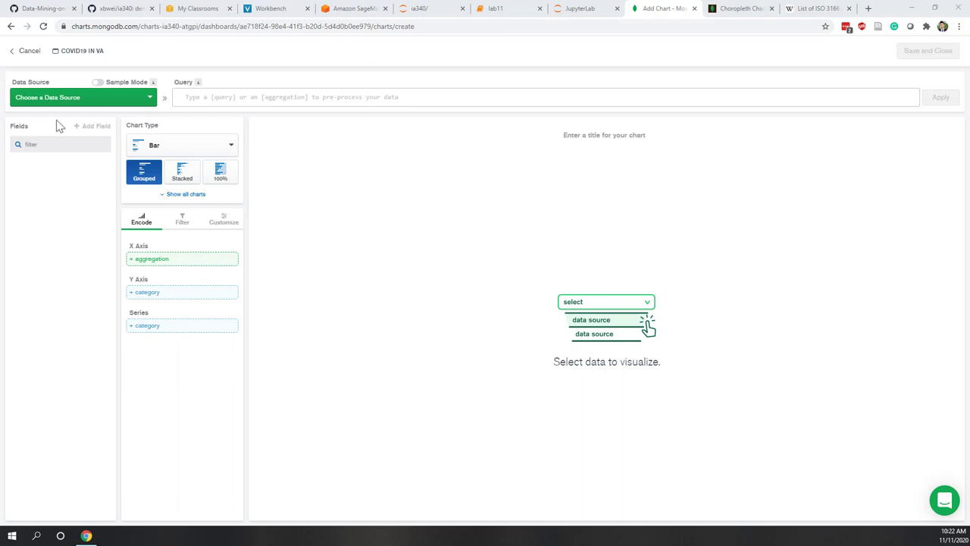
click(60, 97)
click(61, 156)
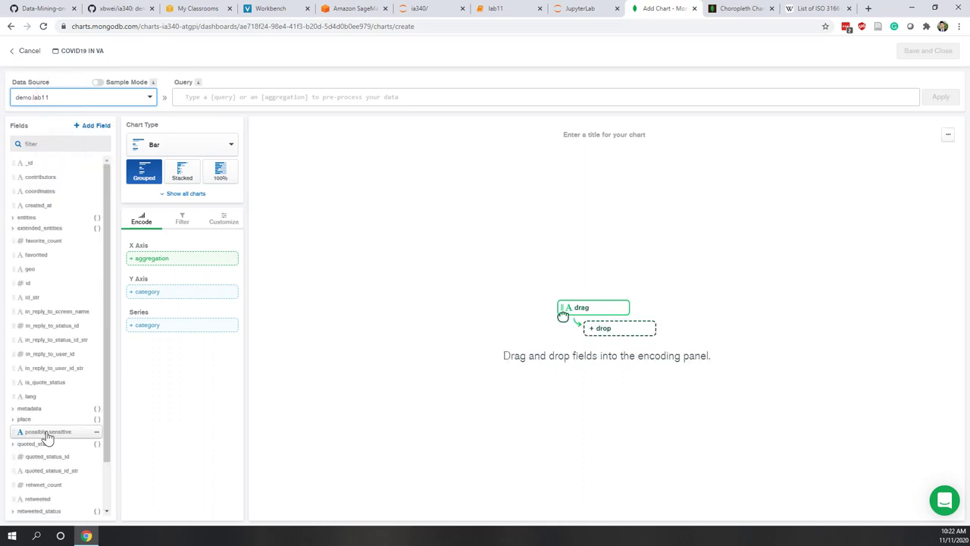
- Apply the query {place:{$ne:null}} to keep only tweets that have a place
click(265, 99)
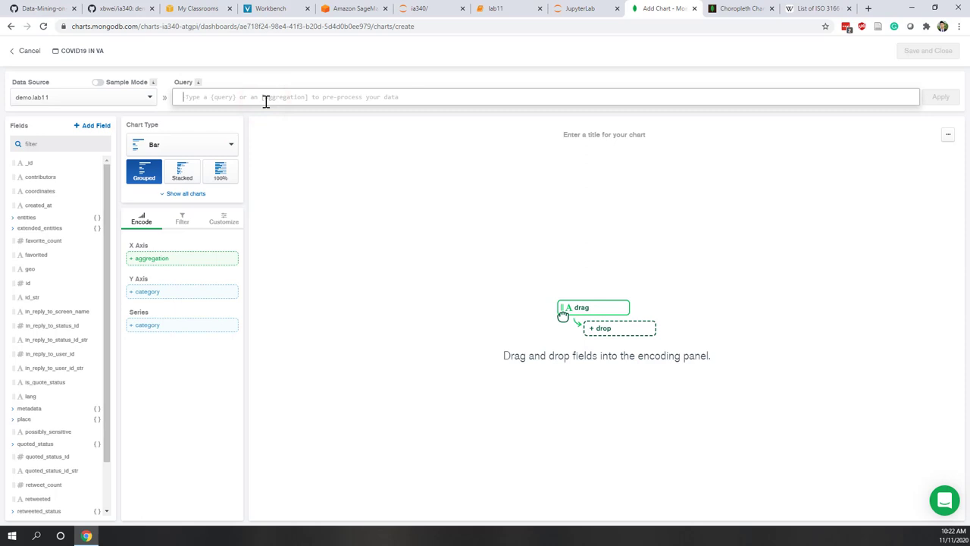
text({})
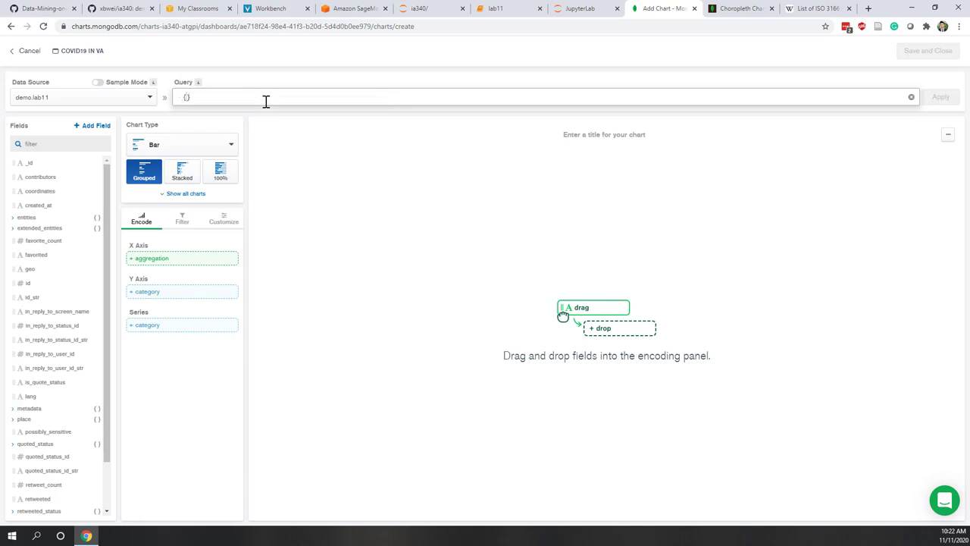
text(place:{})
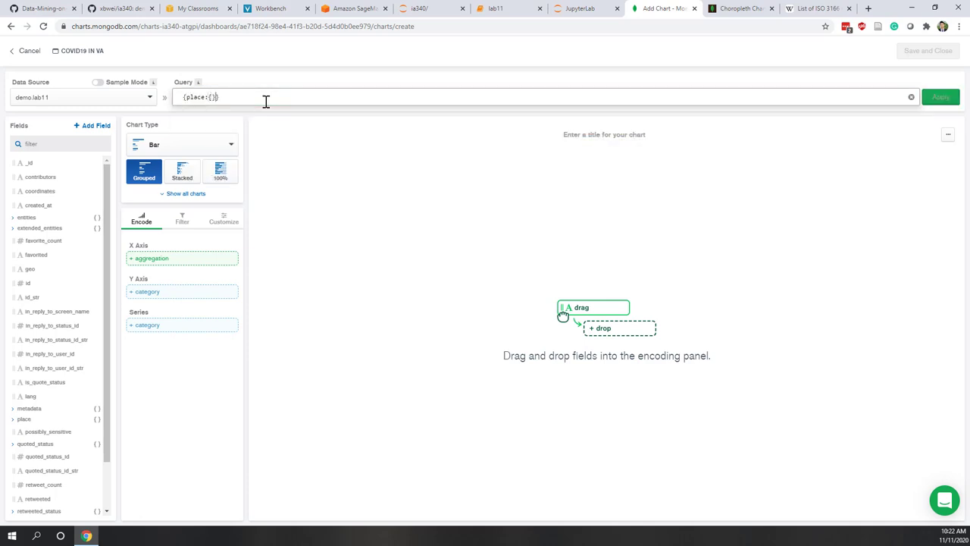
text($ne)
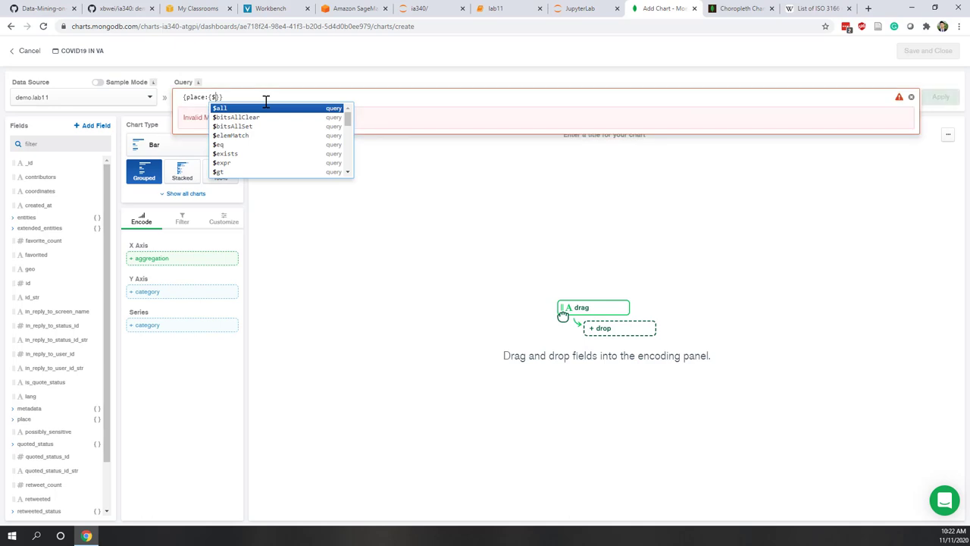
text(:null)
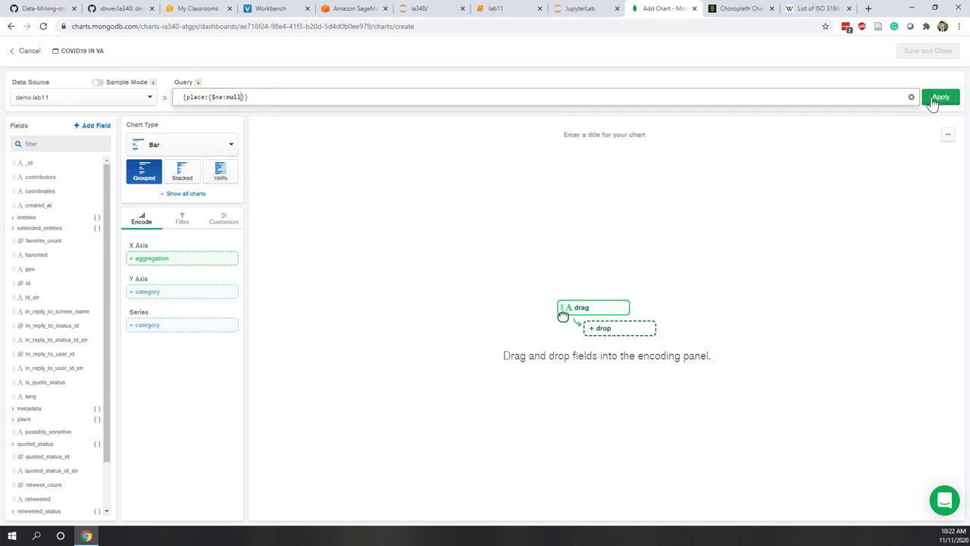
click(938, 98)
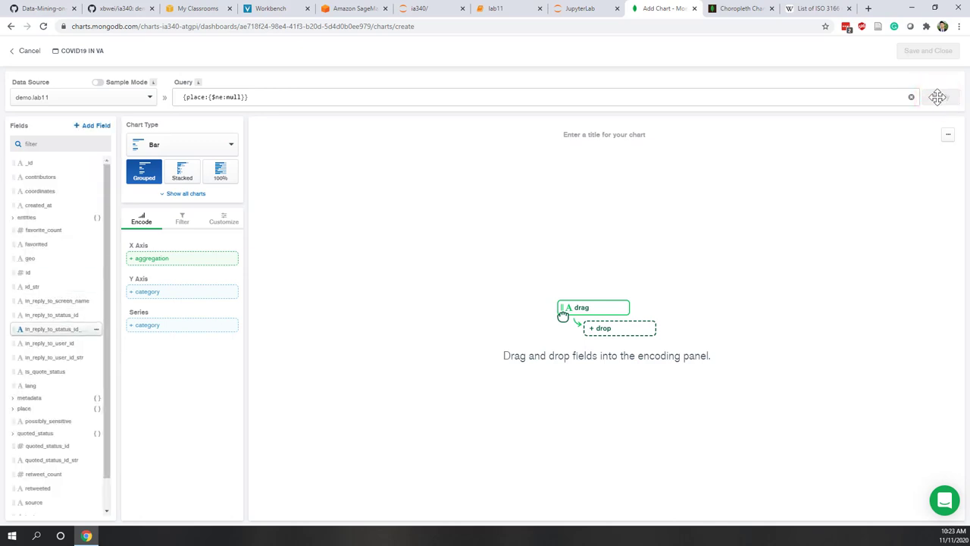
- Make the chart a geospatial choropleth and assign the country_code field of the place object to Location
click(182, 150)
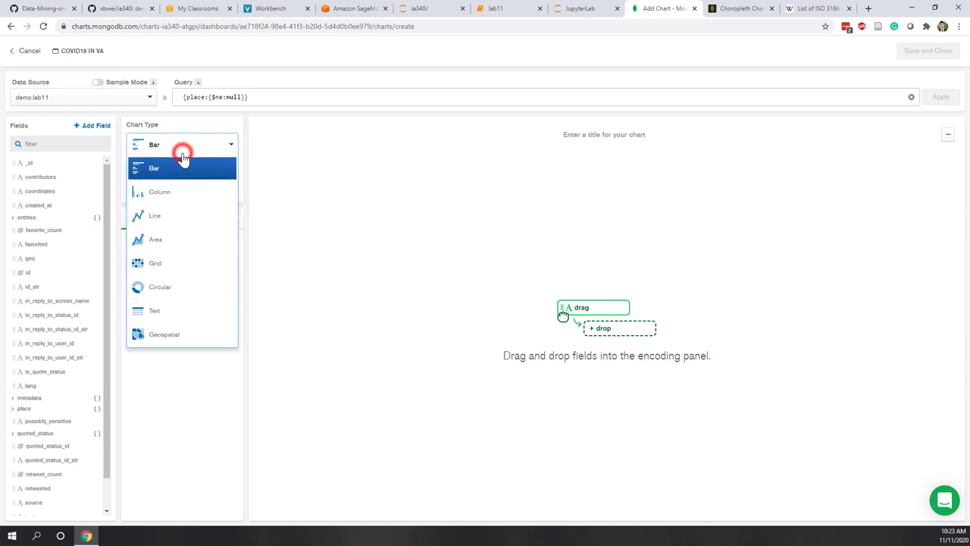
click(174, 345)
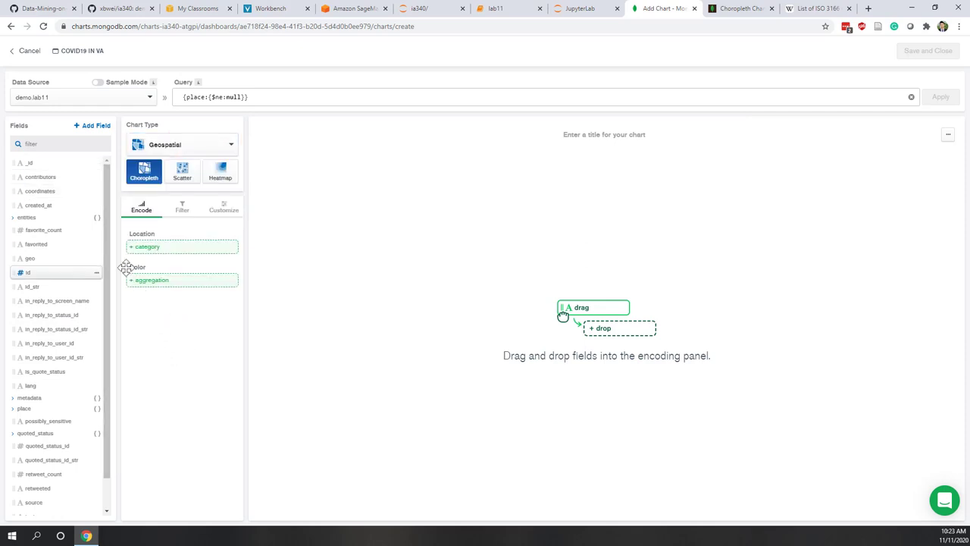
click(46, 144)
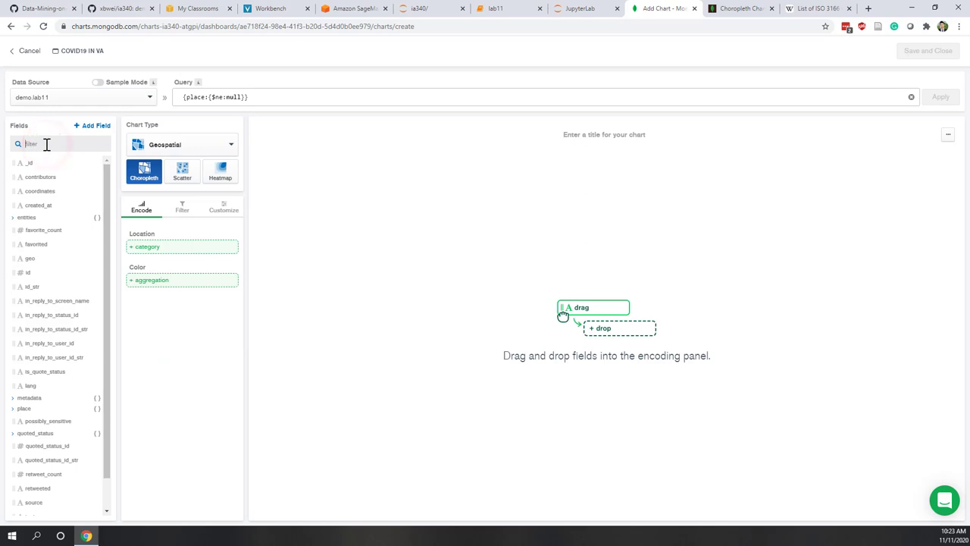
text(place)
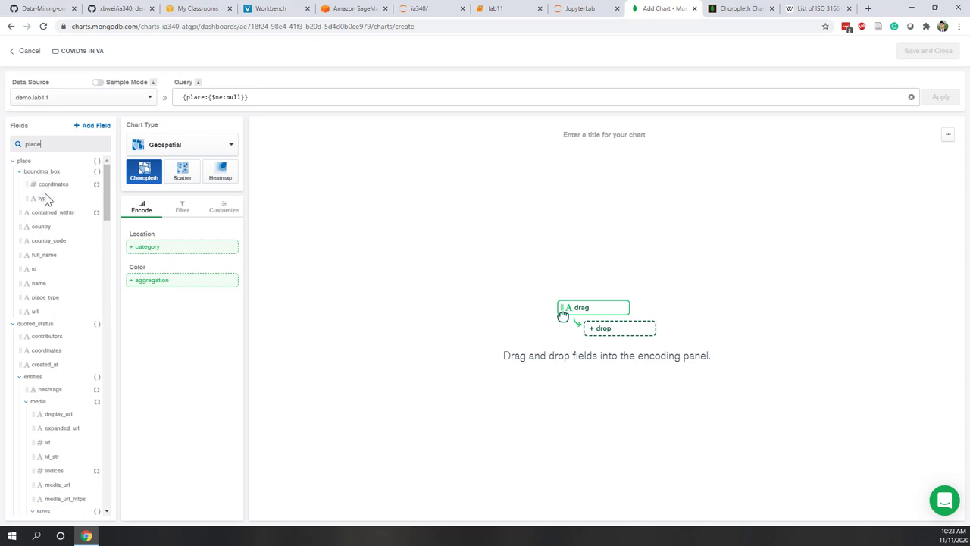
drag(60, 240, 154, 247)
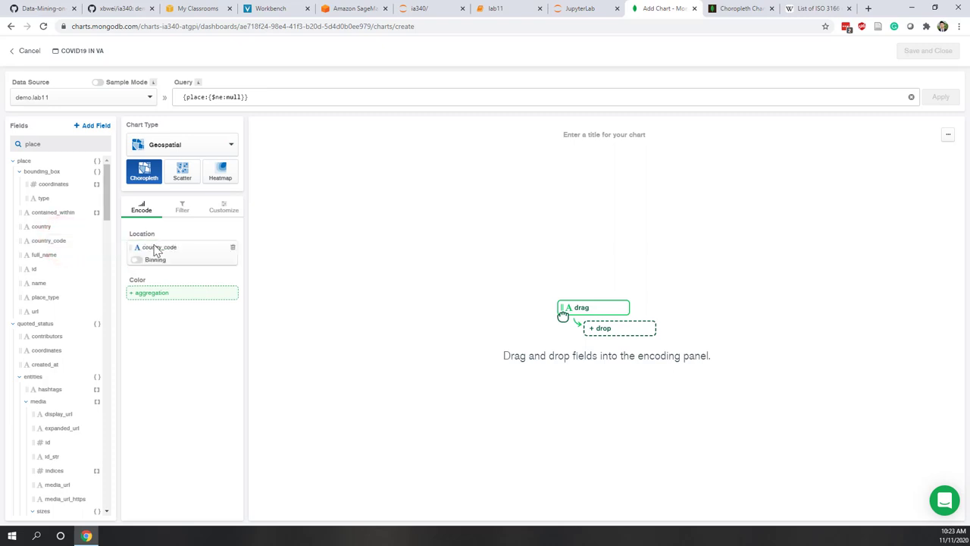
- Clear the field filter and assign _id to Color with the COUNT aggregate
double_click(59, 144)
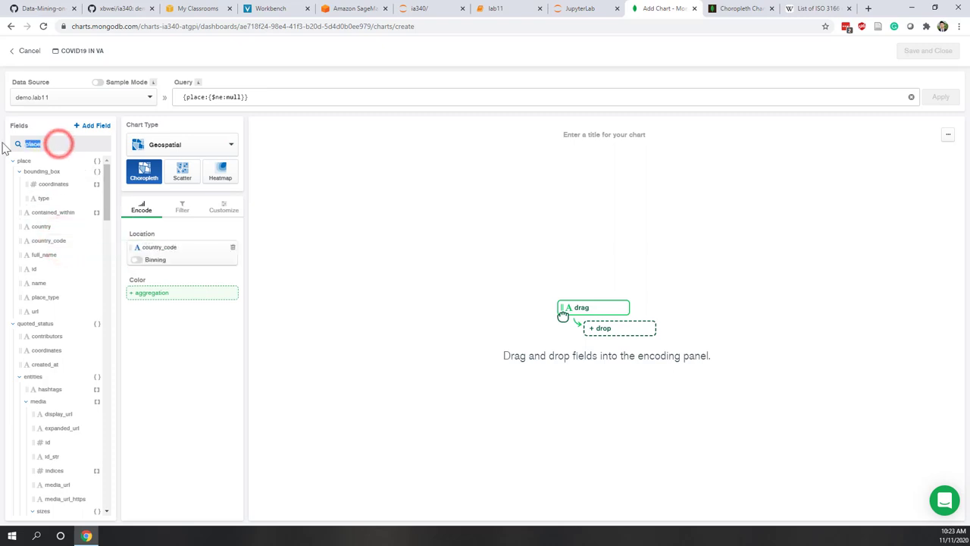
key(BackSpace)
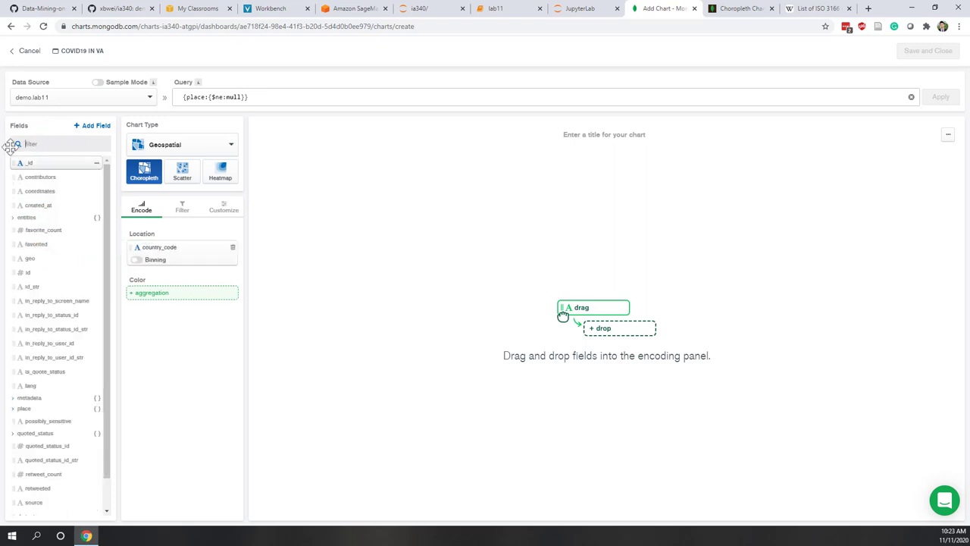
drag(32, 160, 156, 290)
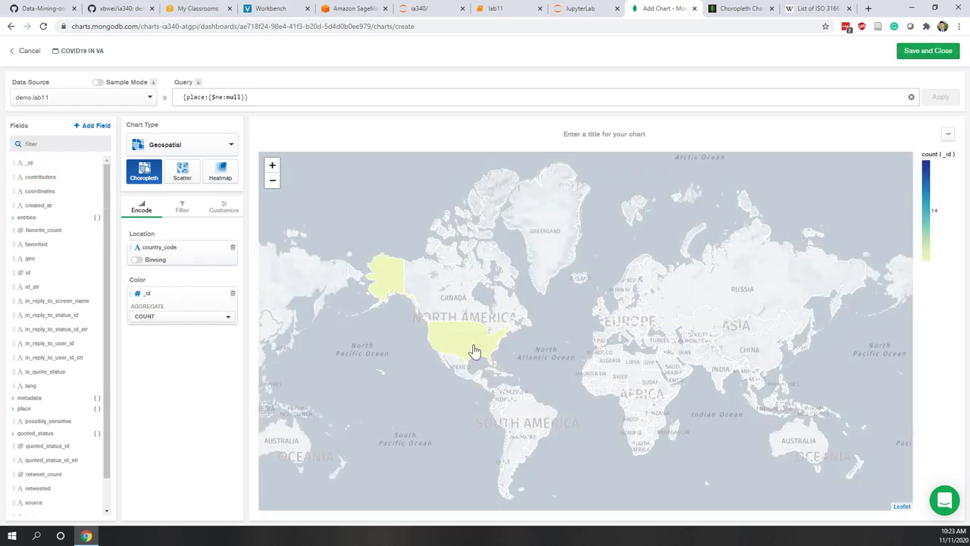
- Examine the tweet count for the United States on the choropleth map, including a closer view of the East Coast
mouse_move(475, 351)
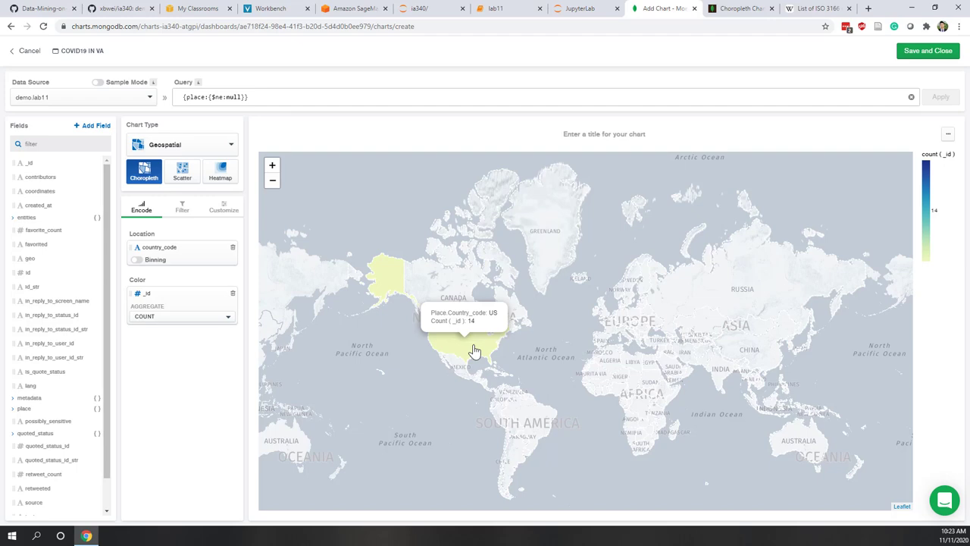
scroll(474, 351, up, 4)
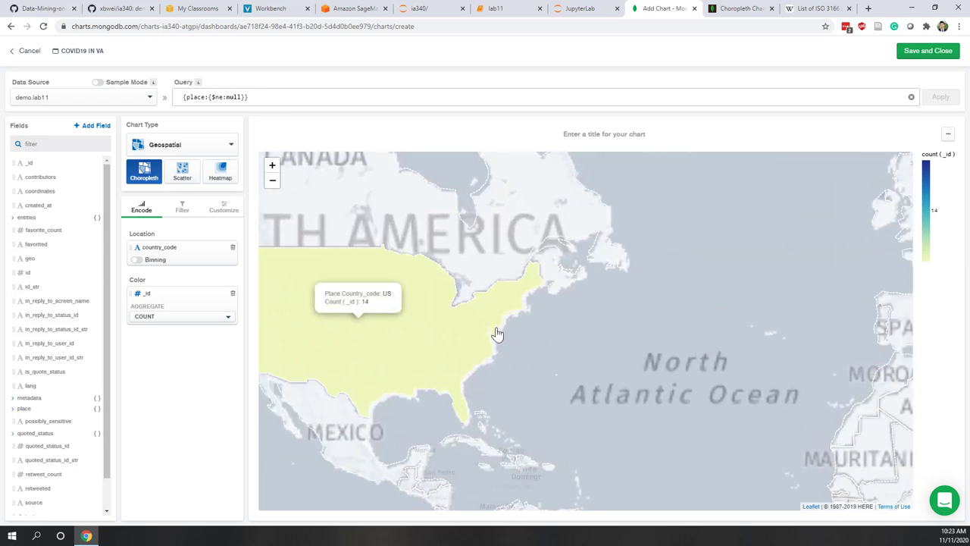
scroll(496, 333, up, 2)
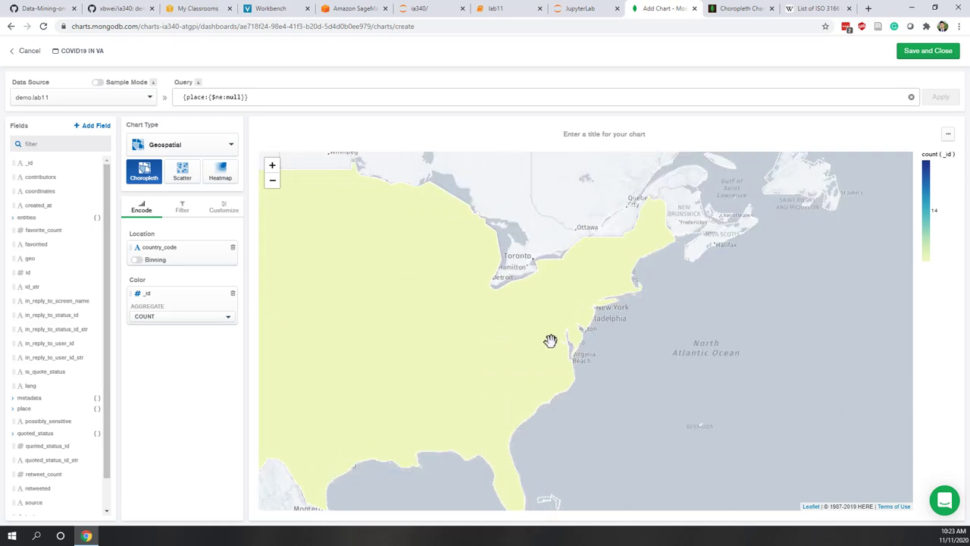
scroll(554, 349, down, 3)
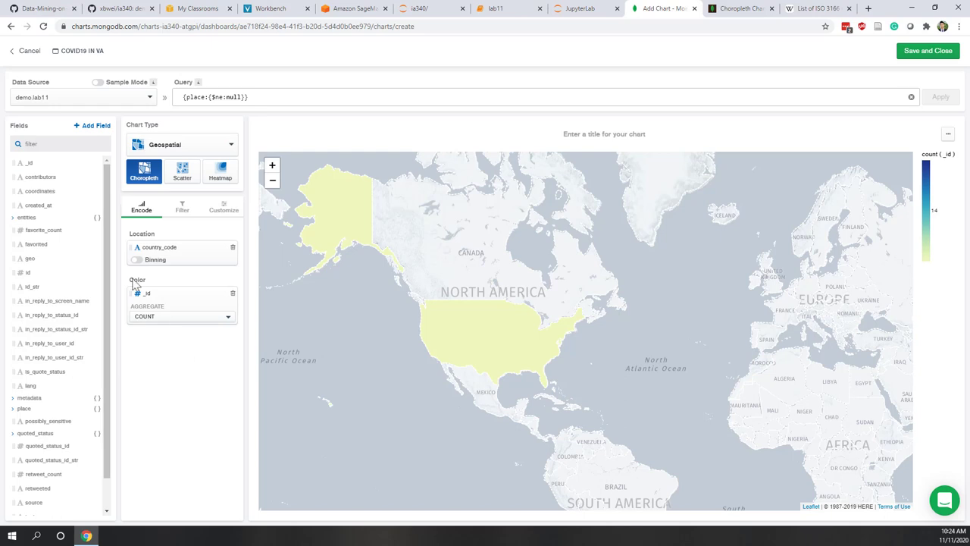
click(37, 143)
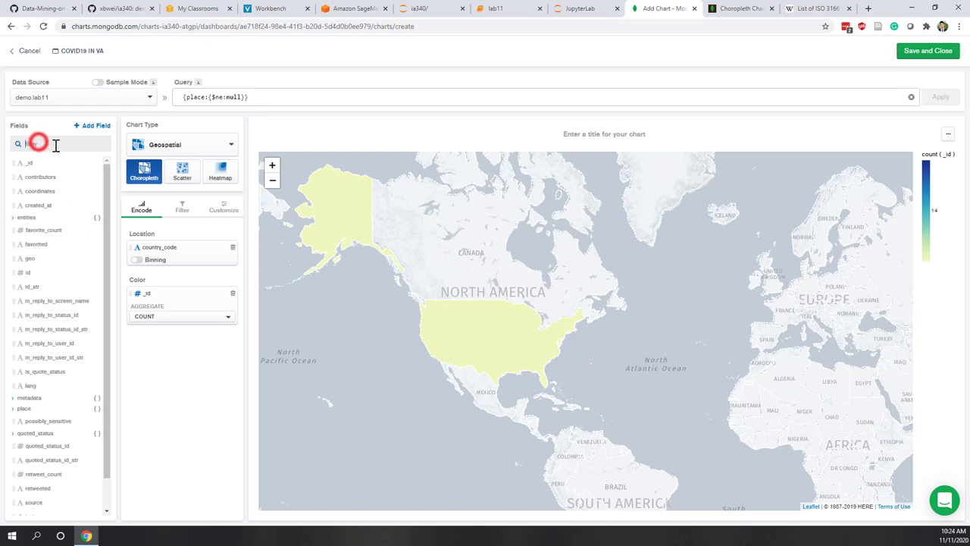
click(47, 191)
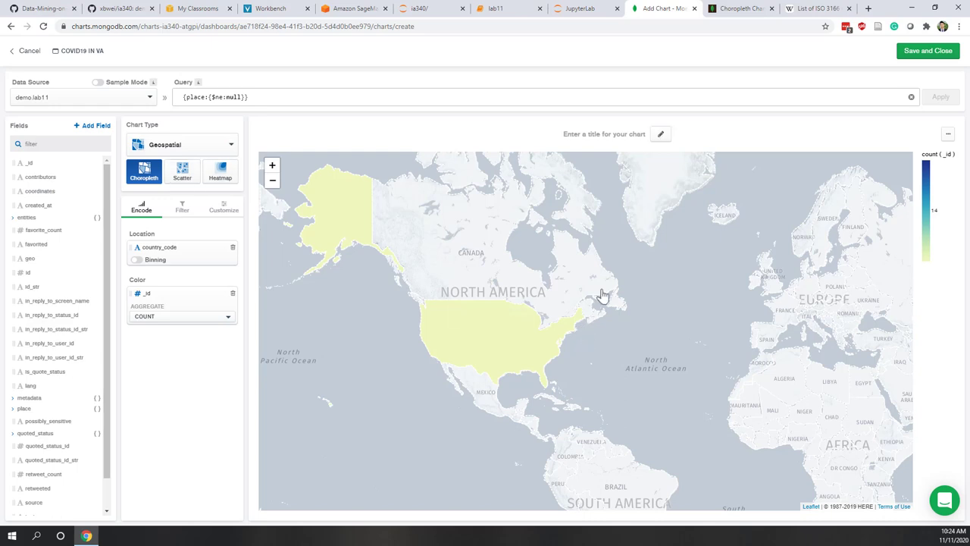
- Title the choropleth chart "Map" and save it to the Covid19 in VA dashboard
click(660, 134)
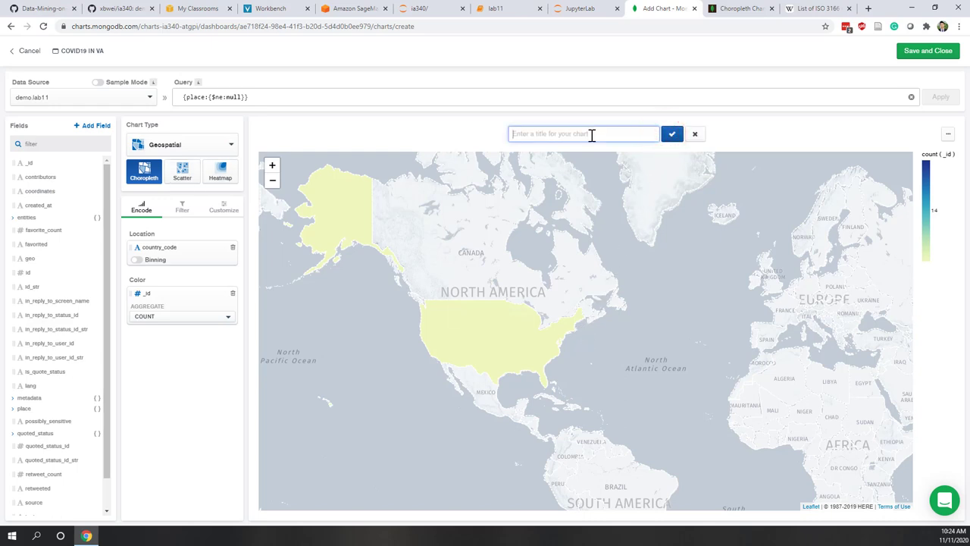
text(Map)
click(670, 134)
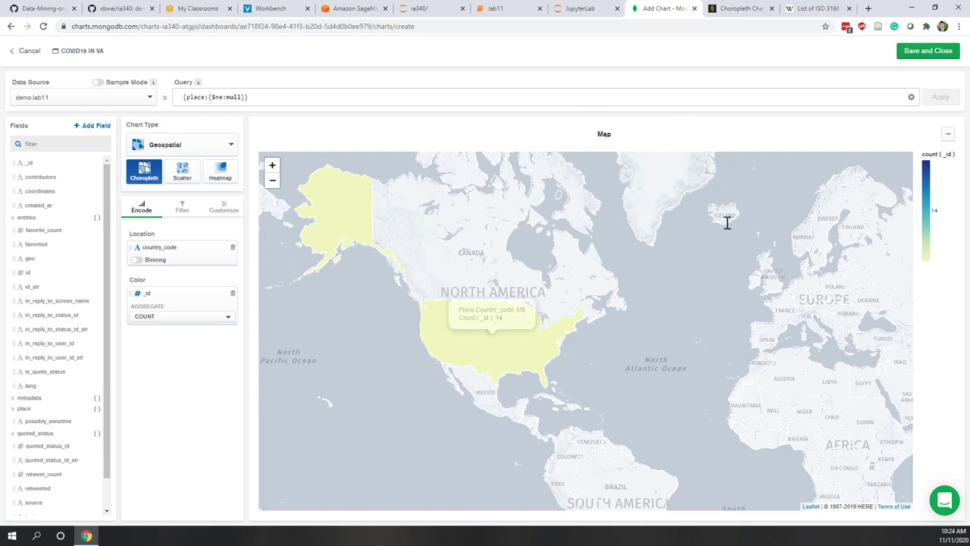
click(917, 52)
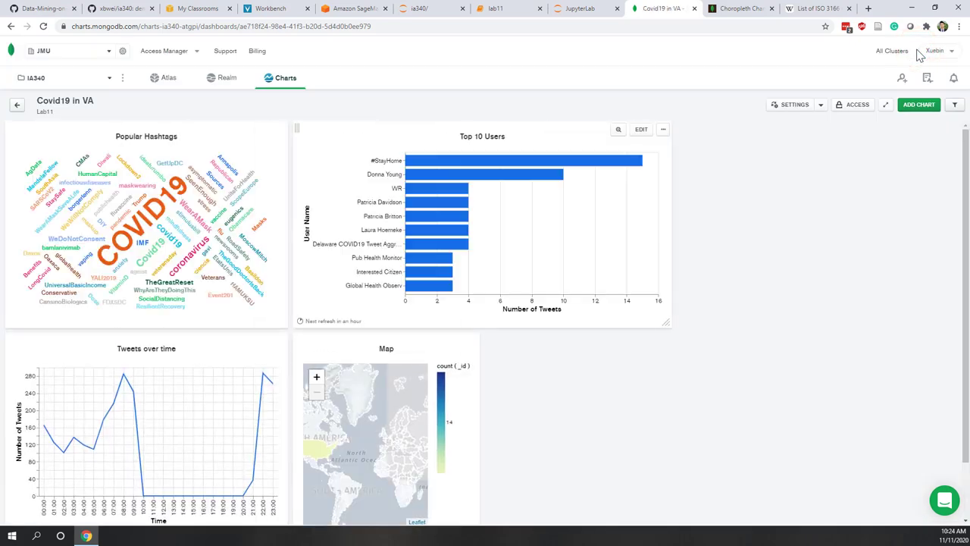
- Widen the Map chart on the dashboard to match the width of the Top 10 Users chart above it
scroll(802, 170, down, 1)
drag(479, 471, 664, 462)
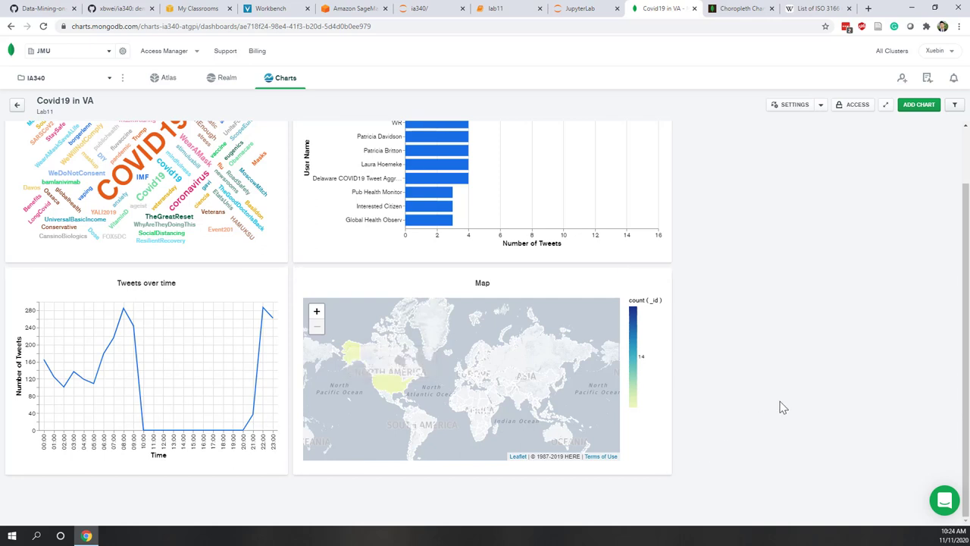
scroll(783, 408, up, 1)
scroll(783, 408, down, 1)
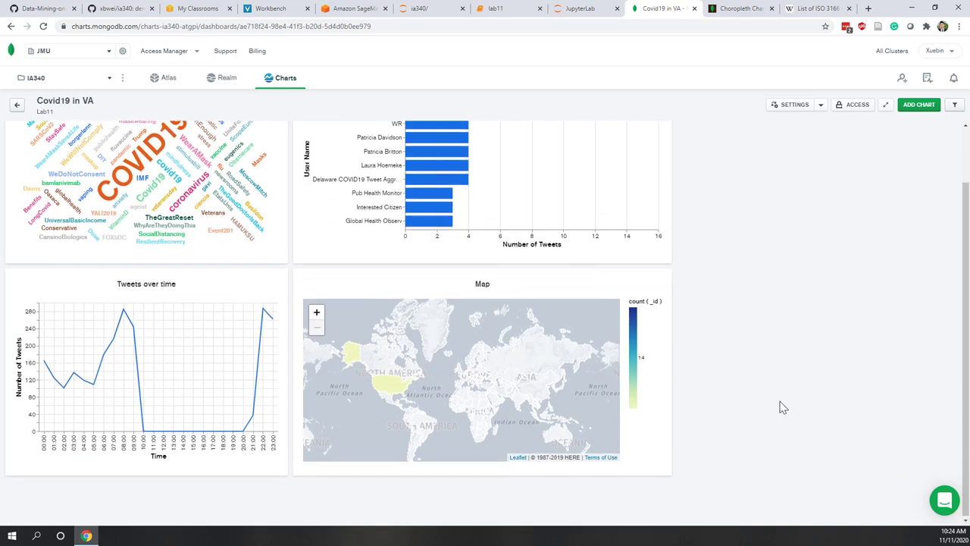
scroll(788, 394, up, 1)
- Add a new chart to the dashboard with demo.lab10 as its data source
click(917, 105)
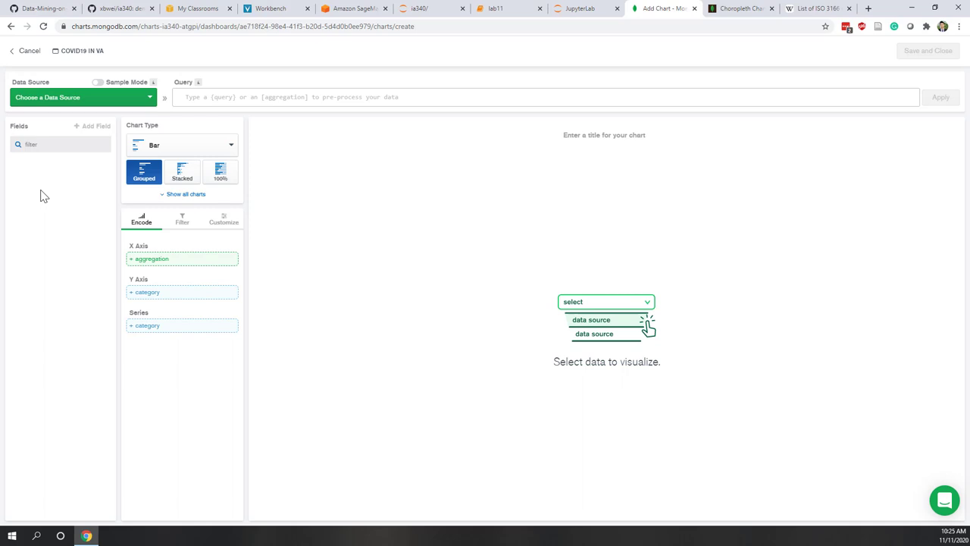
click(44, 98)
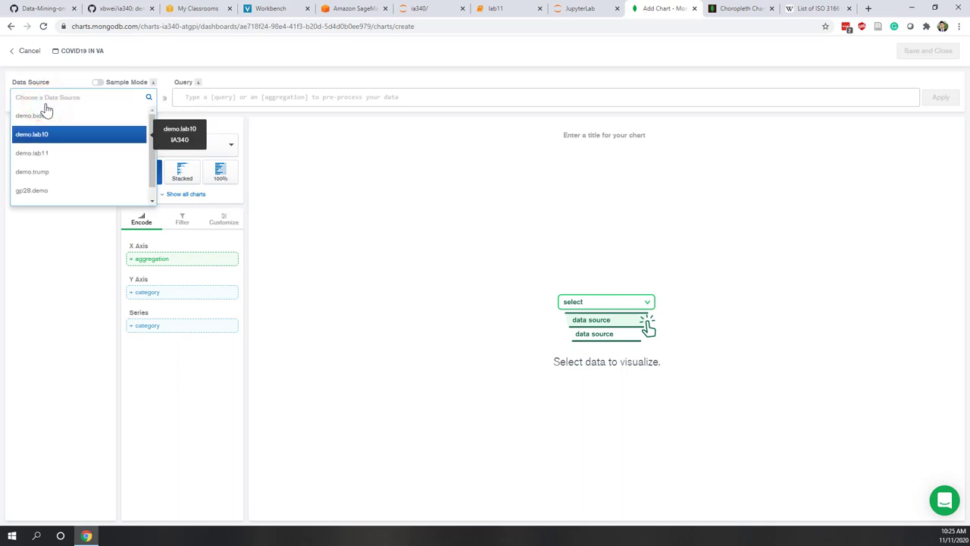
click(47, 138)
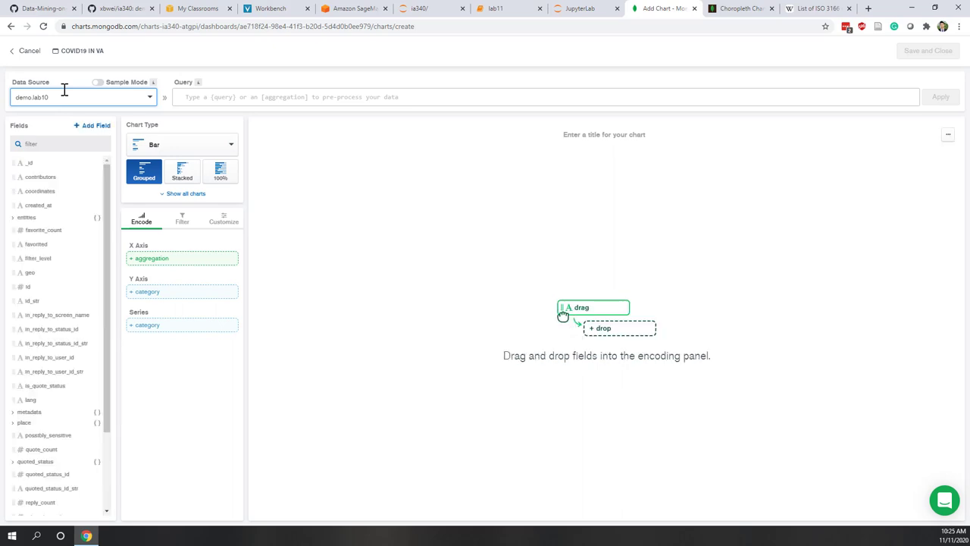
- Apply the query {coordinates:{$ne:null}} to keep only tweets that have coordinates
click(225, 98)
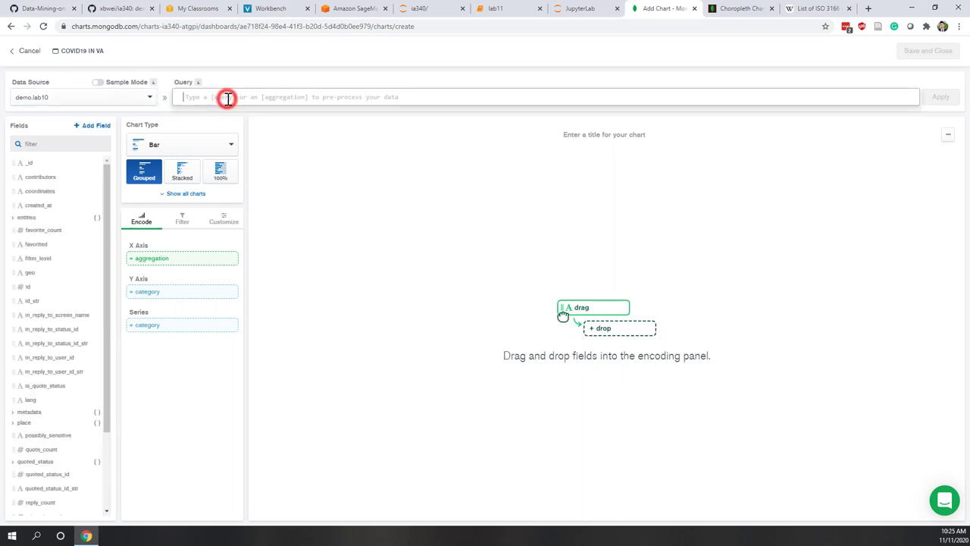
text({)
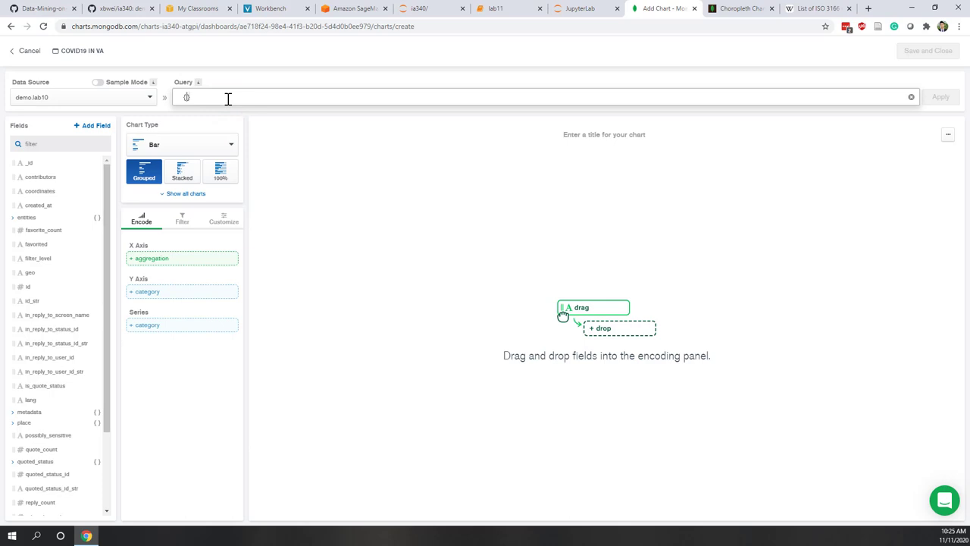
text(coor)
key(Return)
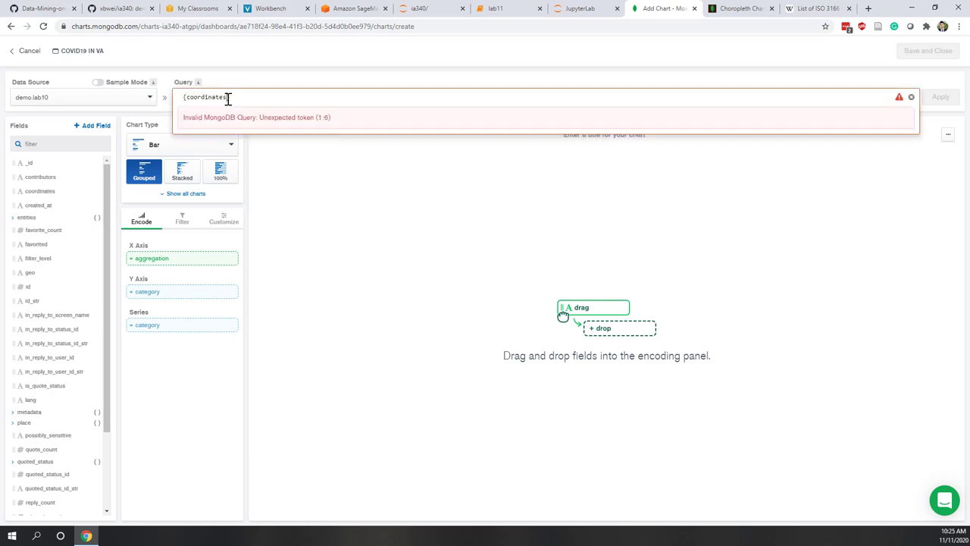
text(: {)
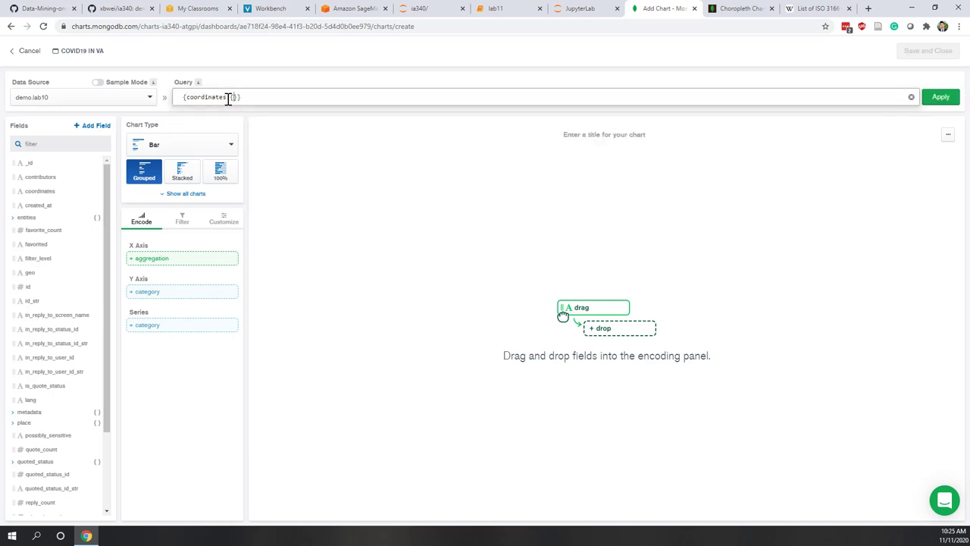
text($ne:)
click(942, 98)
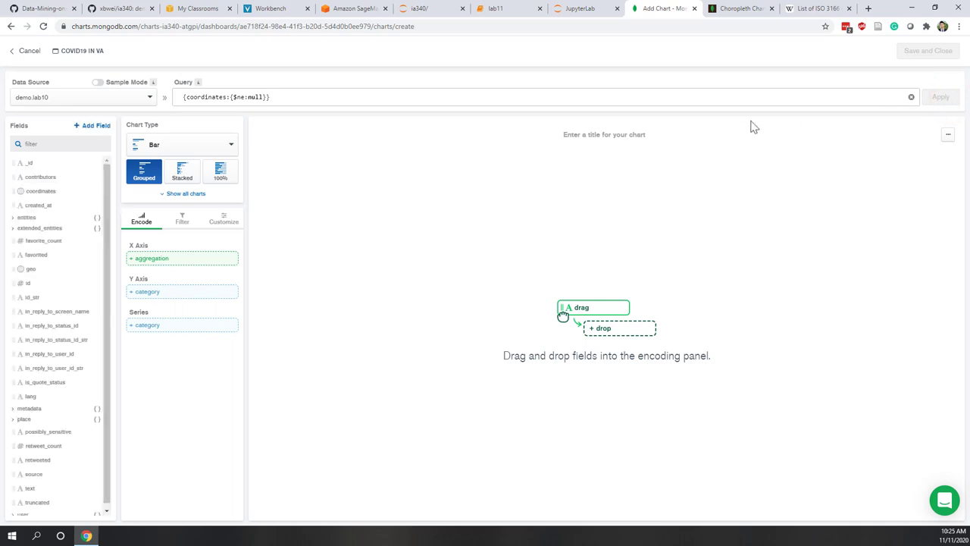
- Make the chart a geospatial scatter and assign the coordinates field to Coordinates
click(39, 191)
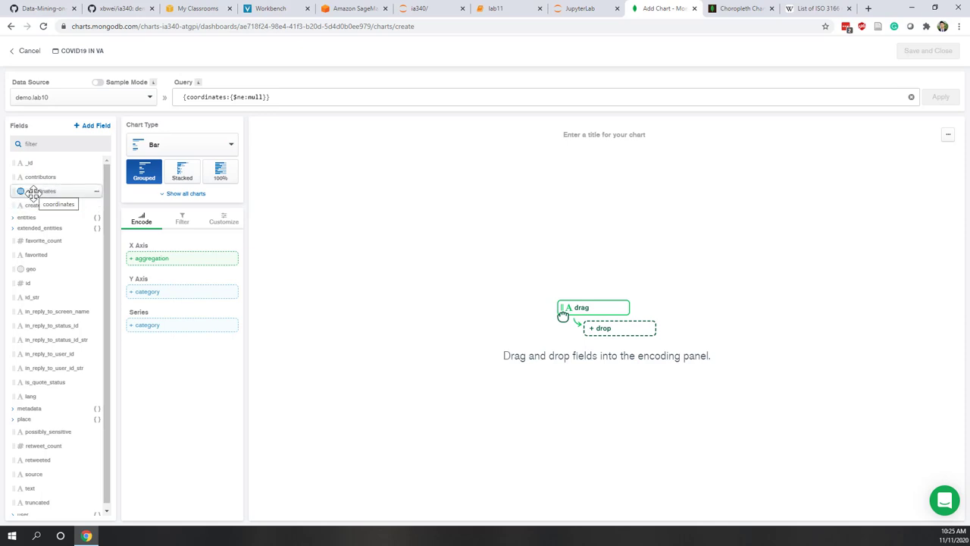
click(180, 152)
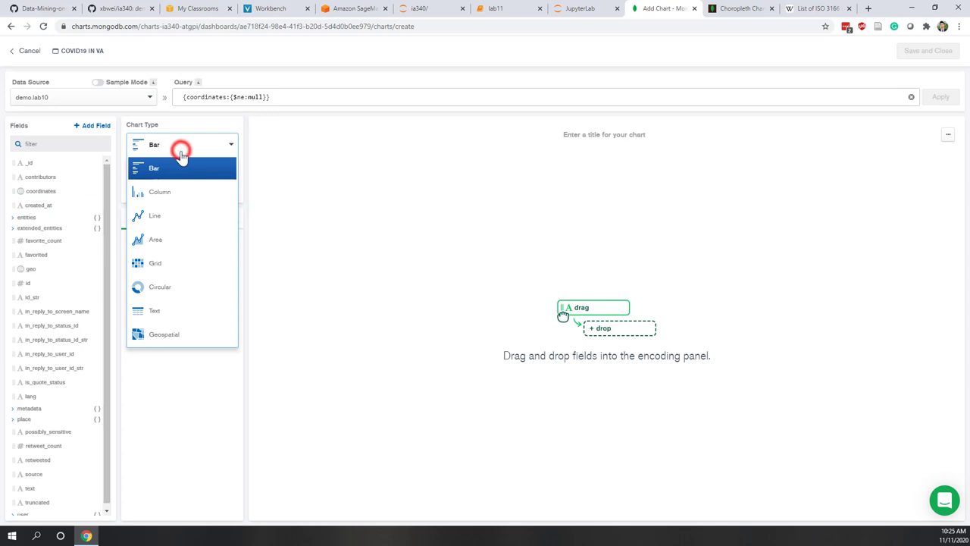
click(156, 337)
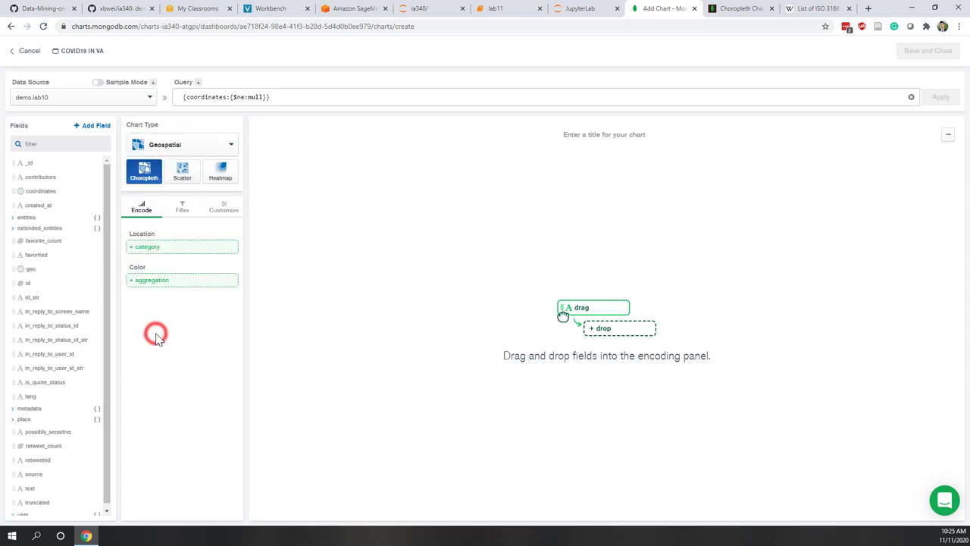
click(187, 182)
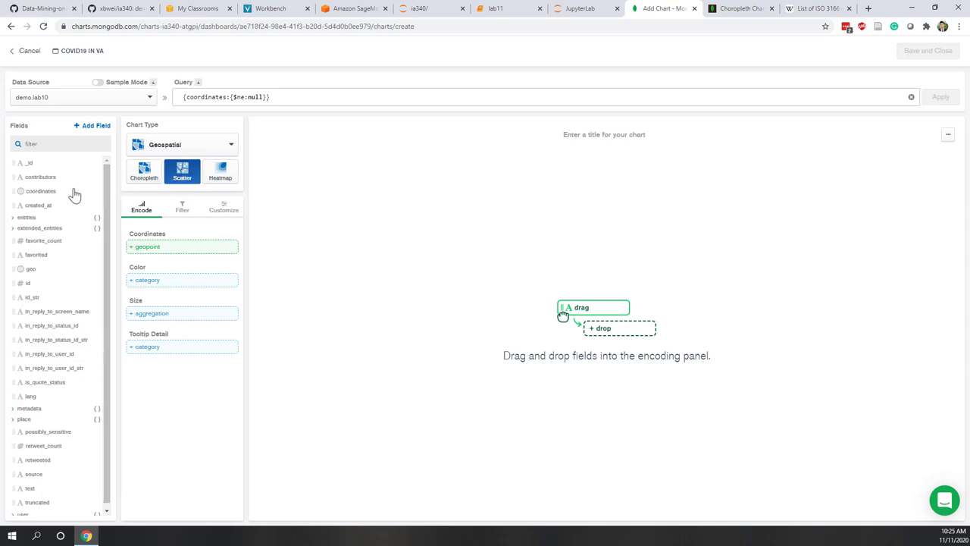
drag(48, 190, 159, 246)
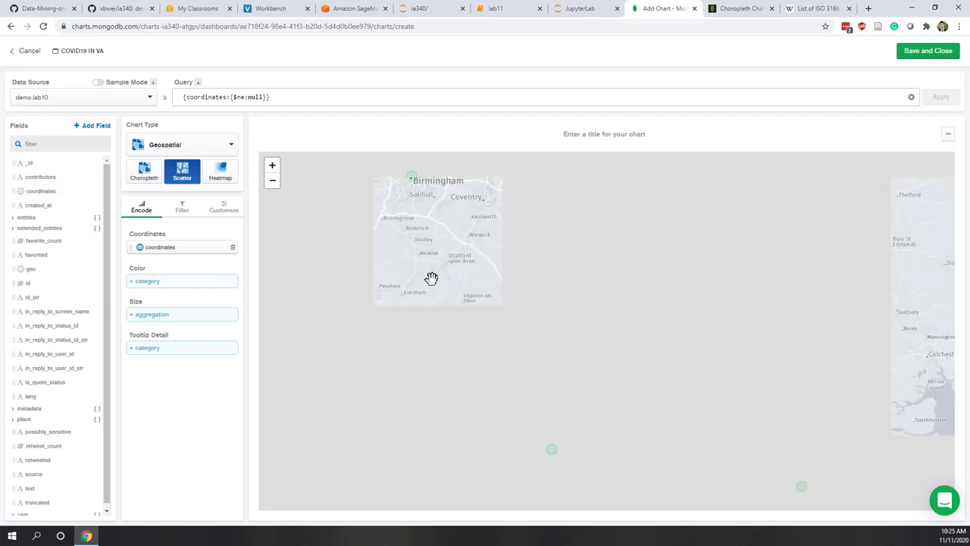
- Assign _id to Size with the COUNT aggregate so the scatter points scale by number of tweets
scroll(431, 279, down, 1)
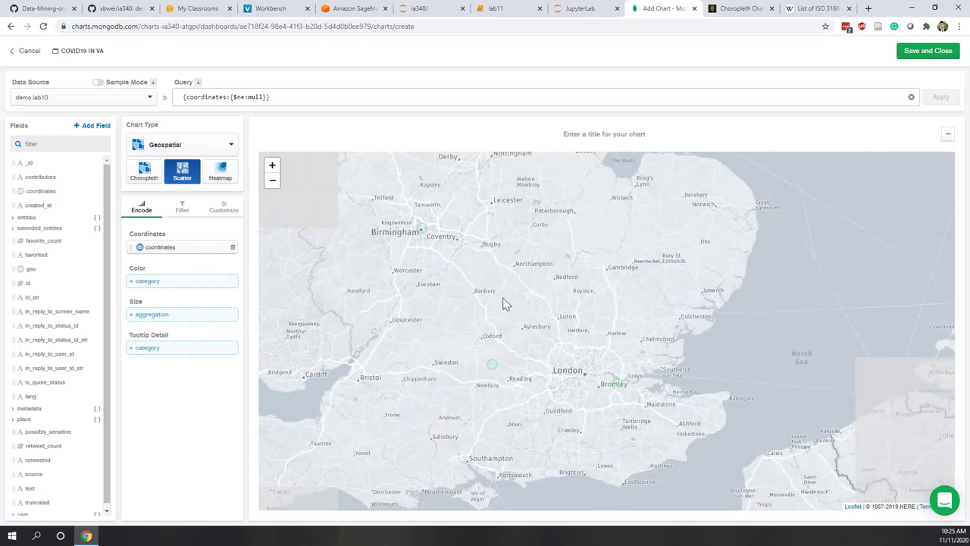
scroll(513, 299, down, 2)
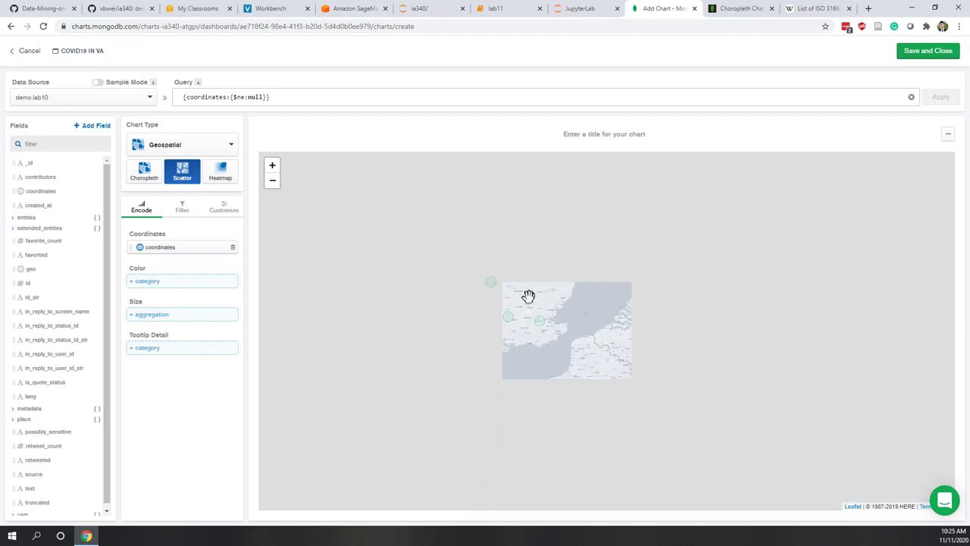
scroll(705, 267, down, 1)
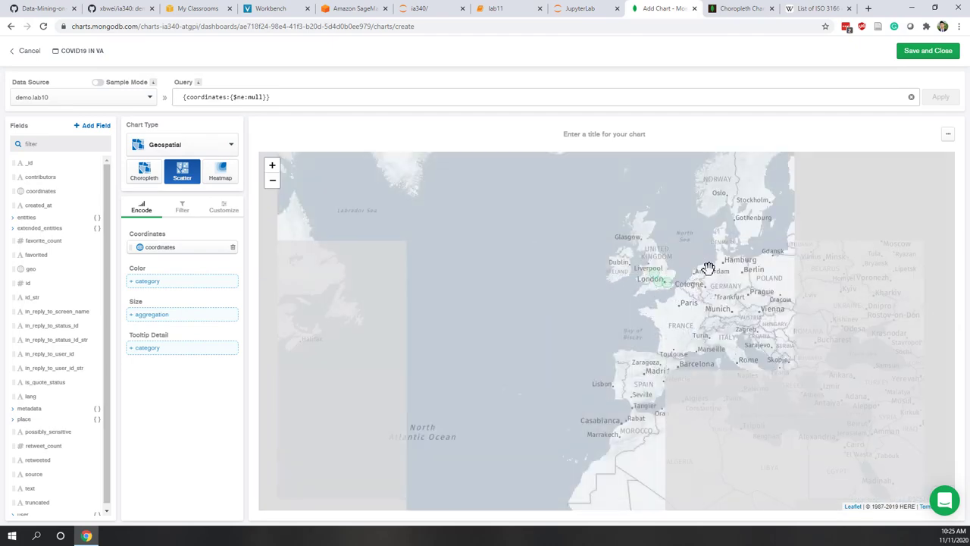
scroll(694, 266, down, 2)
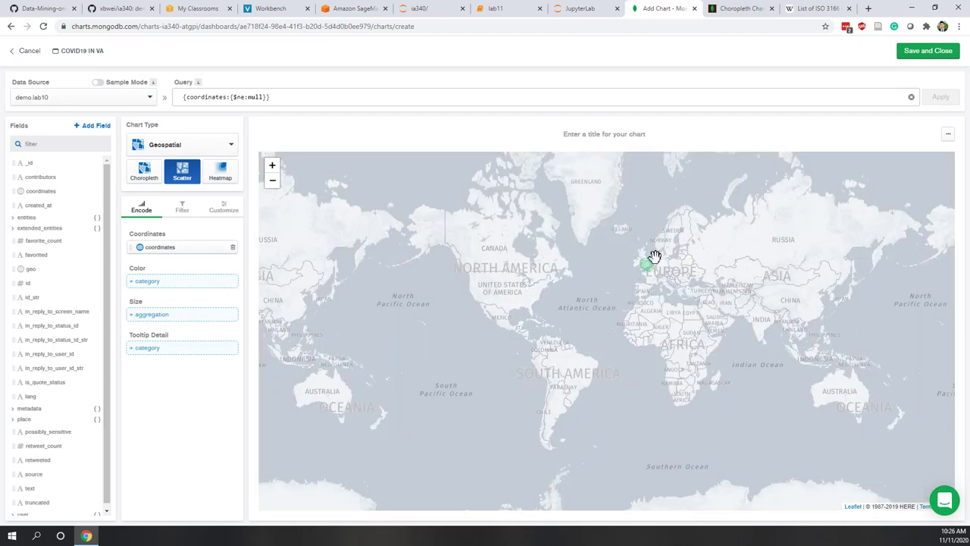
scroll(655, 257, up, 3)
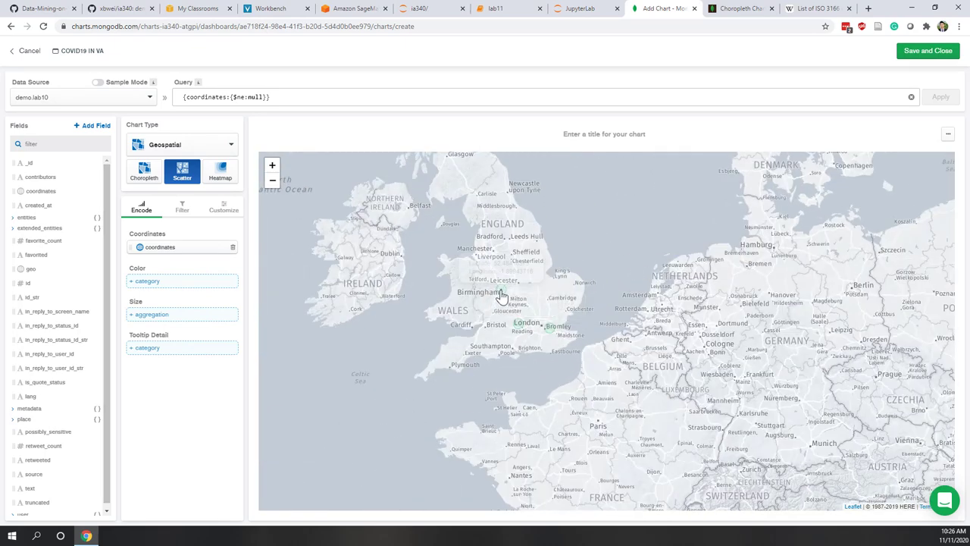
scroll(500, 294, down, 2)
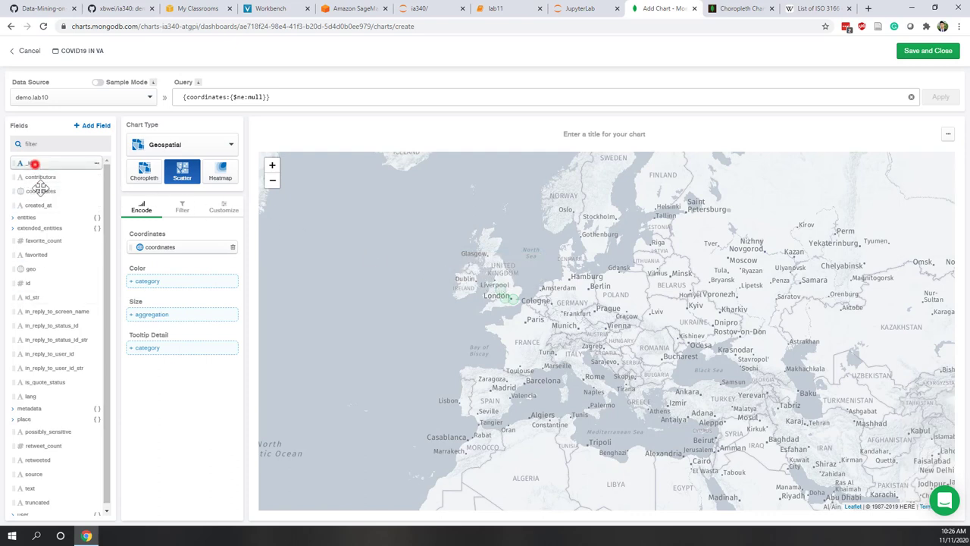
drag(35, 162, 165, 317)
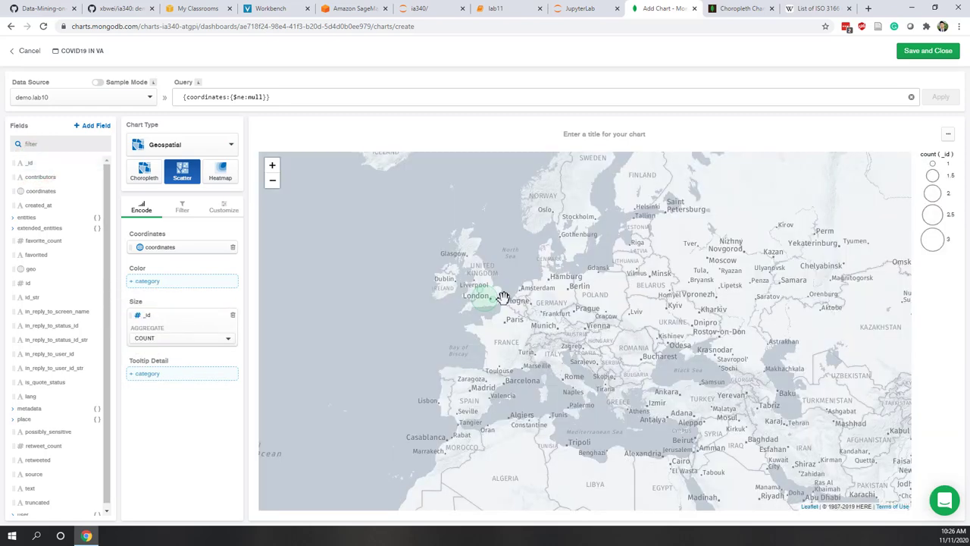
- Examine the location and tweet count of each scatter point in England
scroll(480, 308, up, 1)
scroll(480, 308, up, 1)
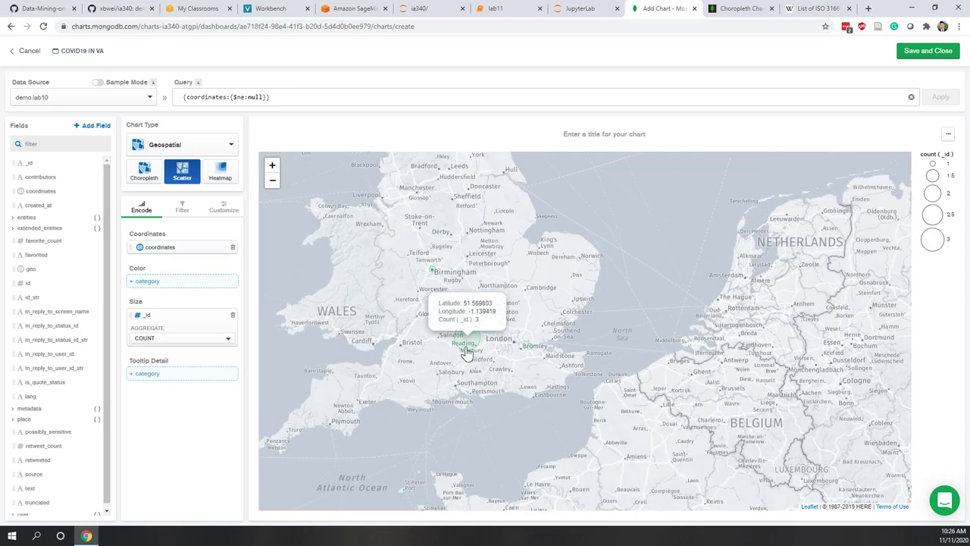
mouse_move(531, 346)
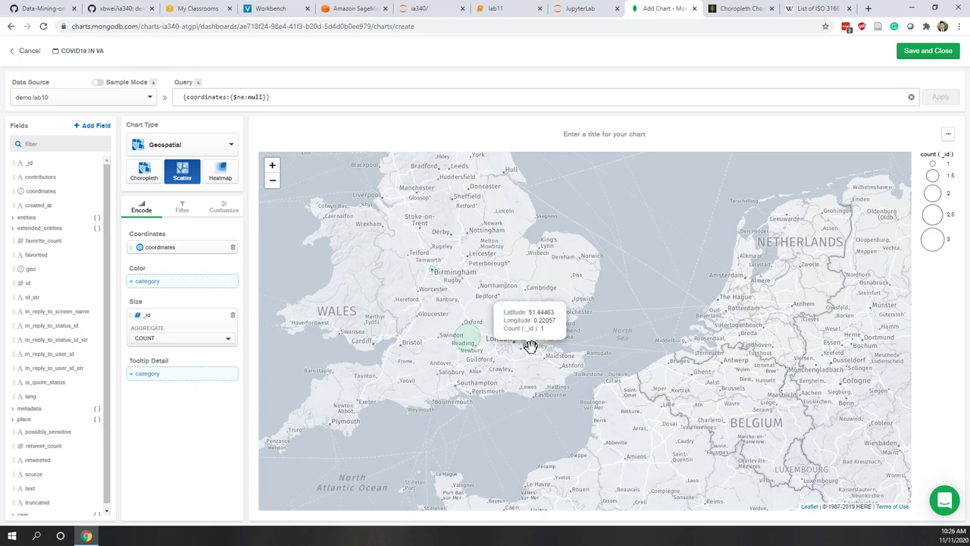
mouse_move(435, 275)
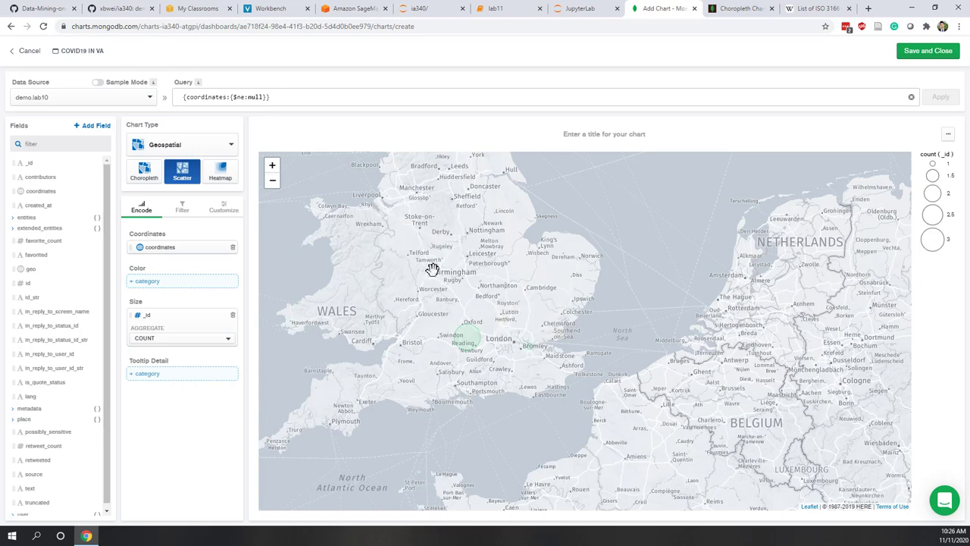
- Switch the geospatial chart to a heatmap, inspect it over England, and discard the new chart
click(219, 174)
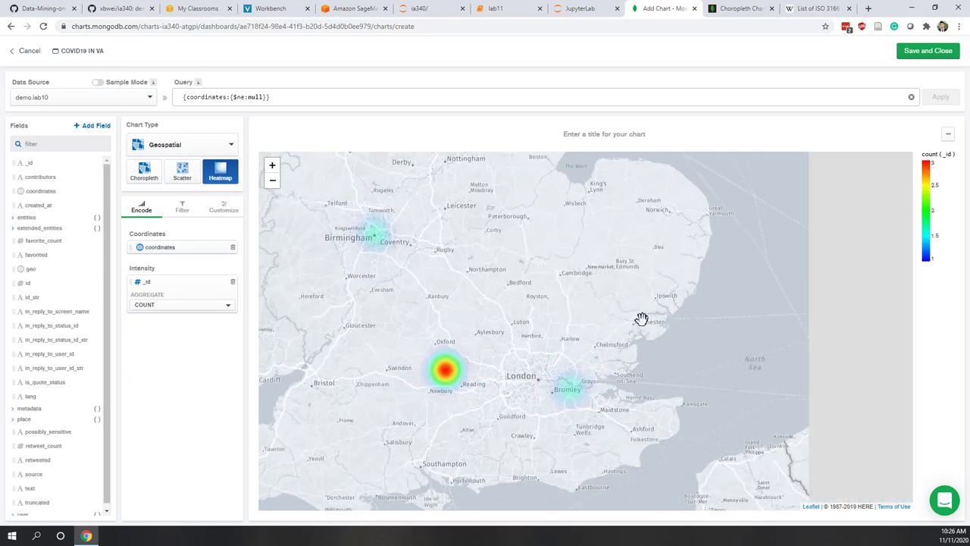
scroll(641, 319, down, 2)
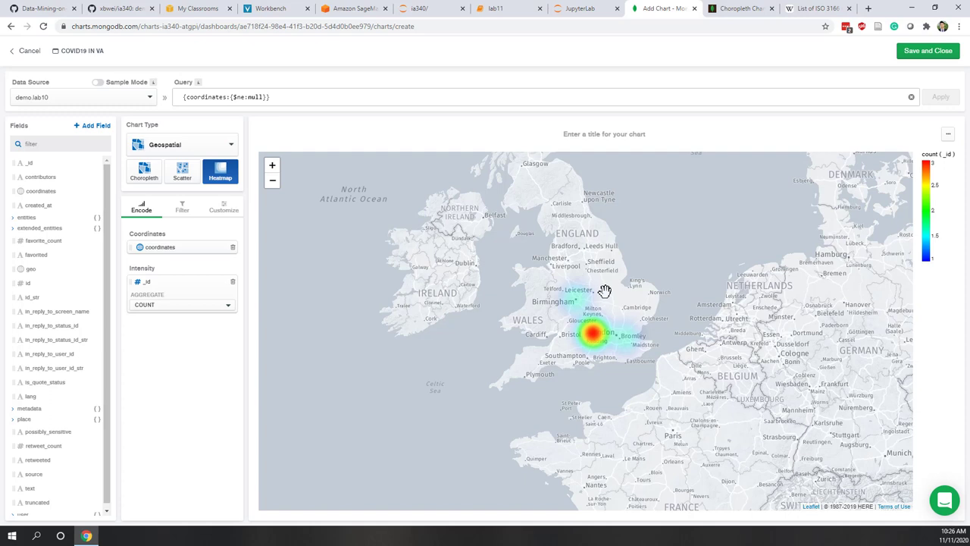
drag(295, 96, 183, 96)
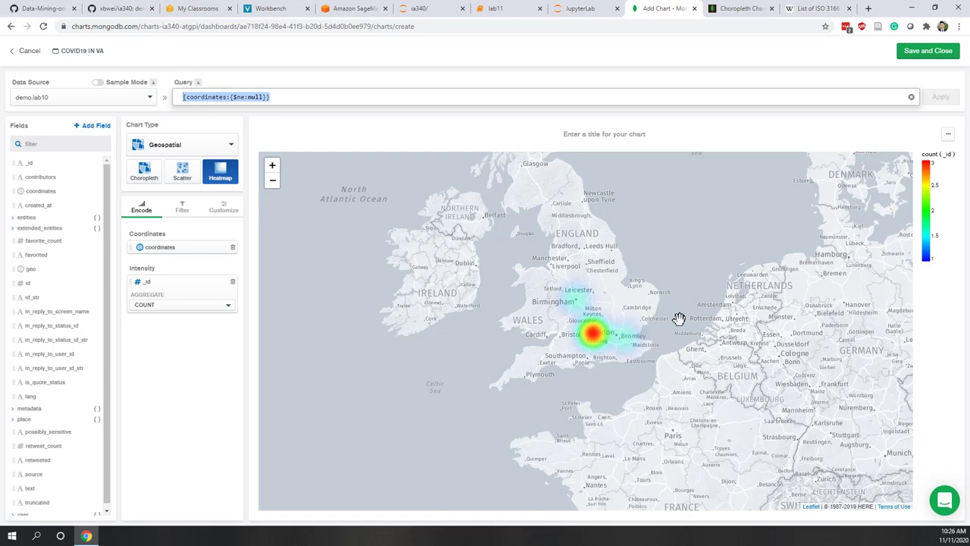
scroll(679, 318, up, 2)
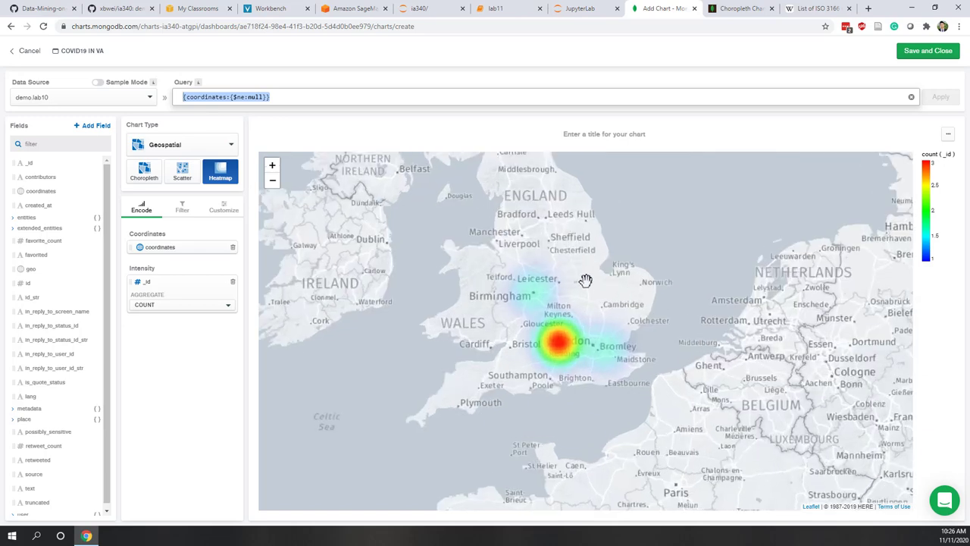
click(24, 53)
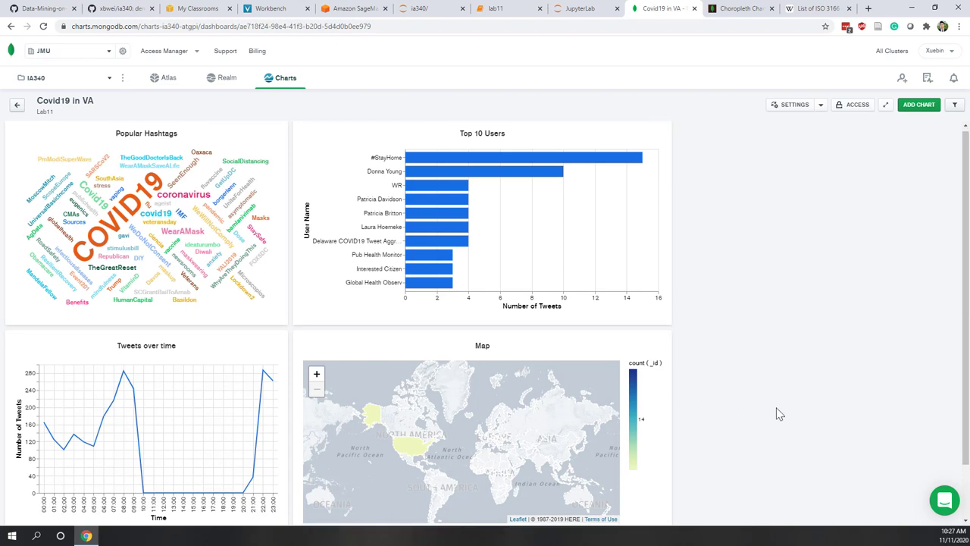
- Examine the tweet count for the United States on the dashboard's Map chart
scroll(607, 398, down, 2)
mouse_move(411, 394)
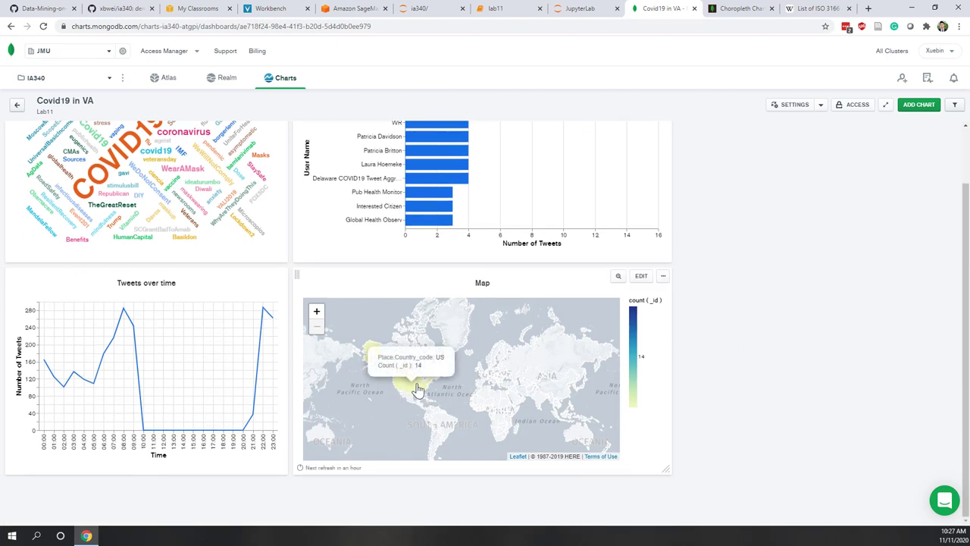
scroll(711, 396, up, 2)
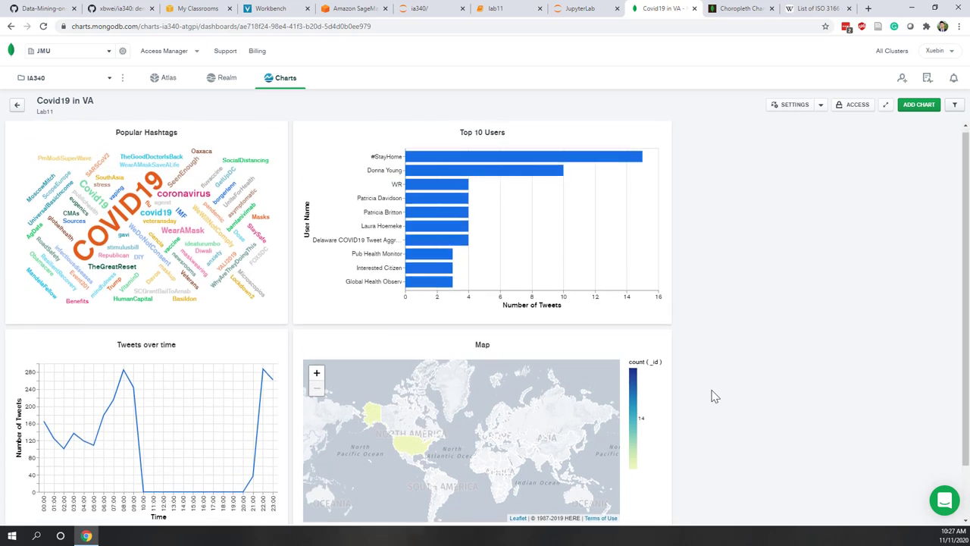
scroll(710, 396, down, 2)
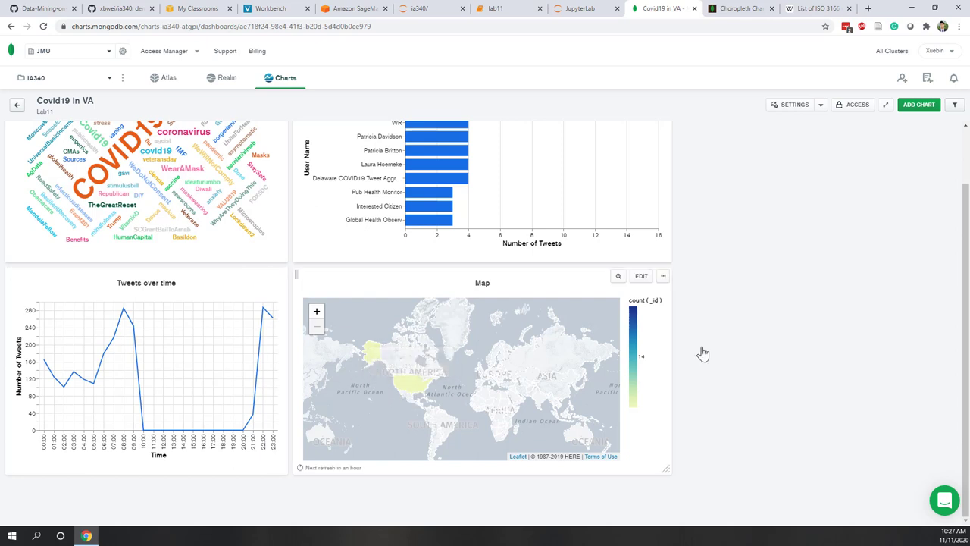
scroll(935, 372, up, 1)
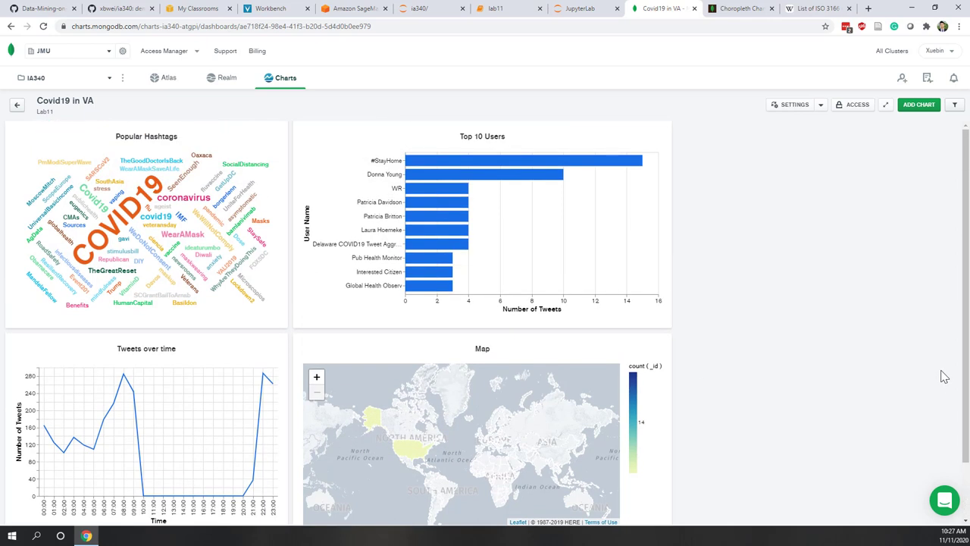
scroll(943, 377, down, 1)
scroll(944, 377, up, 1)
- Examine the available refresh intervals in the dashboard's Refresh Settings and leave them without saving
click(819, 109)
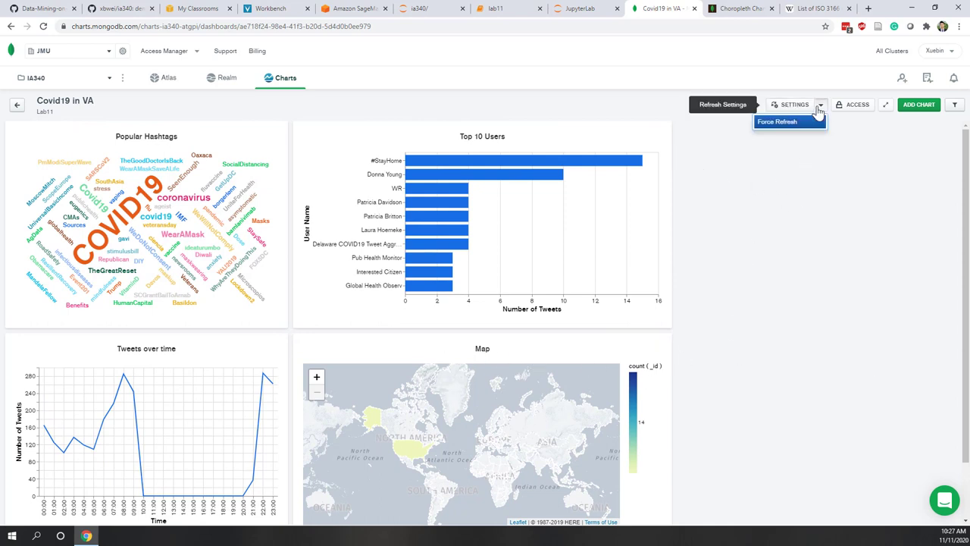
click(792, 108)
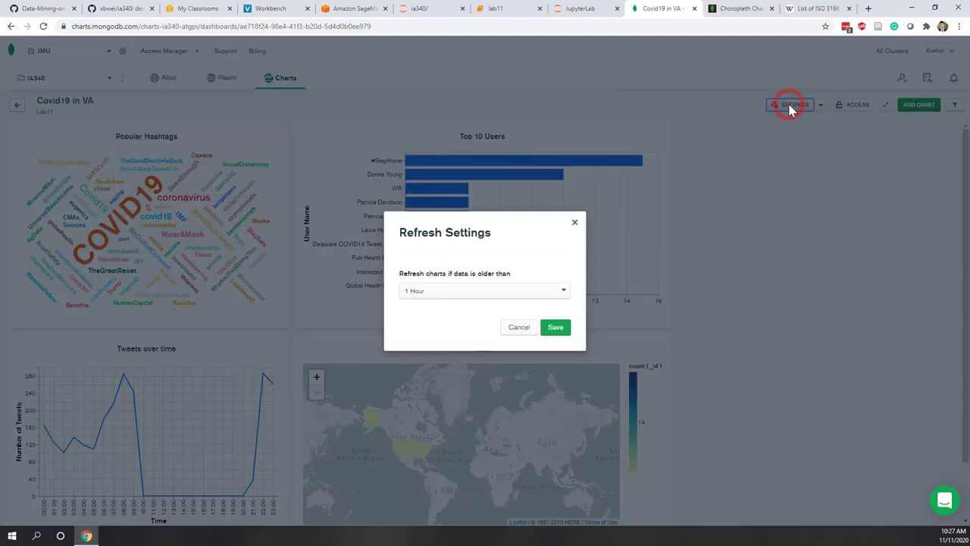
click(434, 294)
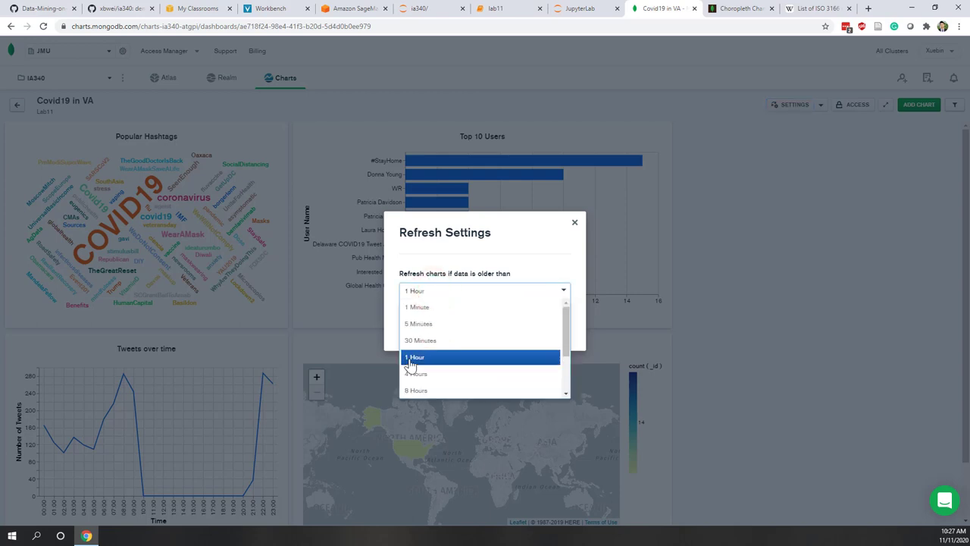
scroll(423, 315, down, 3)
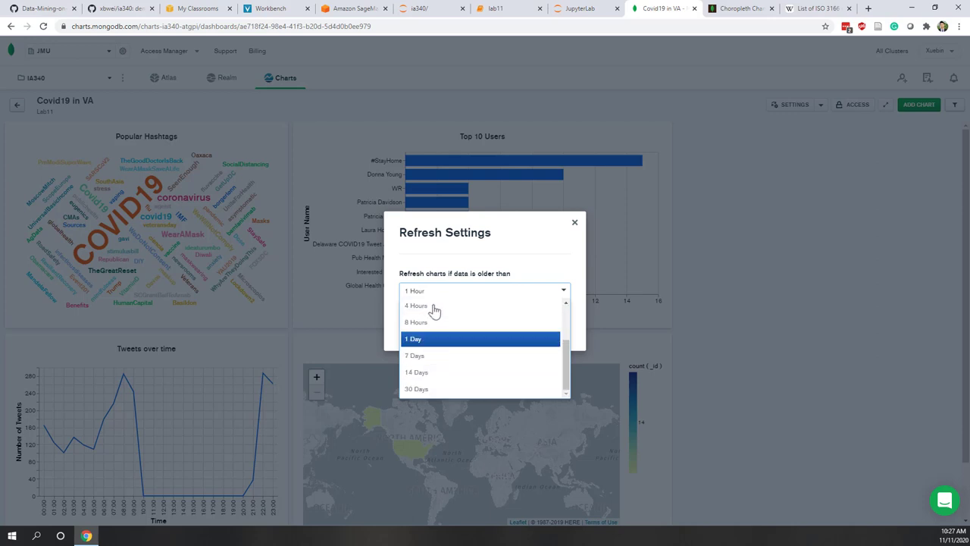
scroll(427, 314, up, 2)
click(535, 241)
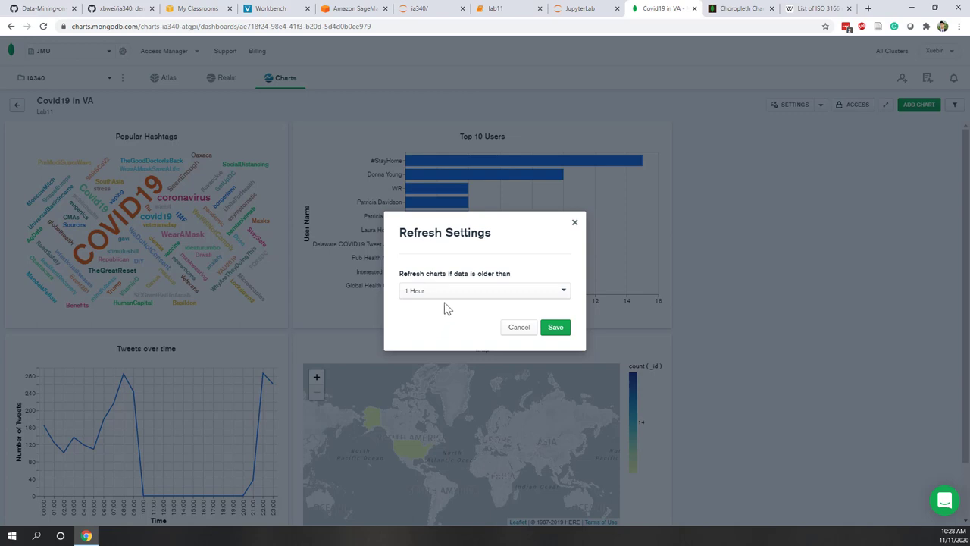
click(517, 328)
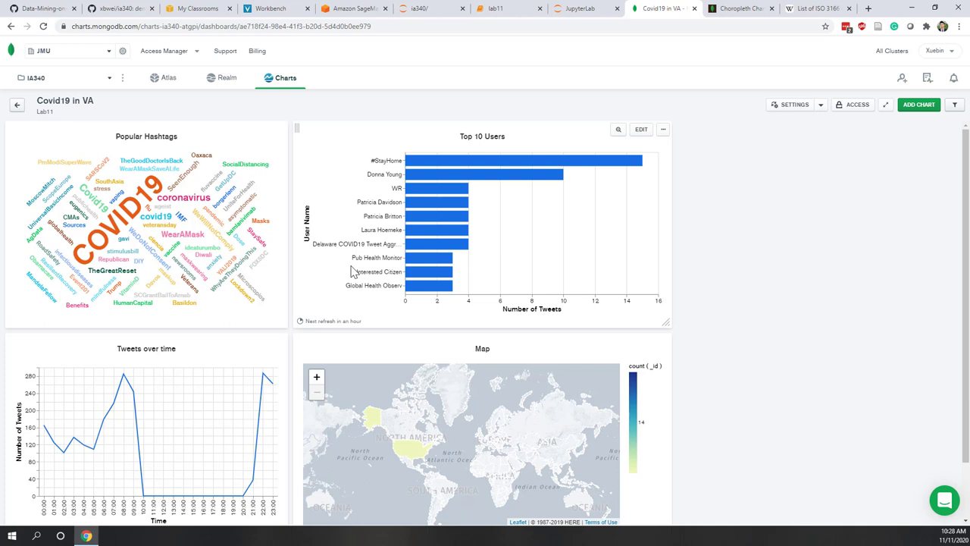
- Look at the dashboard's Force Refresh option without running it
click(821, 105)
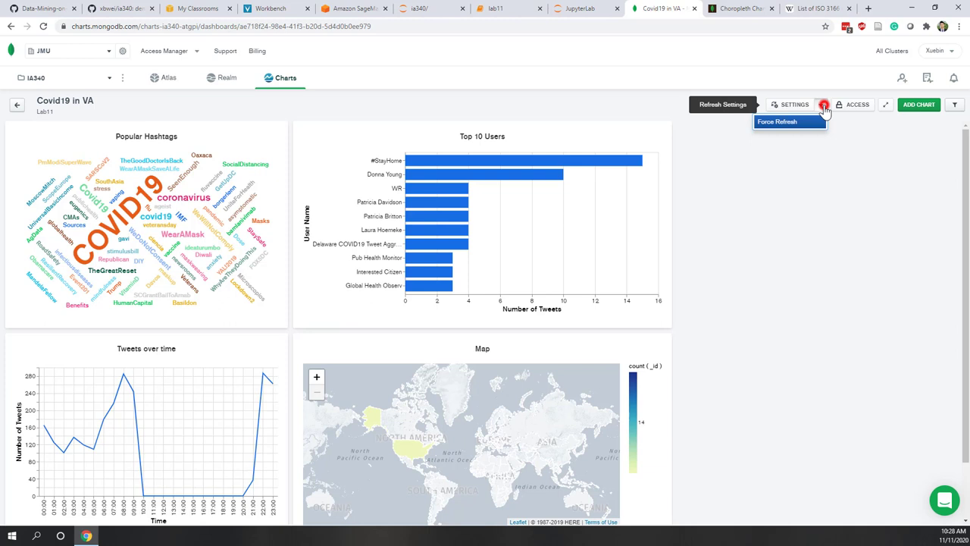
click(845, 176)
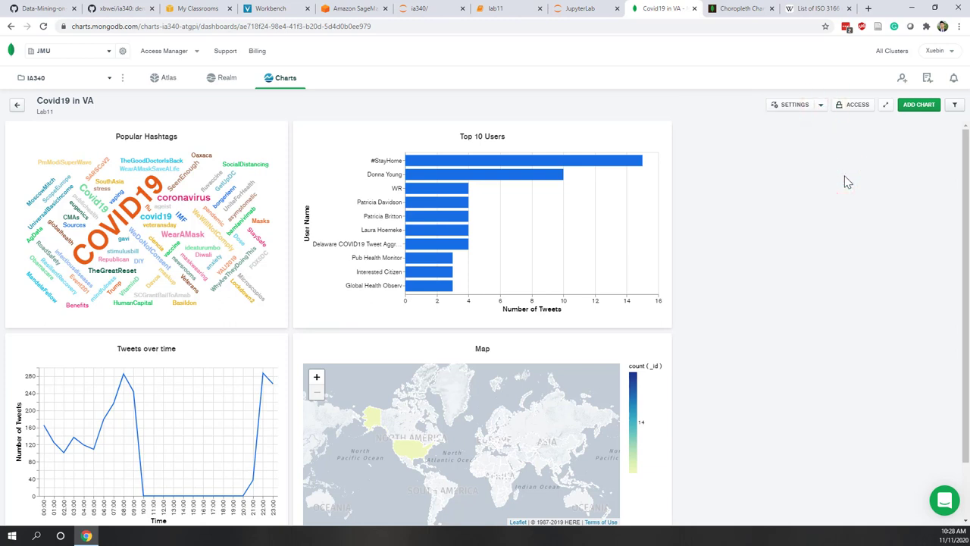
click(821, 105)
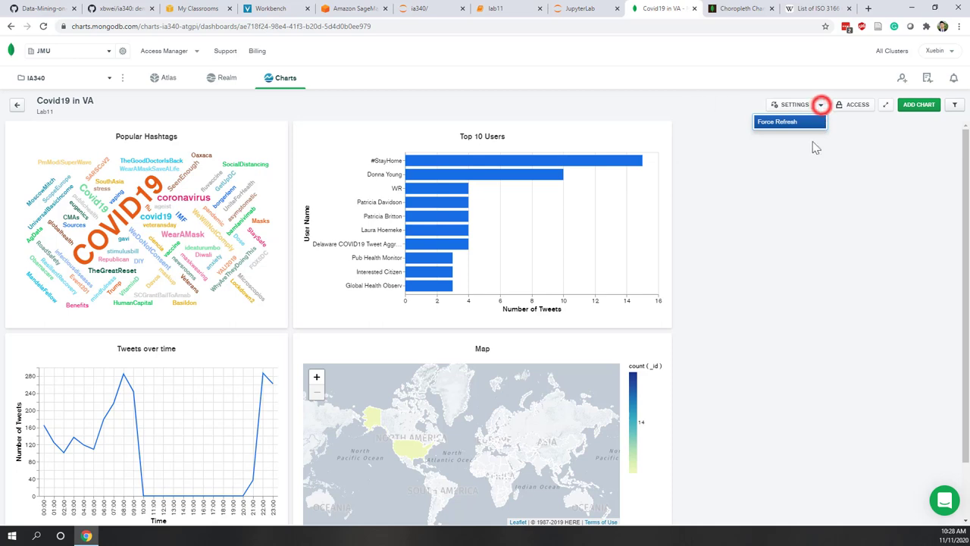
click(801, 189)
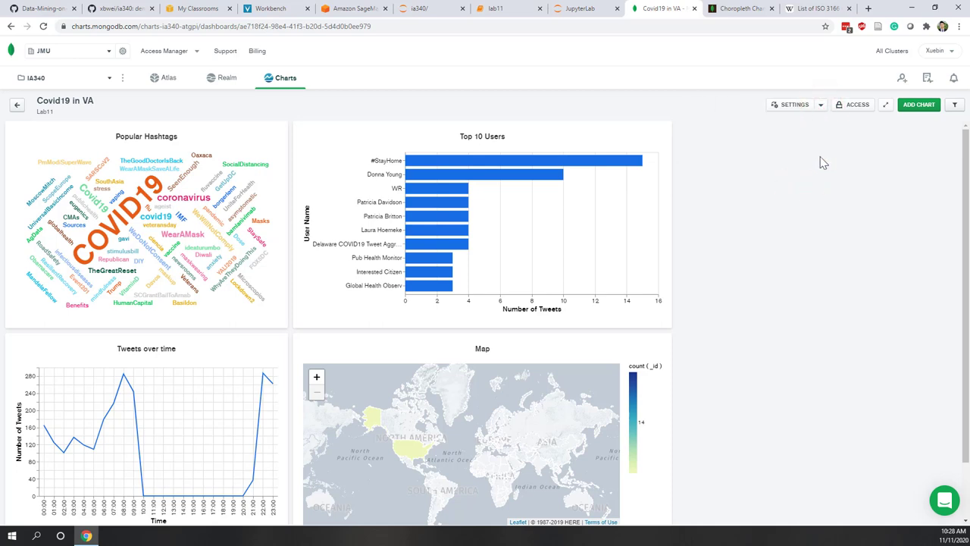
- Enable viewer access for anyone with the link to the Covid19 in VA dashboard, copy the link, and apply the permission changes
click(854, 108)
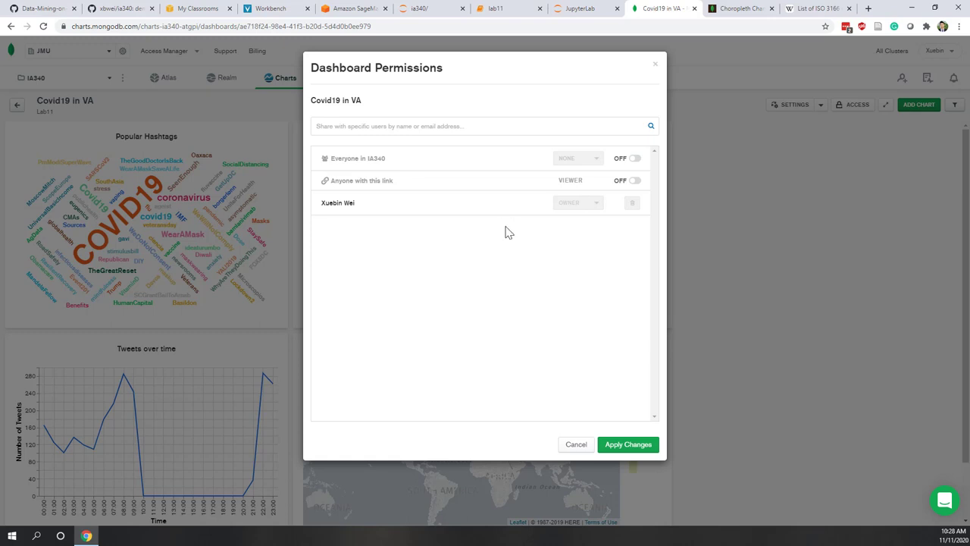
click(634, 182)
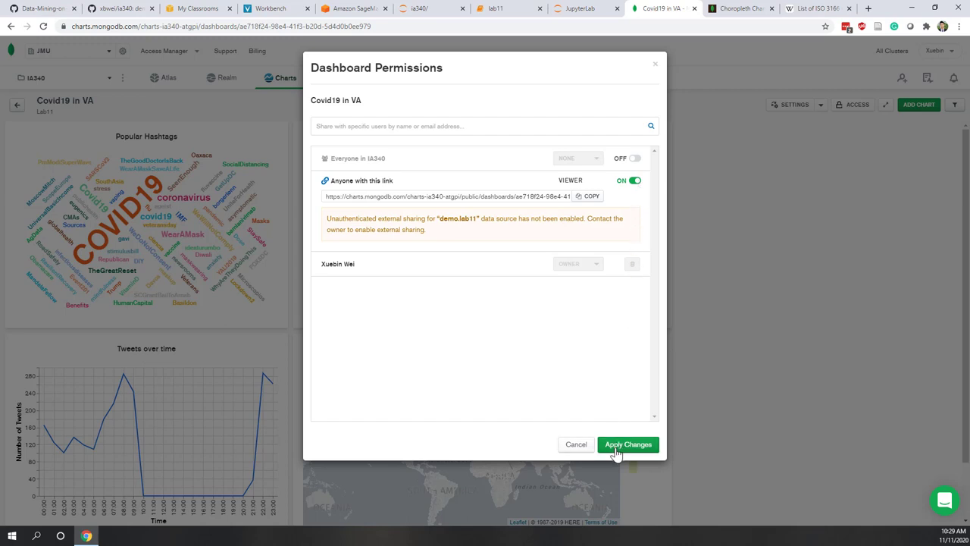
click(591, 196)
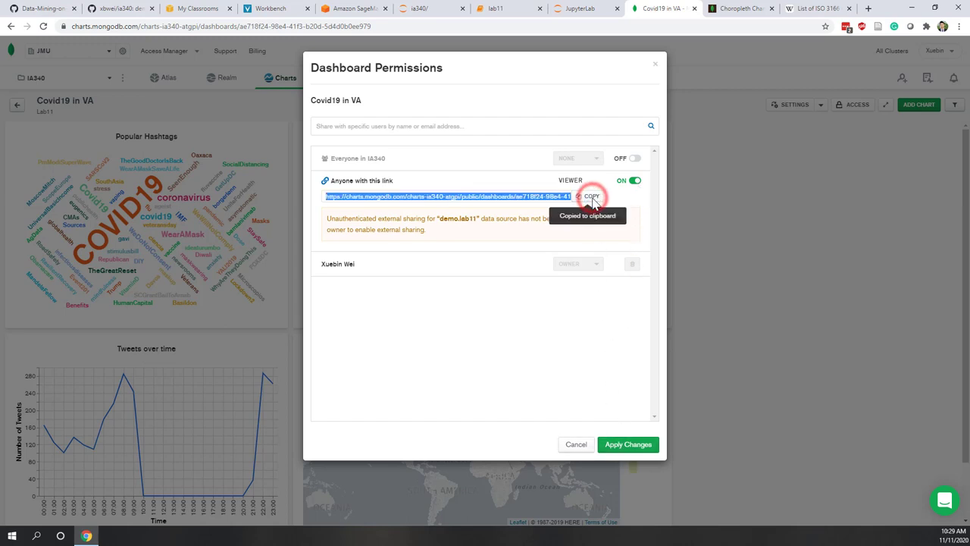
click(623, 446)
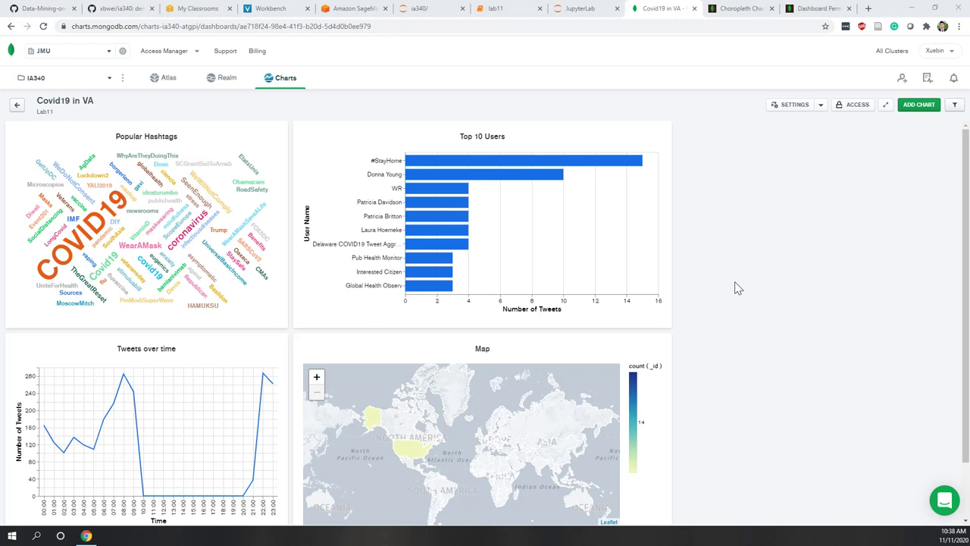
- Copy the dashboard's public viewer link from its permissions again and open a new incognito browser window
scroll(739, 288, down, 2)
scroll(739, 288, up, 2)
click(856, 106)
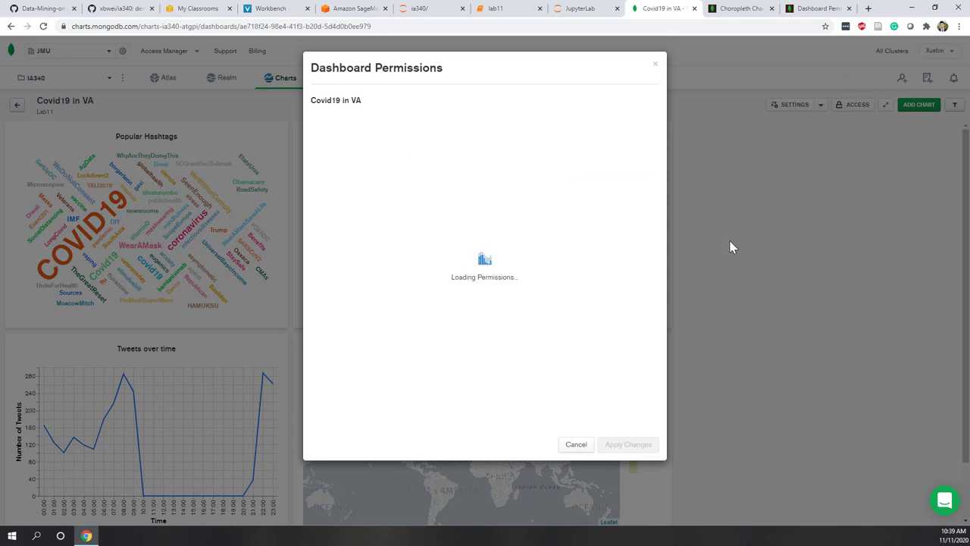
click(590, 198)
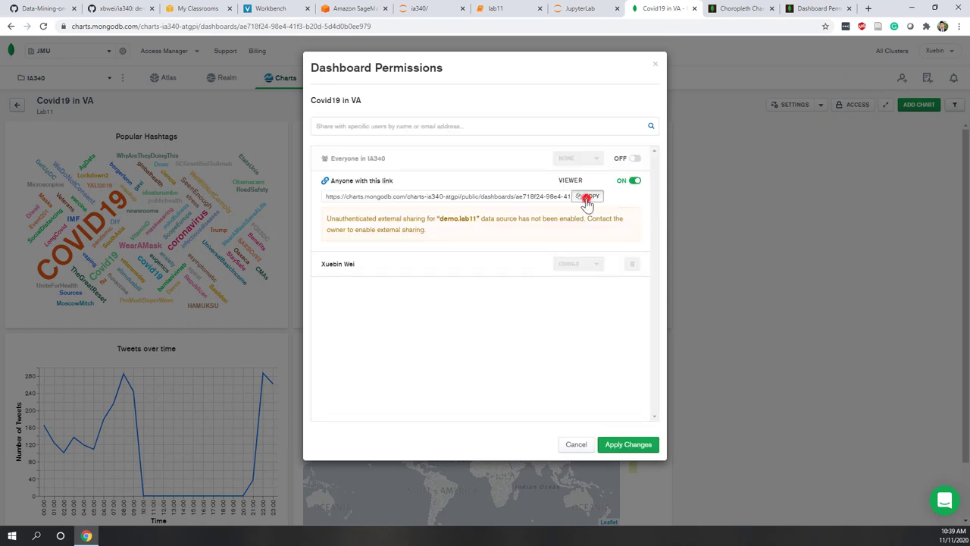
click(653, 65)
click(959, 26)
click(889, 67)
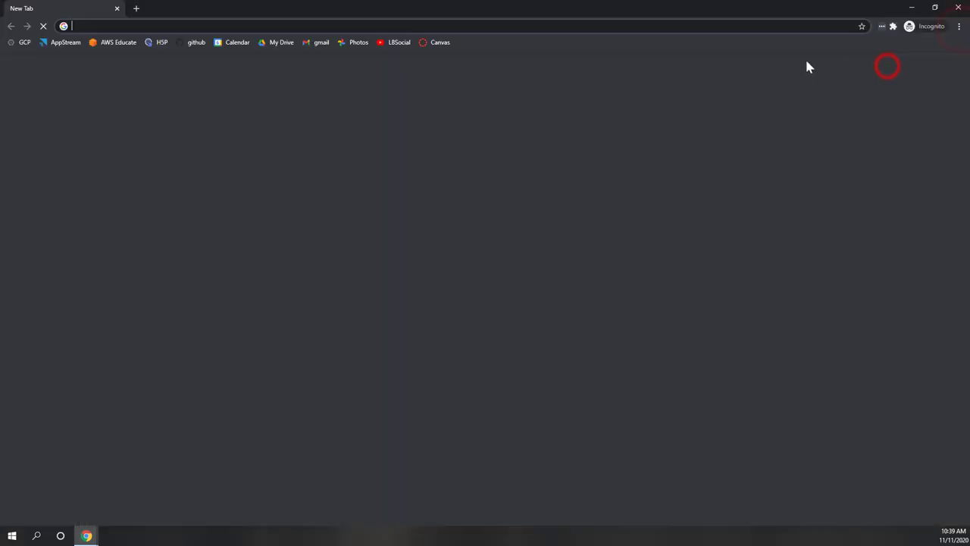